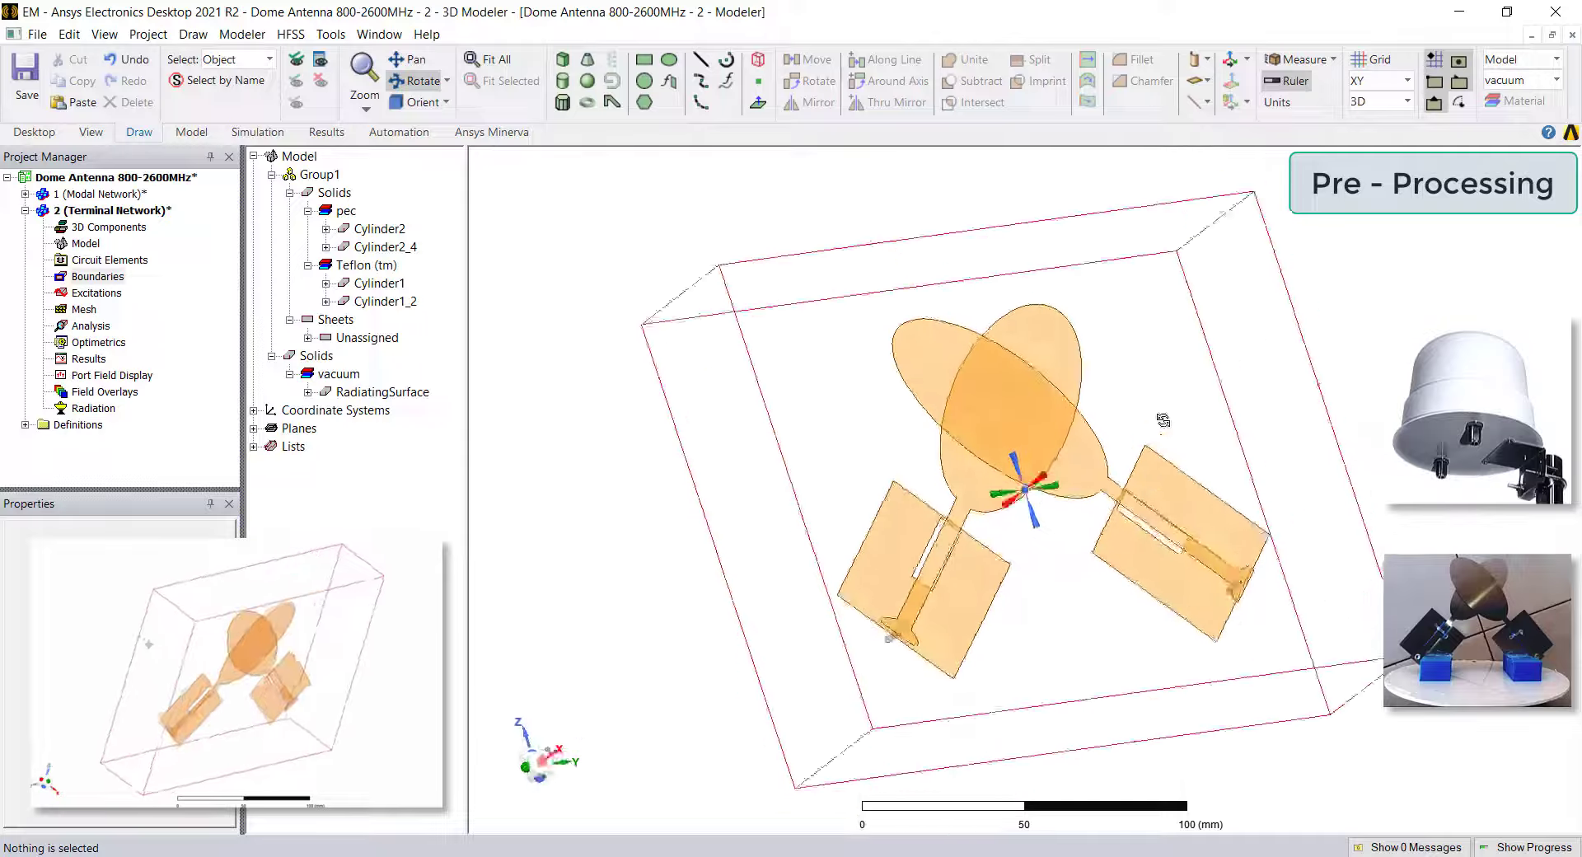
- Examine the antenna sheets and the SMA connectors in the top and side views
left_click(447, 103)
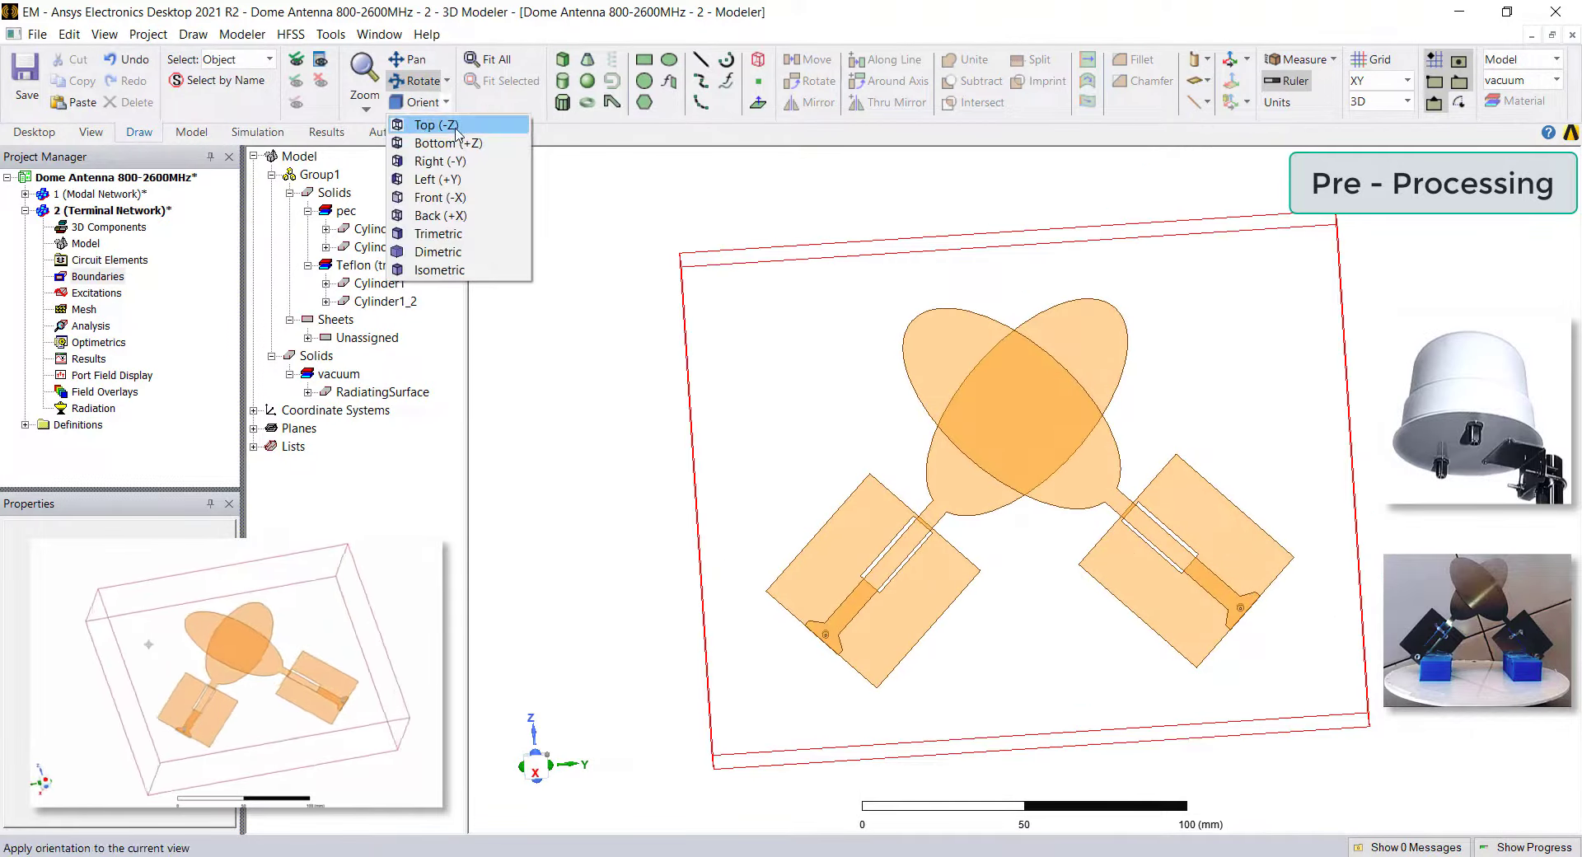
left_click(469, 126)
scroll(820, 495, "up", 5)
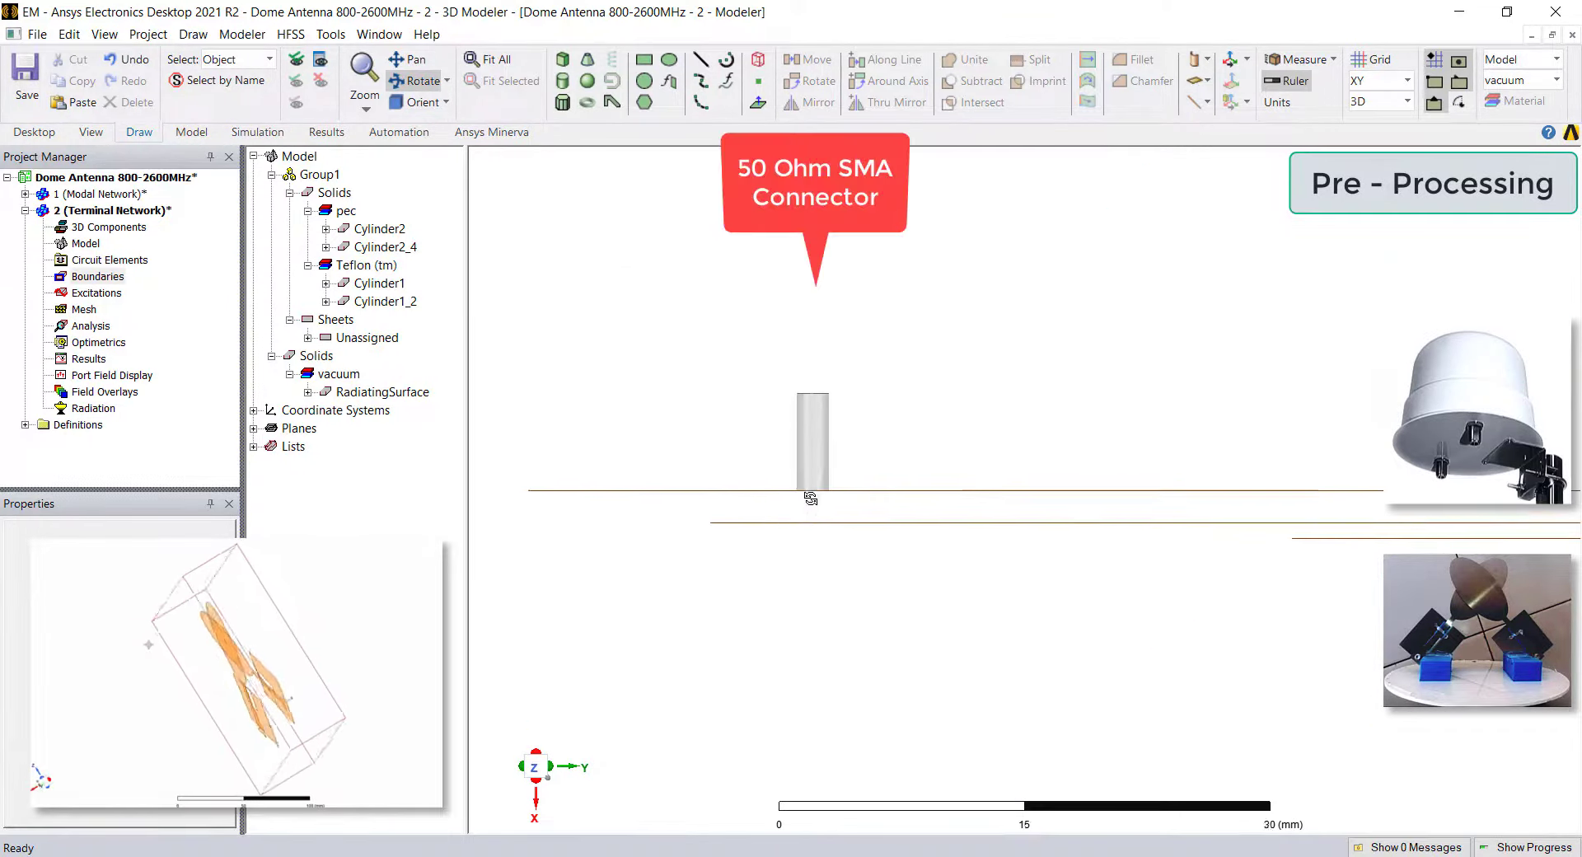
left_click(446, 103)
left_click(470, 224)
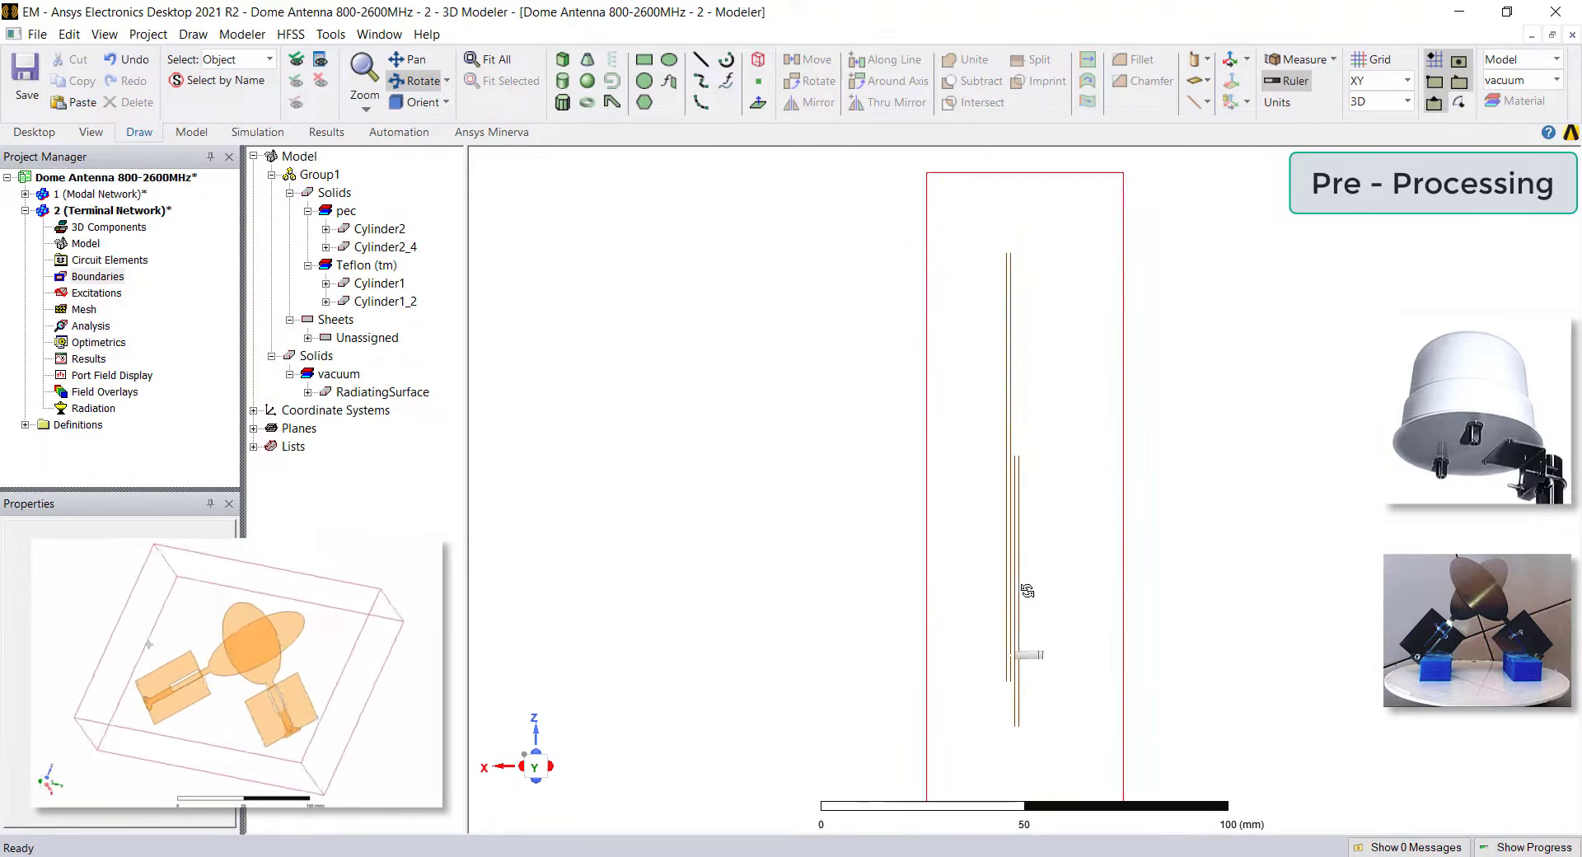
- Hide the RadiatingSurface box in the front view to expose the antenna sheets inside it
left_click(446, 103)
left_click(466, 162)
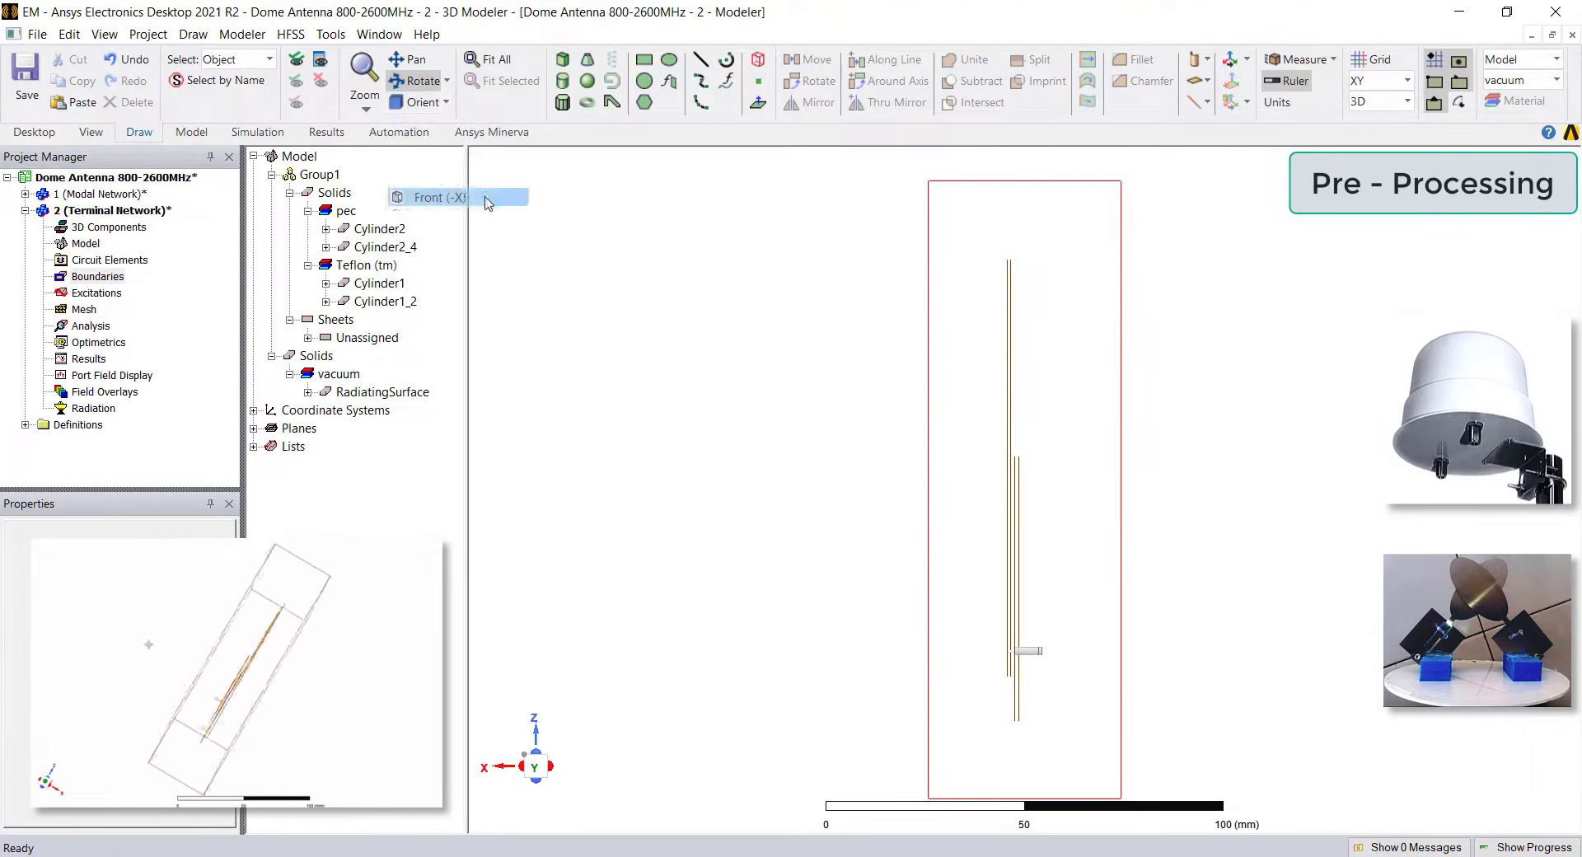
left_click(942, 631)
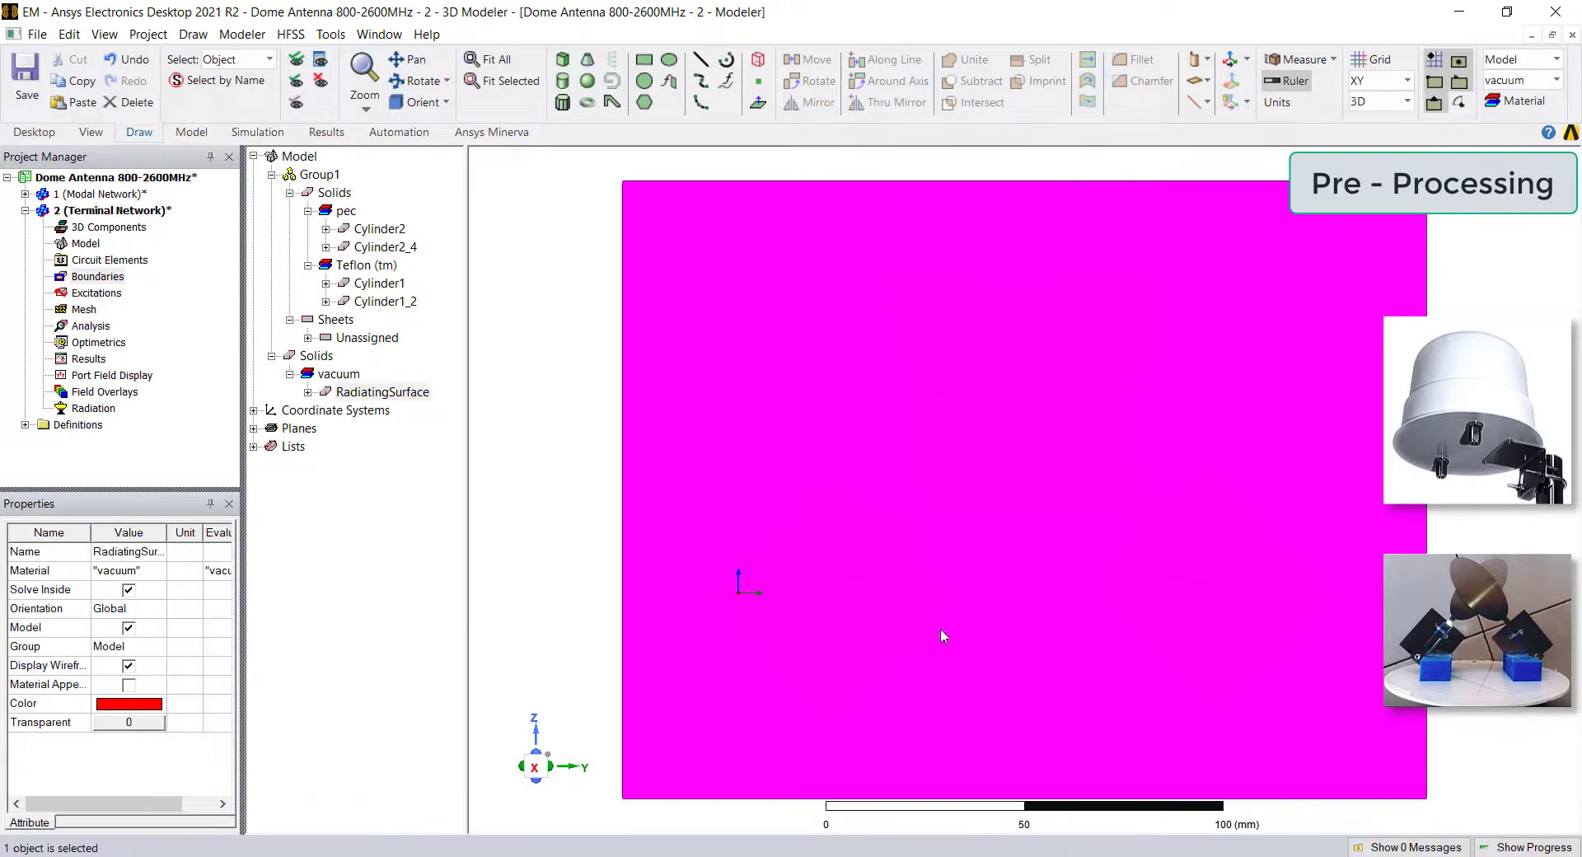
left_click(296, 82)
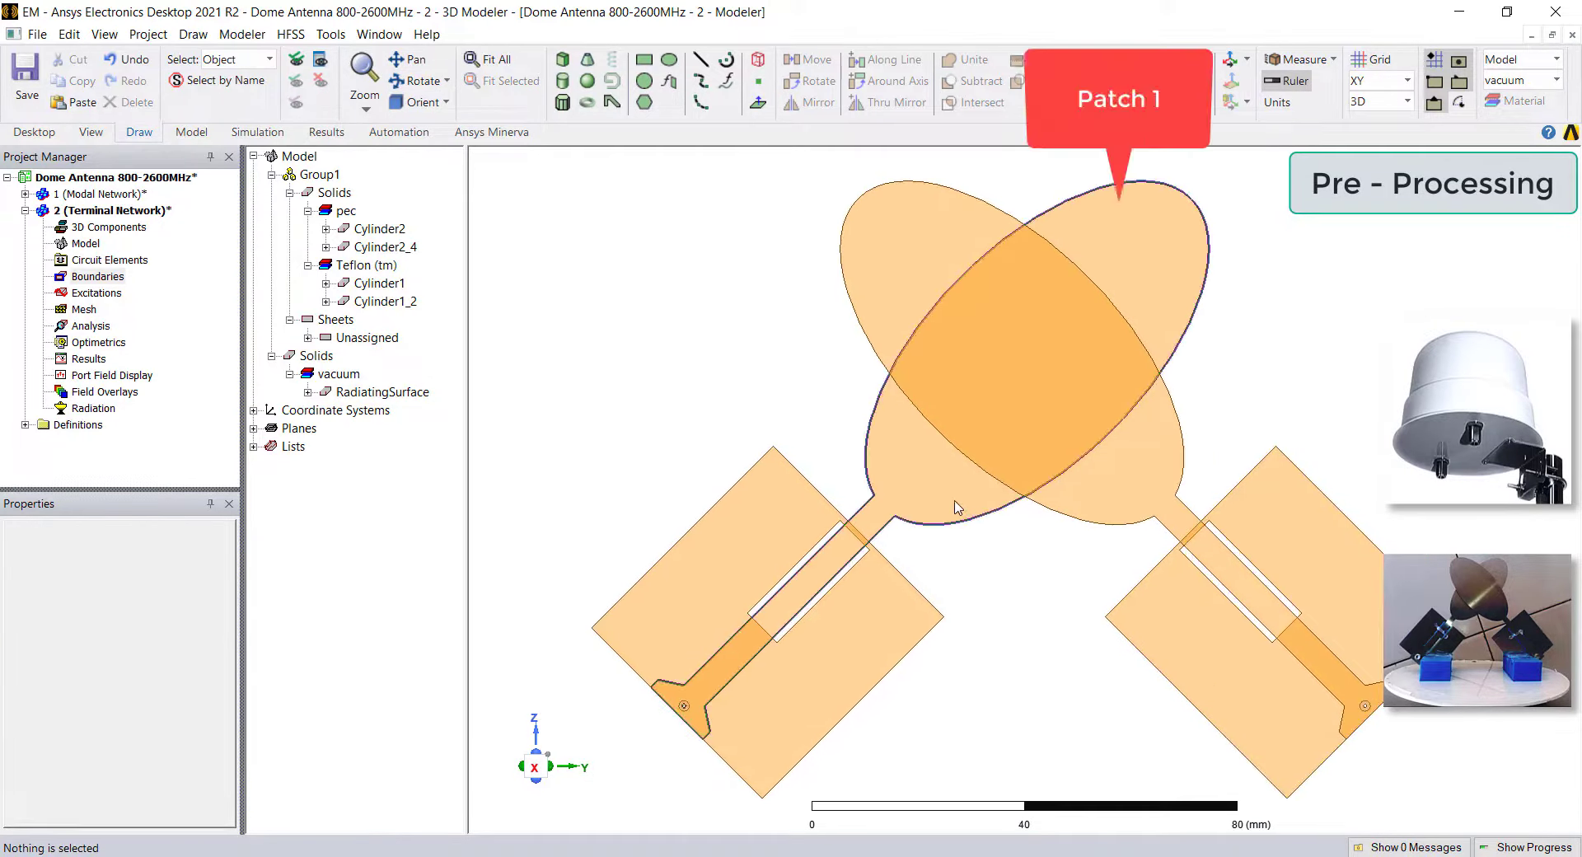
- Highlight the two elliptical patches and the two rectangular ground planes to identify them
left_click(961, 399)
left_click(1012, 546)
left_click(956, 501)
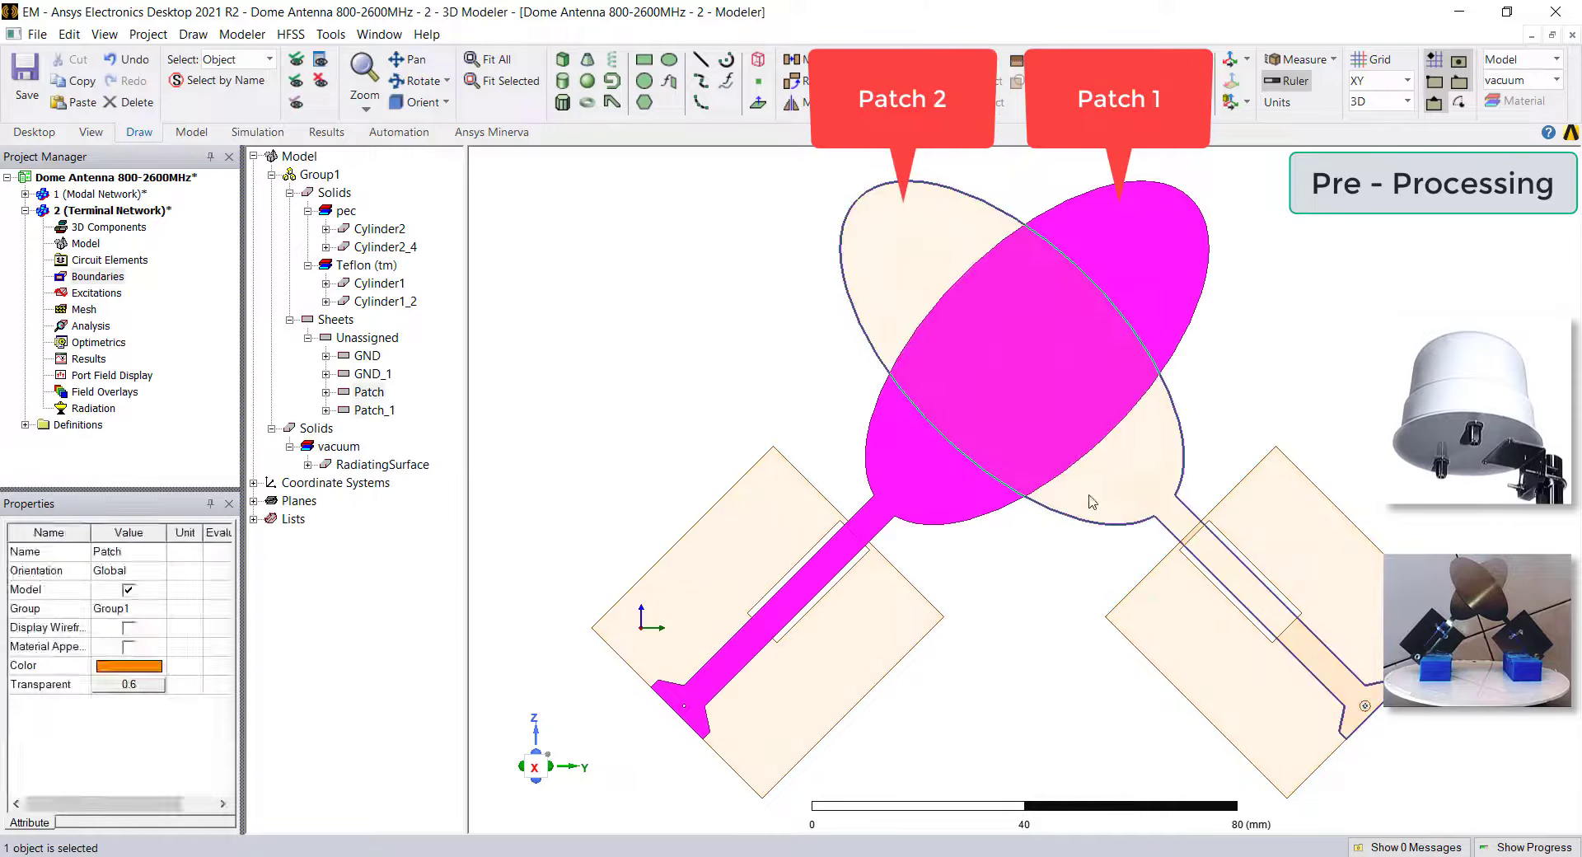
left_click(1090, 498, "ctrl")
left_click(367, 355)
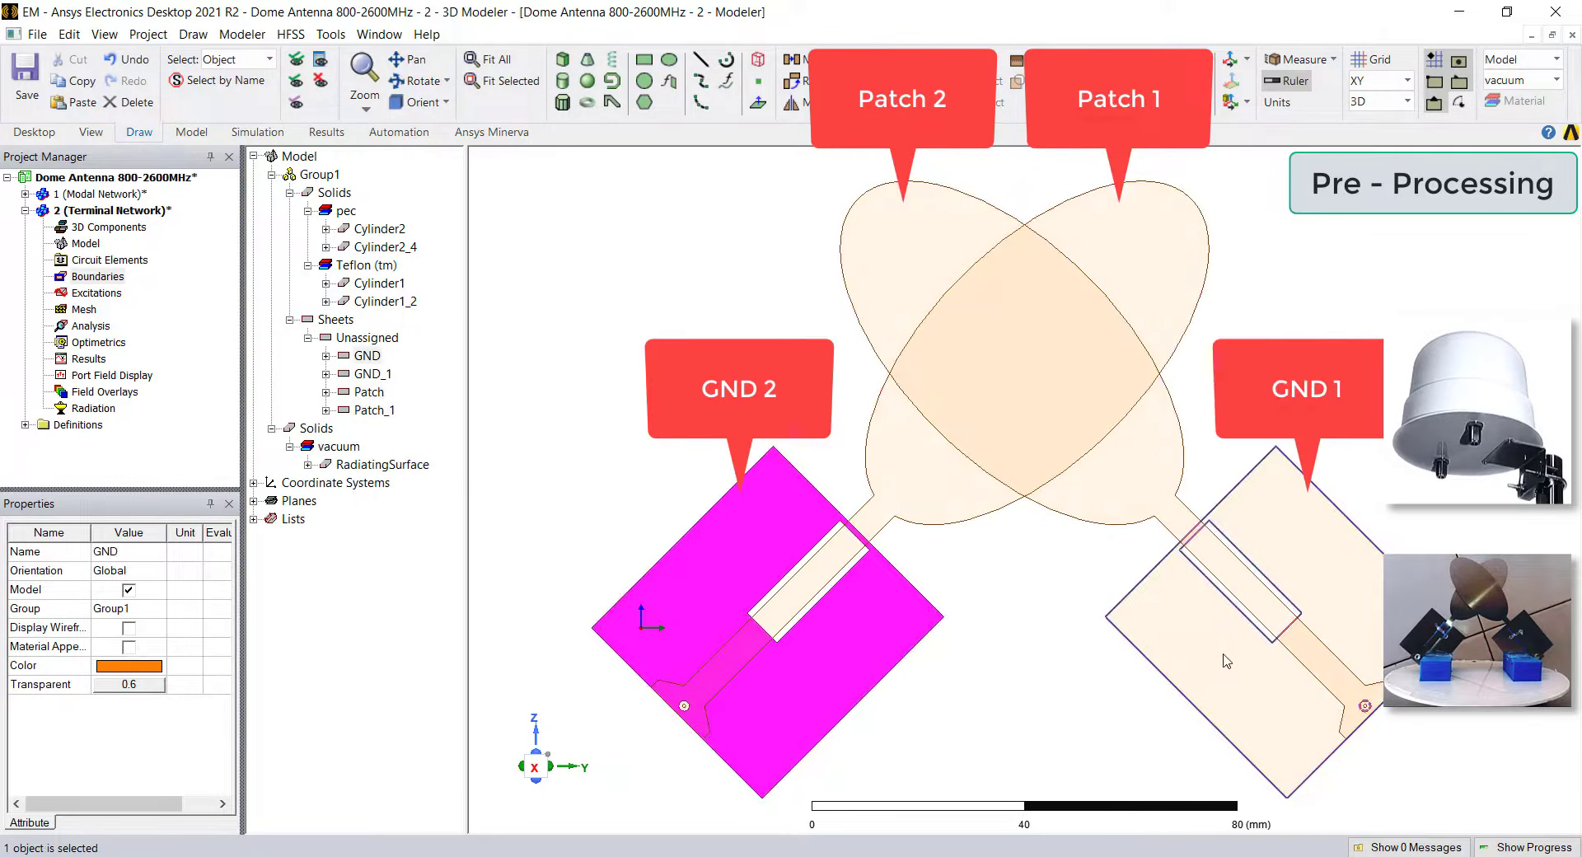
left_click(371, 373, "ctrl")
left_click(570, 595)
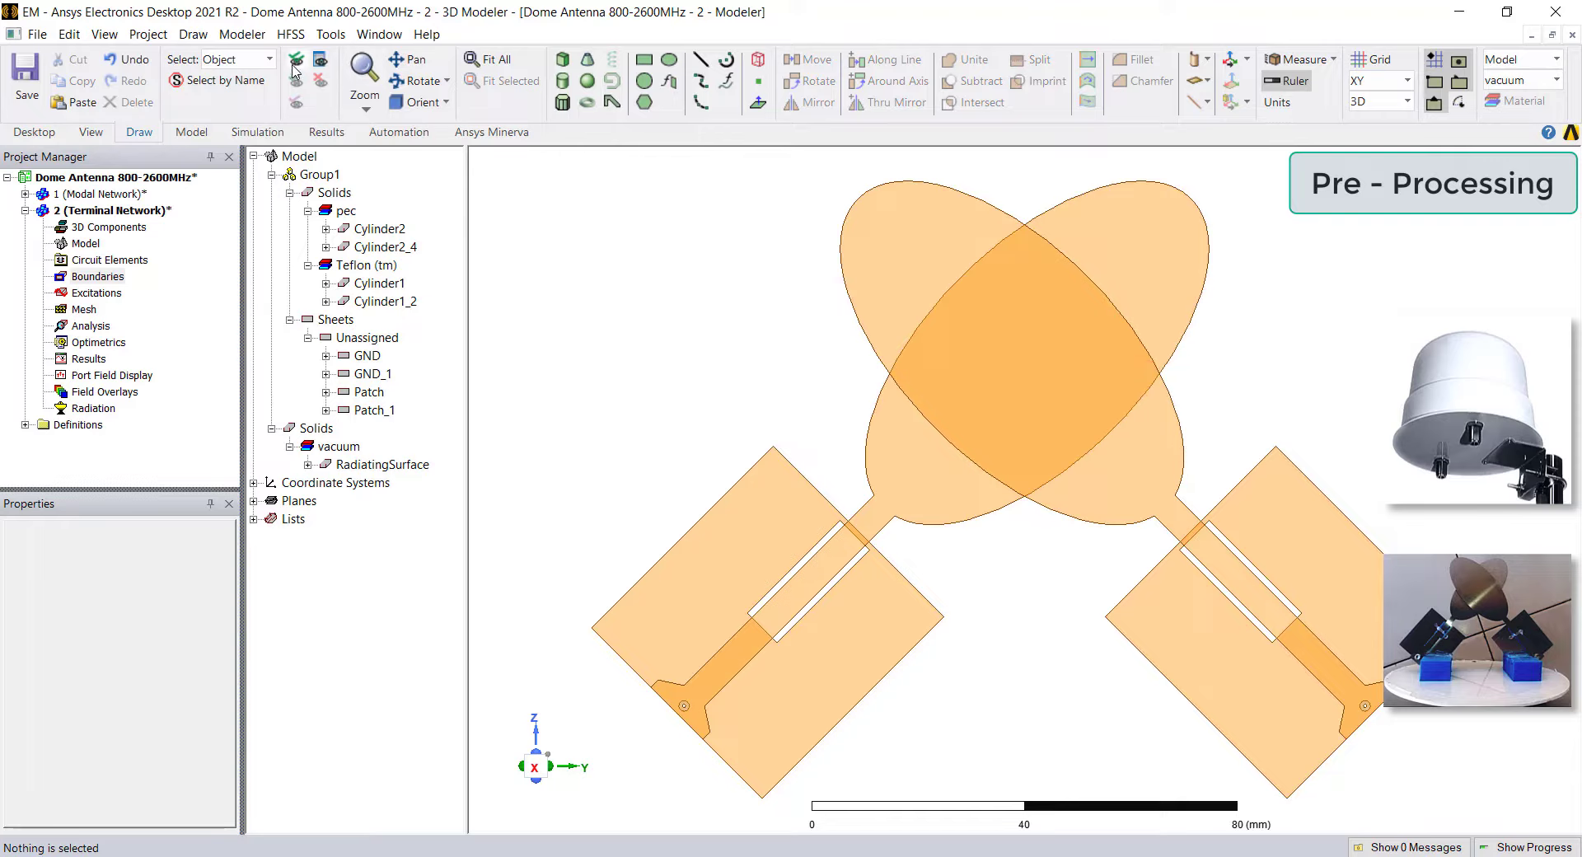
- Redisplay the RadiatingSurface box and assign it a Radiation boundary, keeping the default settings
key("ctrl+d")
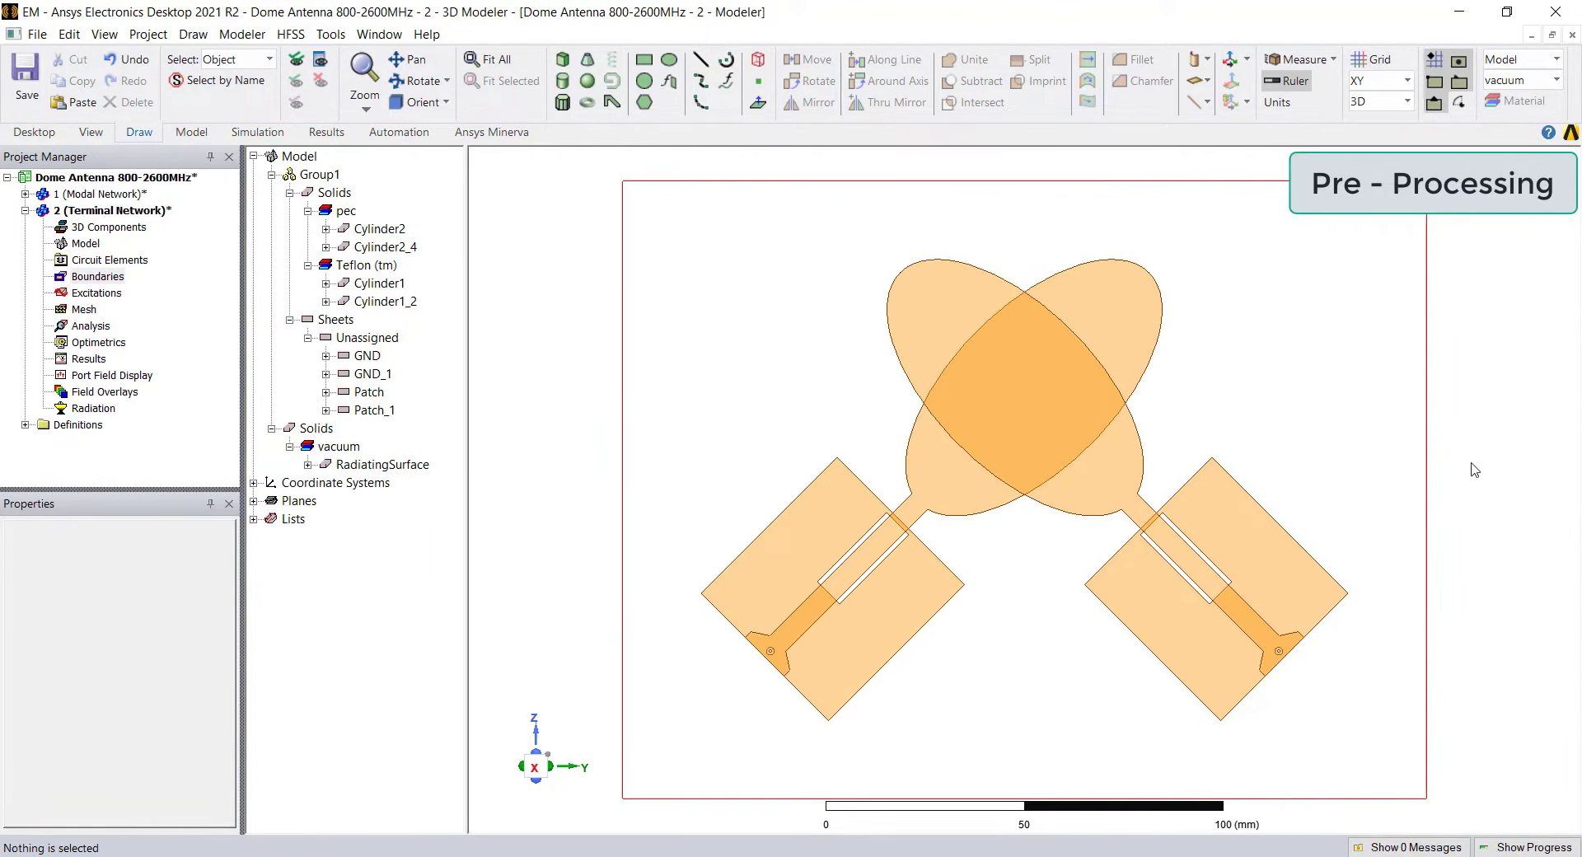
left_click(1339, 438)
right_click(1339, 438)
mouse_move(1388, 657)
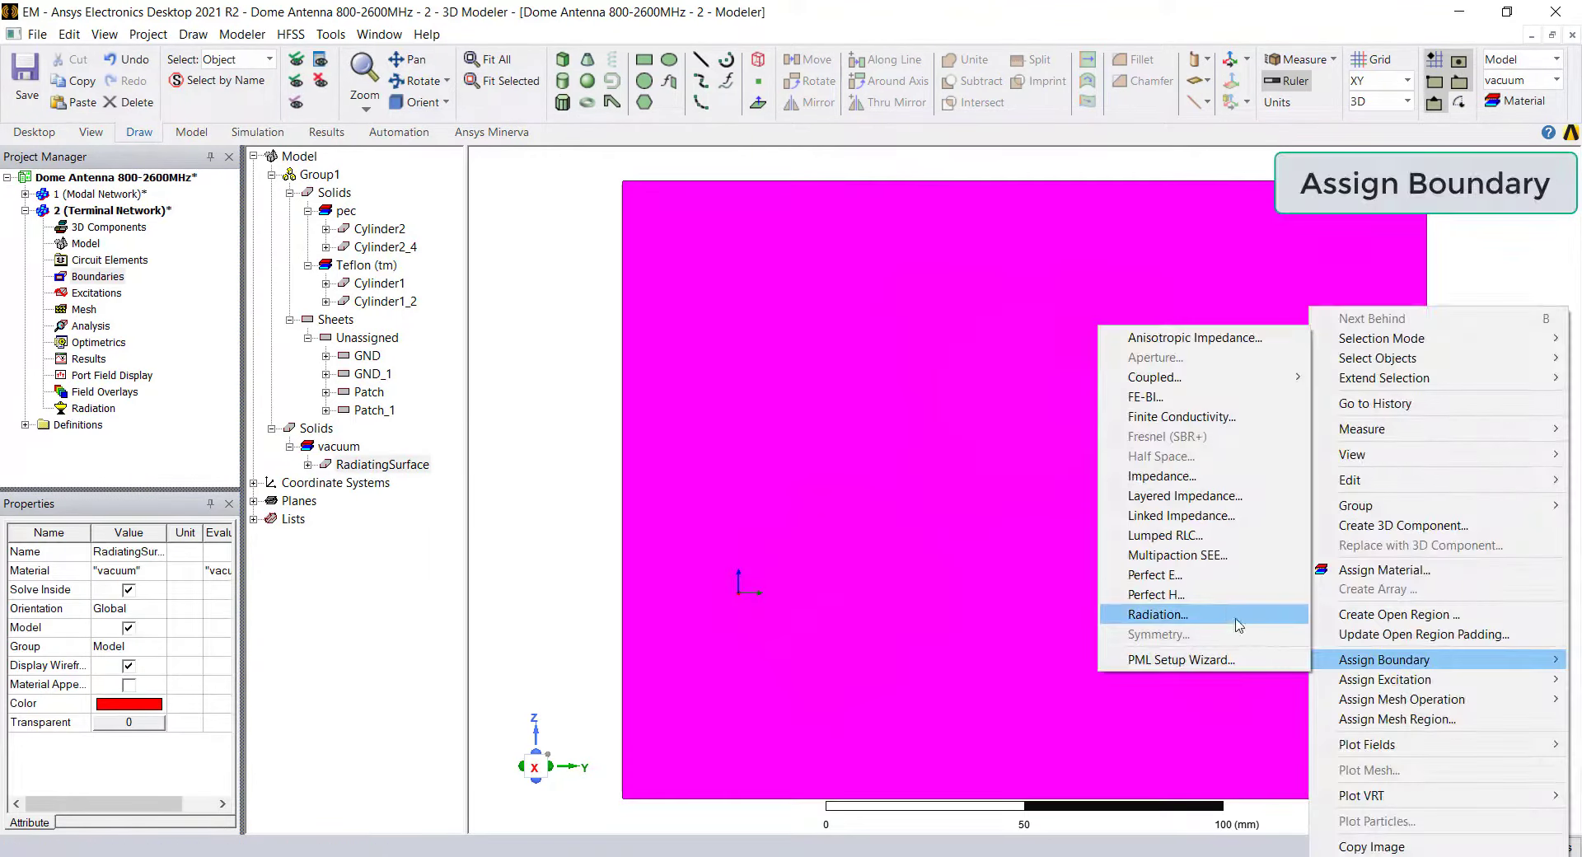
left_click(1221, 614)
left_click(708, 593)
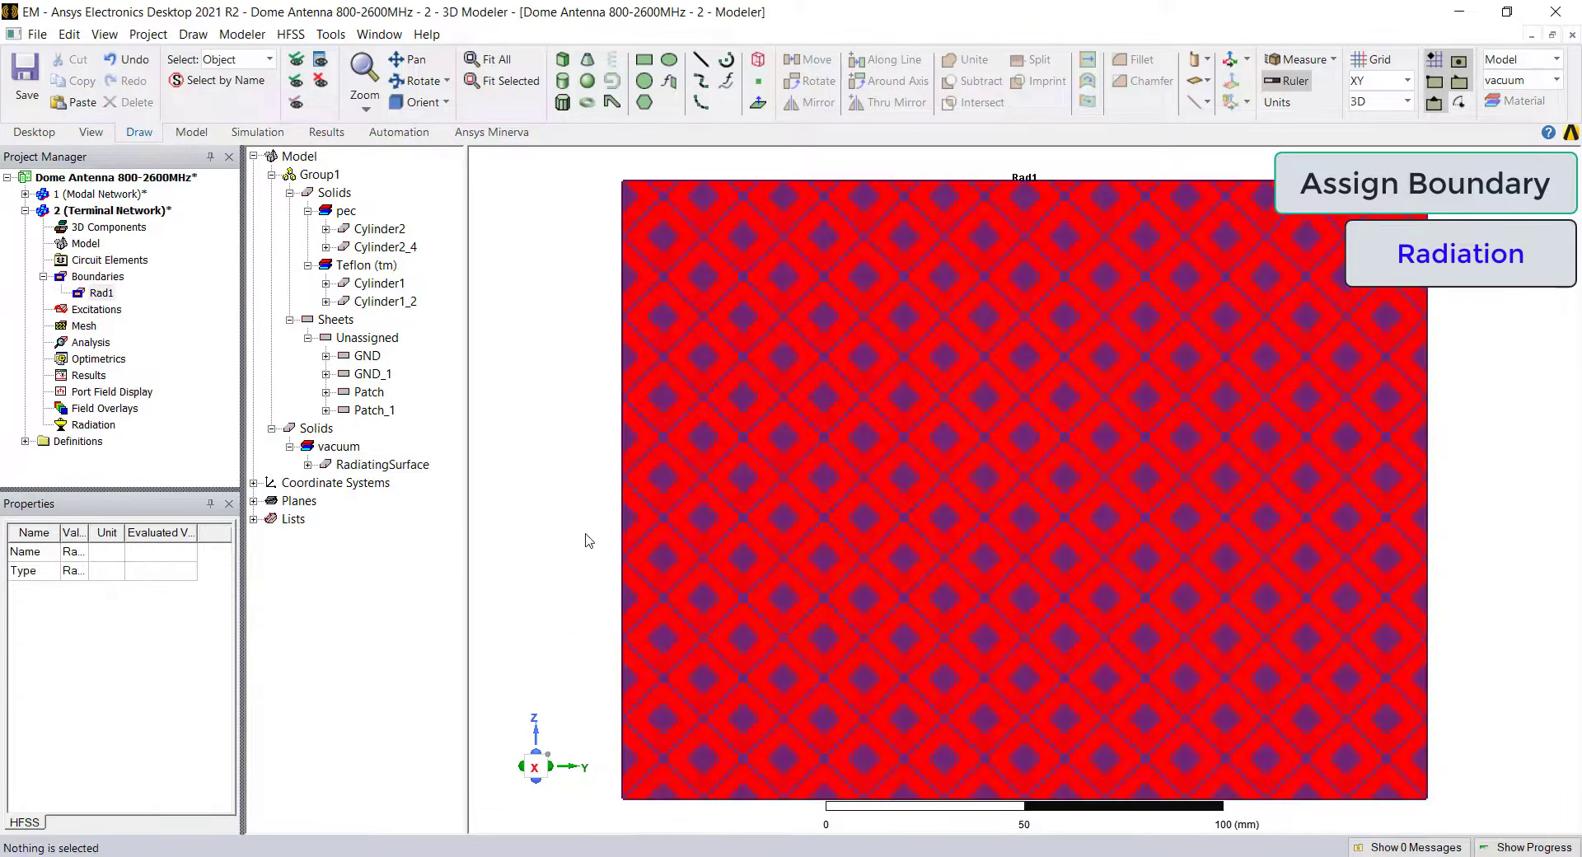
- Highlight the radiation boundary and examine how it covers the faces of the box
left_click(563, 511)
left_click(105, 295)
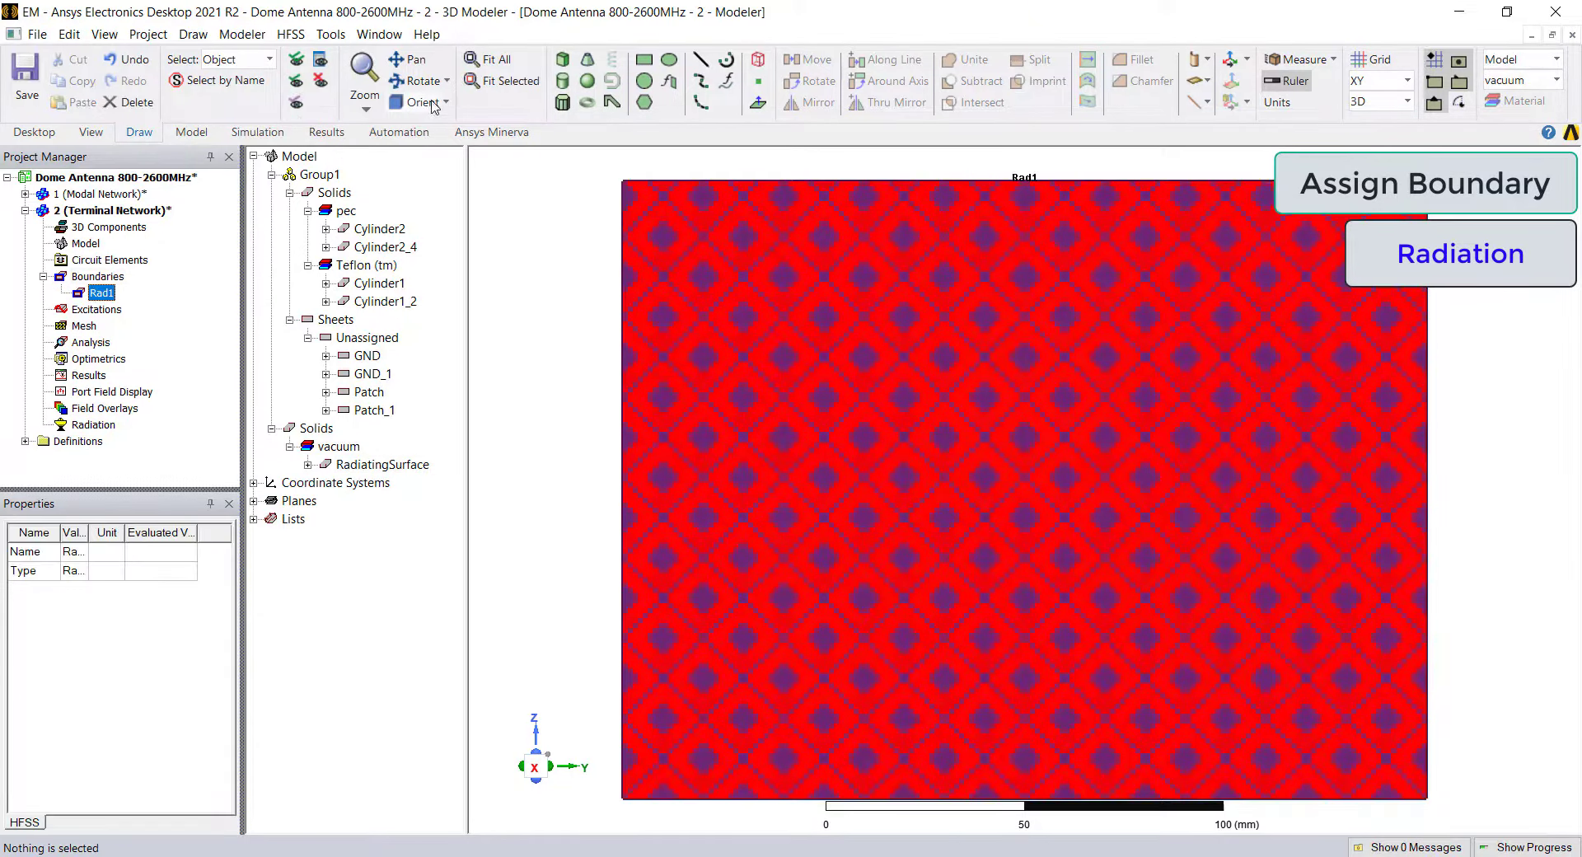
left_click(422, 82)
left_click_drag(593, 272, 553, 338)
left_click_drag(895, 394, 1234, 441)
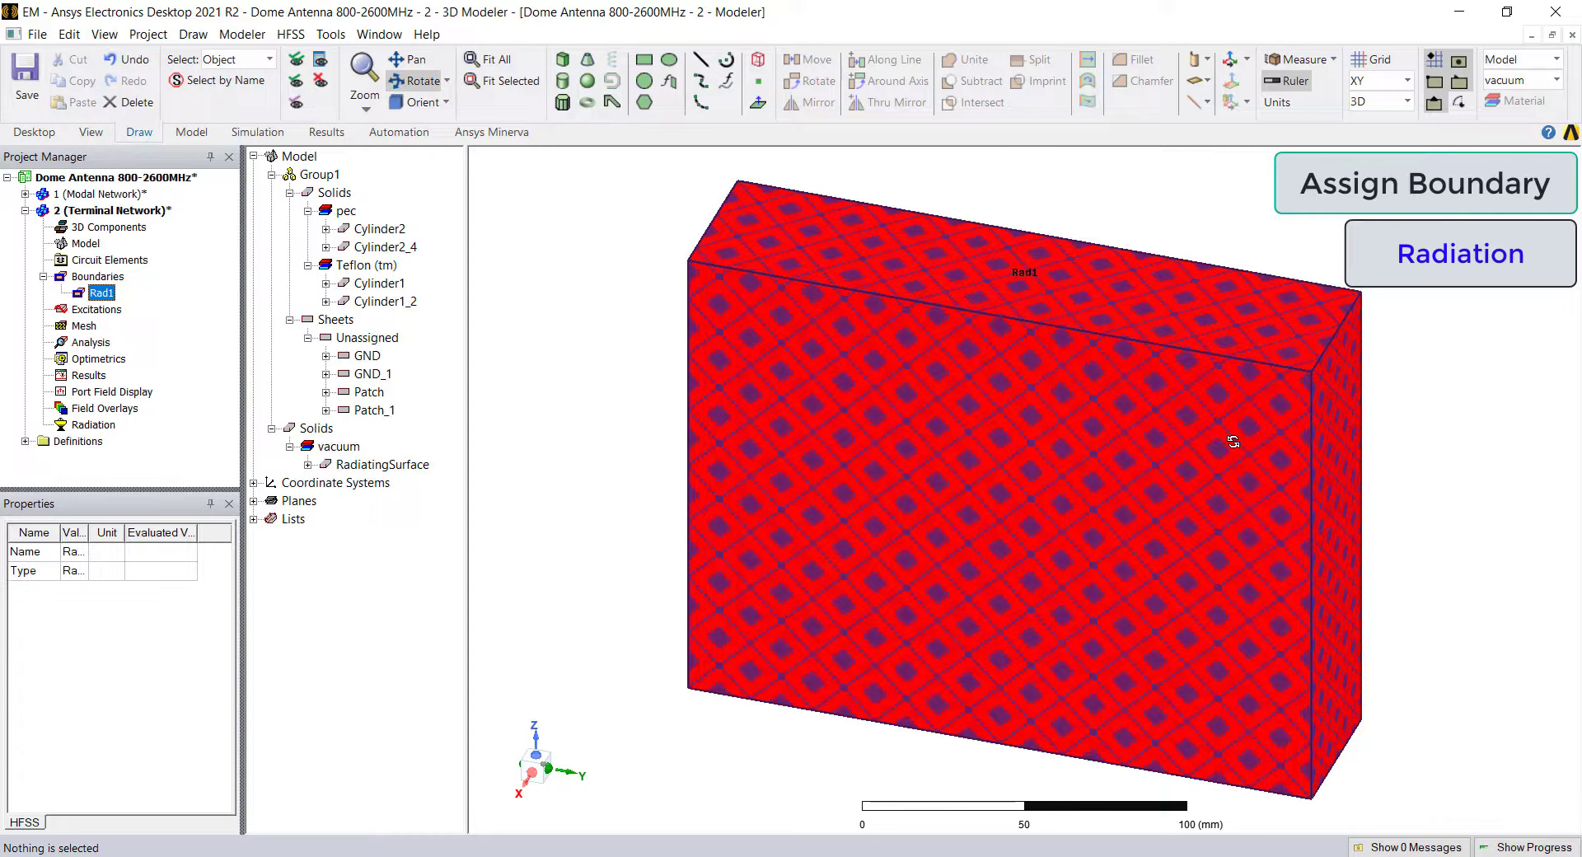
left_click(1444, 398)
- Hide the RadiatingSurface box so the antenna sheets can be picked
left_click(1296, 487)
left_click(322, 80)
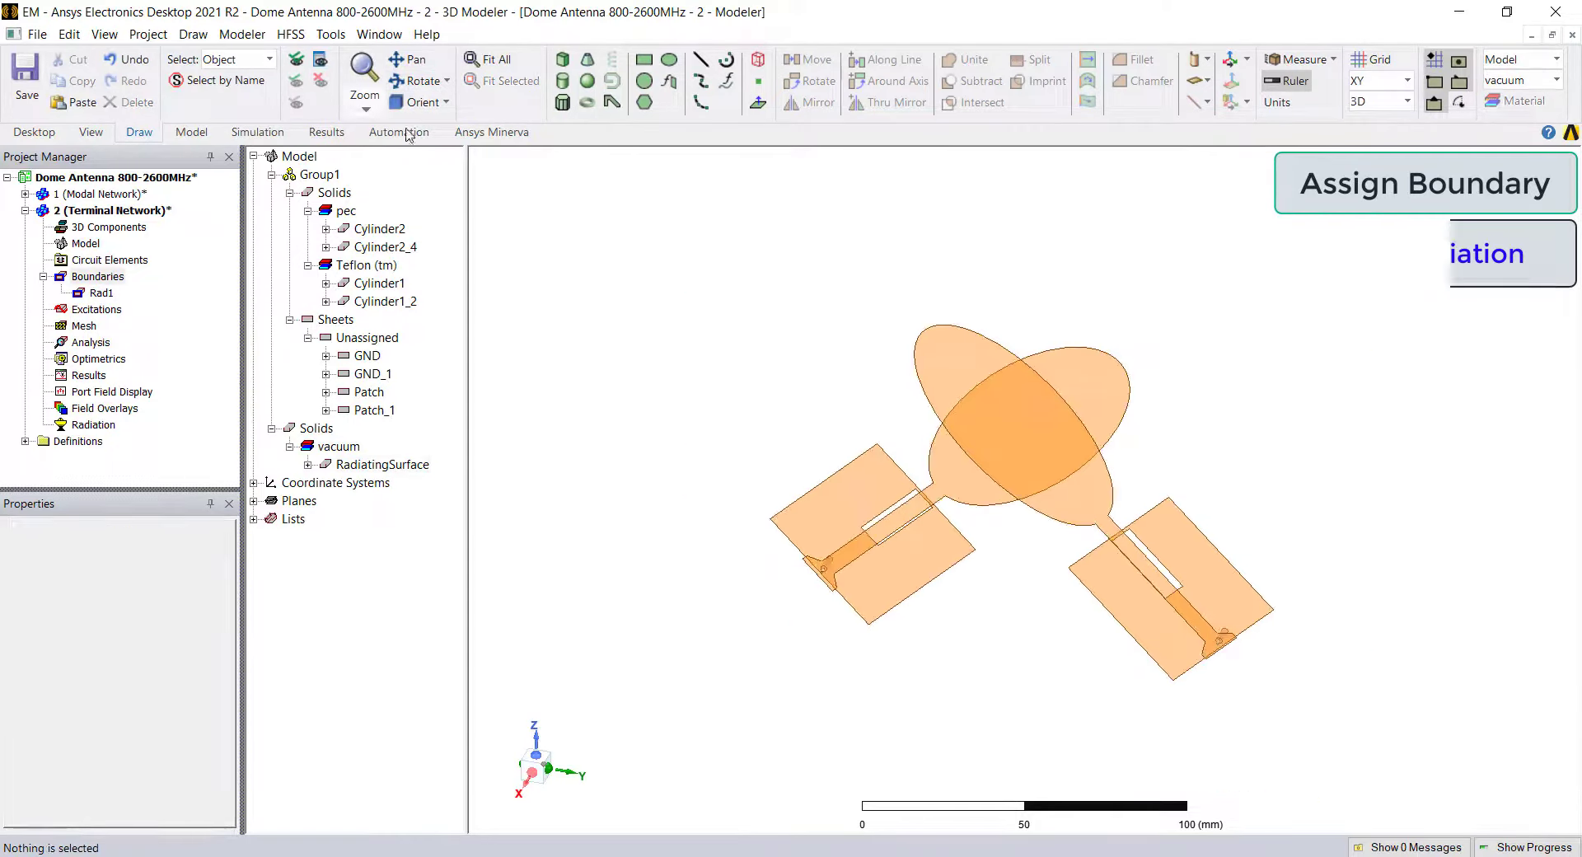
scroll(937, 610, "up", 2)
scroll(937, 610, "up", 1)
- Assign one Perfect E boundary to both patches and both ground planes, without an infinite ground plane
left_click(964, 495)
left_click(1113, 518, "ctrl")
left_click(1173, 636, "ctrl")
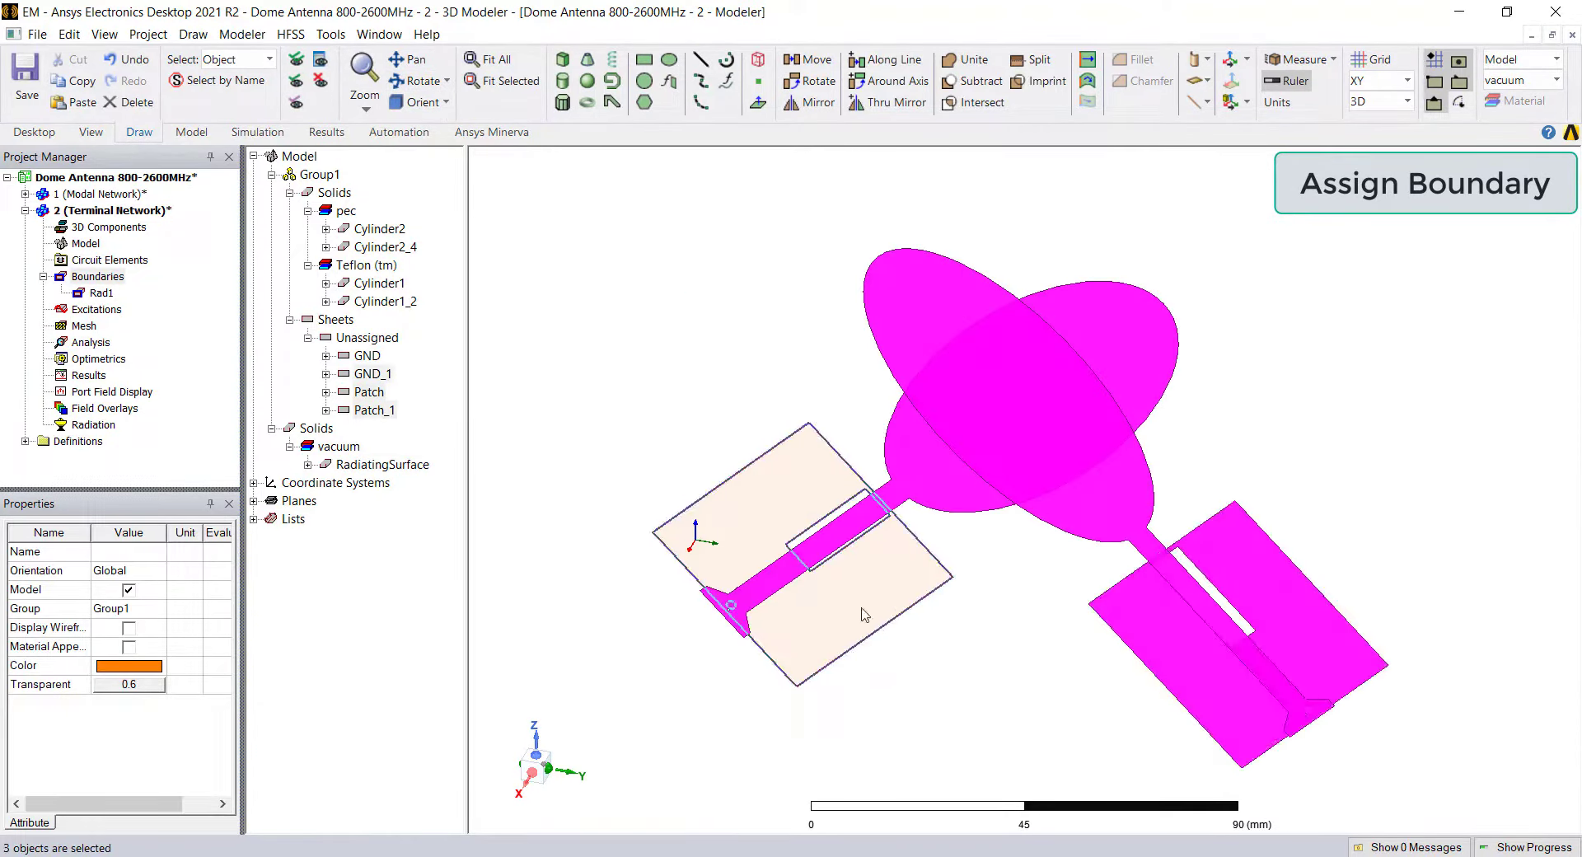
left_click(861, 615, "ctrl")
left_click(445, 102)
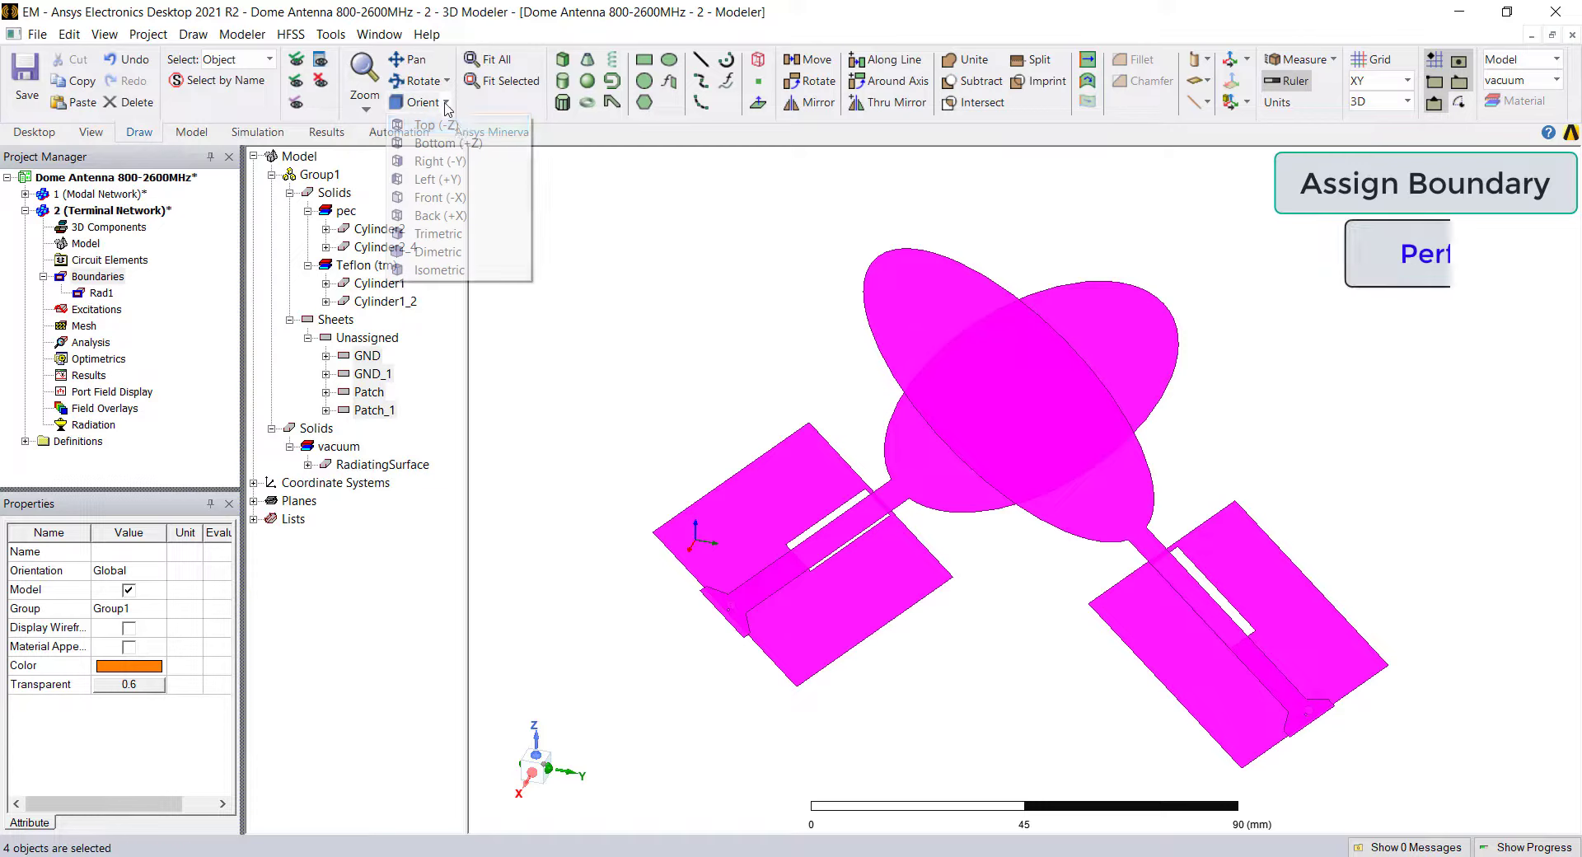
left_click(465, 206)
right_click(760, 561)
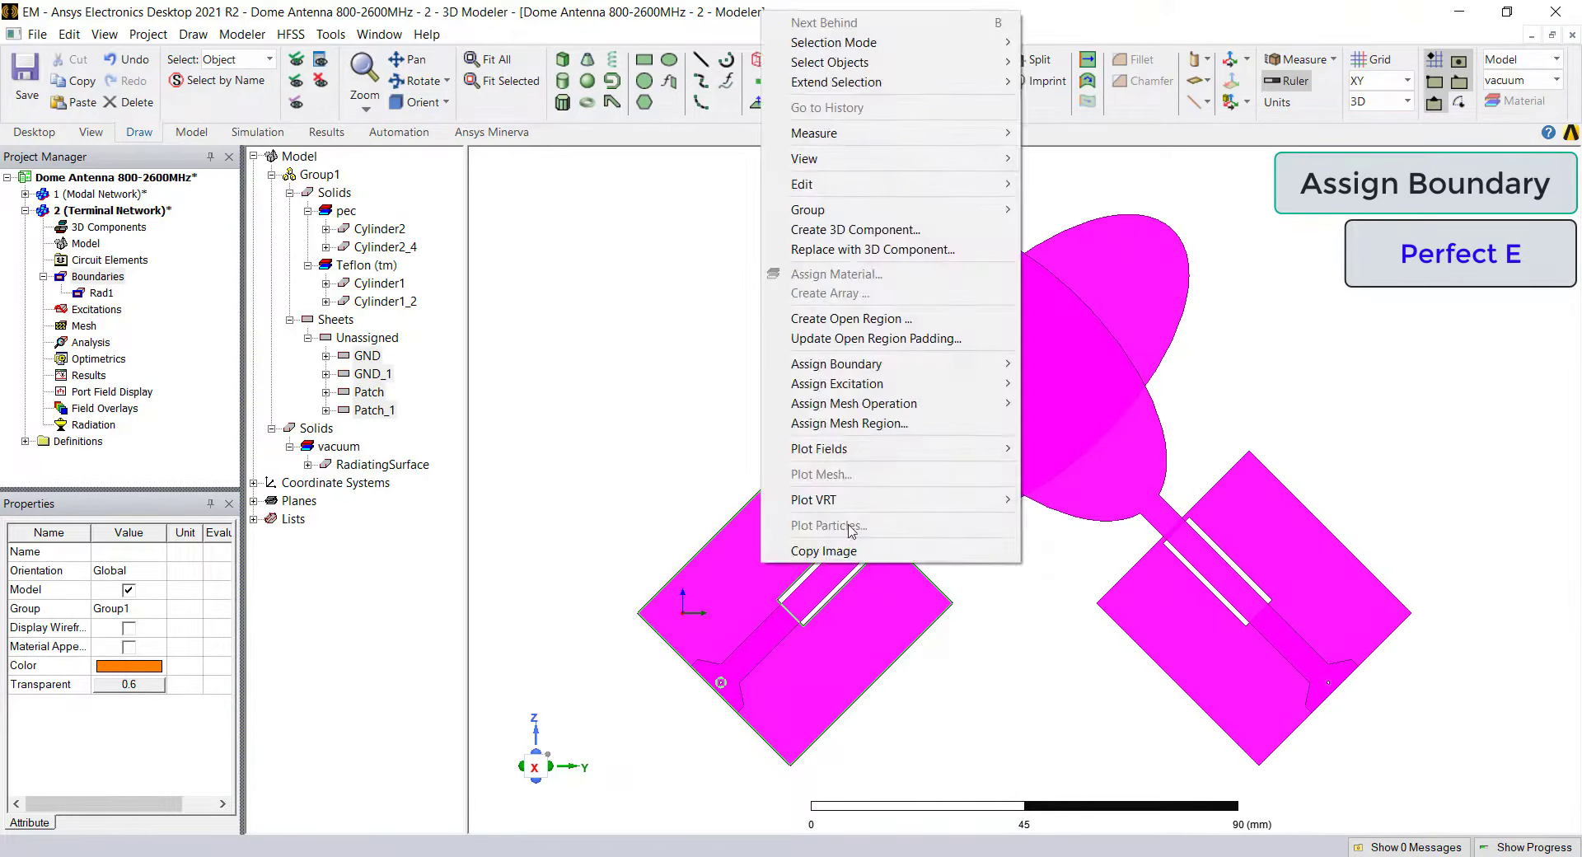
mouse_move(855, 375)
left_click(1063, 593)
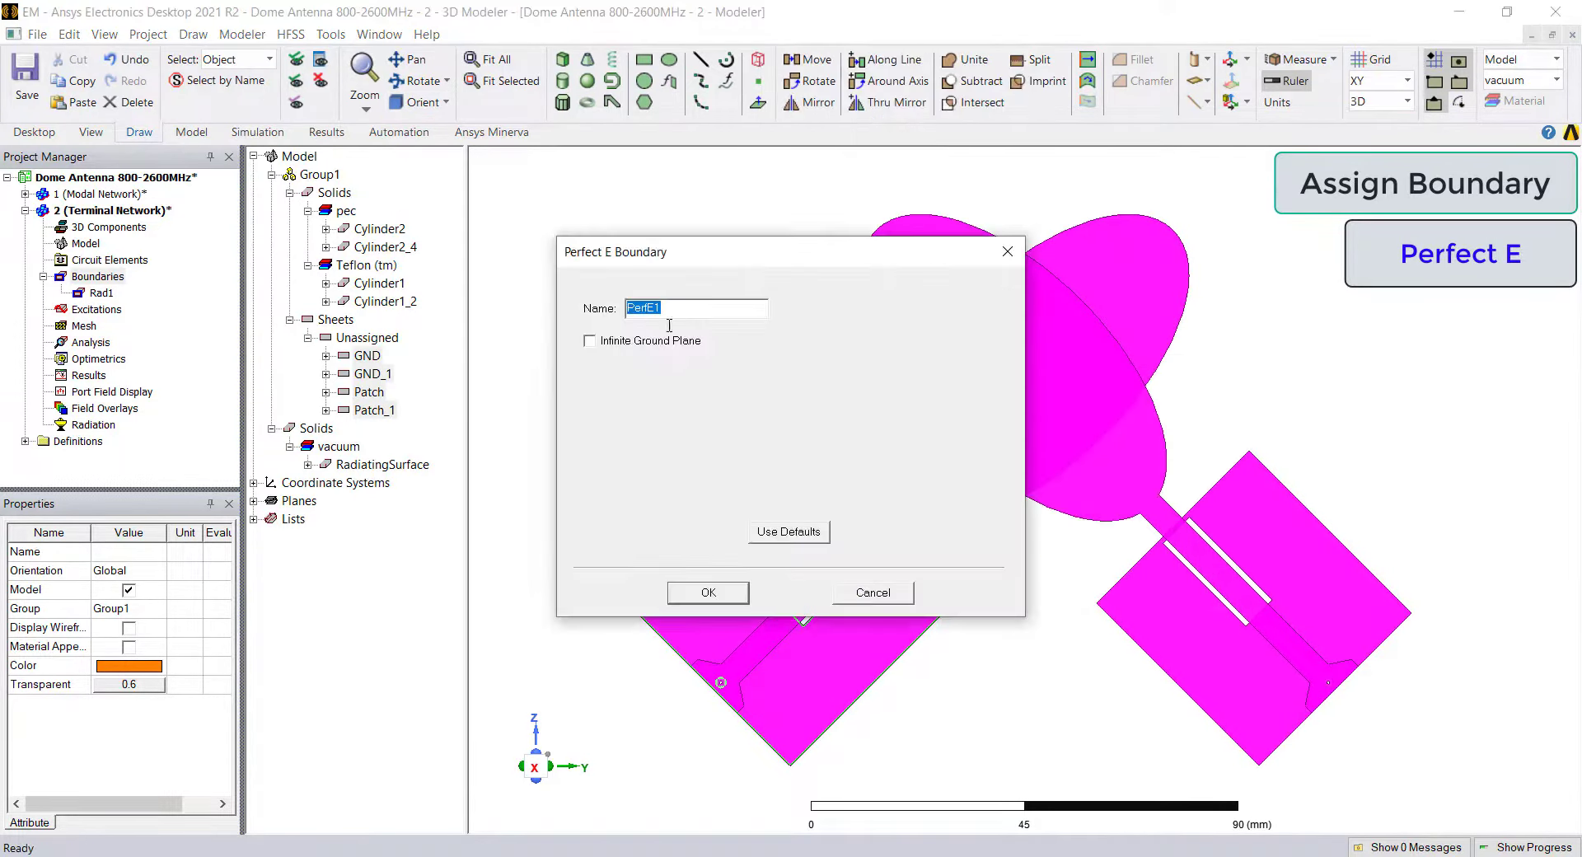
left_click(725, 593)
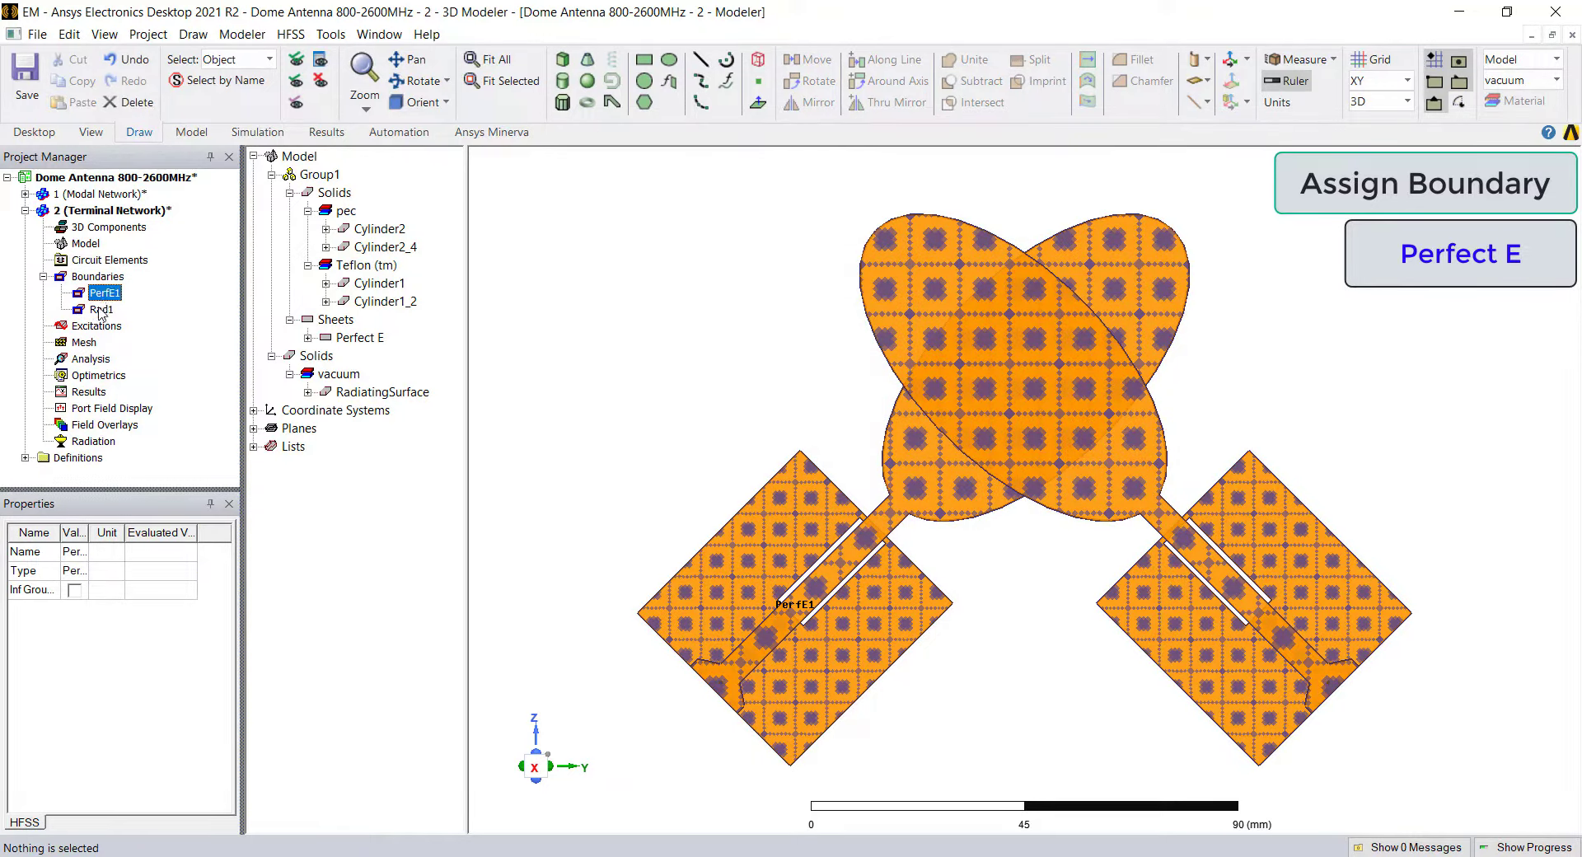
- Review the radiation boundary, and examine the two SMA connectors in the right and top views
left_click(101, 310)
left_click(492, 331)
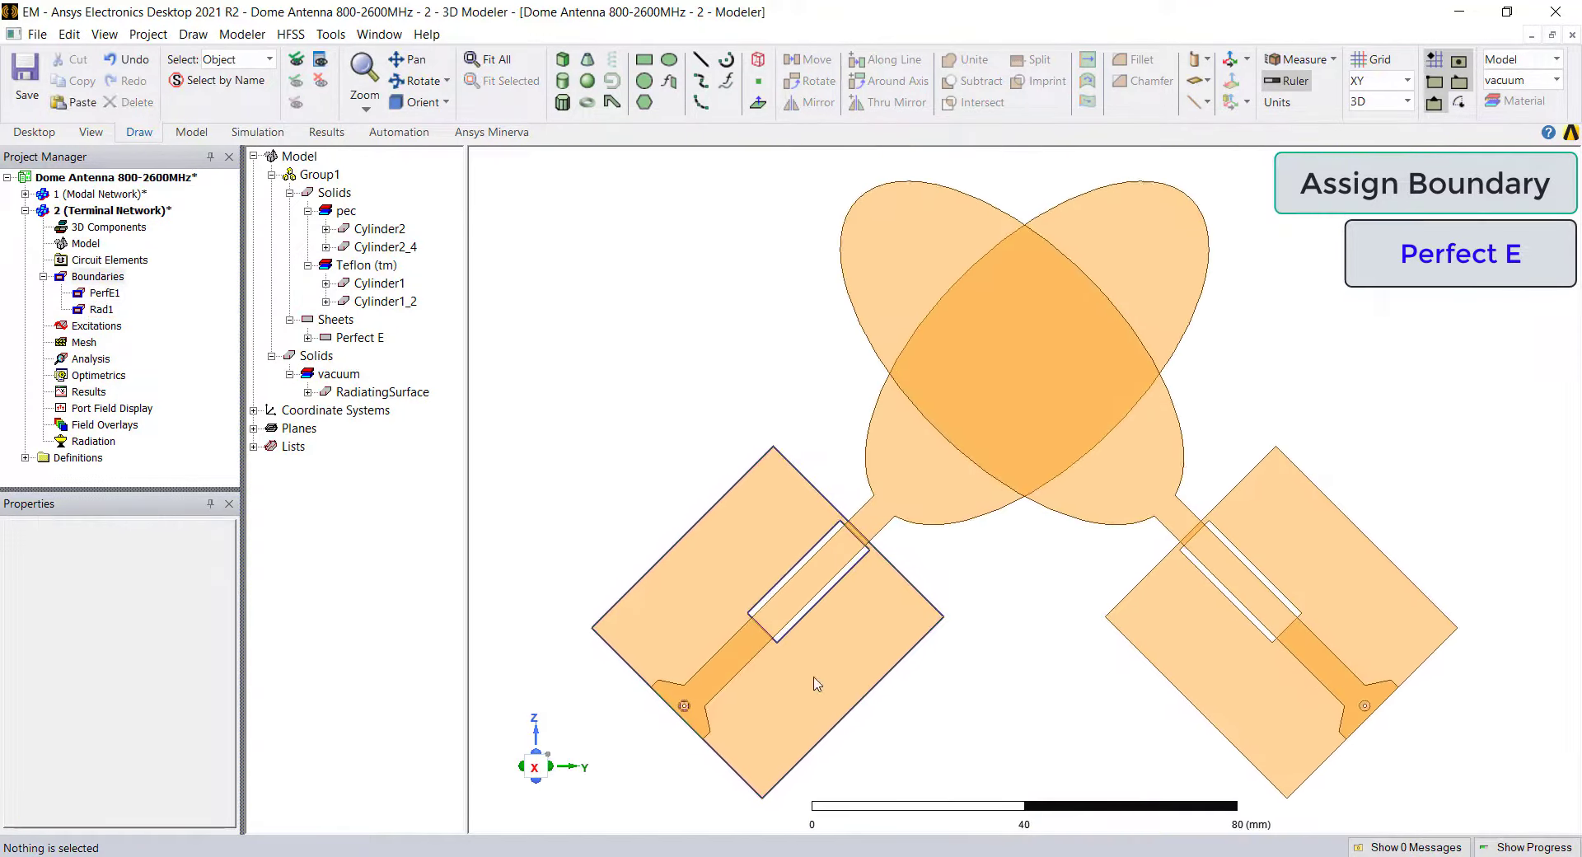
left_click(446, 103)
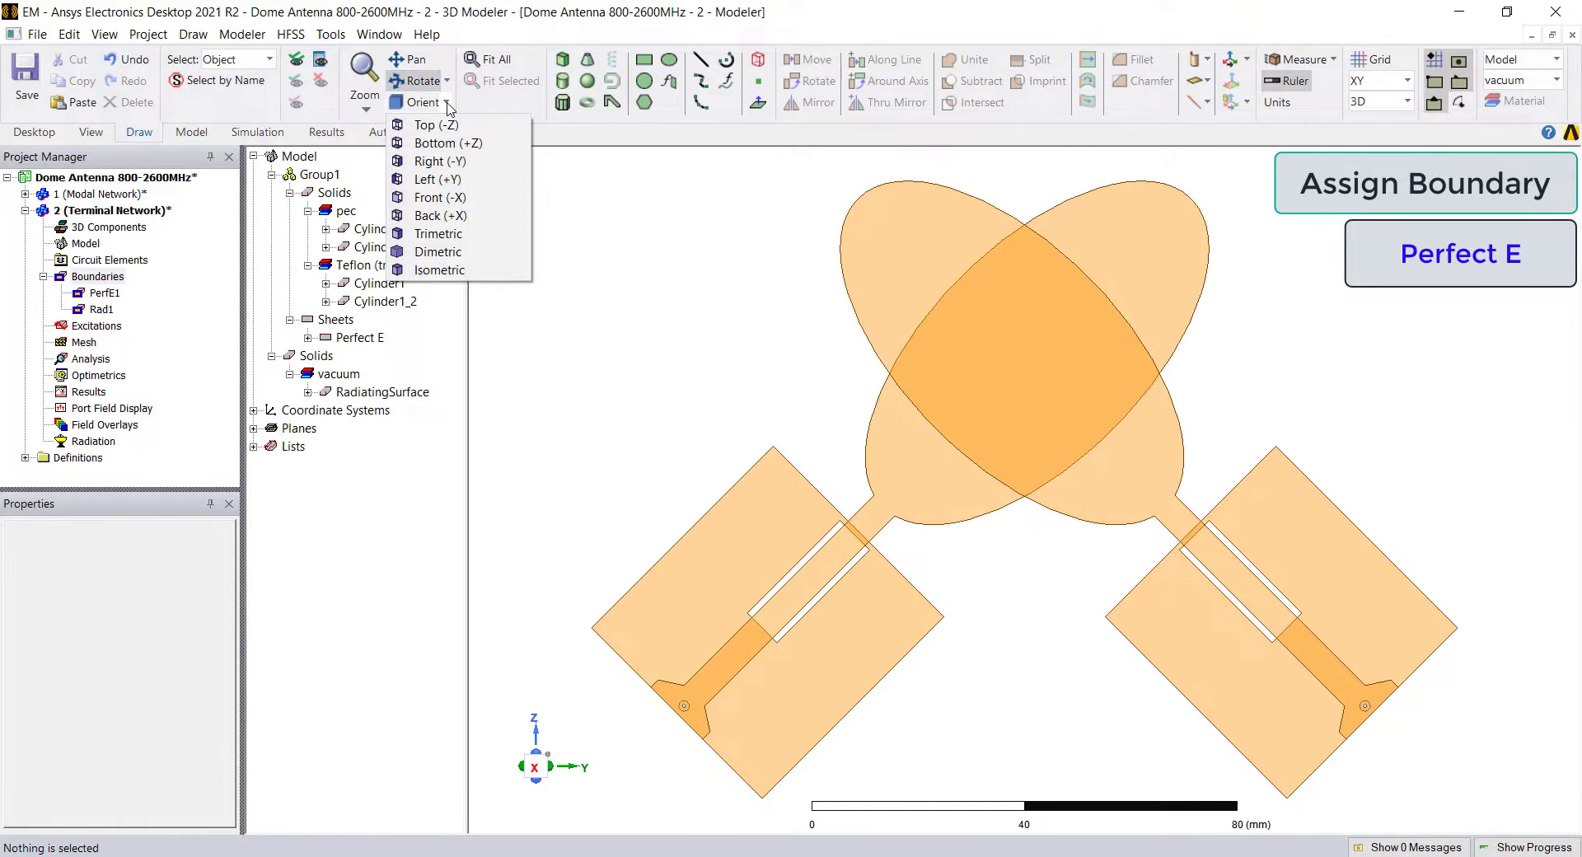
left_click(457, 161)
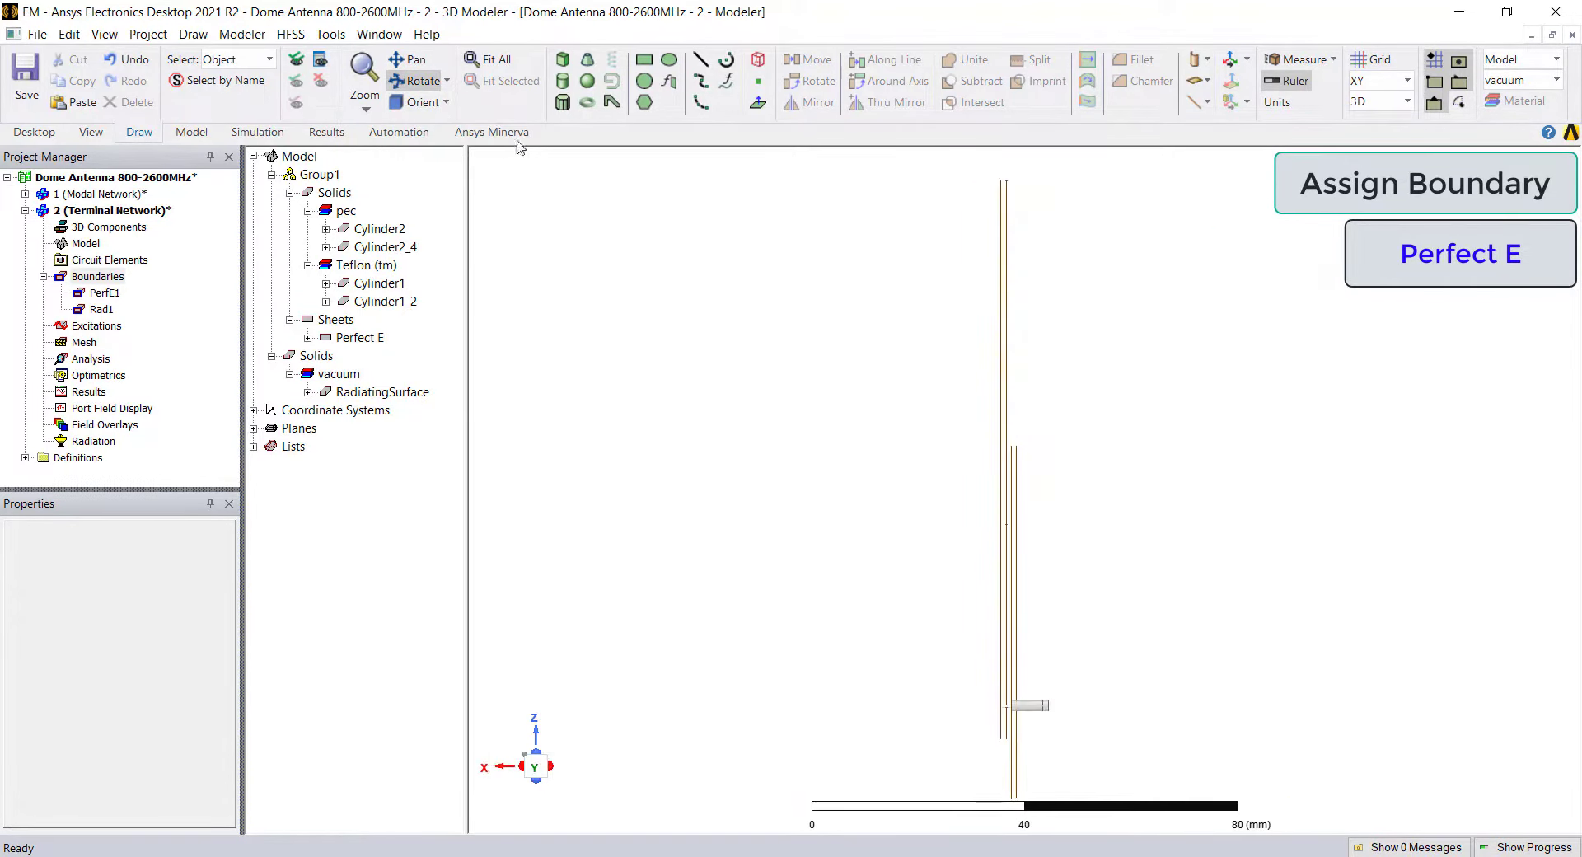
left_click(451, 104)
left_click(461, 124)
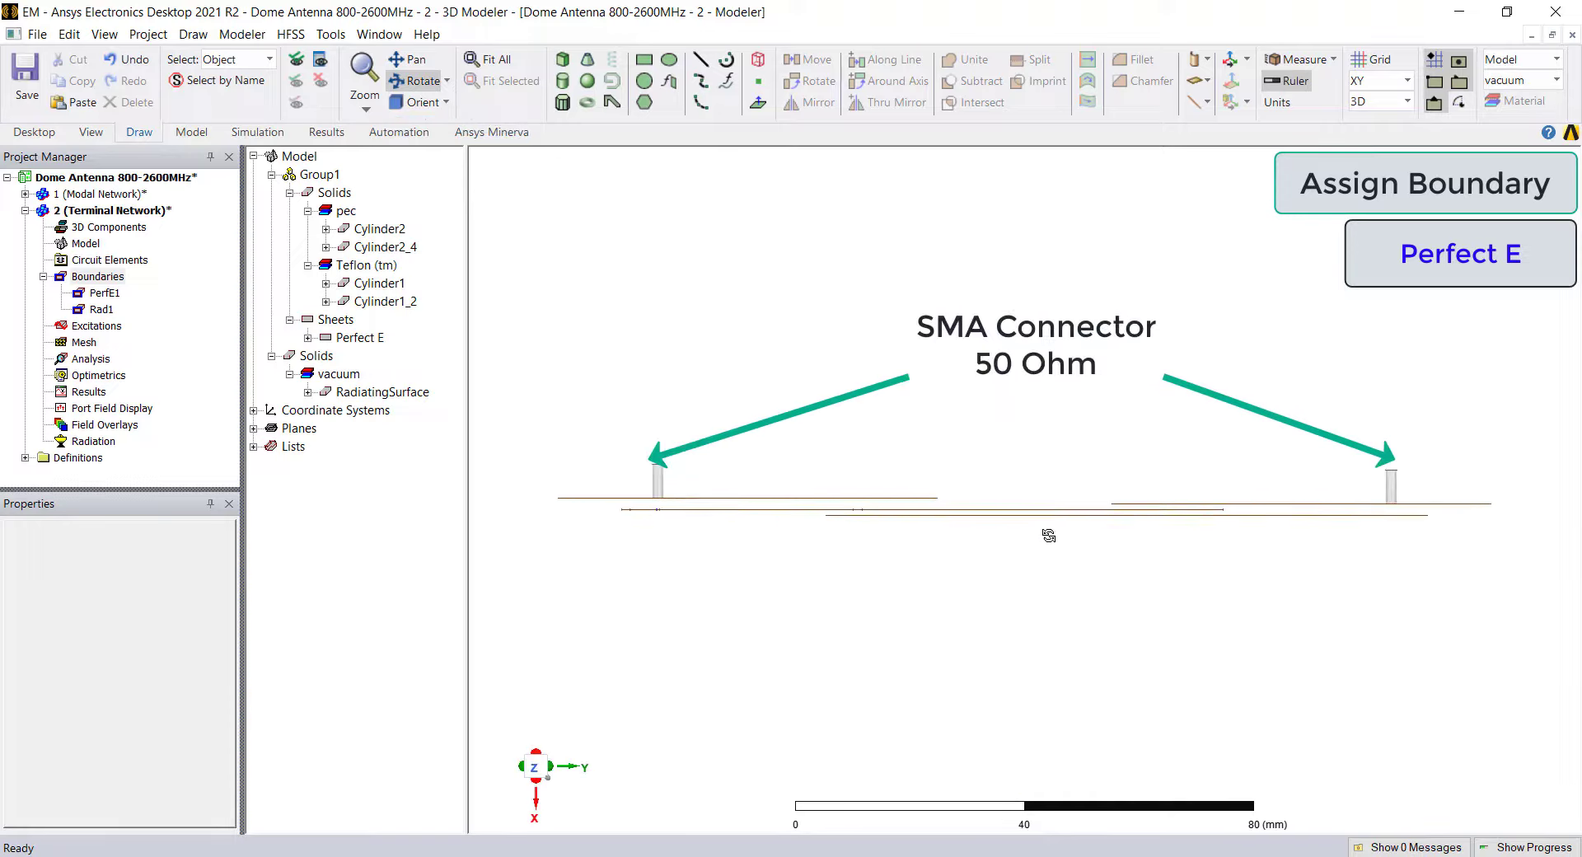
- Assign a Perfect E boundary to the outer side faces of both SMA connectors, without an infinite ground plane
left_click(256, 64)
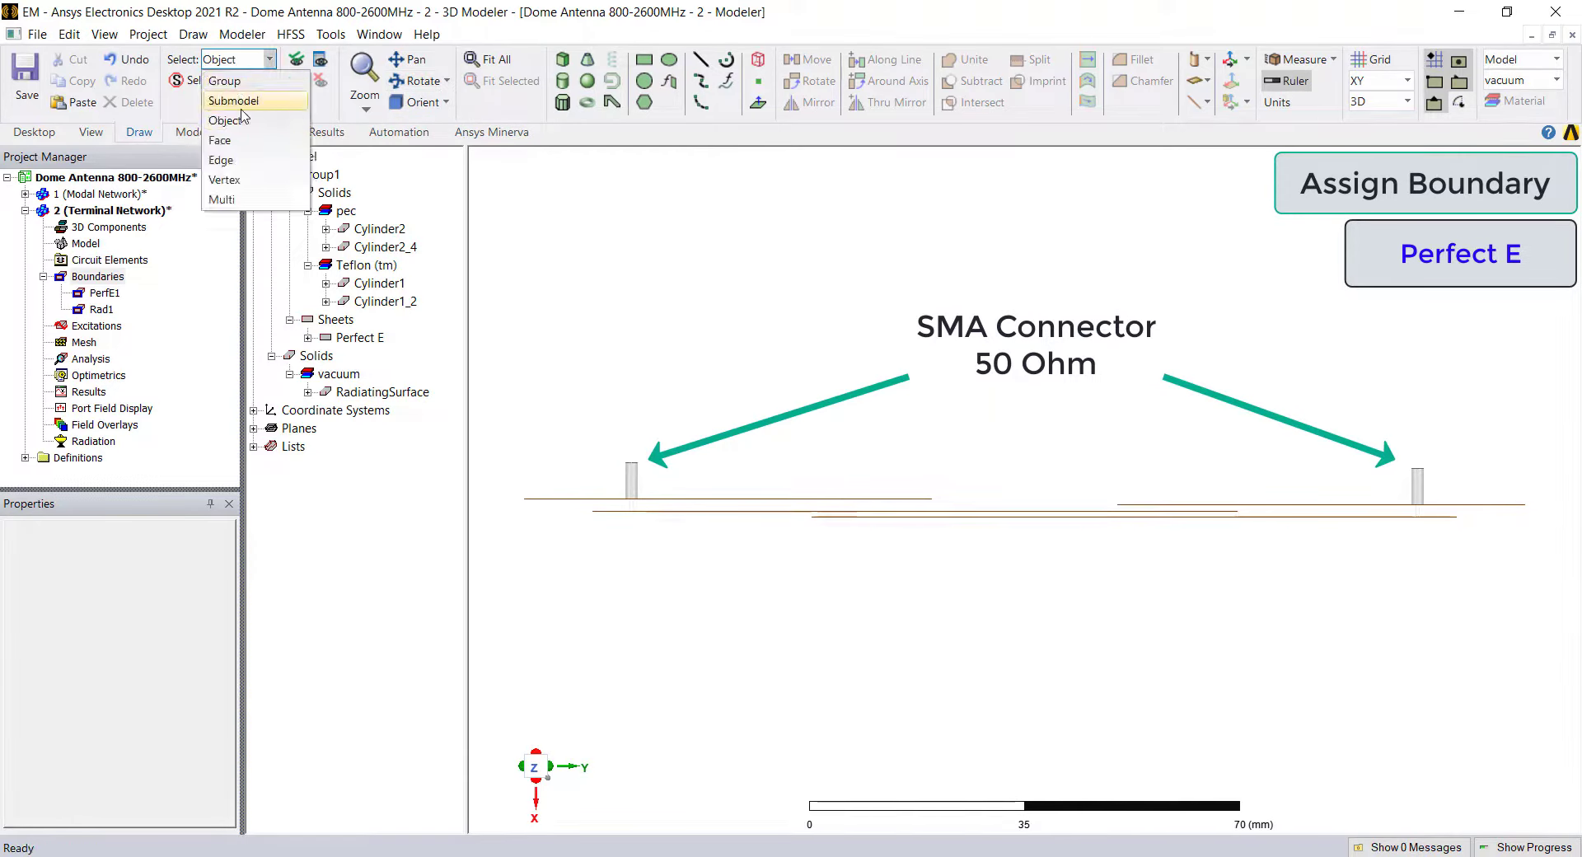
left_click(227, 120)
left_click(632, 480)
left_click(1417, 486, "ctrl")
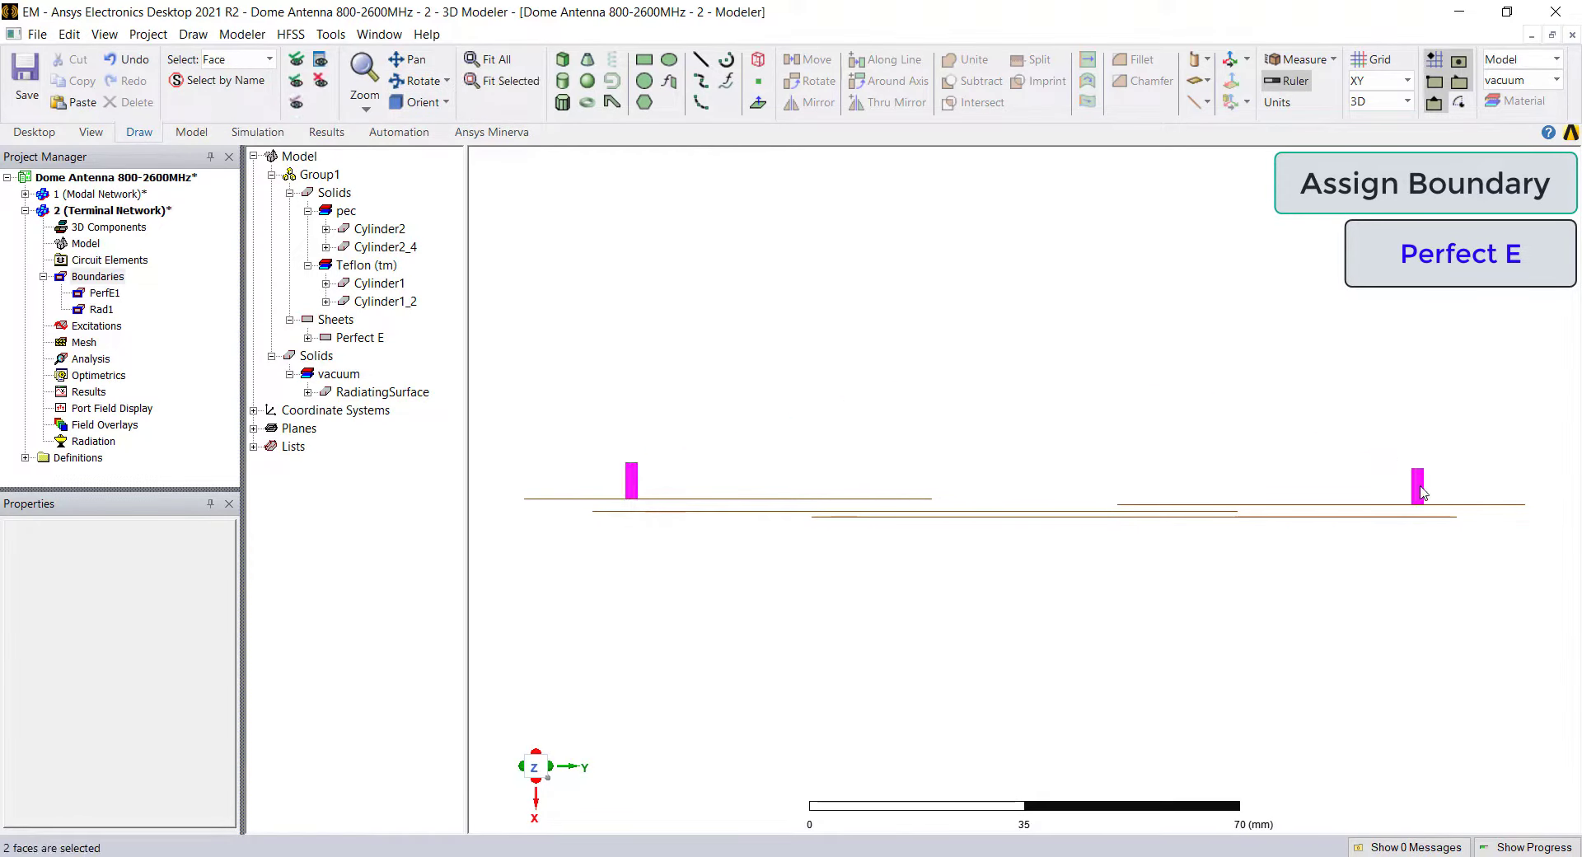
right_click(1418, 486)
mouse_move(1412, 691)
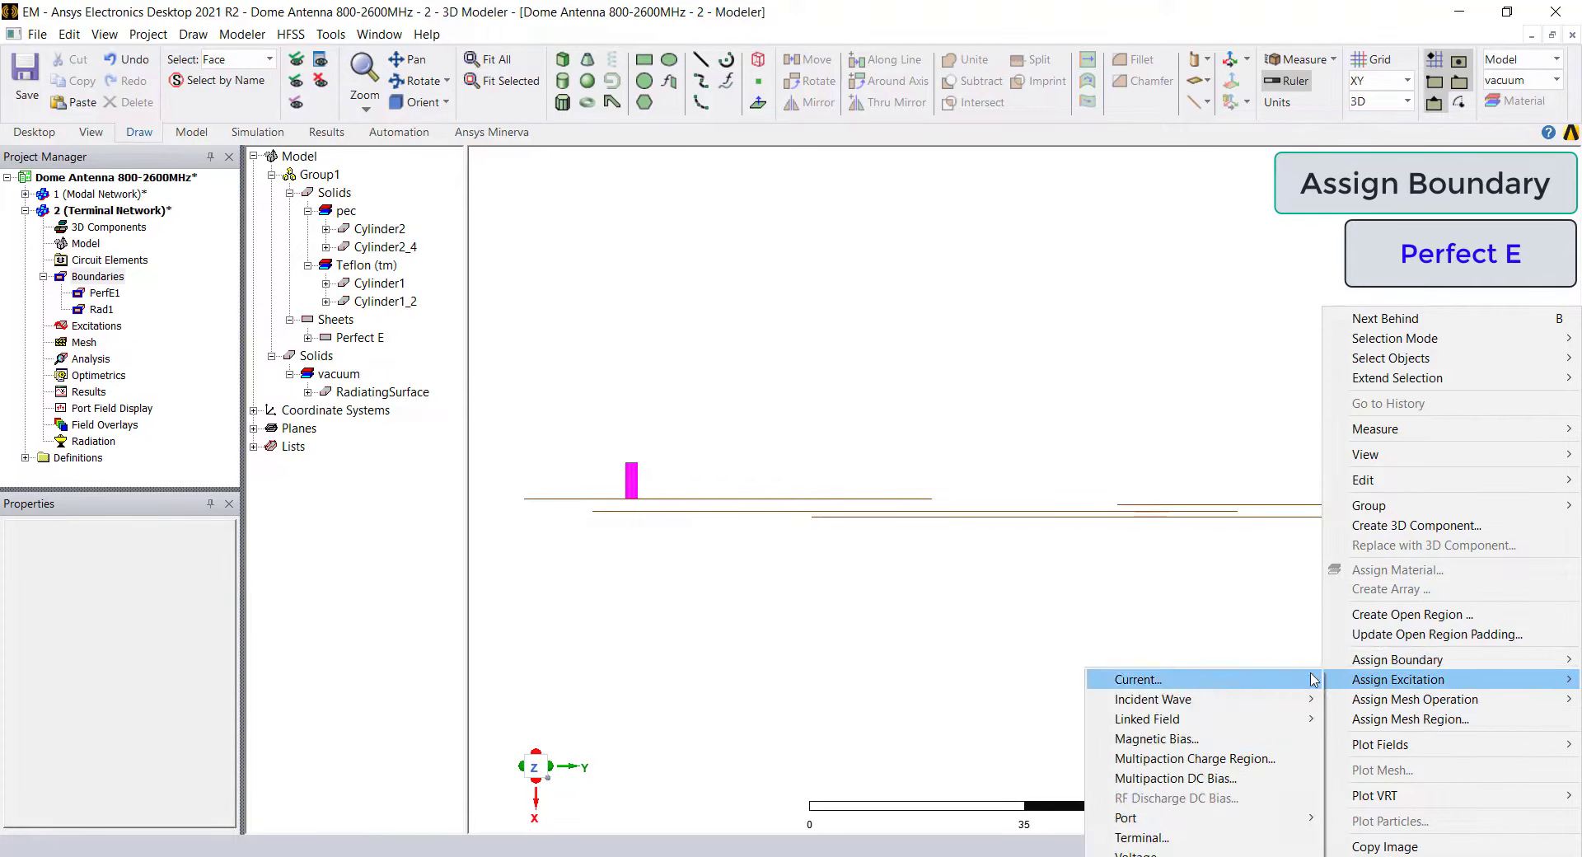
mouse_move(1401, 659)
left_click(1123, 577)
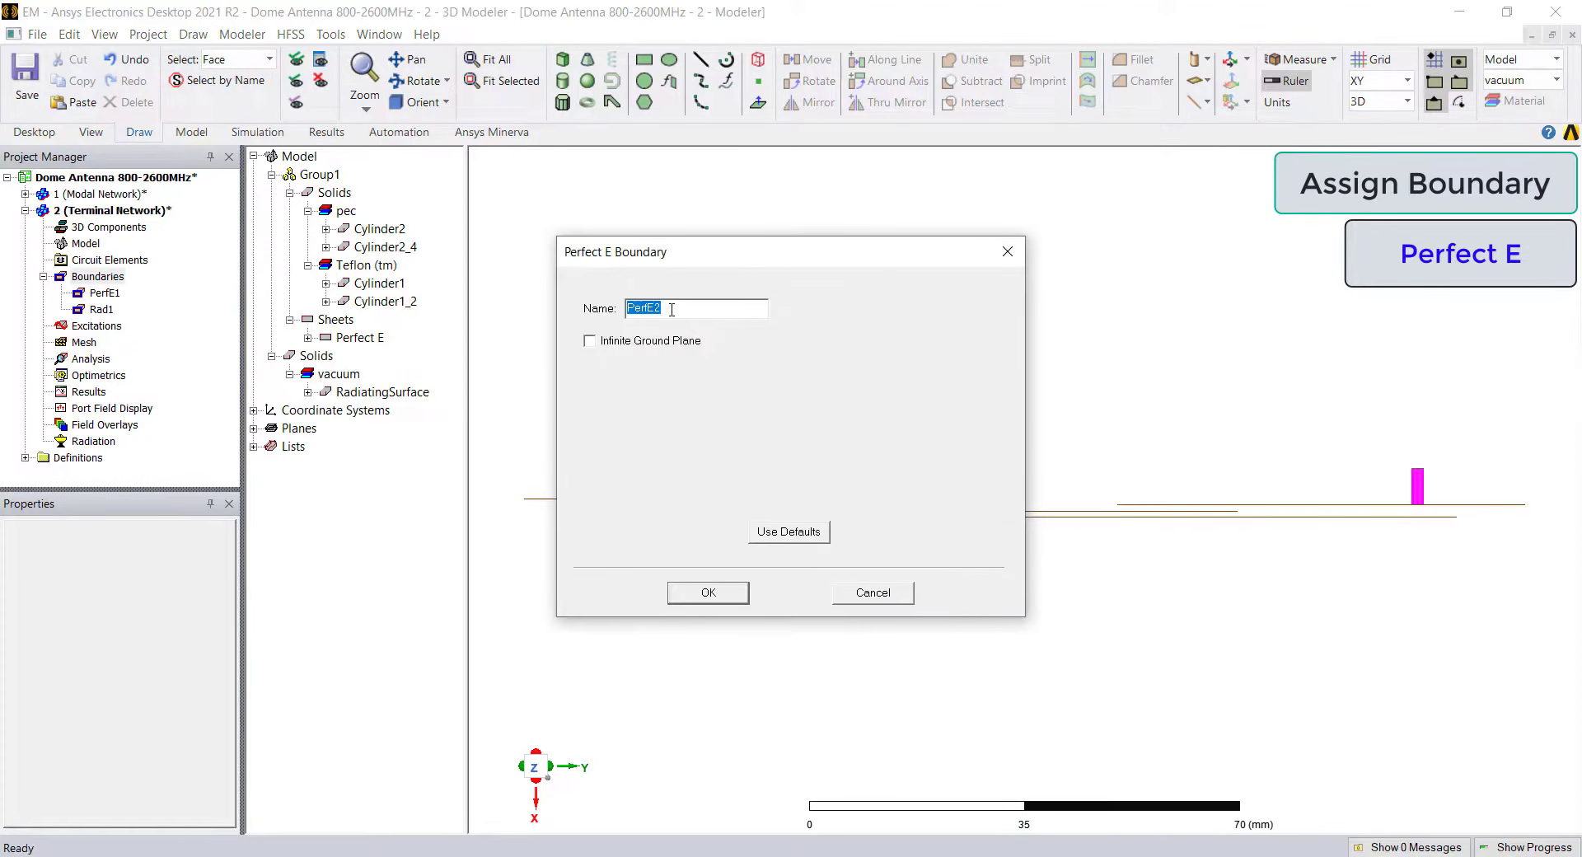
left_click(732, 592)
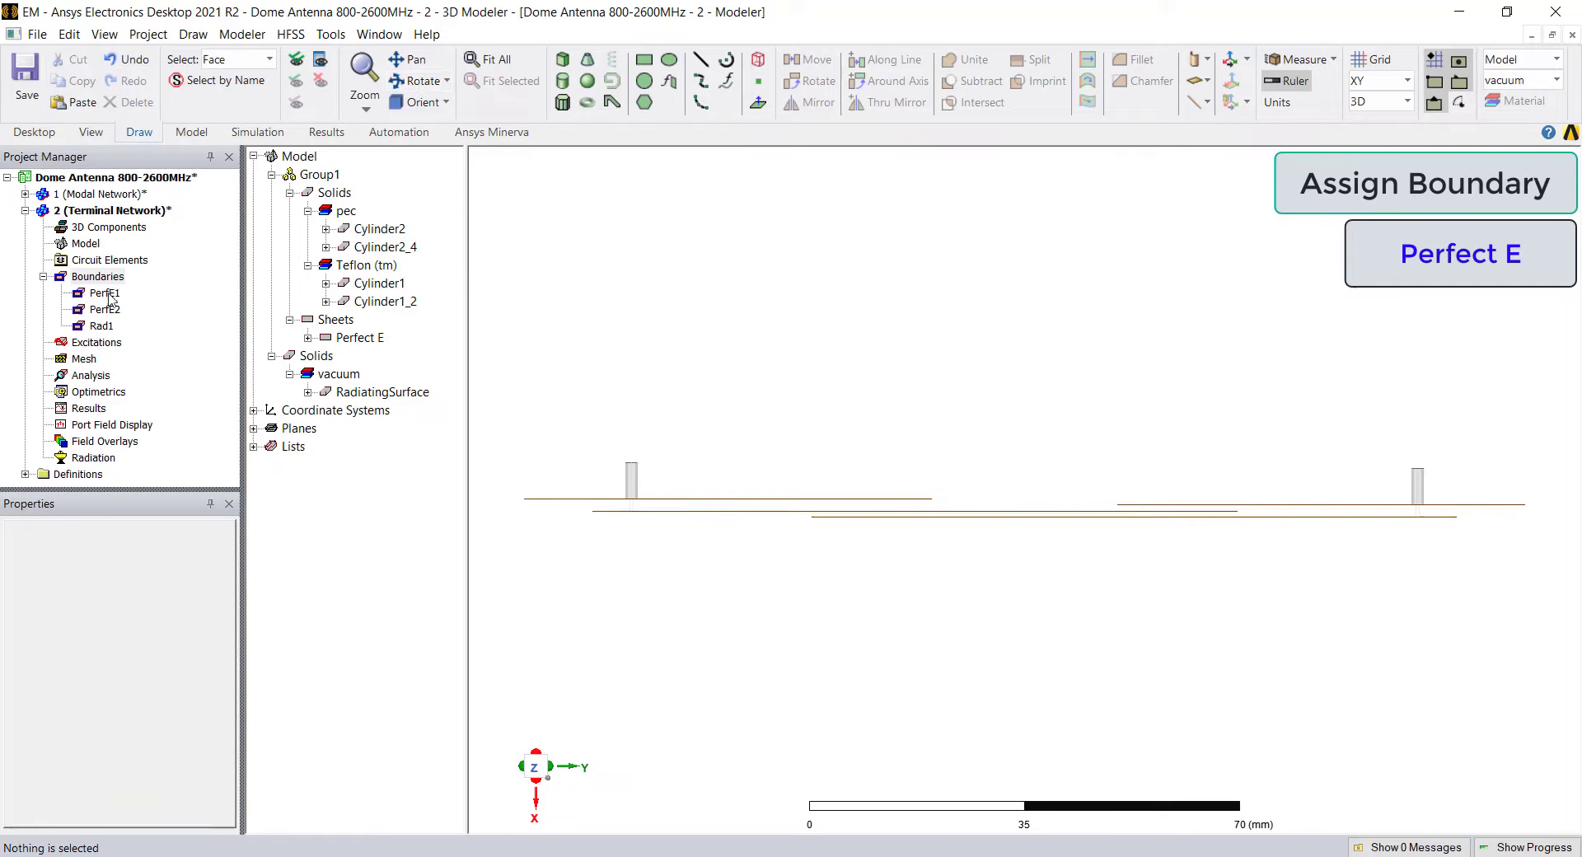
- Highlight the connectors' Perfect E boundary and examine its coverage from several angles
left_click(105, 309)
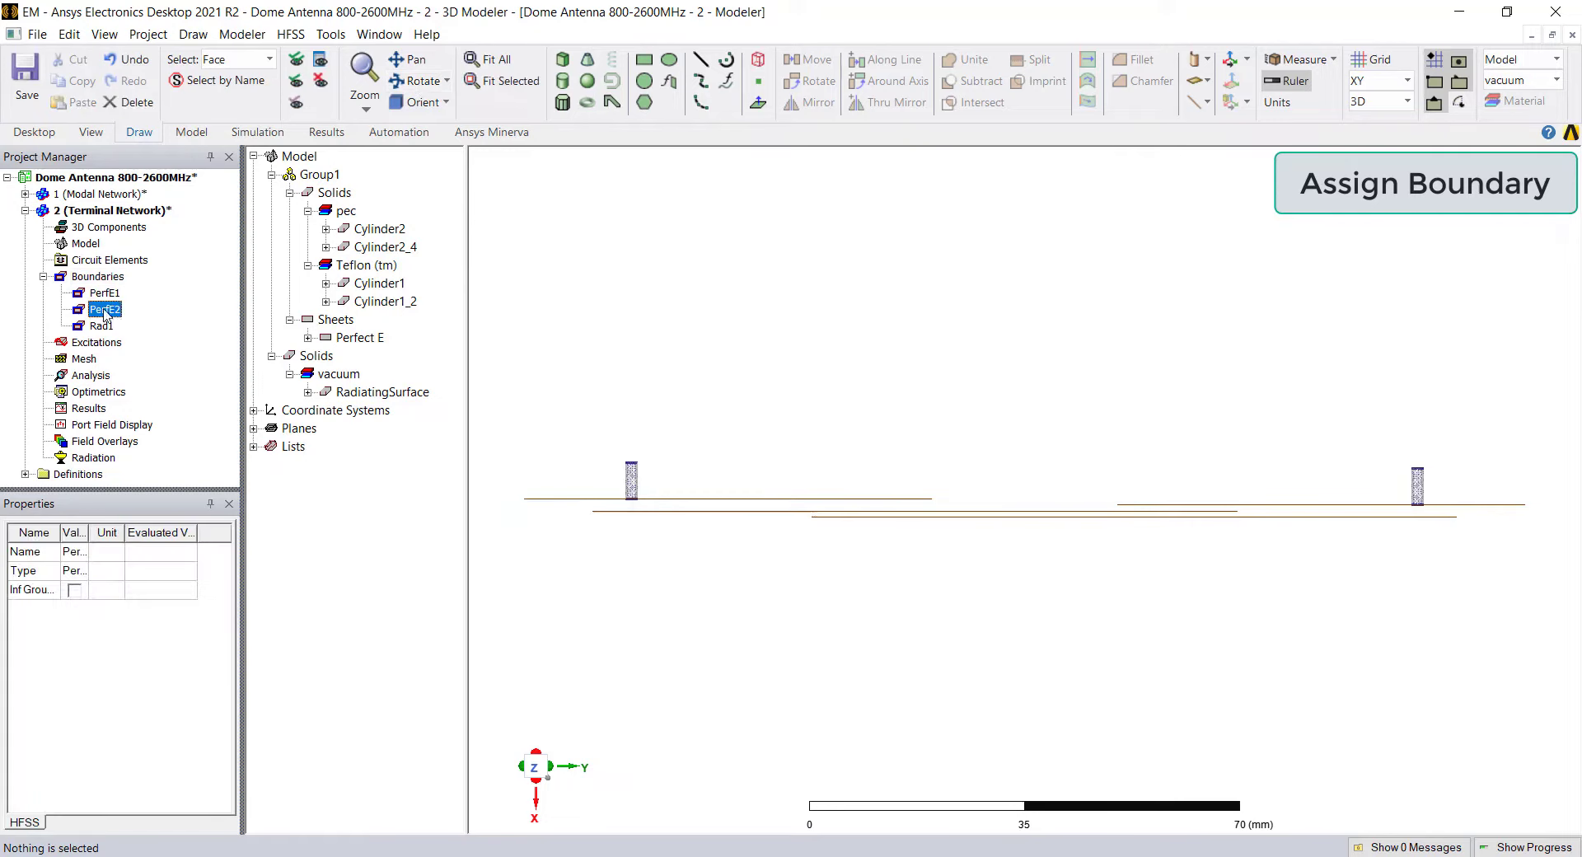
left_click(422, 81)
left_click_drag(826, 700, 862, 507)
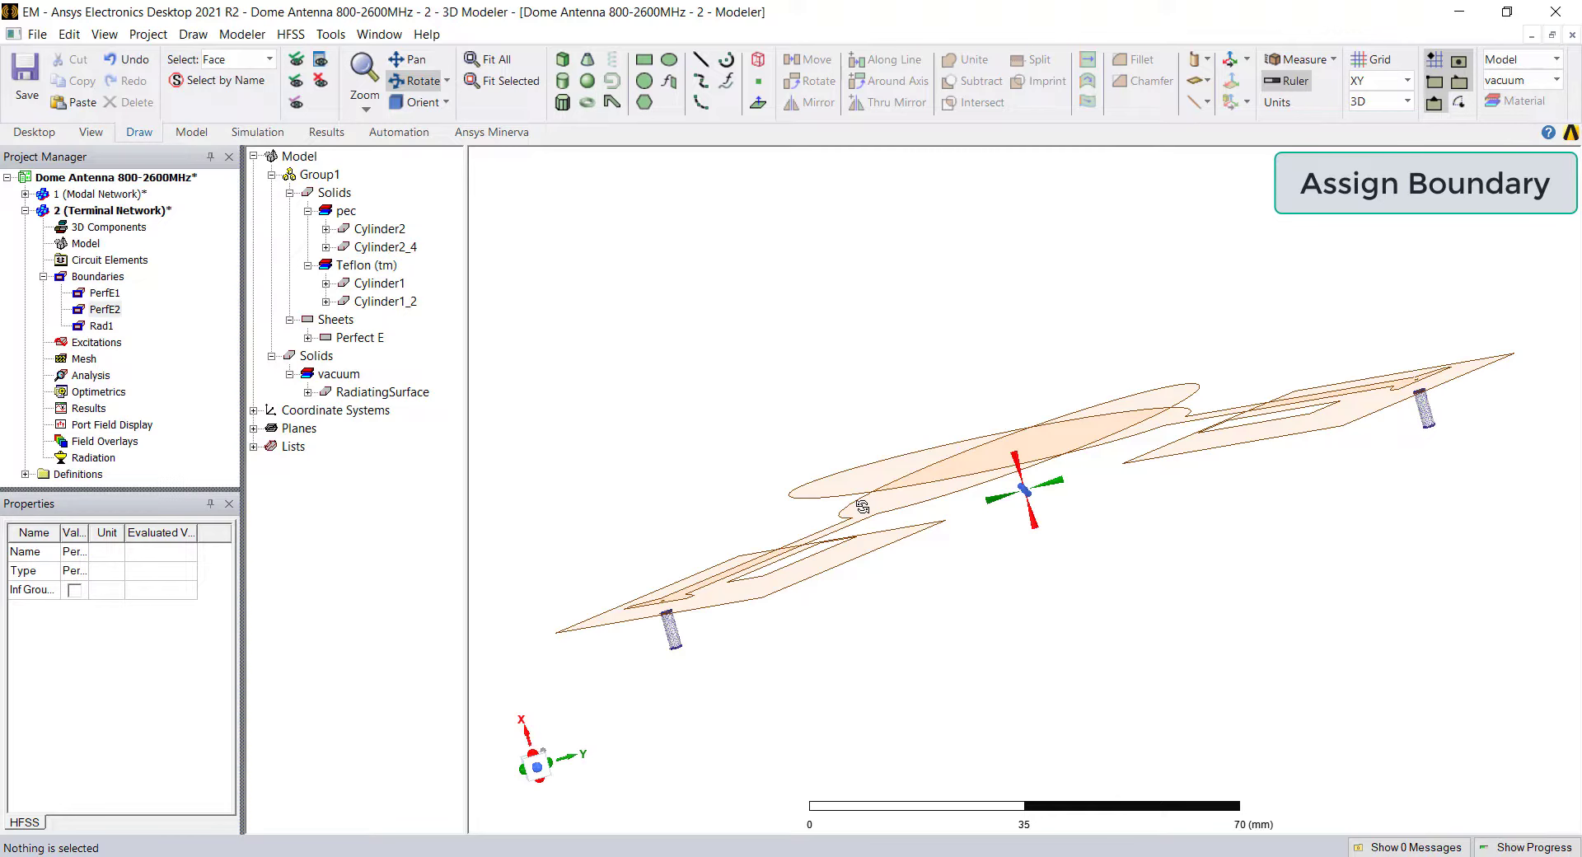
left_click(445, 102)
left_click(449, 132)
scroll(968, 660, "down", 3)
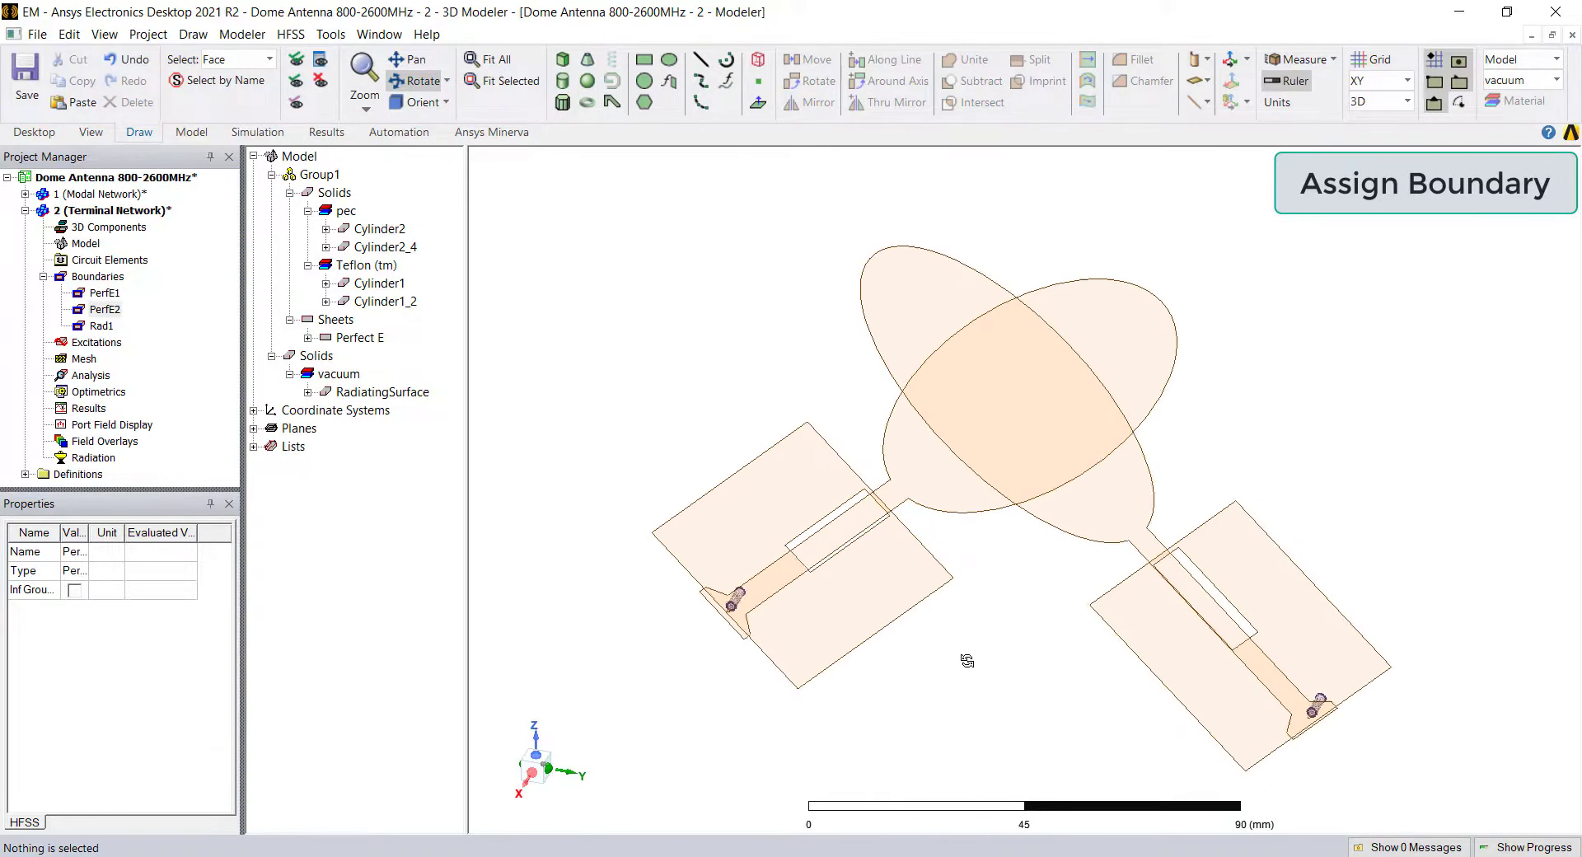
key("Escape")
left_click(1318, 435)
- In the front view, assign a wave port to the ring-shaped end face of the +Y side connector, with a PEC backing that covers holes
left_click(447, 104)
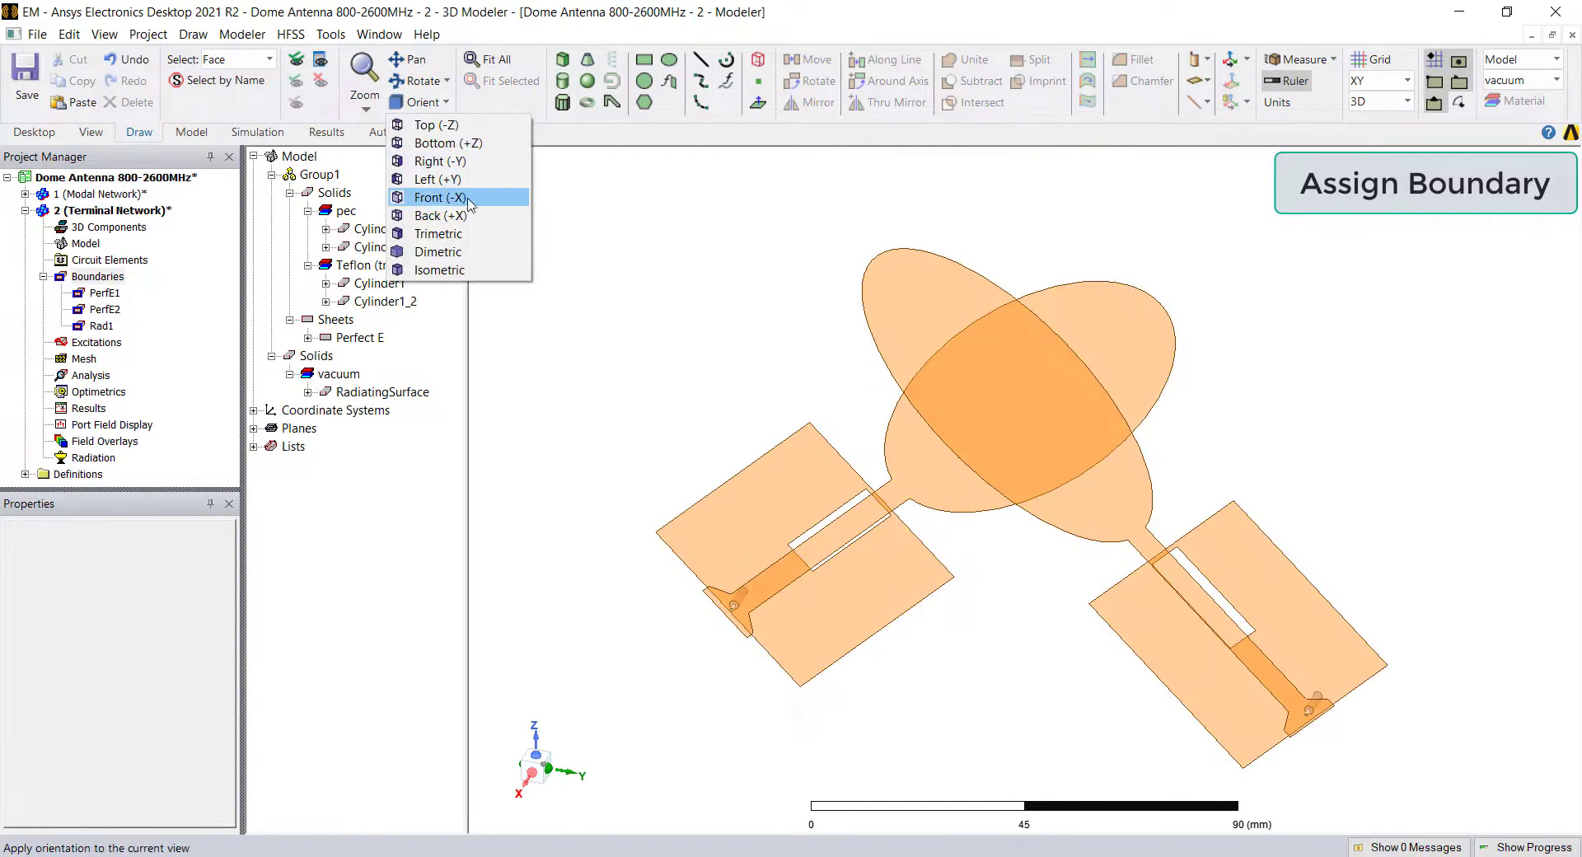
left_click(436, 198)
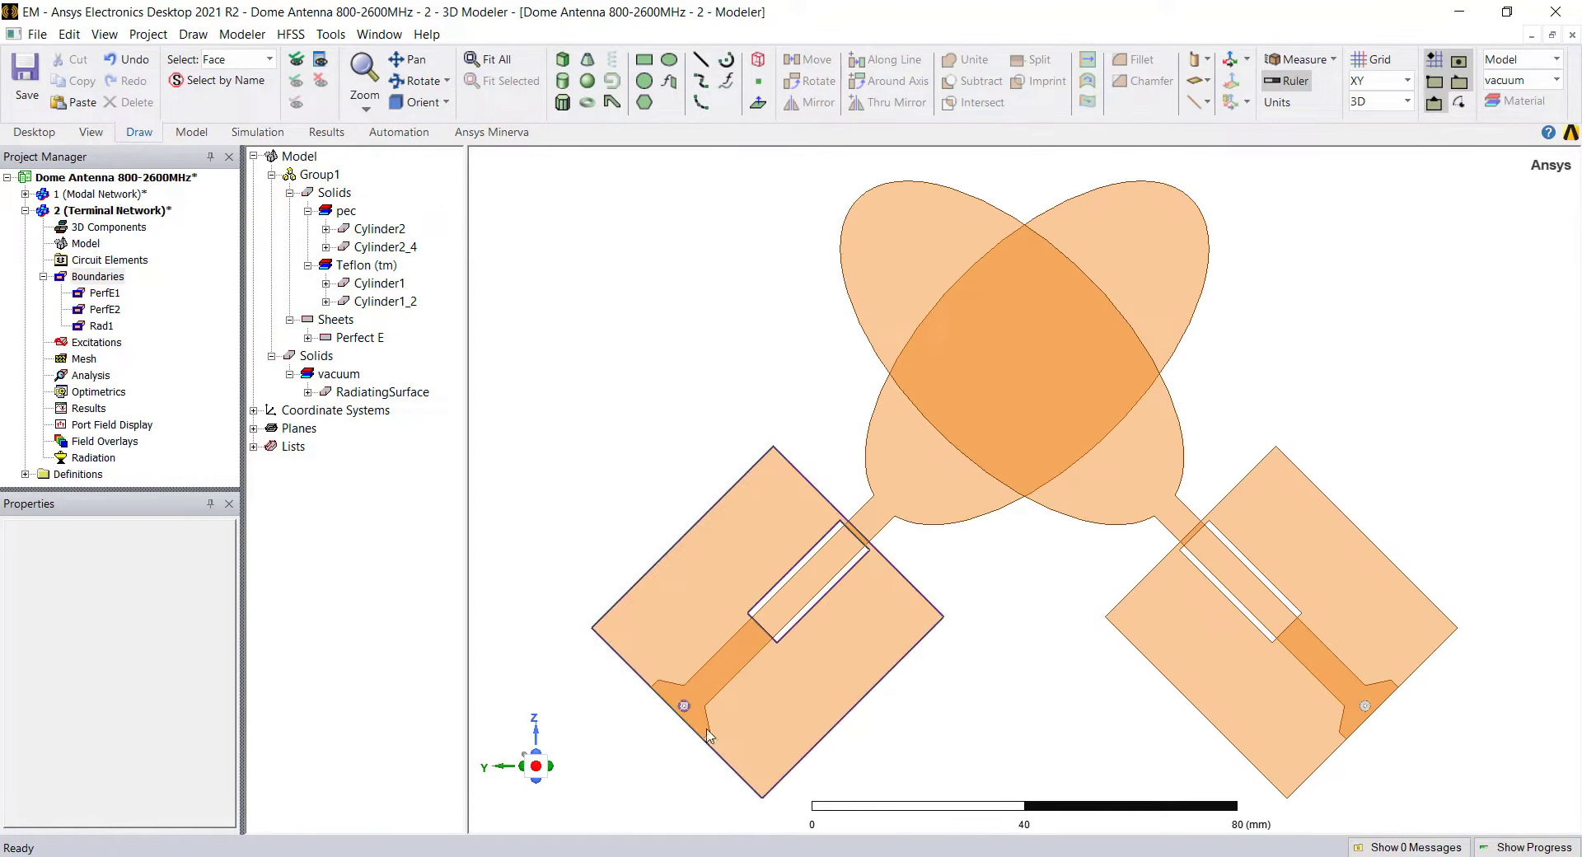
scroll(682, 716, "up", 6)
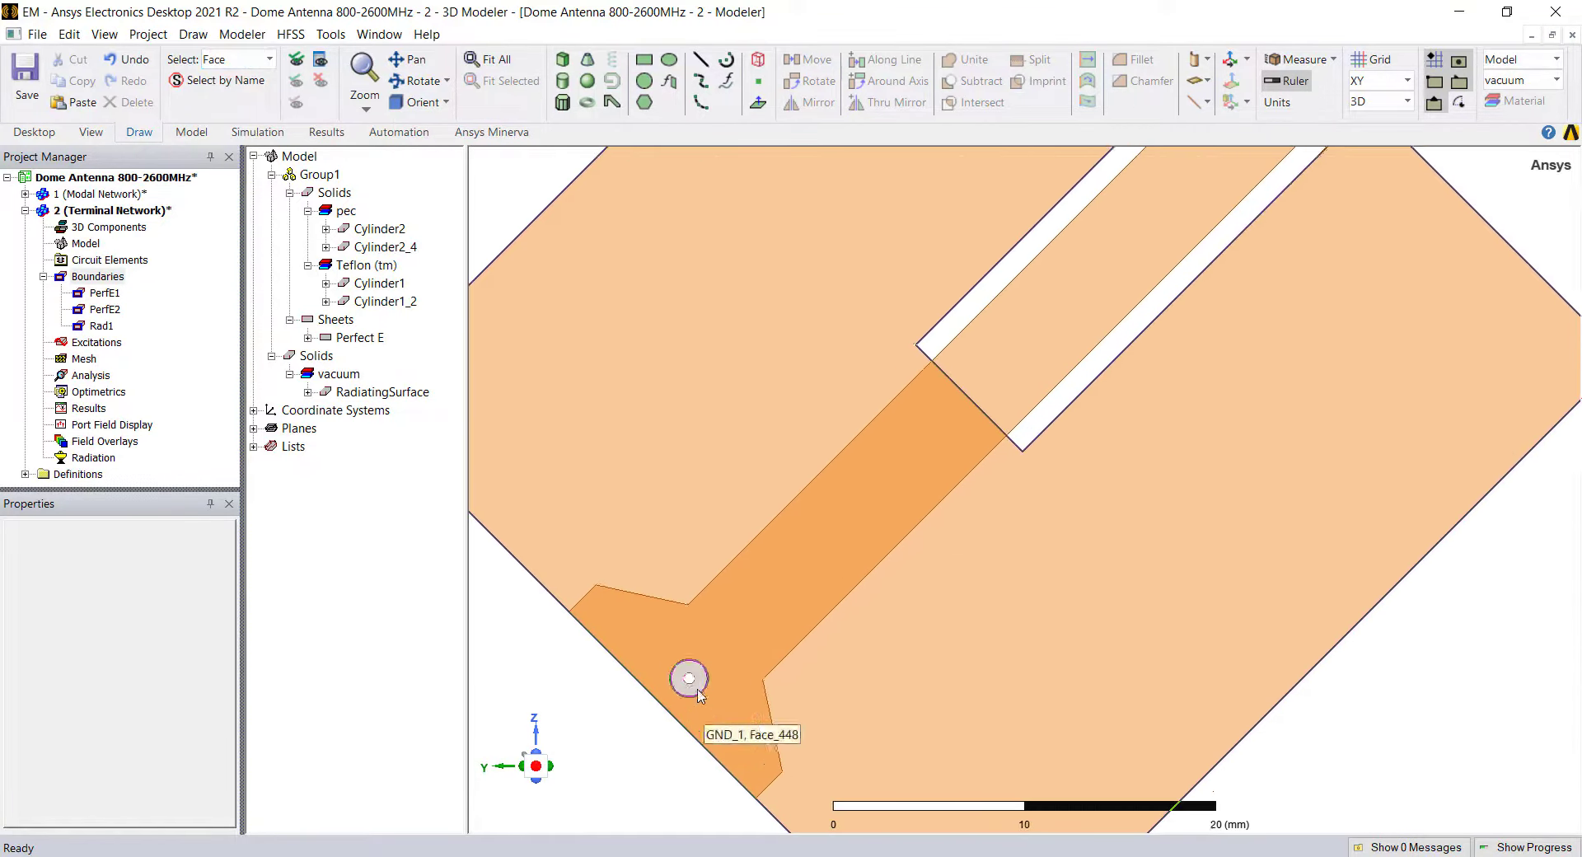
left_click(701, 676)
key("b")
right_click(701, 678)
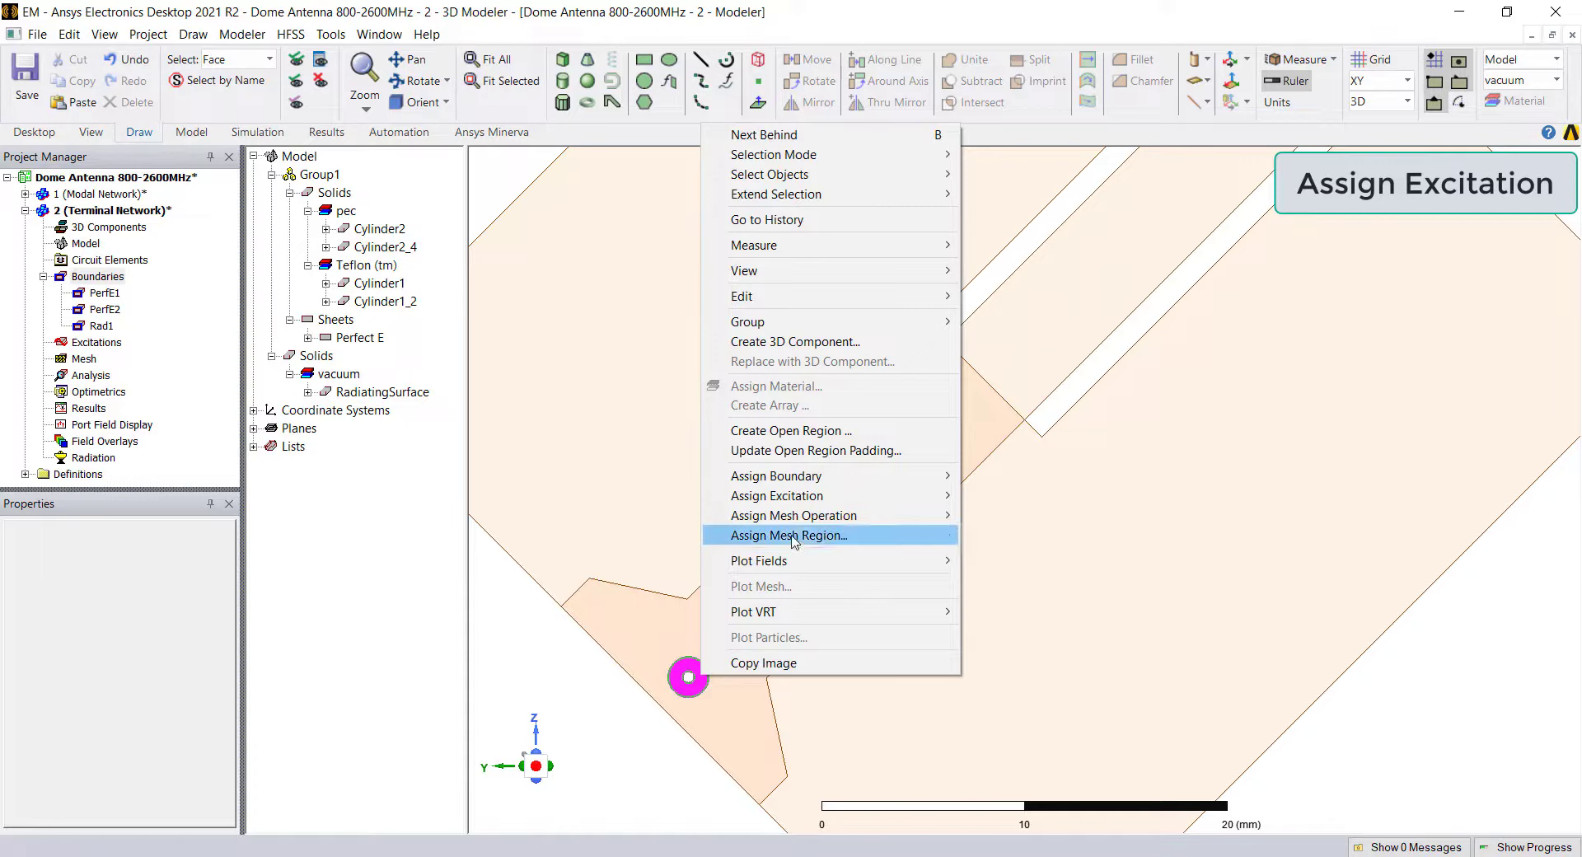
mouse_move(857, 496)
mouse_move(1014, 634)
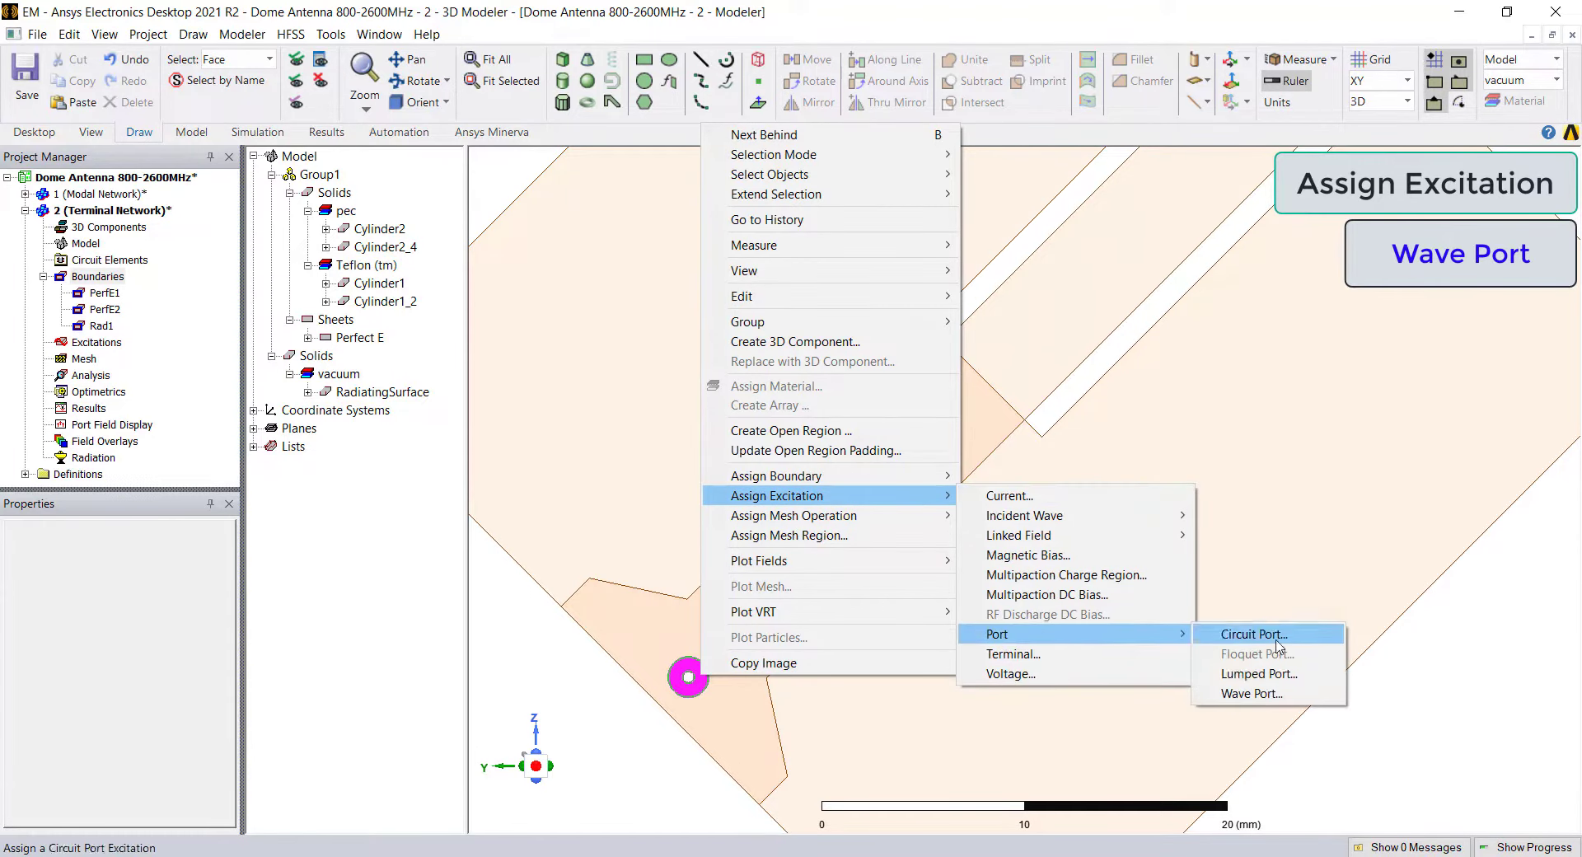
left_click(1237, 693)
left_click(724, 690)
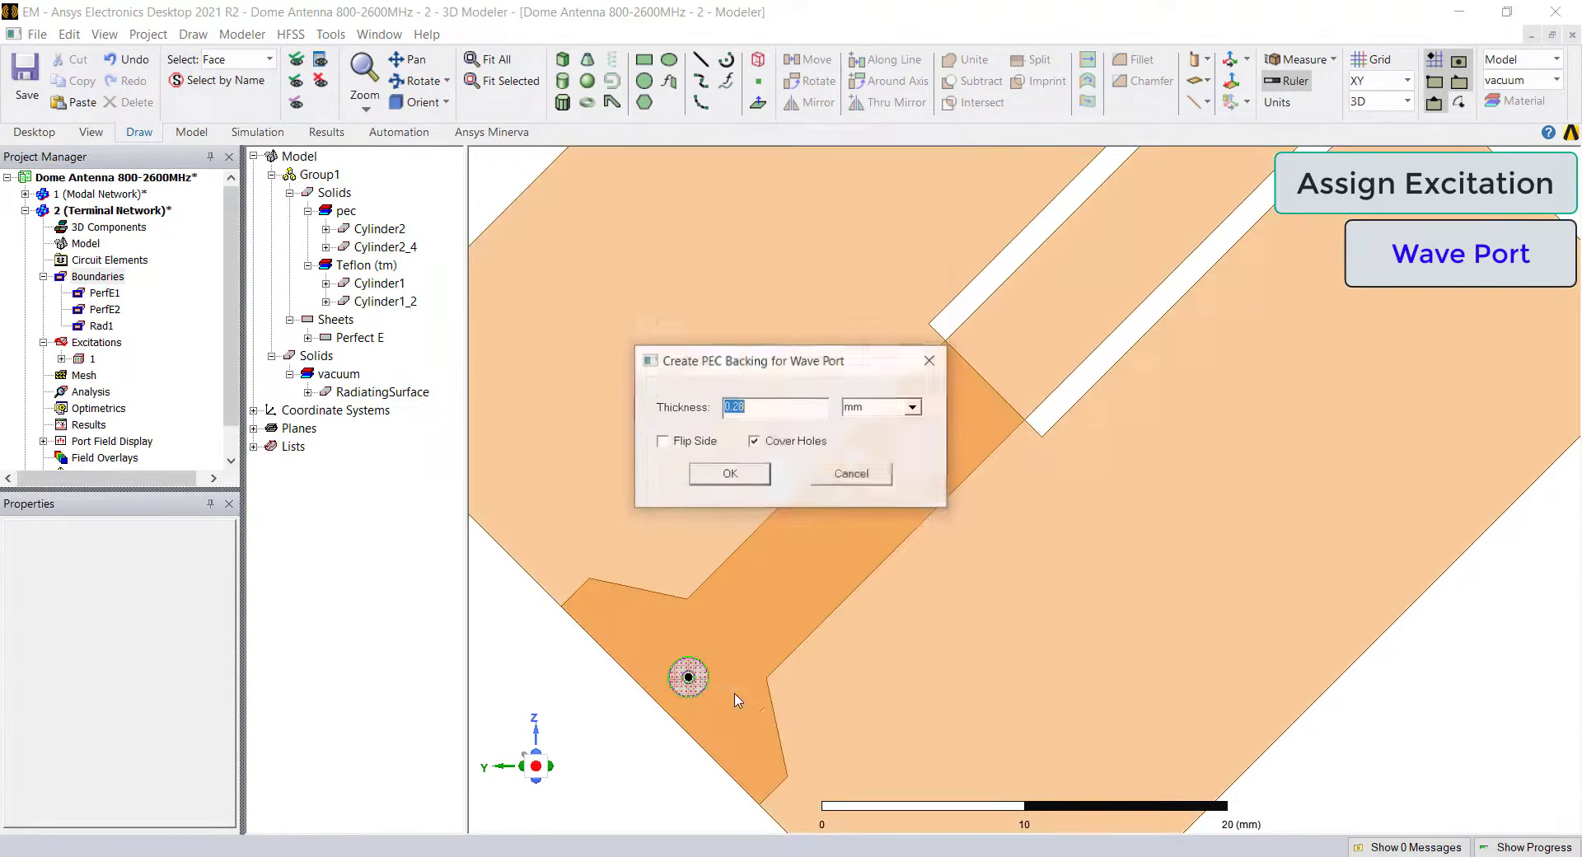
left_click(746, 482)
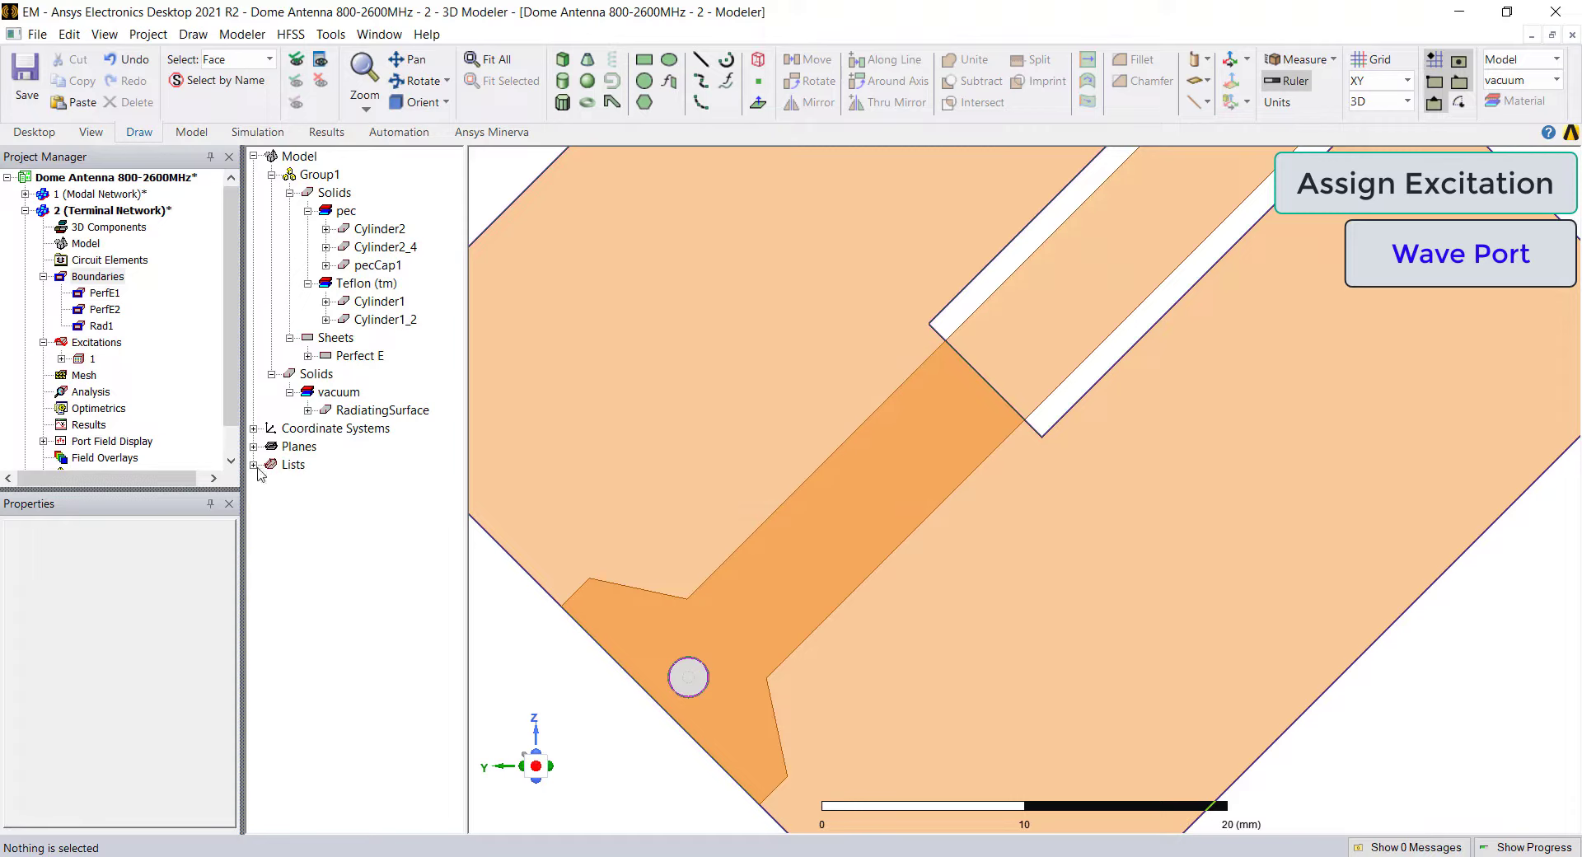
- Inspect the first wave port and its terminal's name and renormalizing impedance
left_click(61, 359)
left_click(126, 376)
left_click(91, 359)
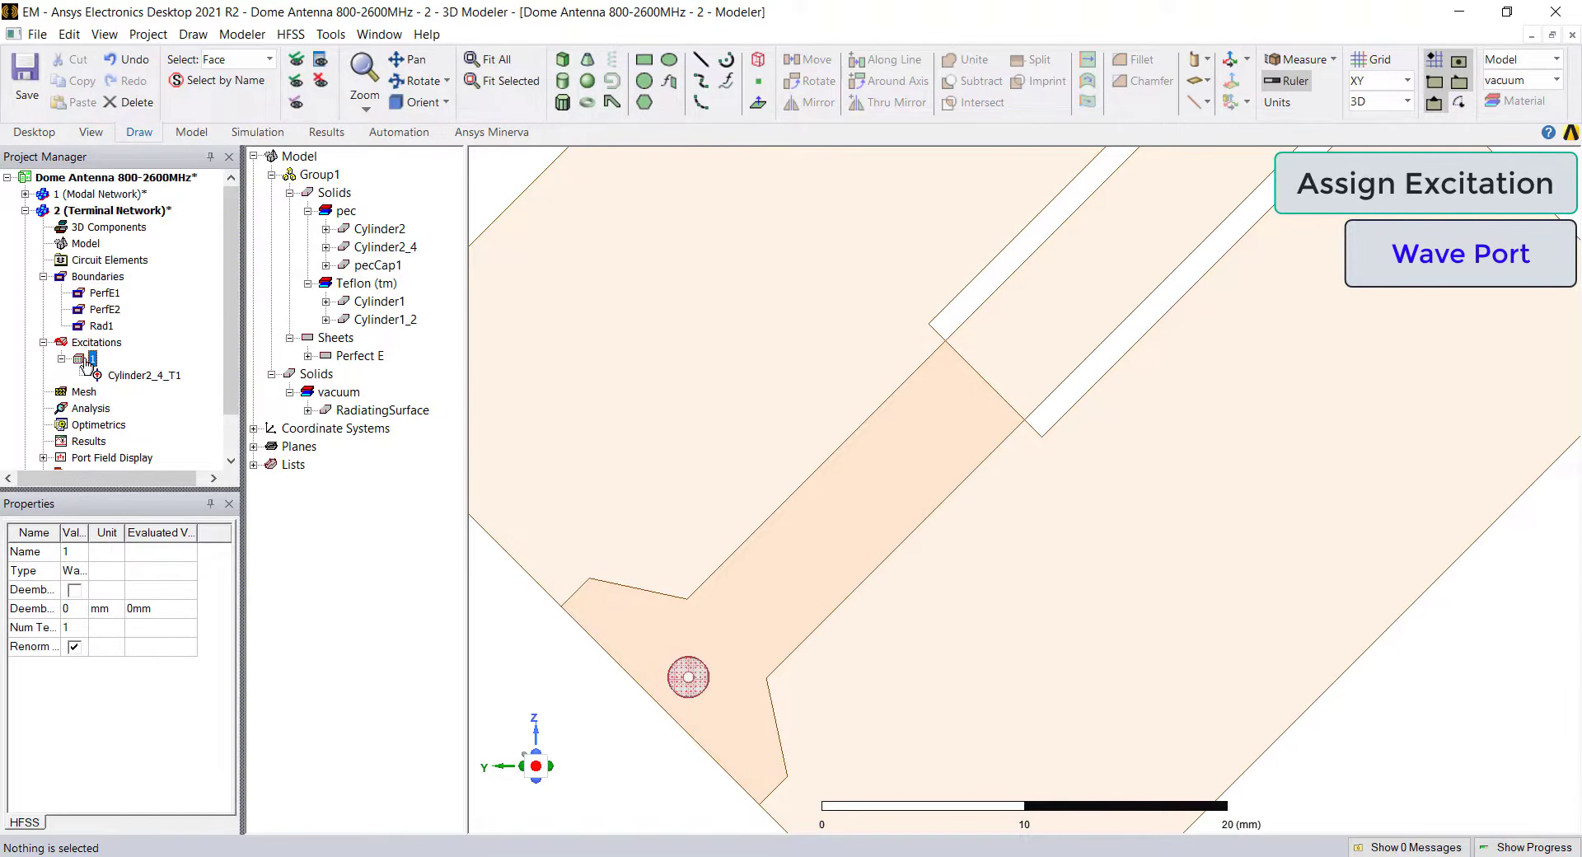
double_click(135, 377)
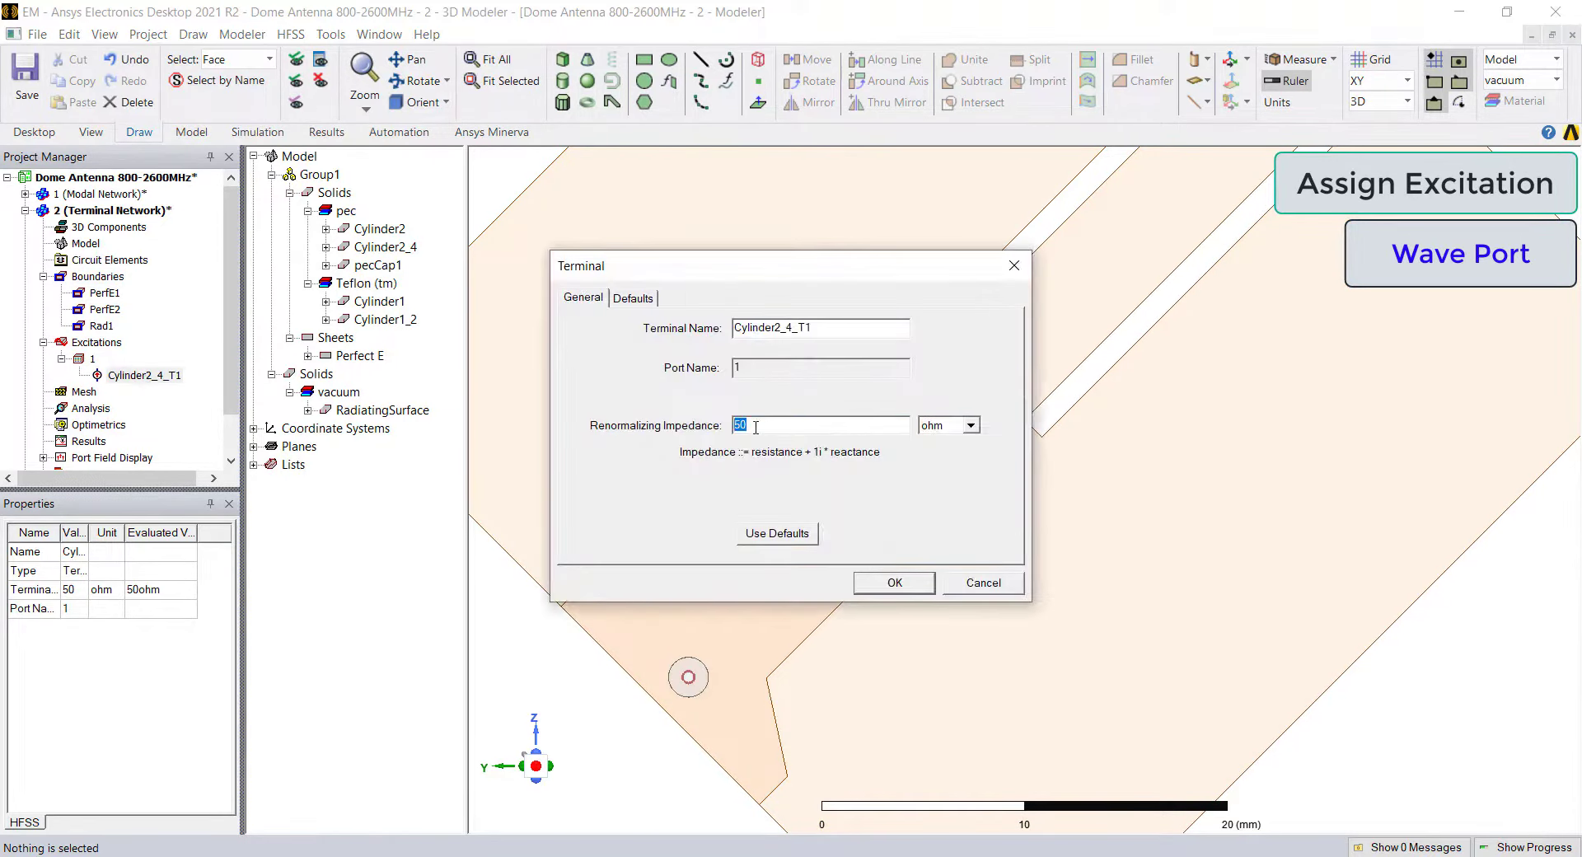
left_click(895, 584)
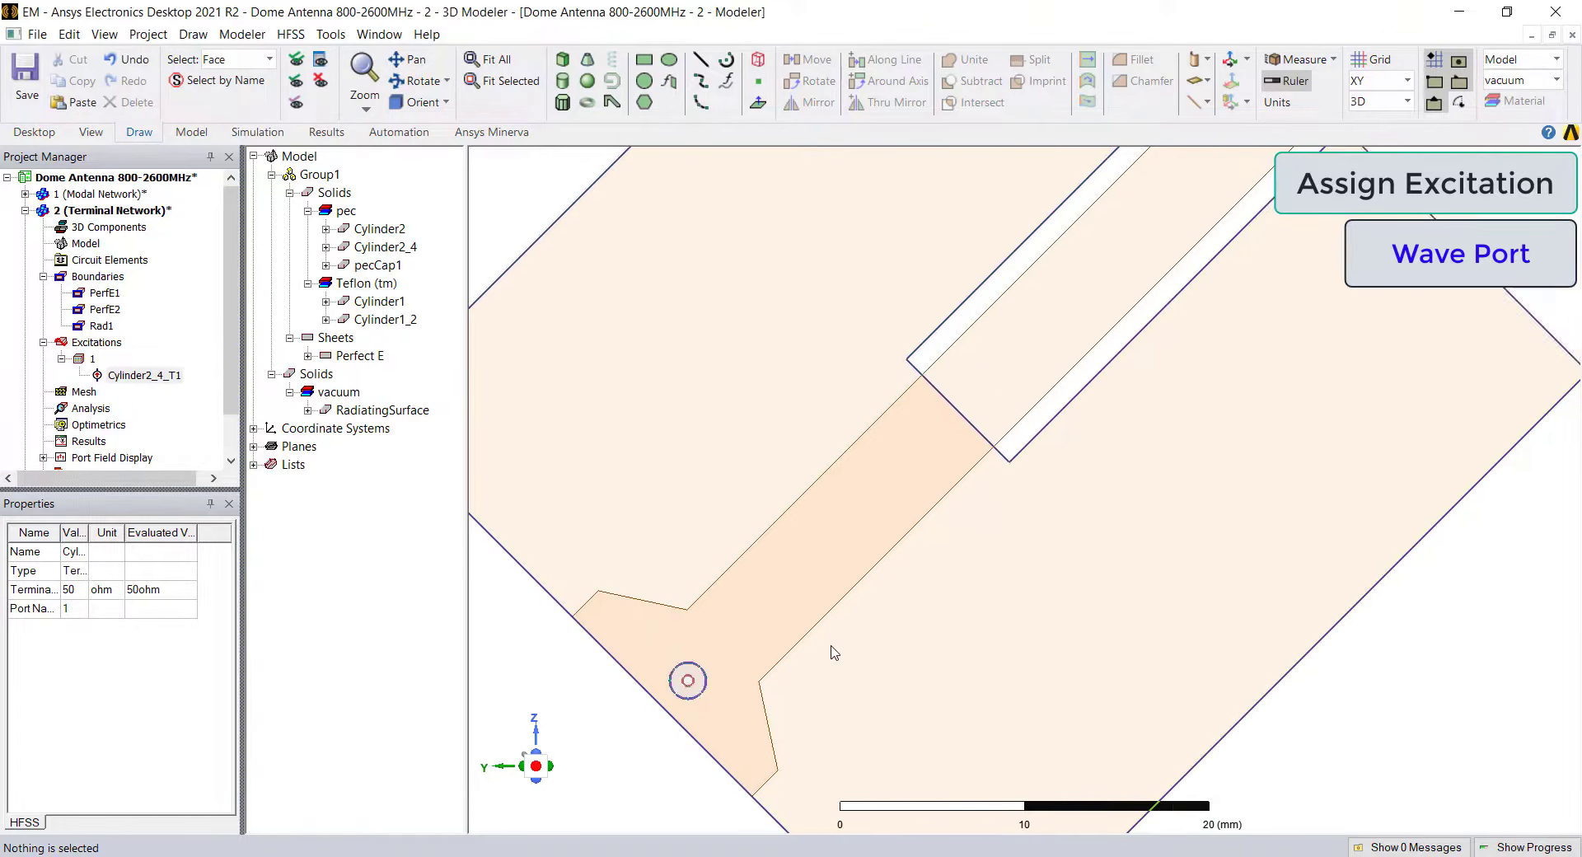
- Assign a second wave port to the ring-shaped end face of the other connector, with a PEC backing that covers holes
scroll(834, 653, "down", 3)
scroll(1352, 705, "up", 5)
scroll(1321, 689, "up", 2)
left_click(1319, 687)
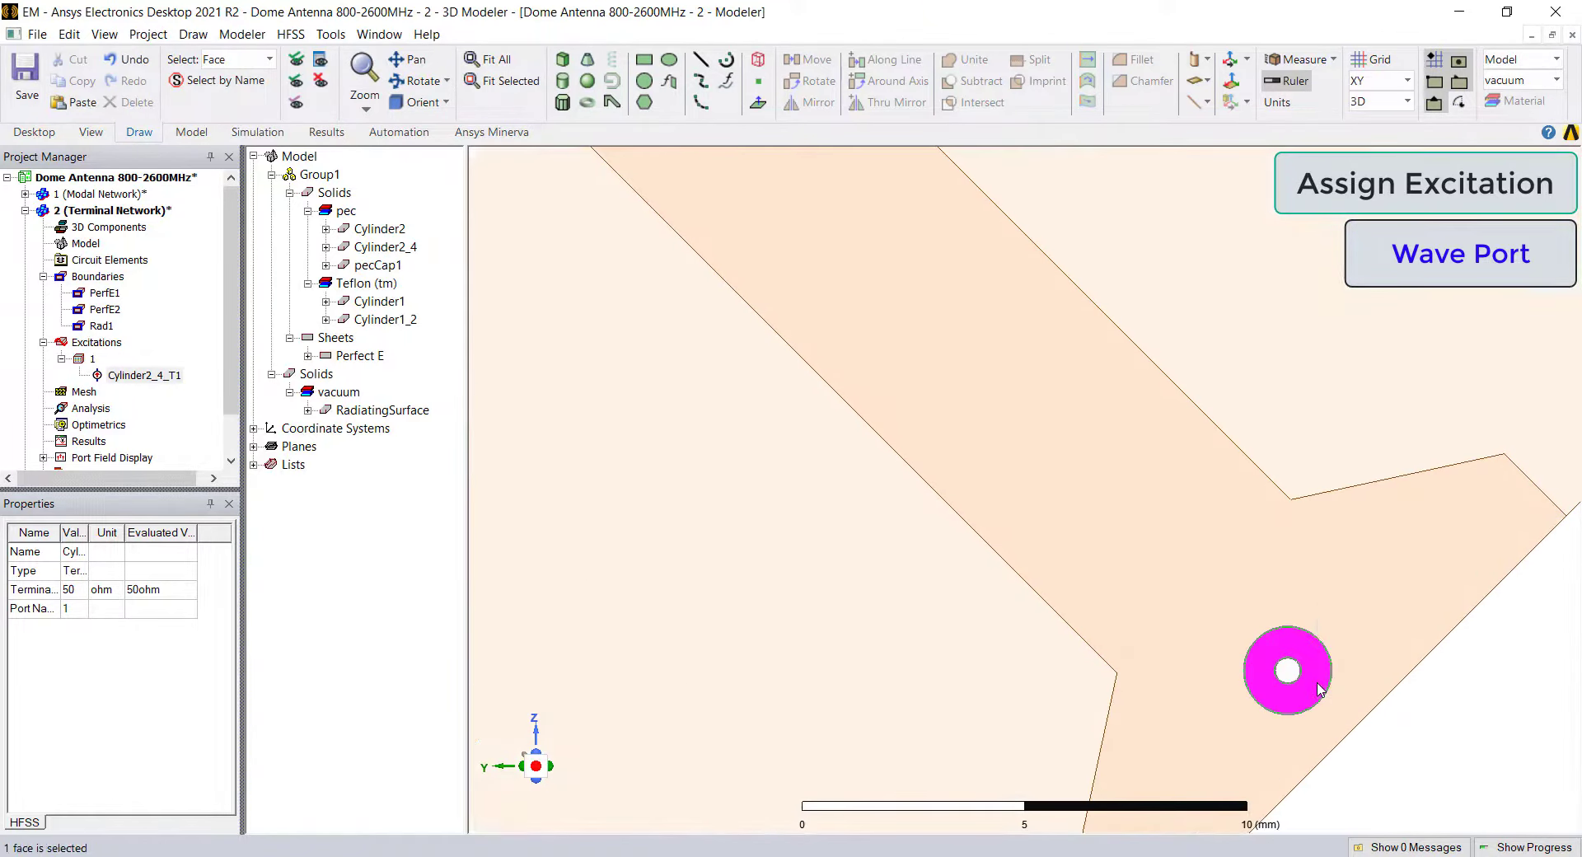
right_click(1319, 688)
mouse_move(1401, 502)
mouse_move(1170, 642)
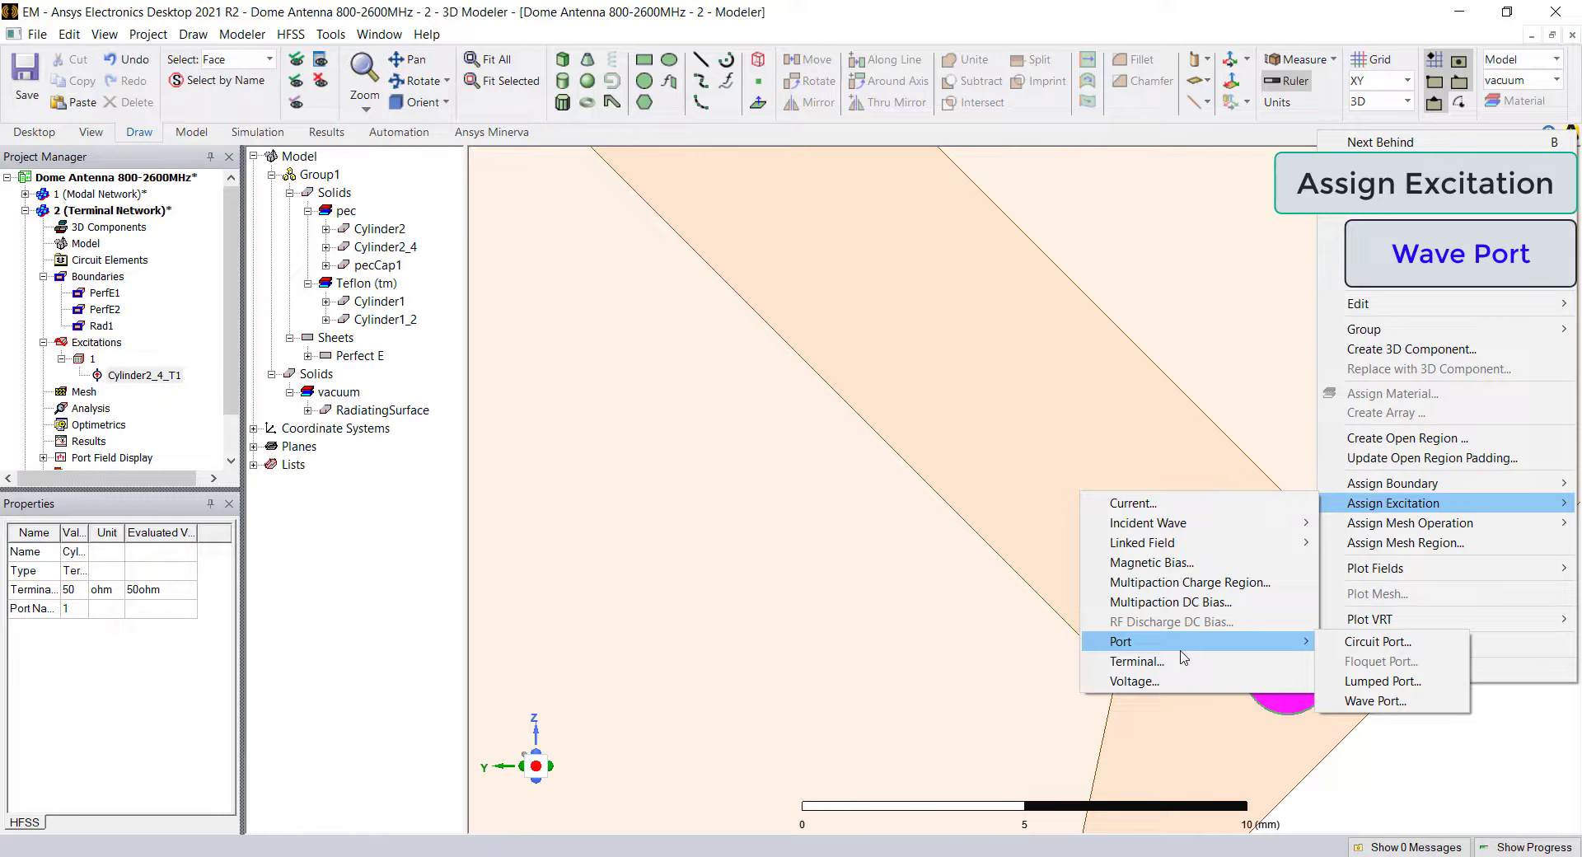
left_click(1376, 701)
left_click(748, 690)
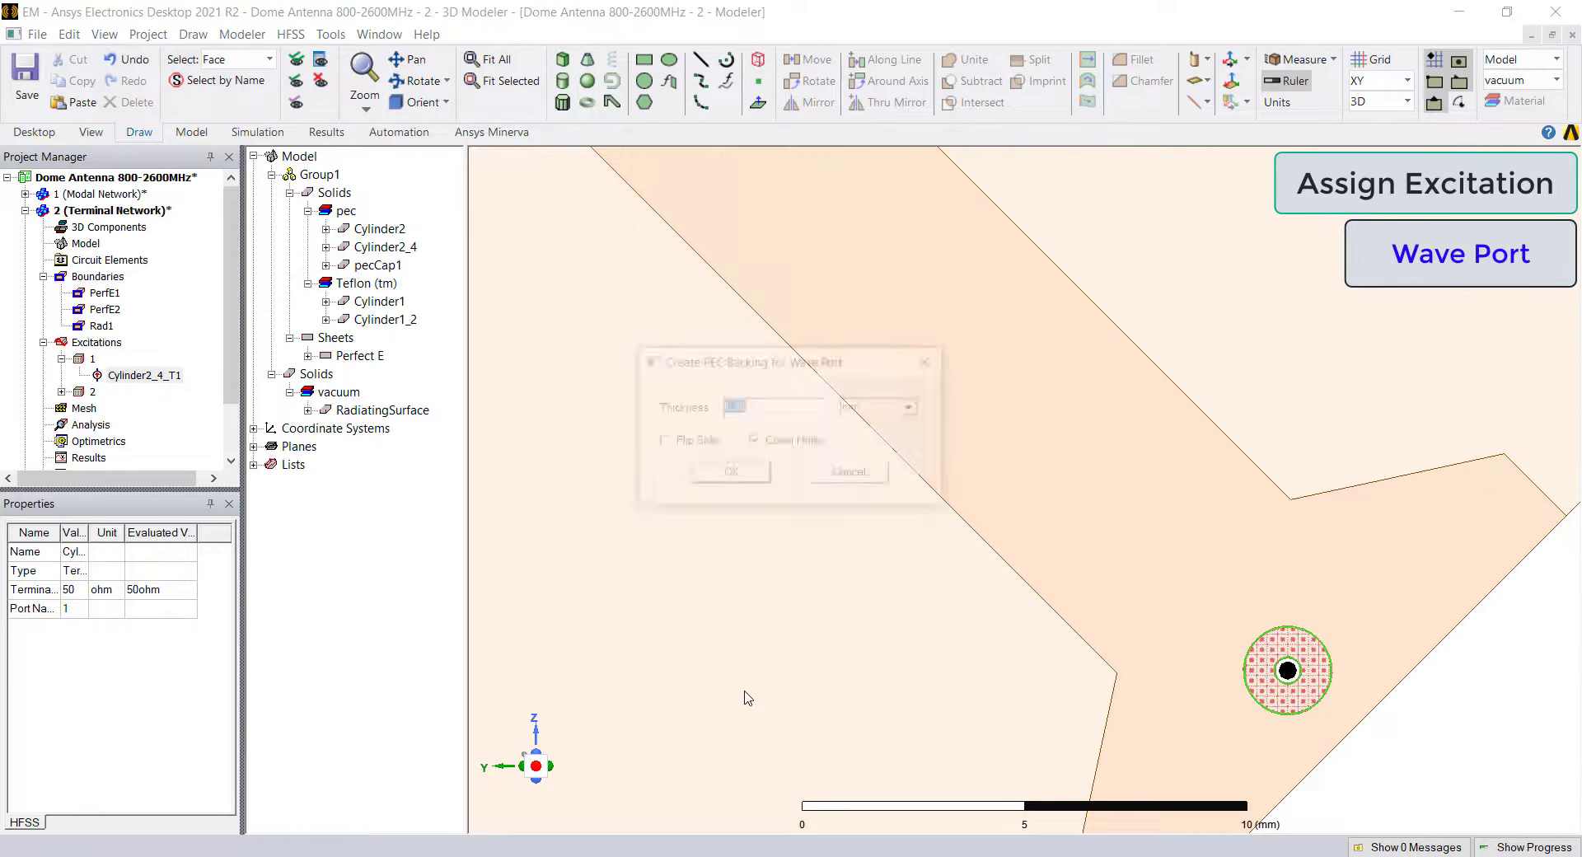
left_click(725, 472)
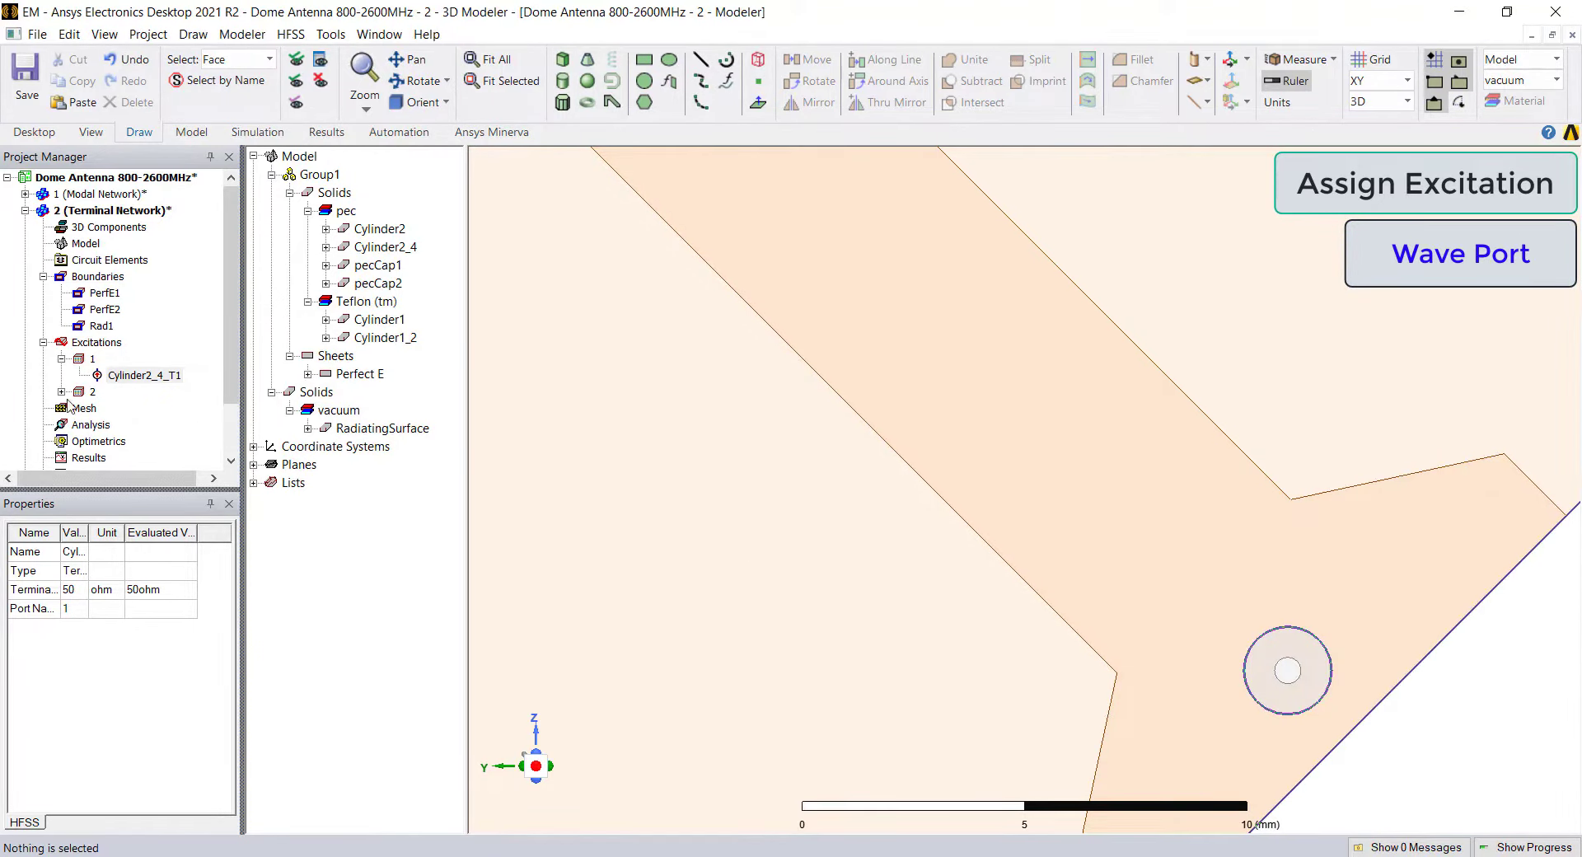
- Inspect the second wave port's terminal settings, including its renormalizing impedance
left_click(149, 376)
left_click(136, 408)
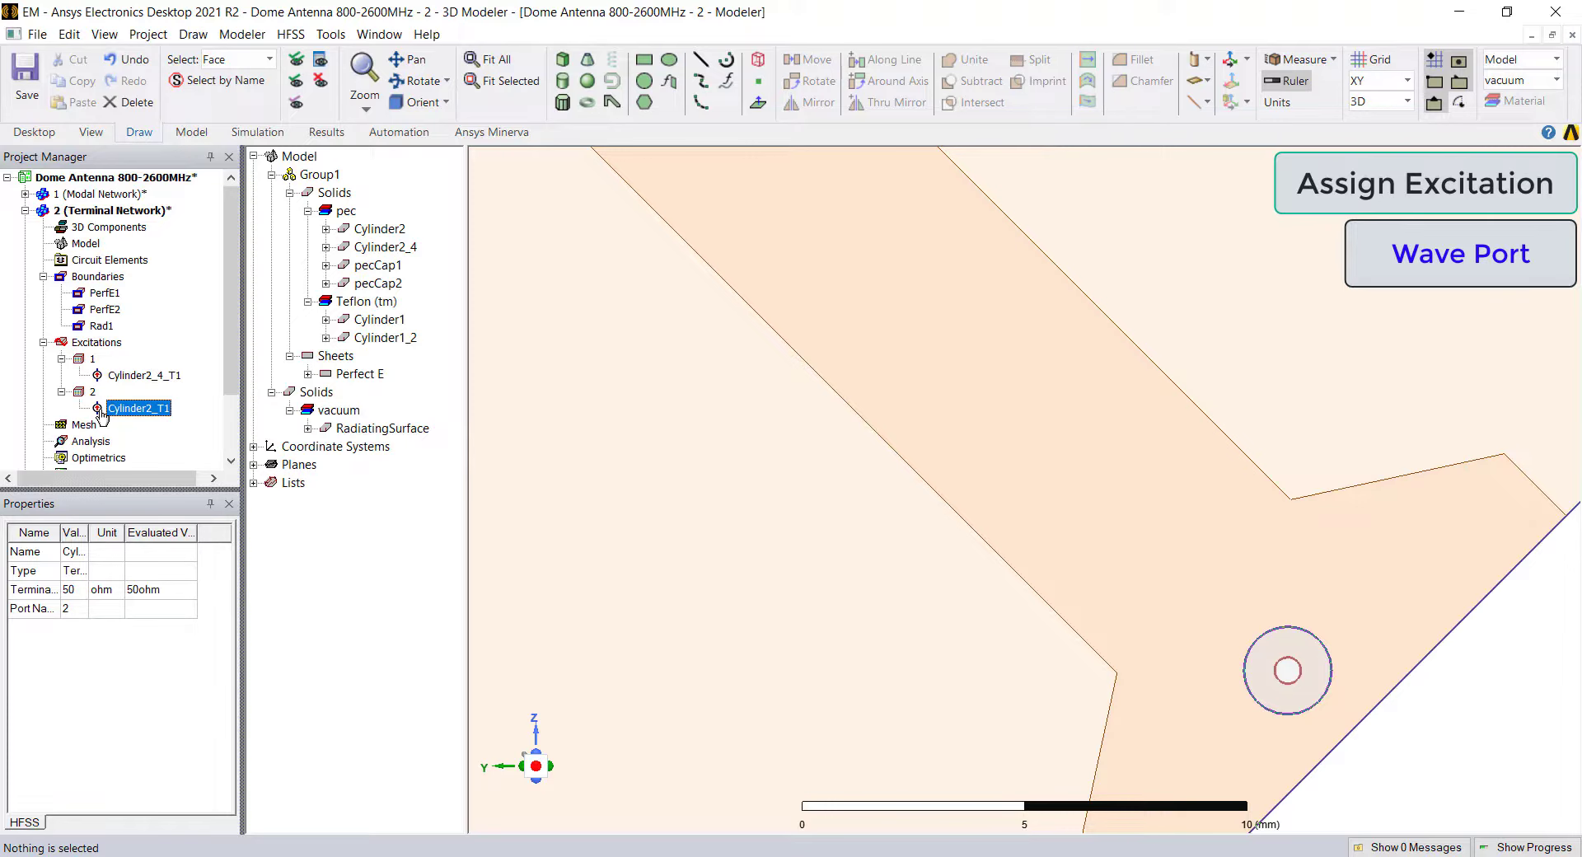
left_click(91, 392)
double_click(120, 409)
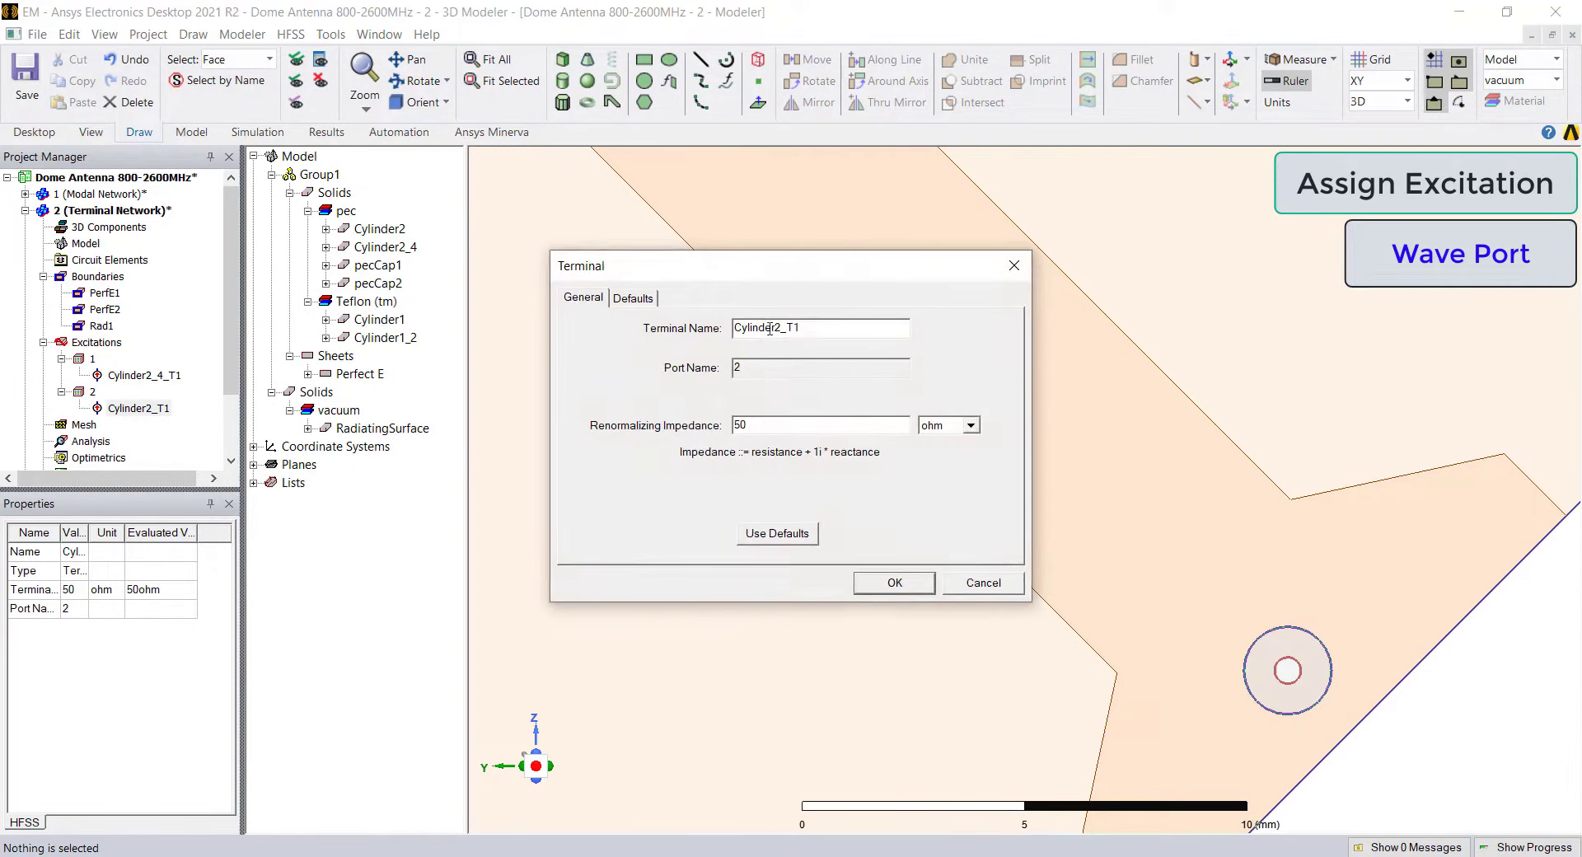
left_click(895, 583)
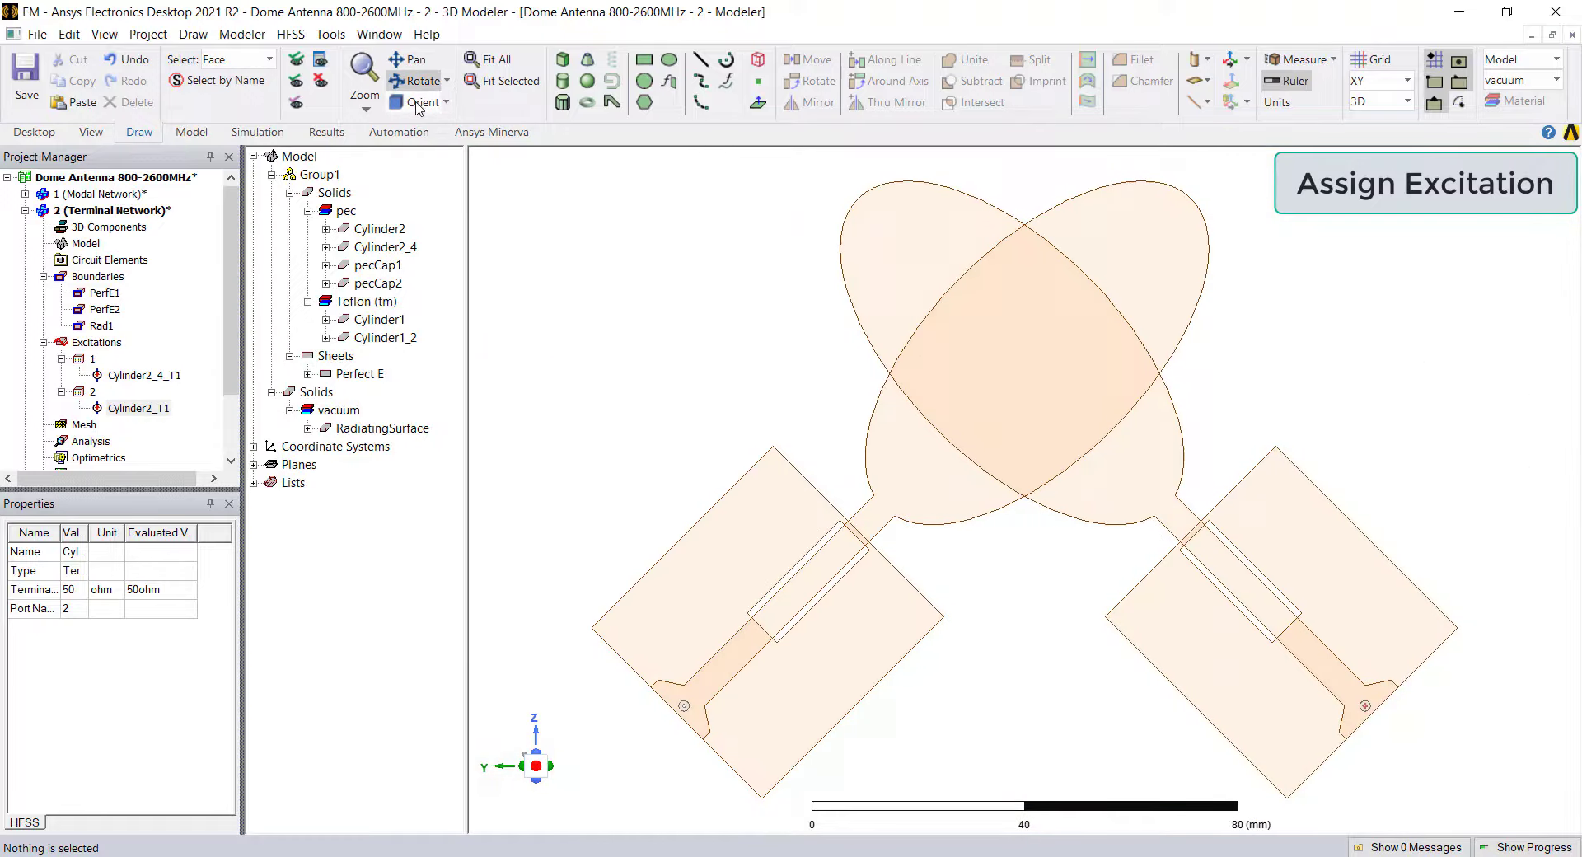
- Rotate the antenna to an angled view and check the coverage of the radiation and both Perfect E boundaries
left_click_drag(848, 610, 984, 624, "alt")
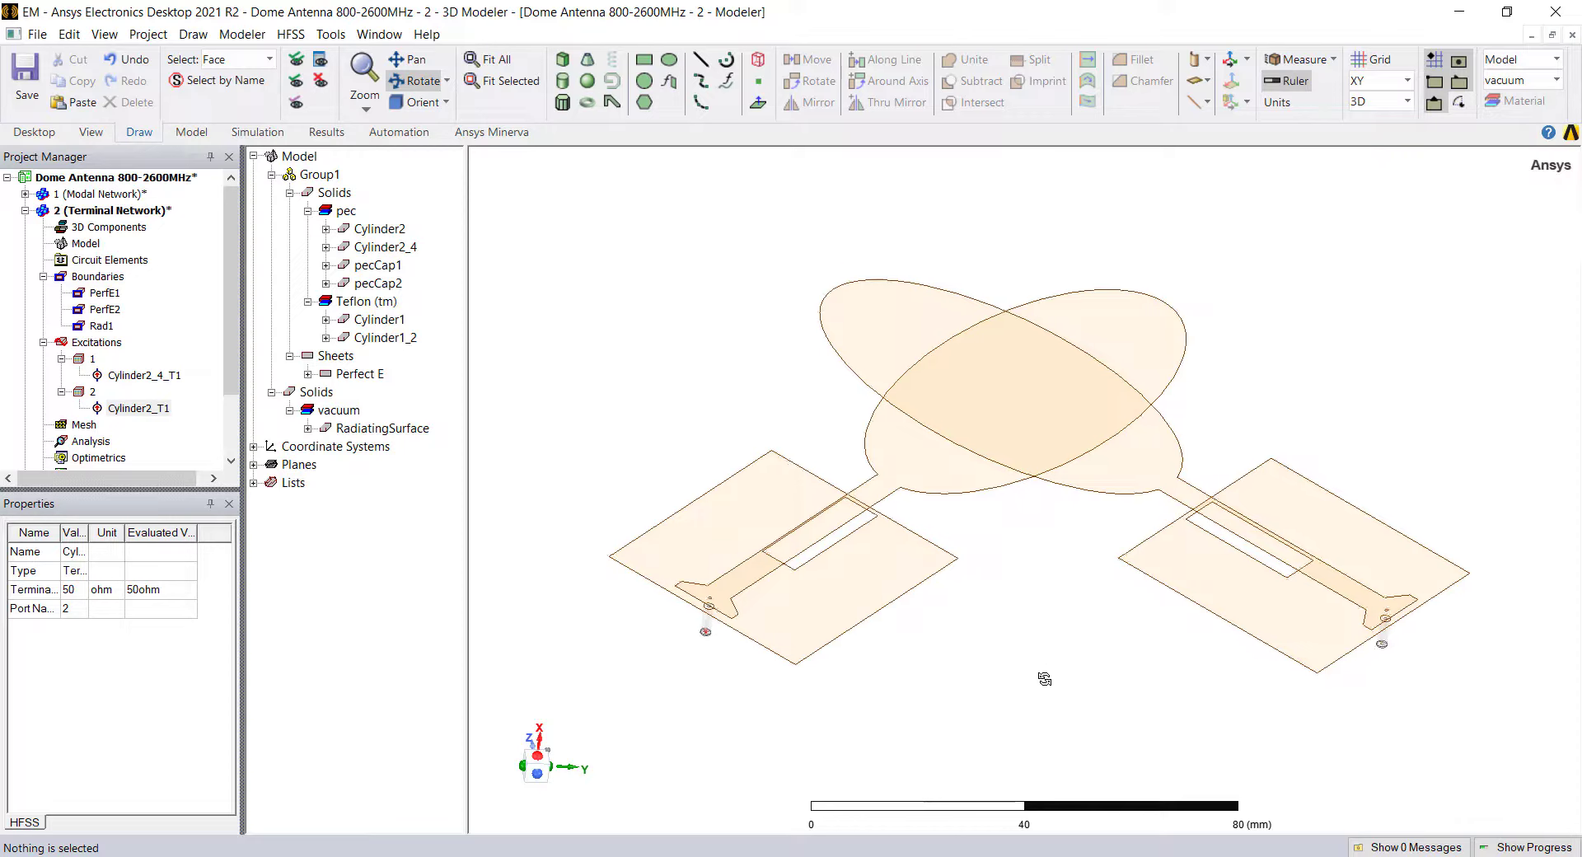
scroll(1045, 679, "up", 3)
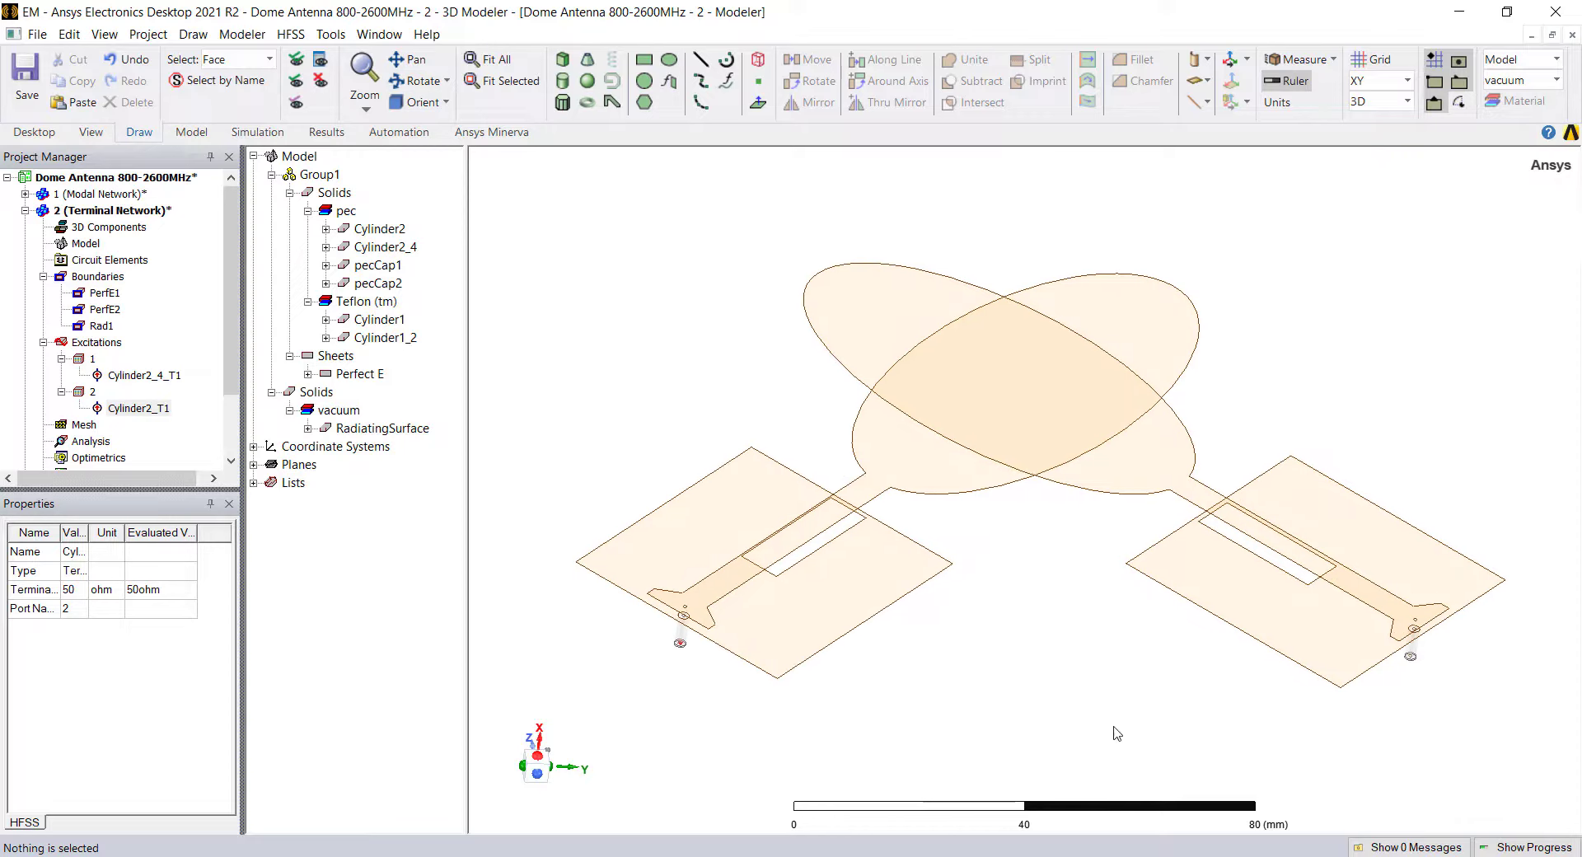
left_click(100, 325)
left_click(105, 309)
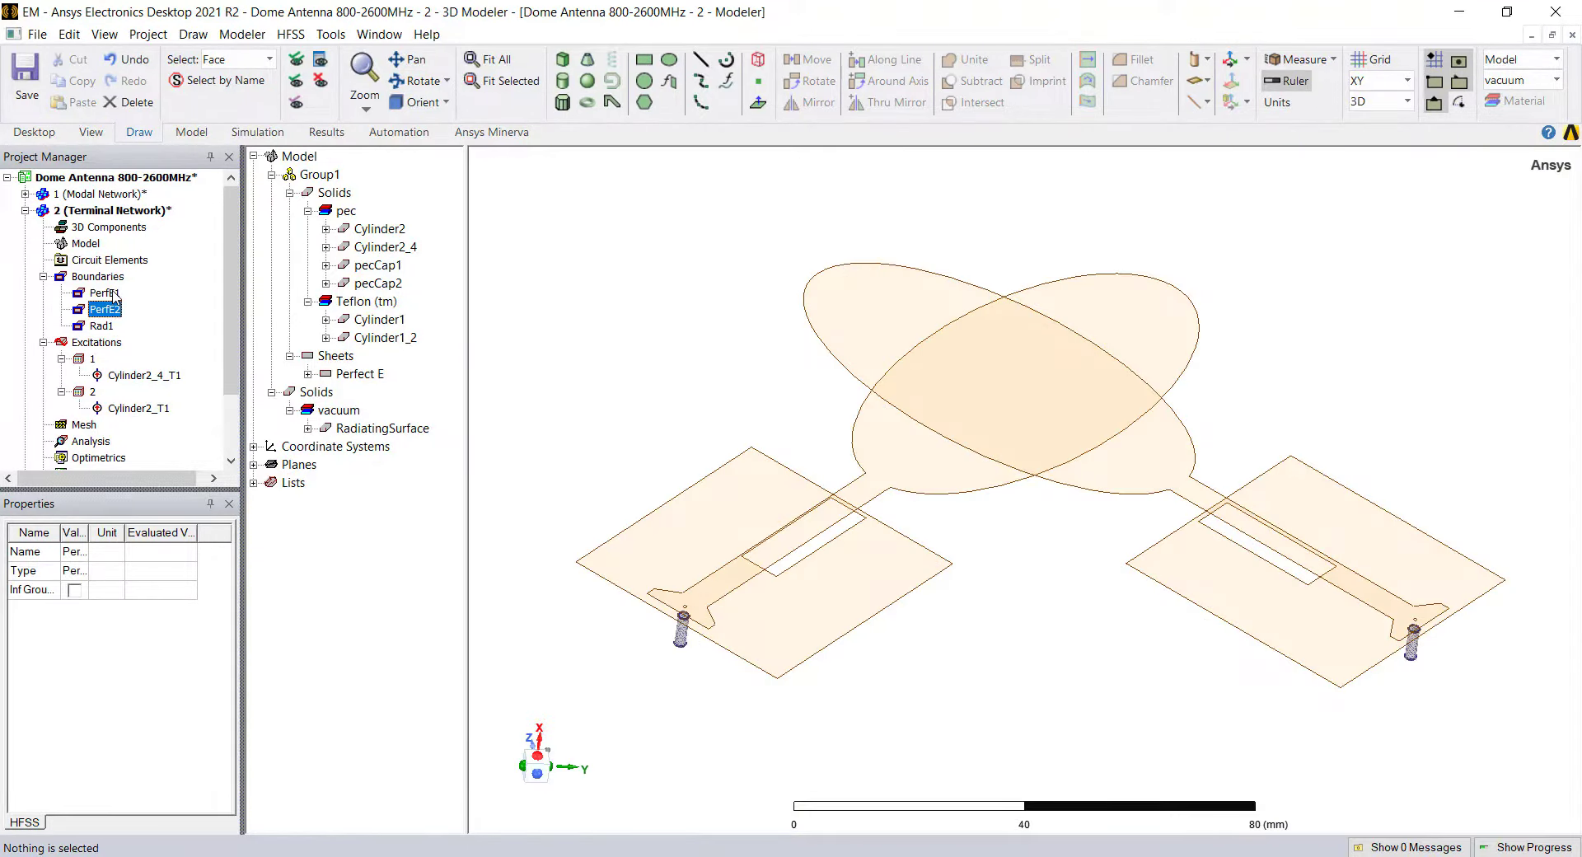
left_click(104, 293)
left_click(579, 412)
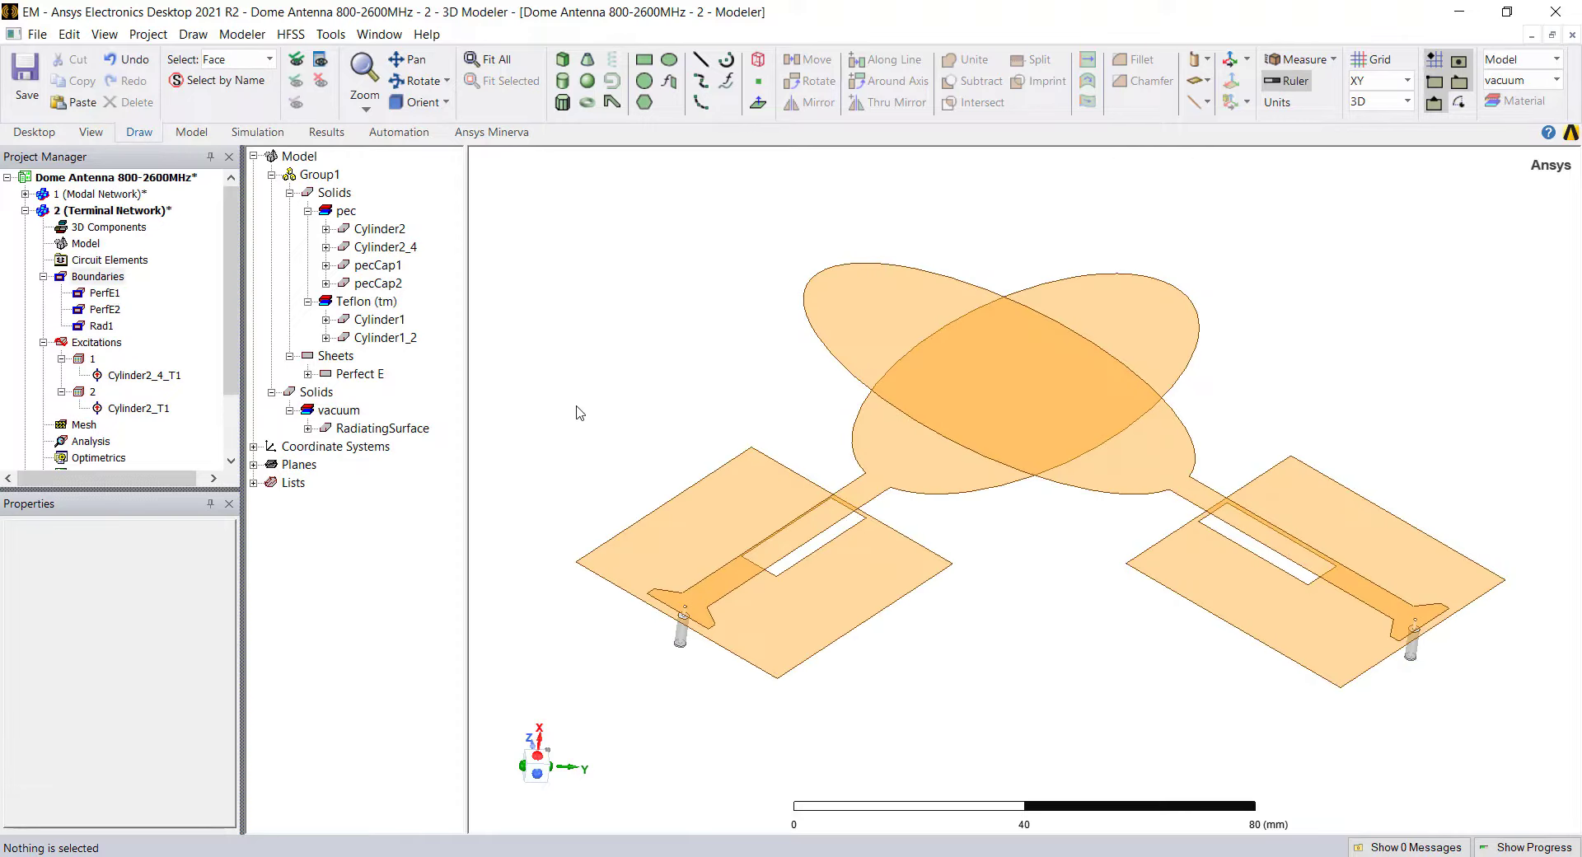
- Set the initial mesh's curved-surface resolution one notch finer, keeping the Auto method and curvilinear meshing
scroll(151, 399, "down", 2)
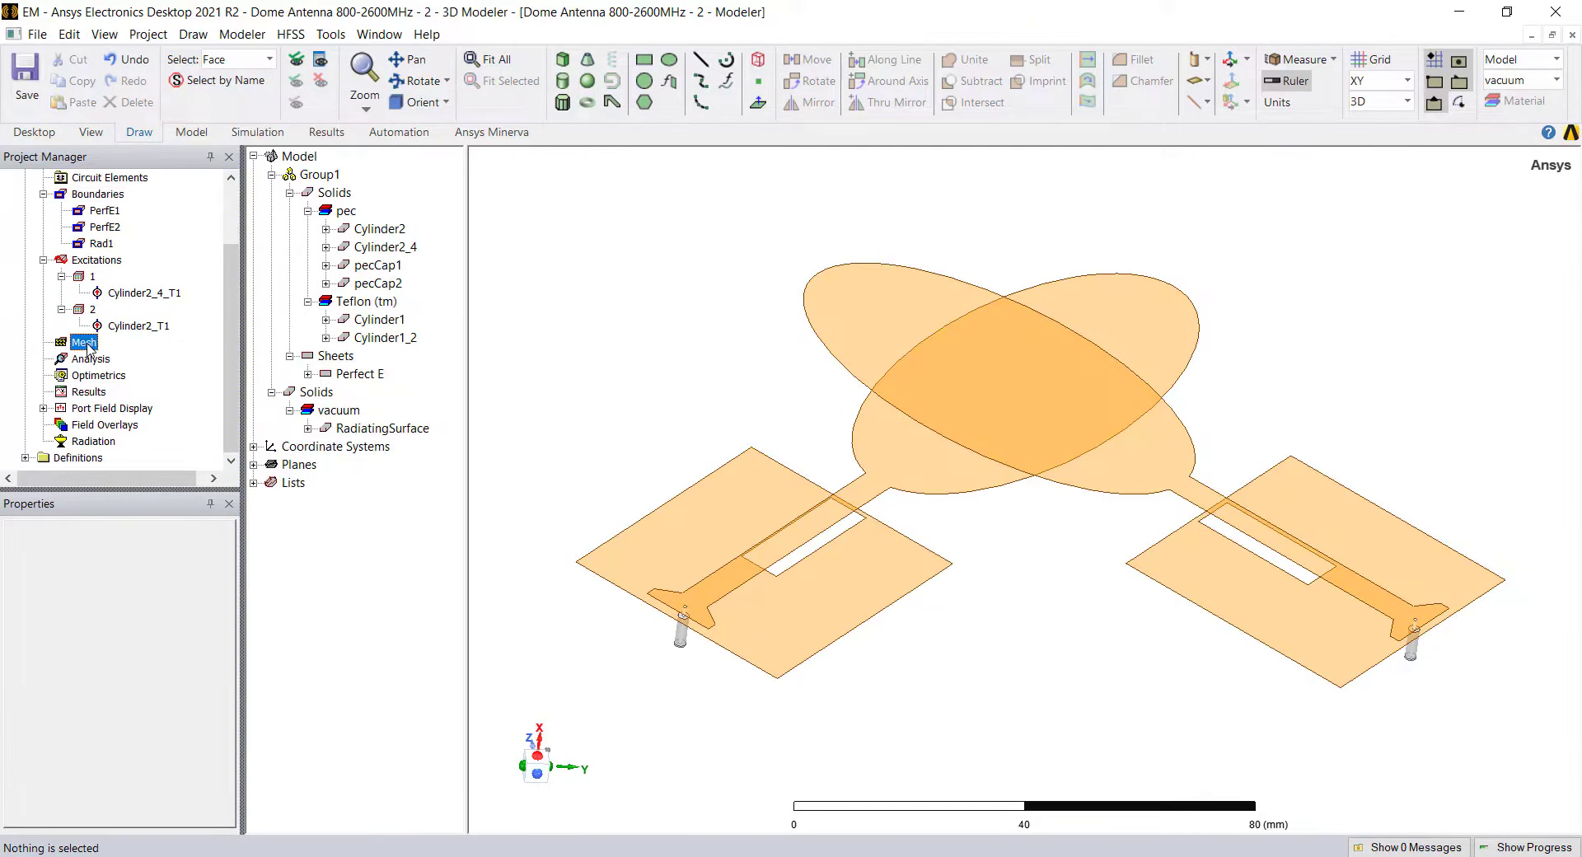
right_click(87, 346)
left_click(156, 434)
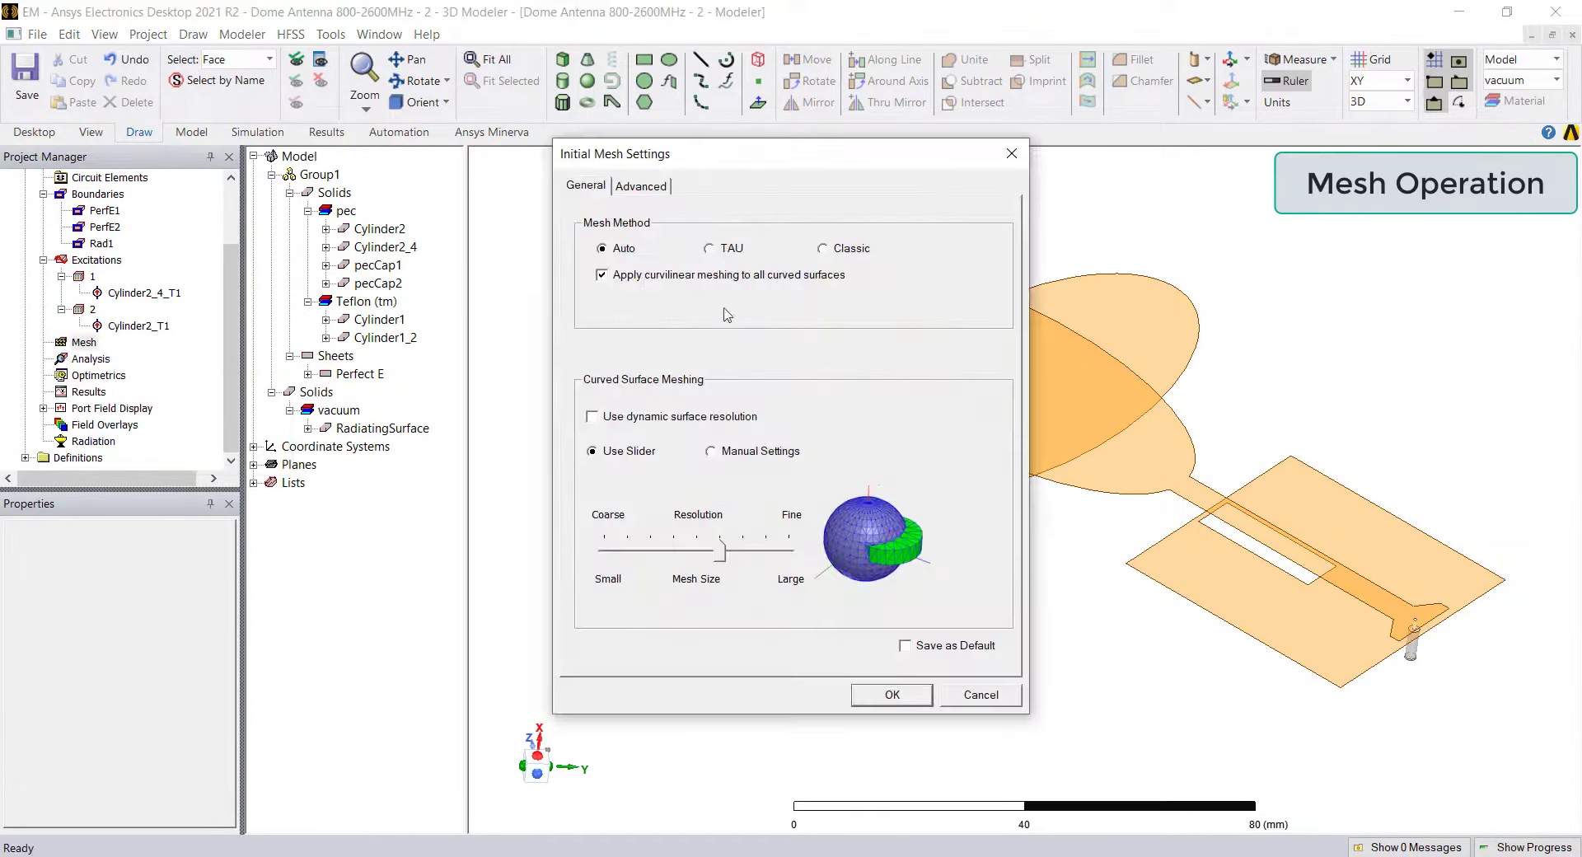
left_click(750, 552)
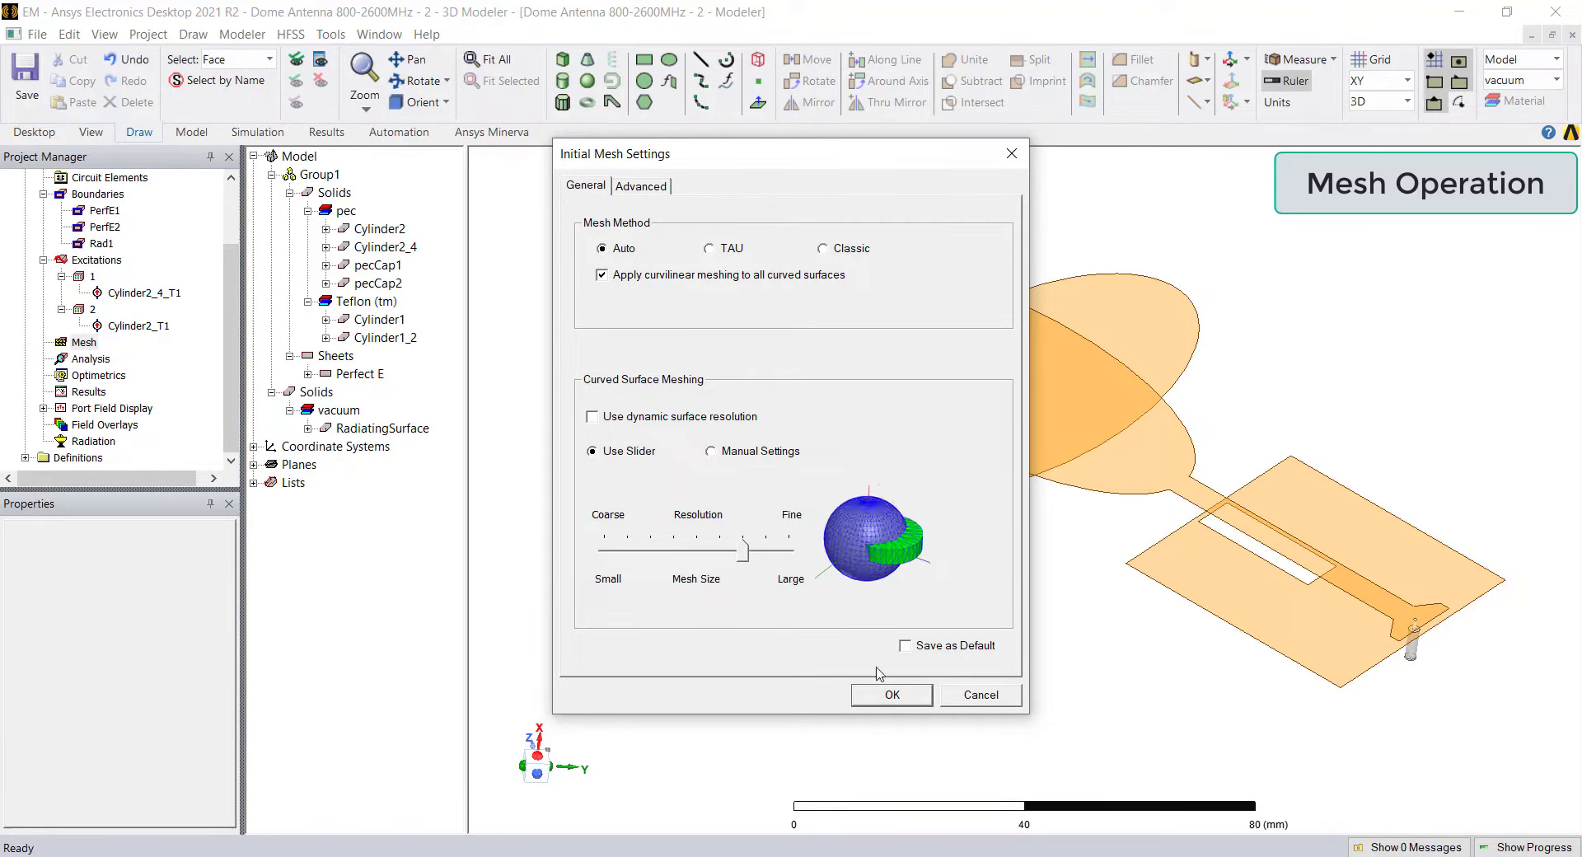
left_click(893, 696)
- Add a solution setup with multi-frequency adaptive solutions, entering 0.8, 0.9 and 1.8 GHz as the first three frequencies
left_click(90, 359)
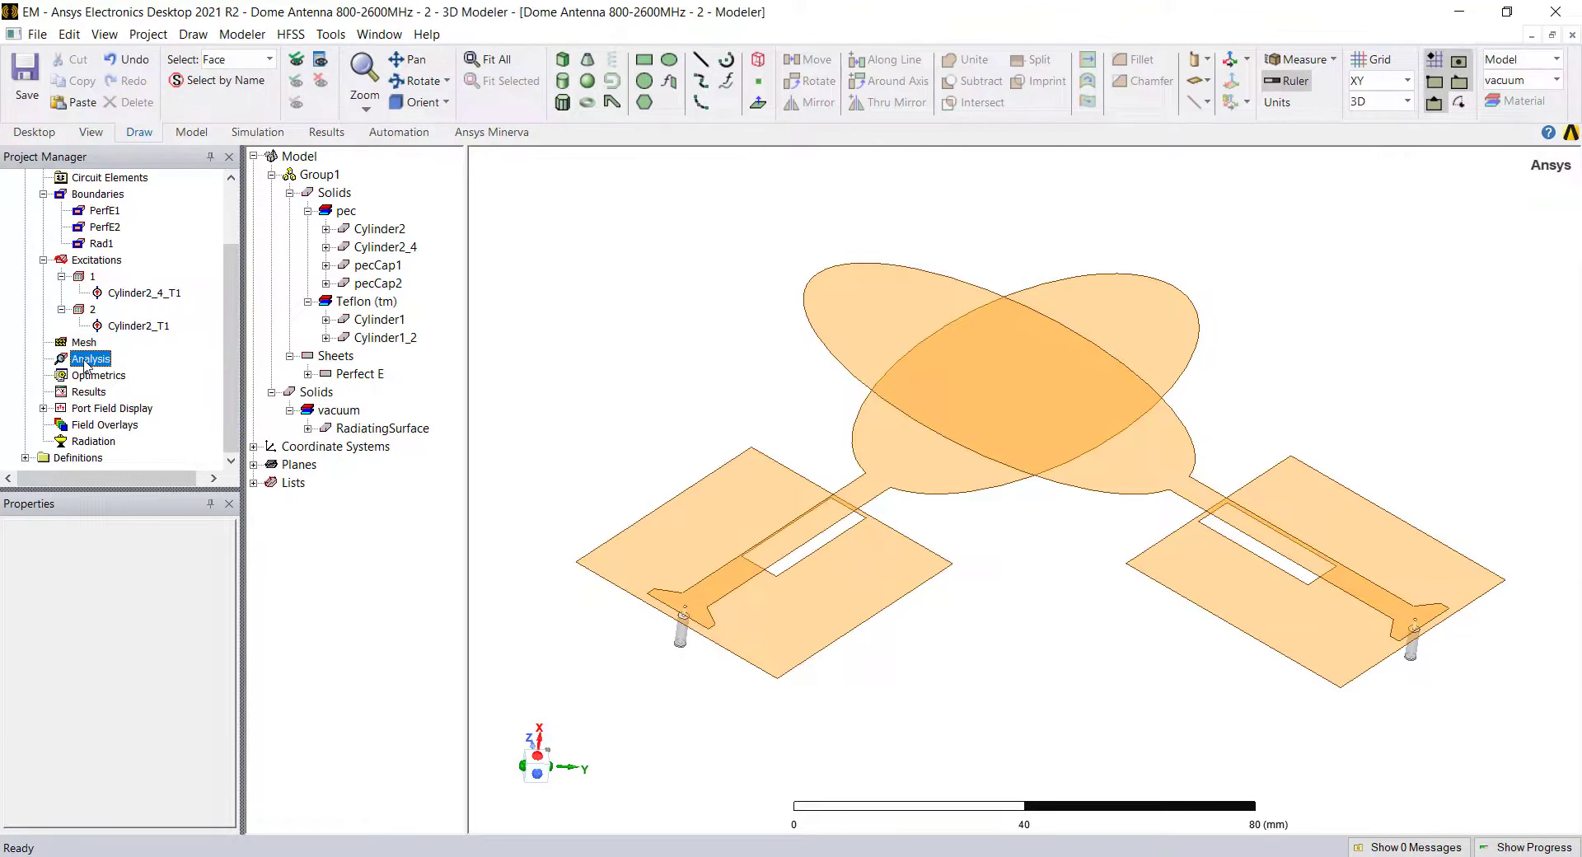
right_click(90, 360)
mouse_move(313, 396)
left_click(379, 421)
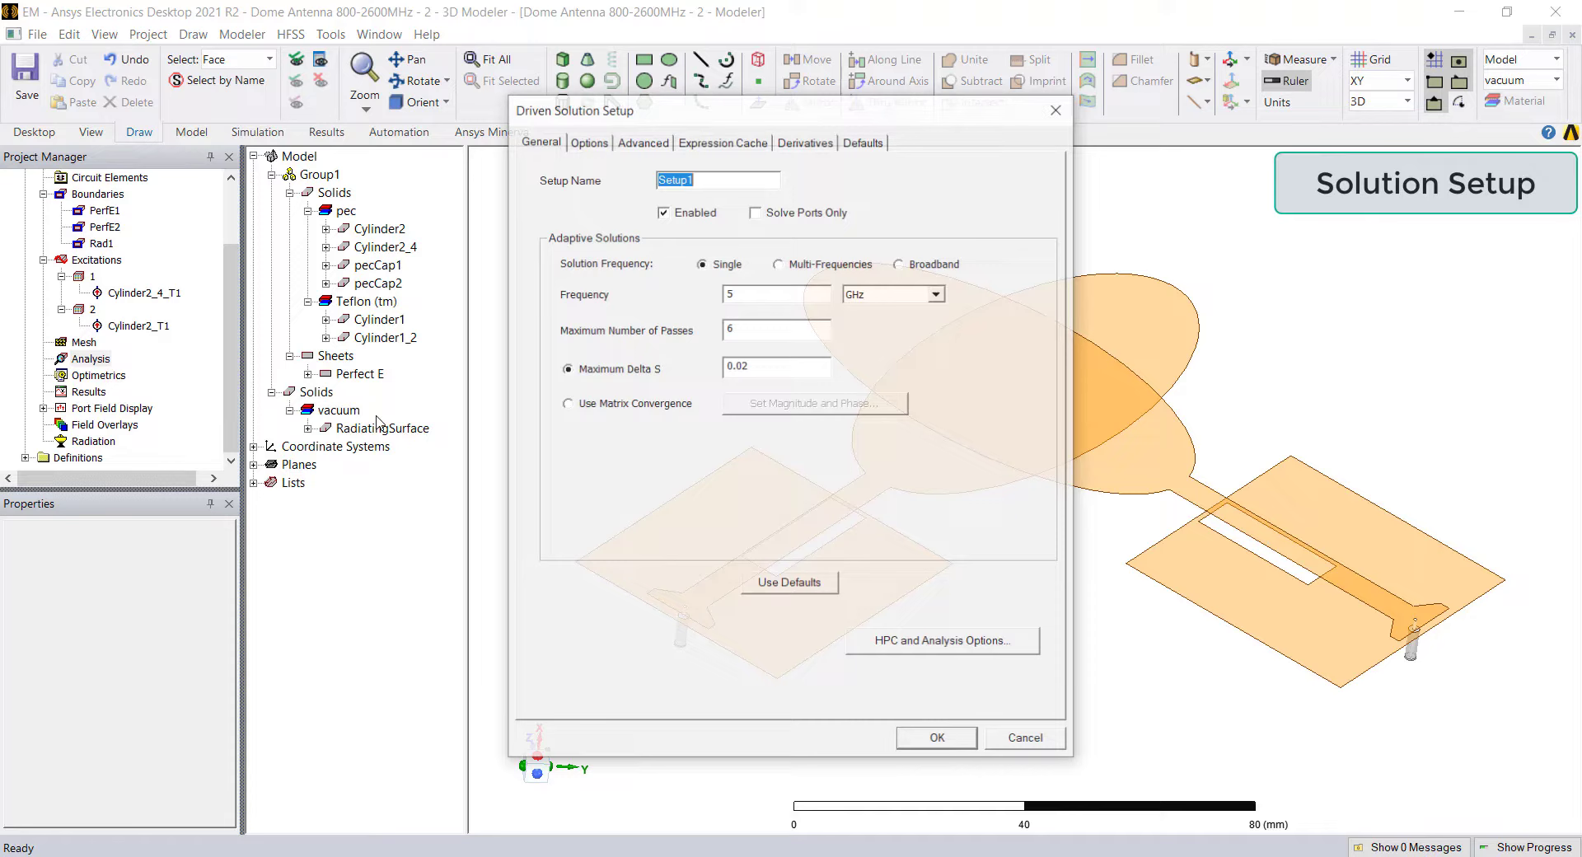
left_click(808, 266)
double_click(607, 315)
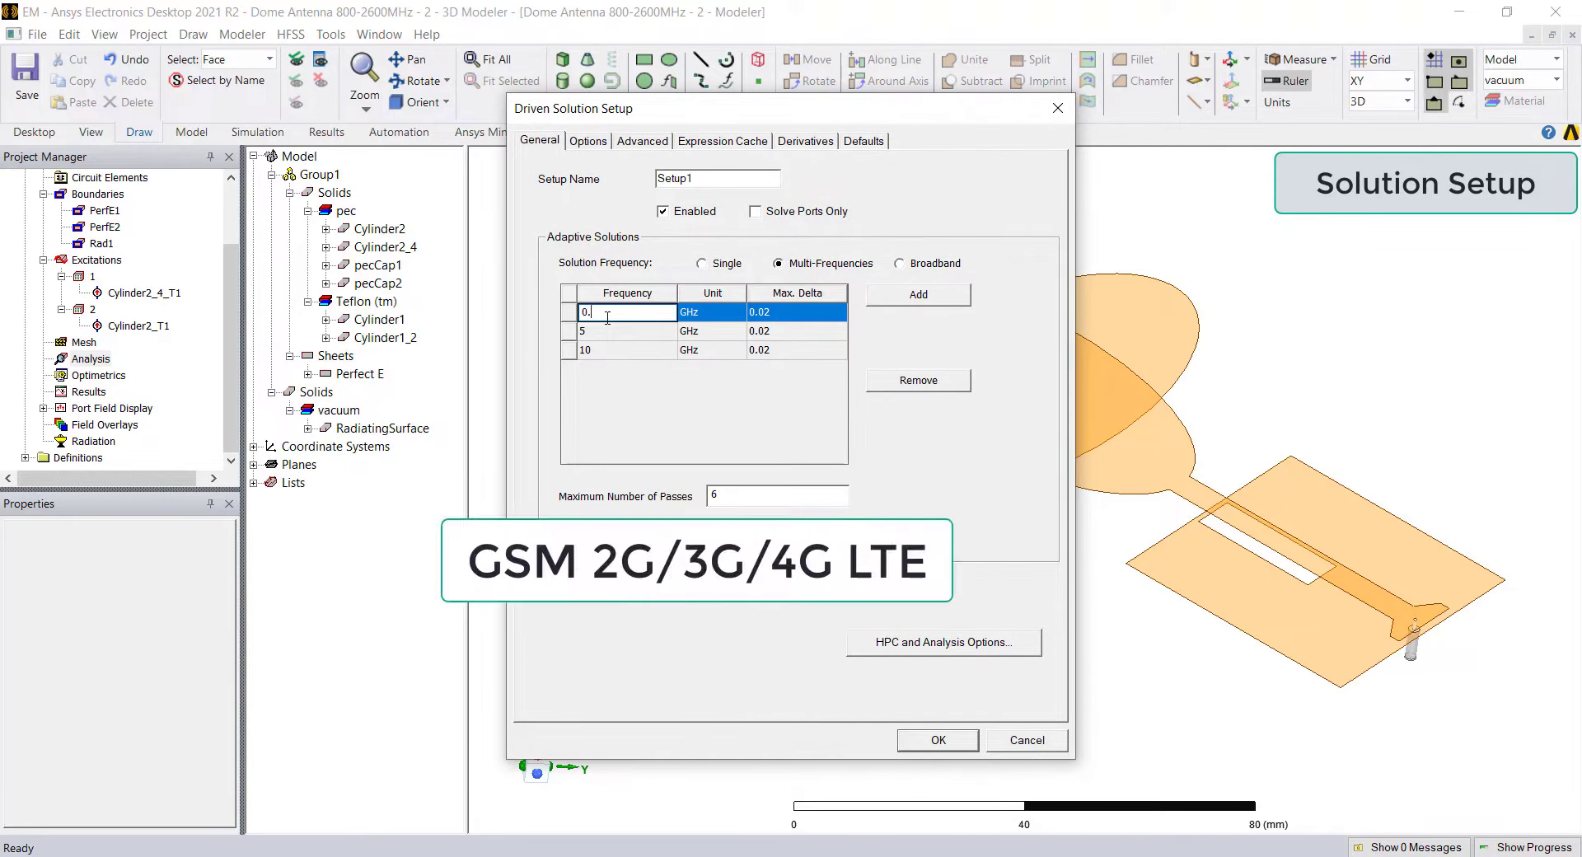
double_click(611, 331)
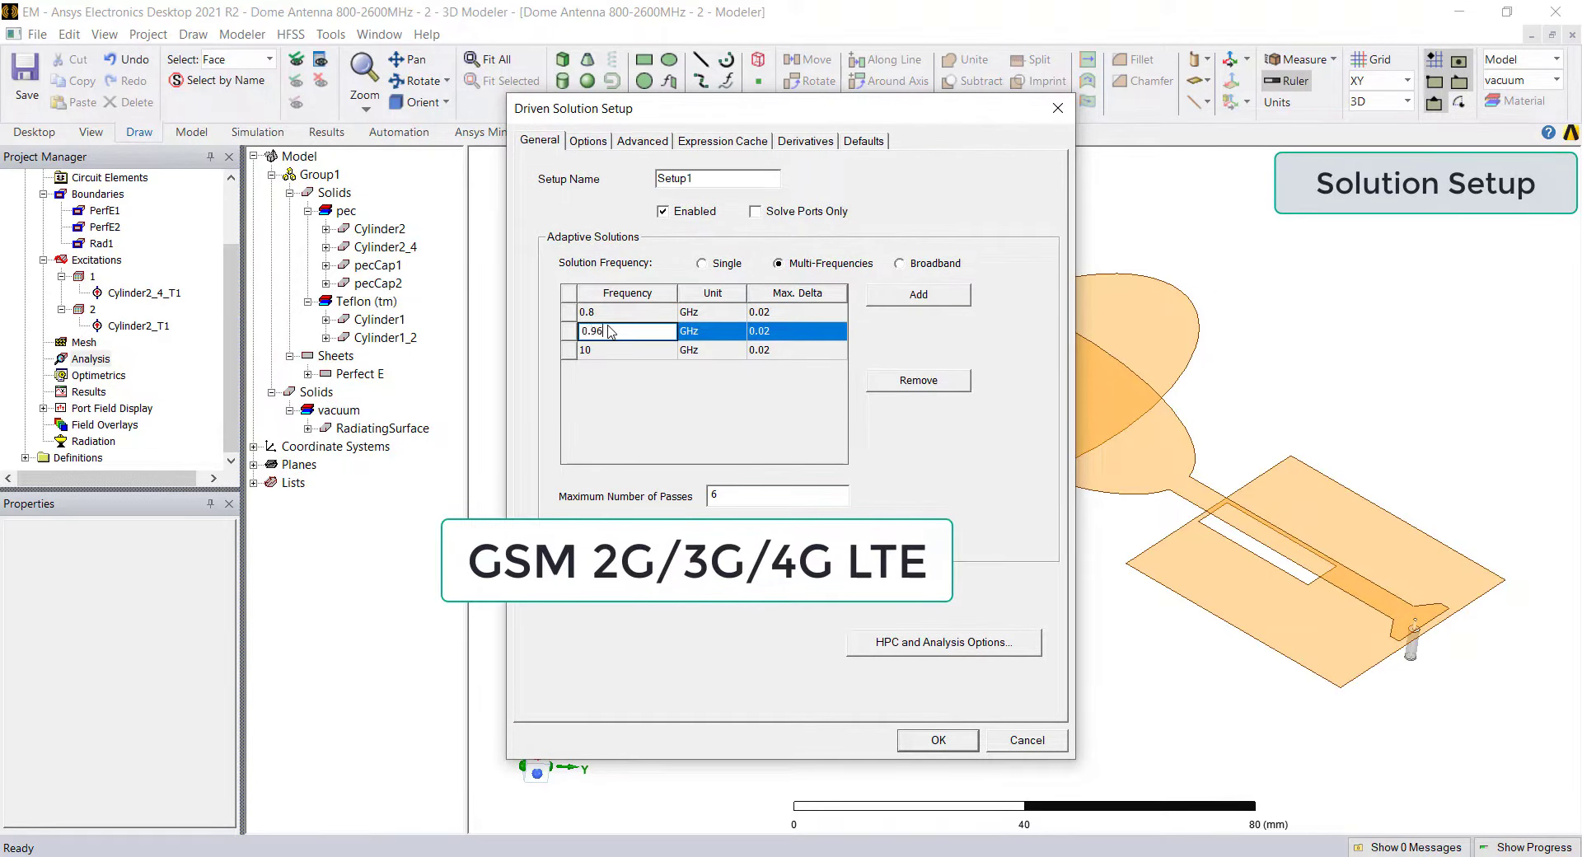
type("0.96")
key("BackSpace")
double_click(616, 350)
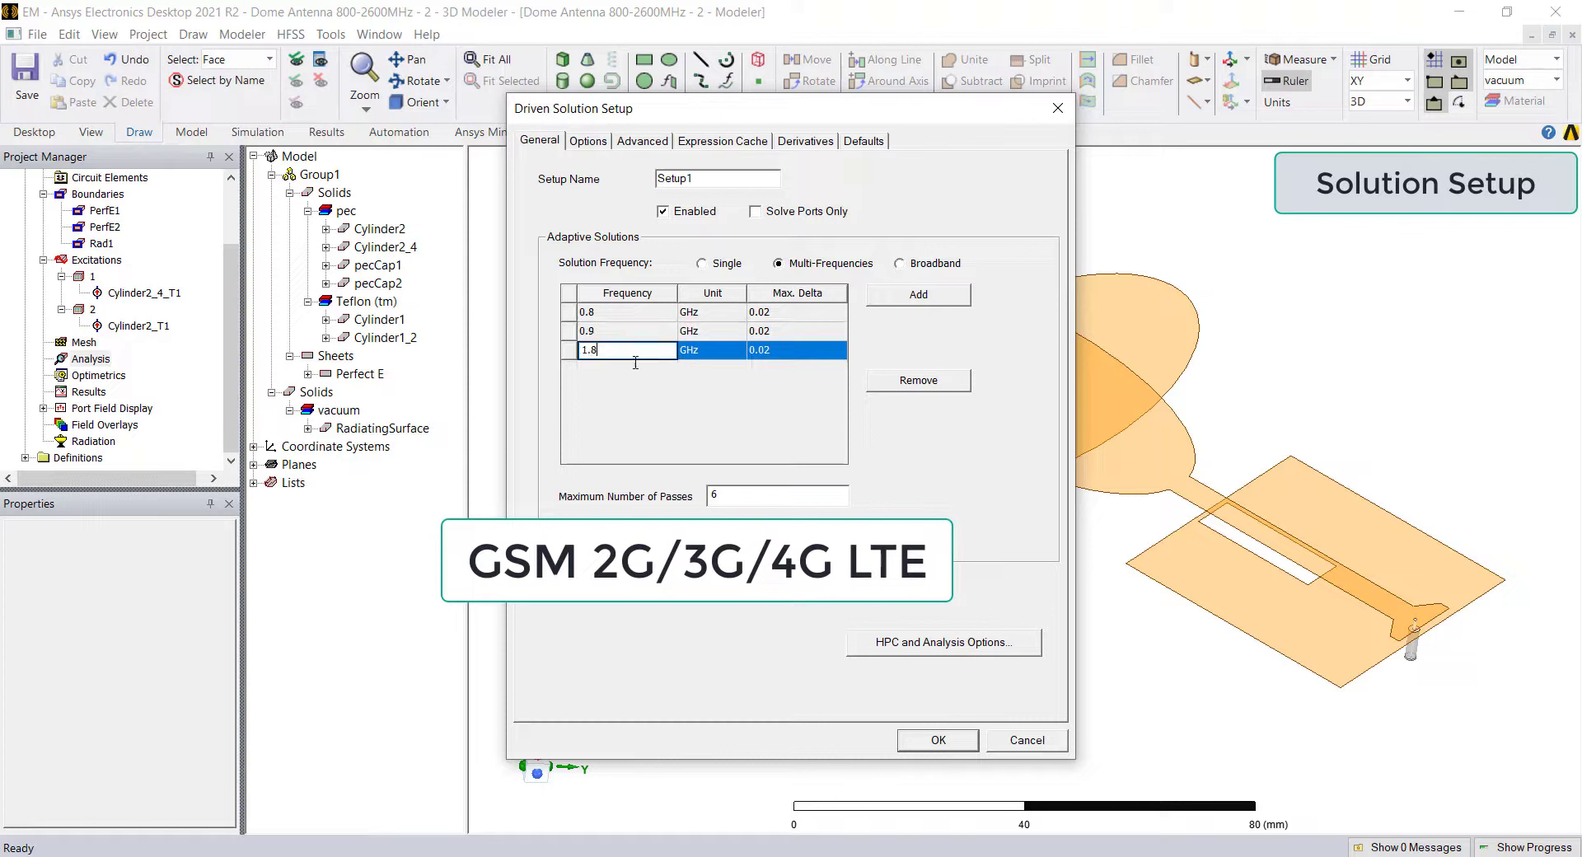
- Add adaptive frequencies of 2.1 and 2.6 GHz, and set the maximum number of passes to 20
left_click(919, 294)
double_click(595, 369)
type("2.1")
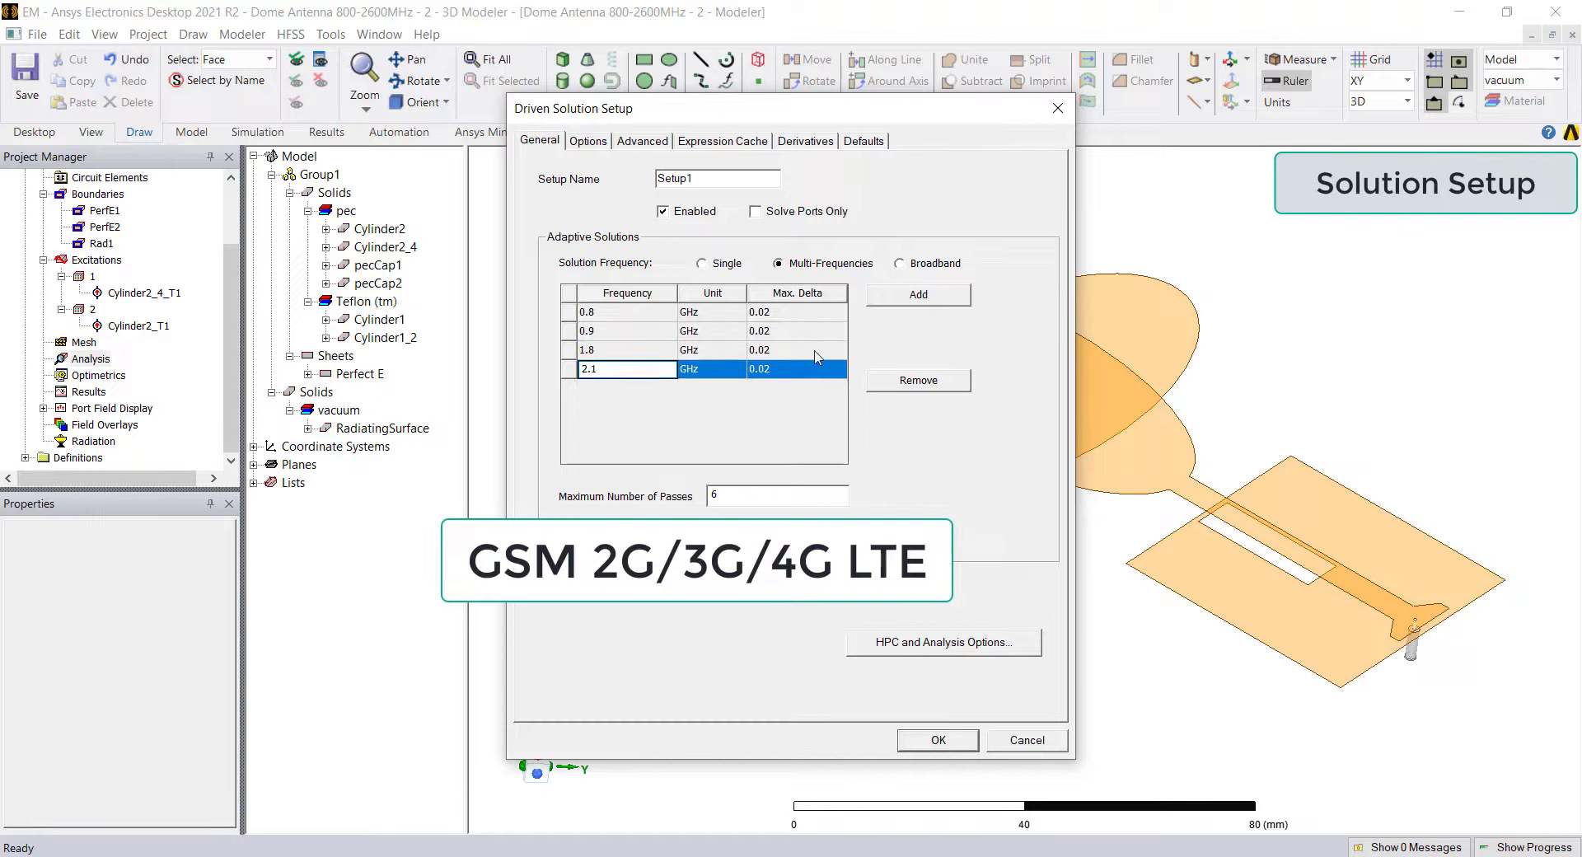
left_click(918, 294)
double_click(595, 388)
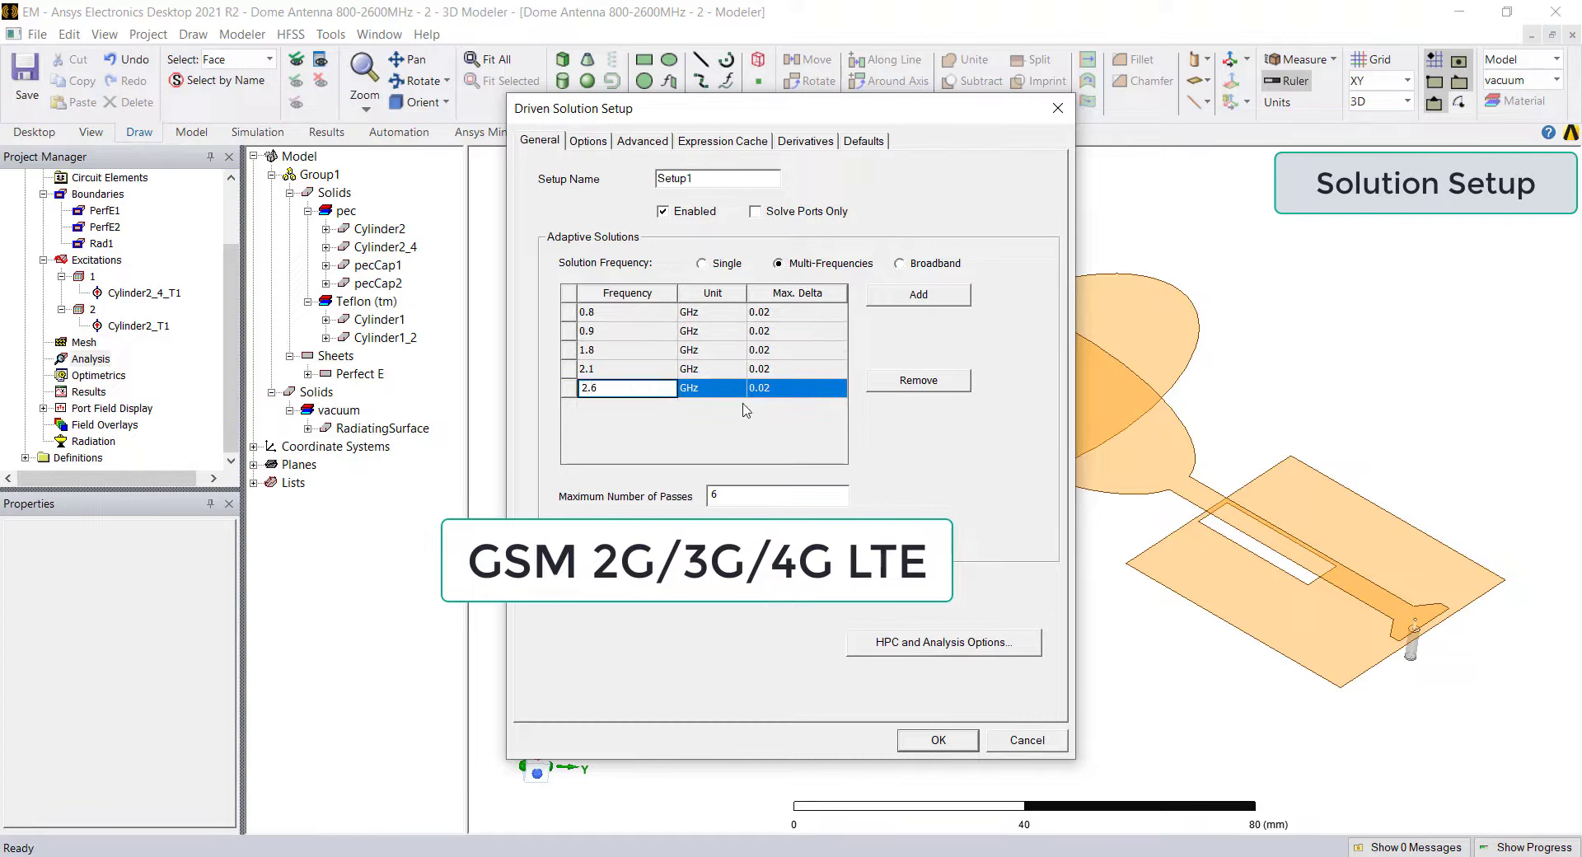
left_click_drag(733, 496, 692, 497)
type("20")
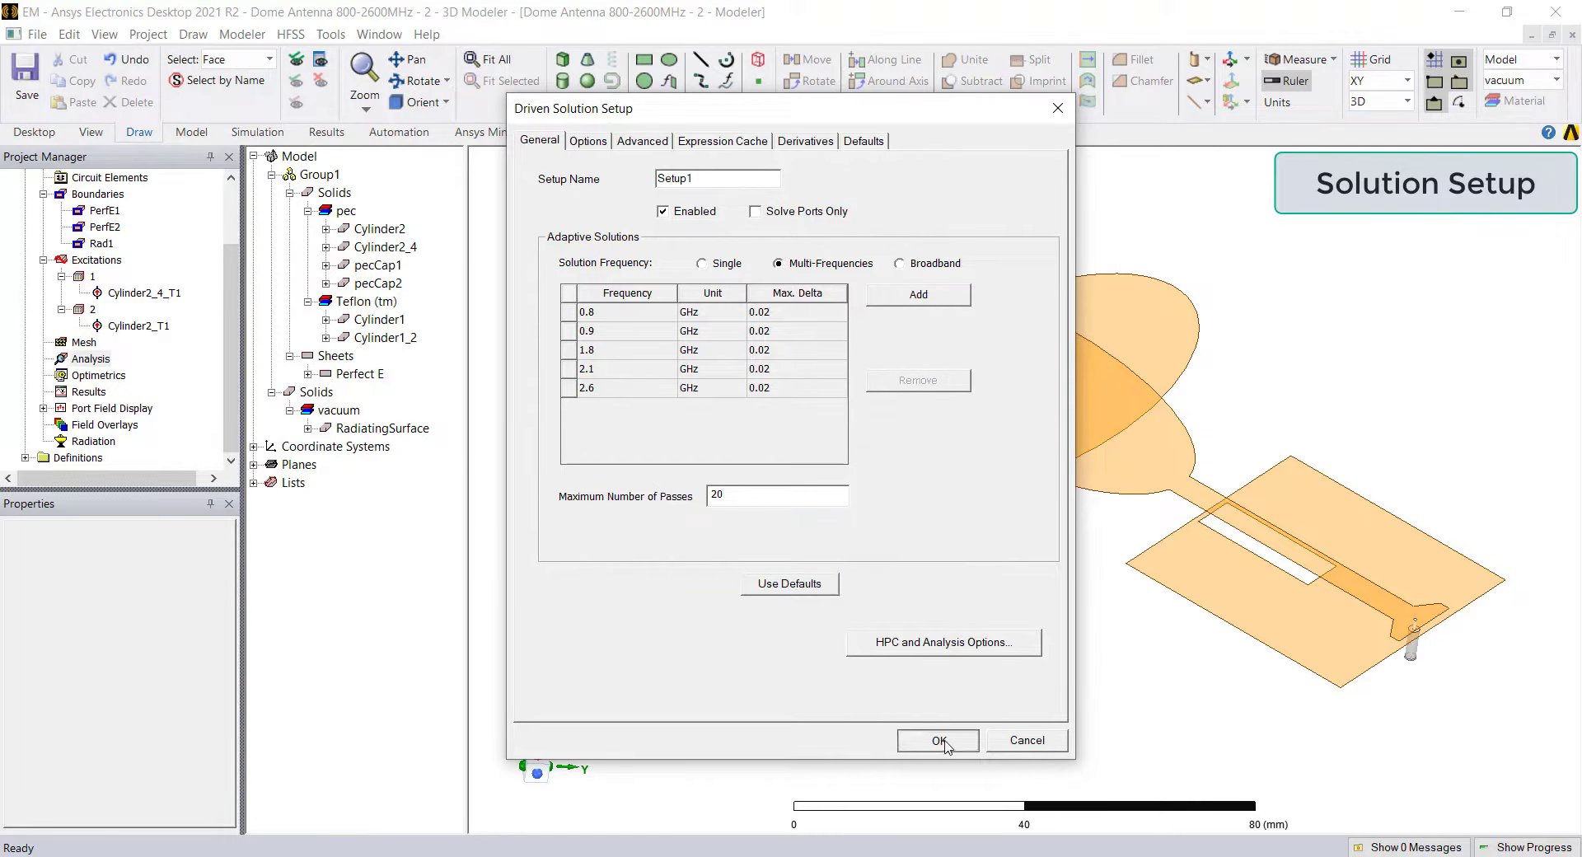
left_click(939, 740)
- Define an interpolating linear-count sweep from 0.5 to 3 GHz with 401 points, and preview the sweep points before accepting it
double_click(703, 378)
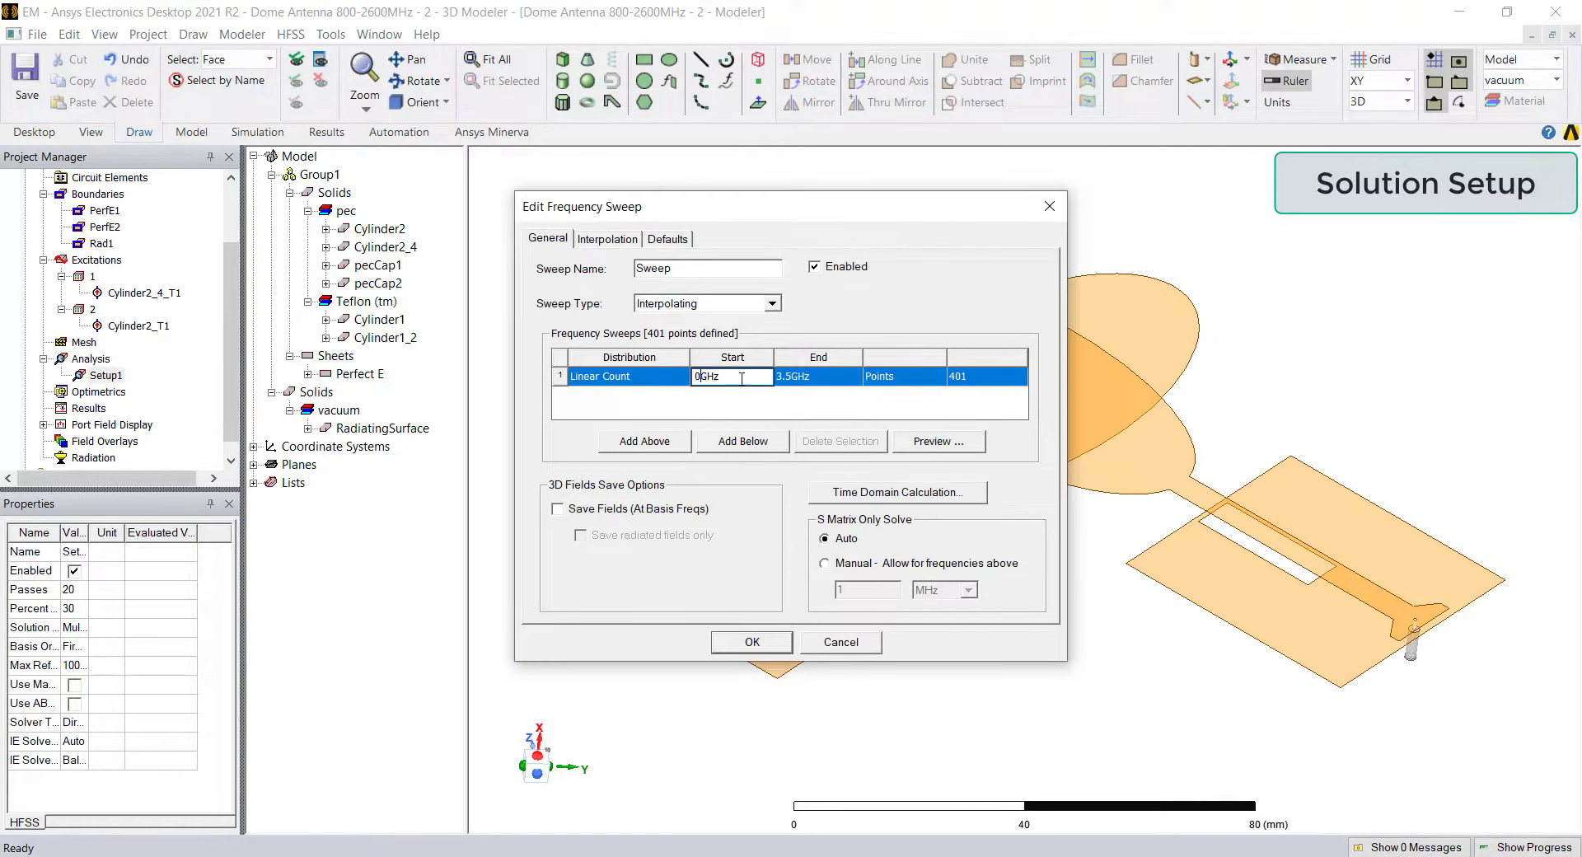
double_click(795, 377)
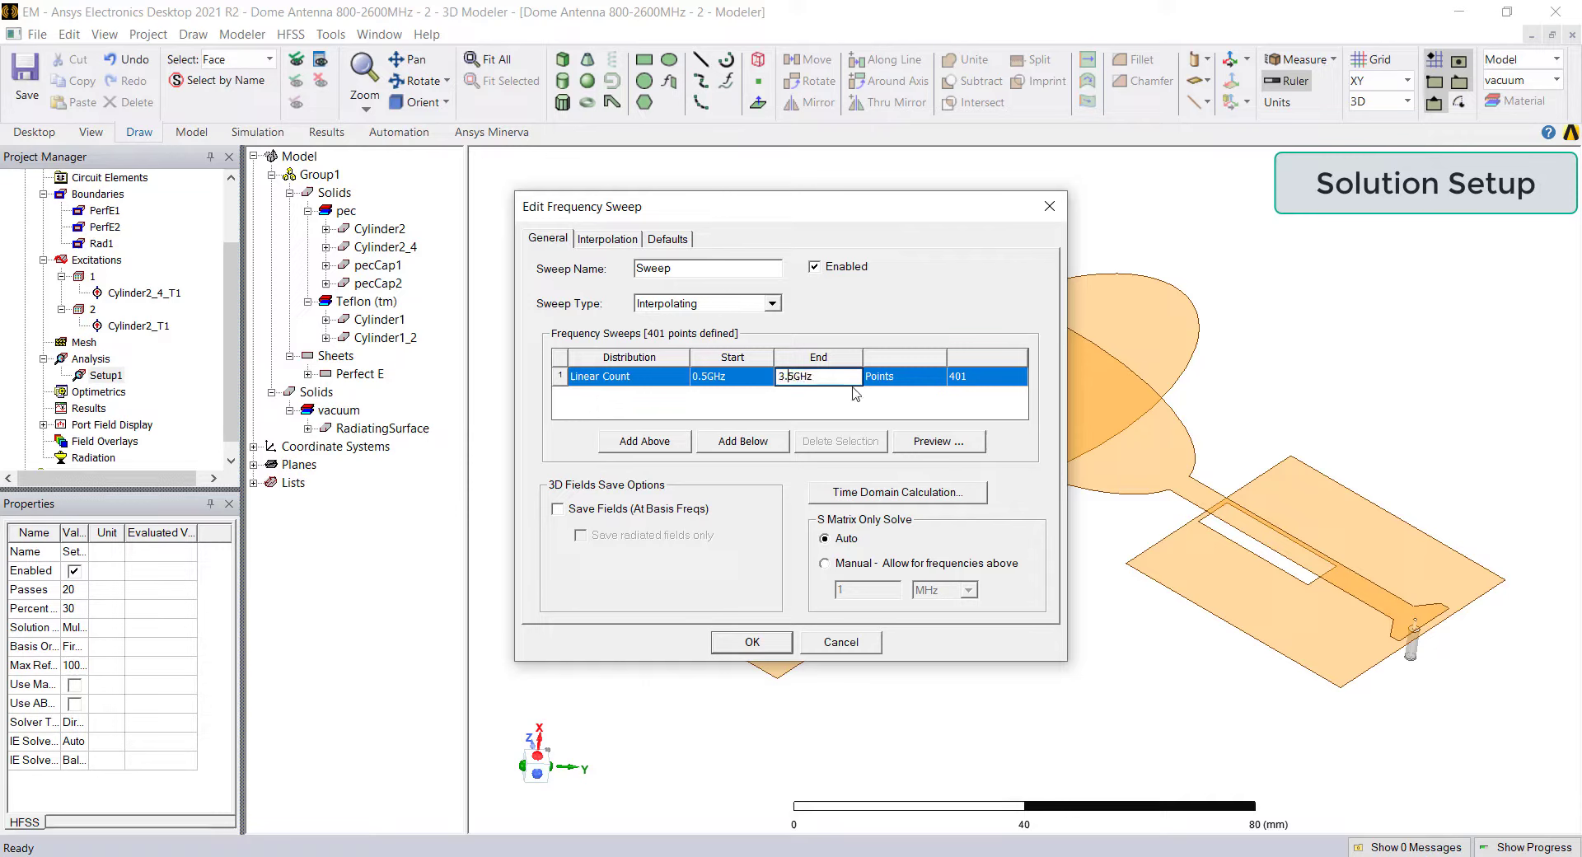
left_click(980, 450)
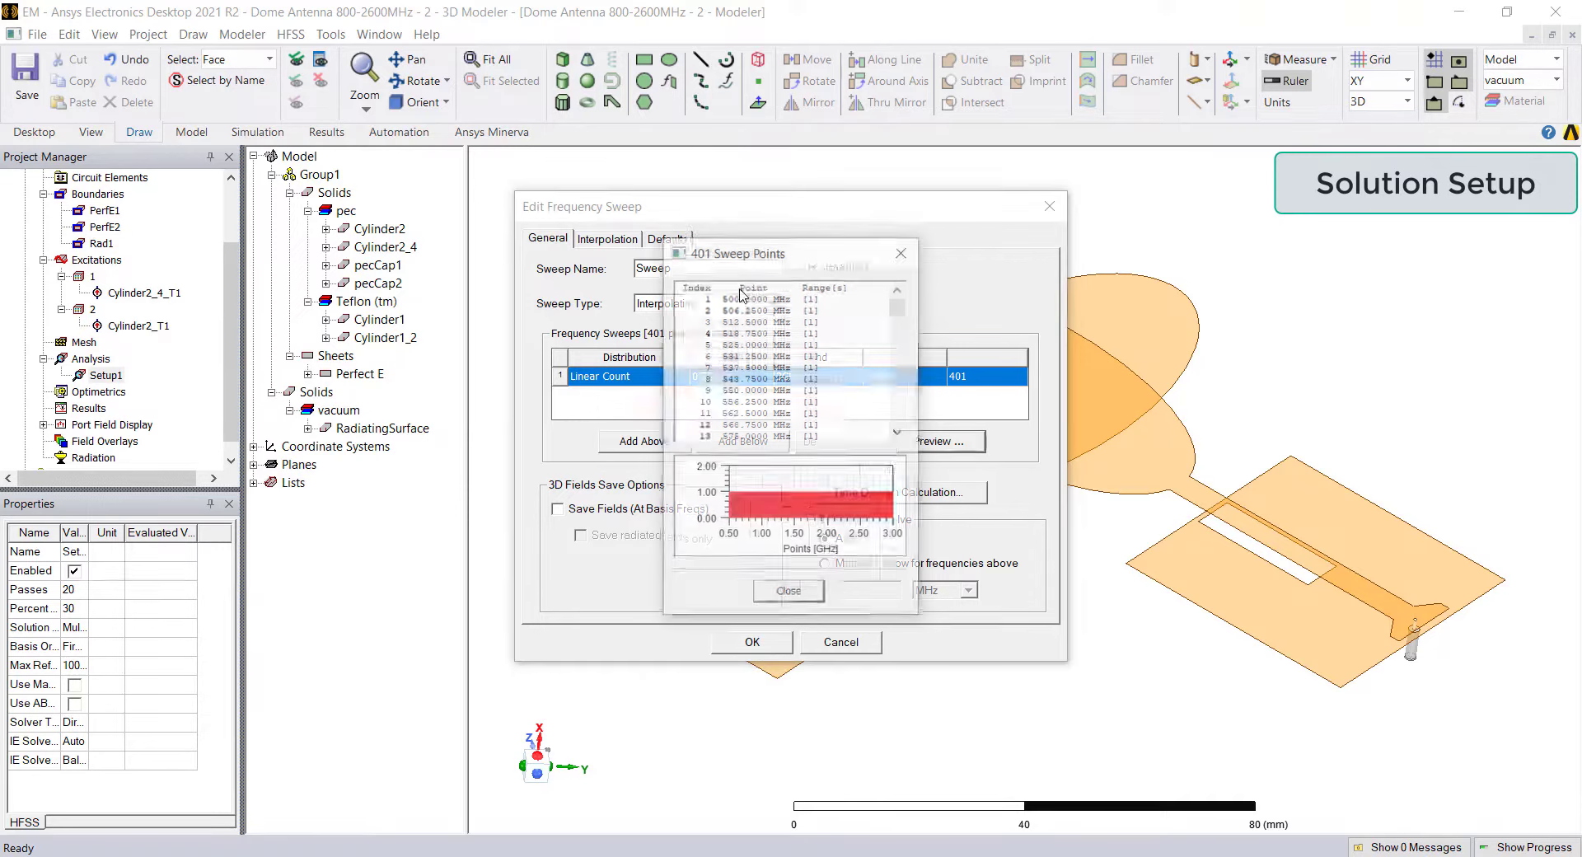
left_click_drag(899, 311, 890, 462)
left_click(774, 592)
left_click(773, 651)
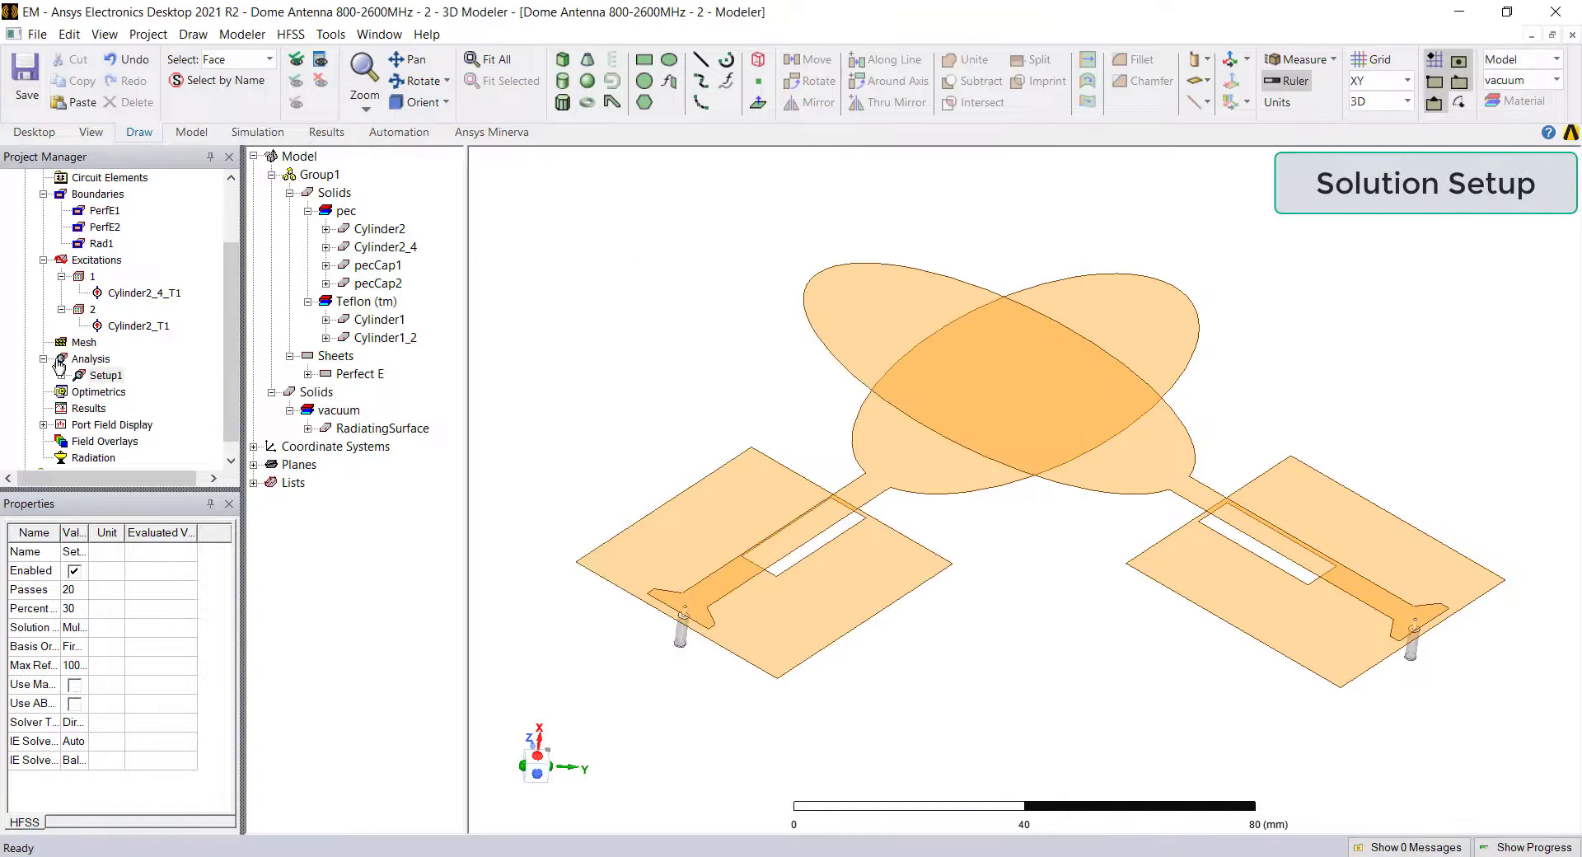
- Review the new sweep's properties and the port field display entry for port 1
left_click(122, 394)
scroll(132, 424, "down", 1)
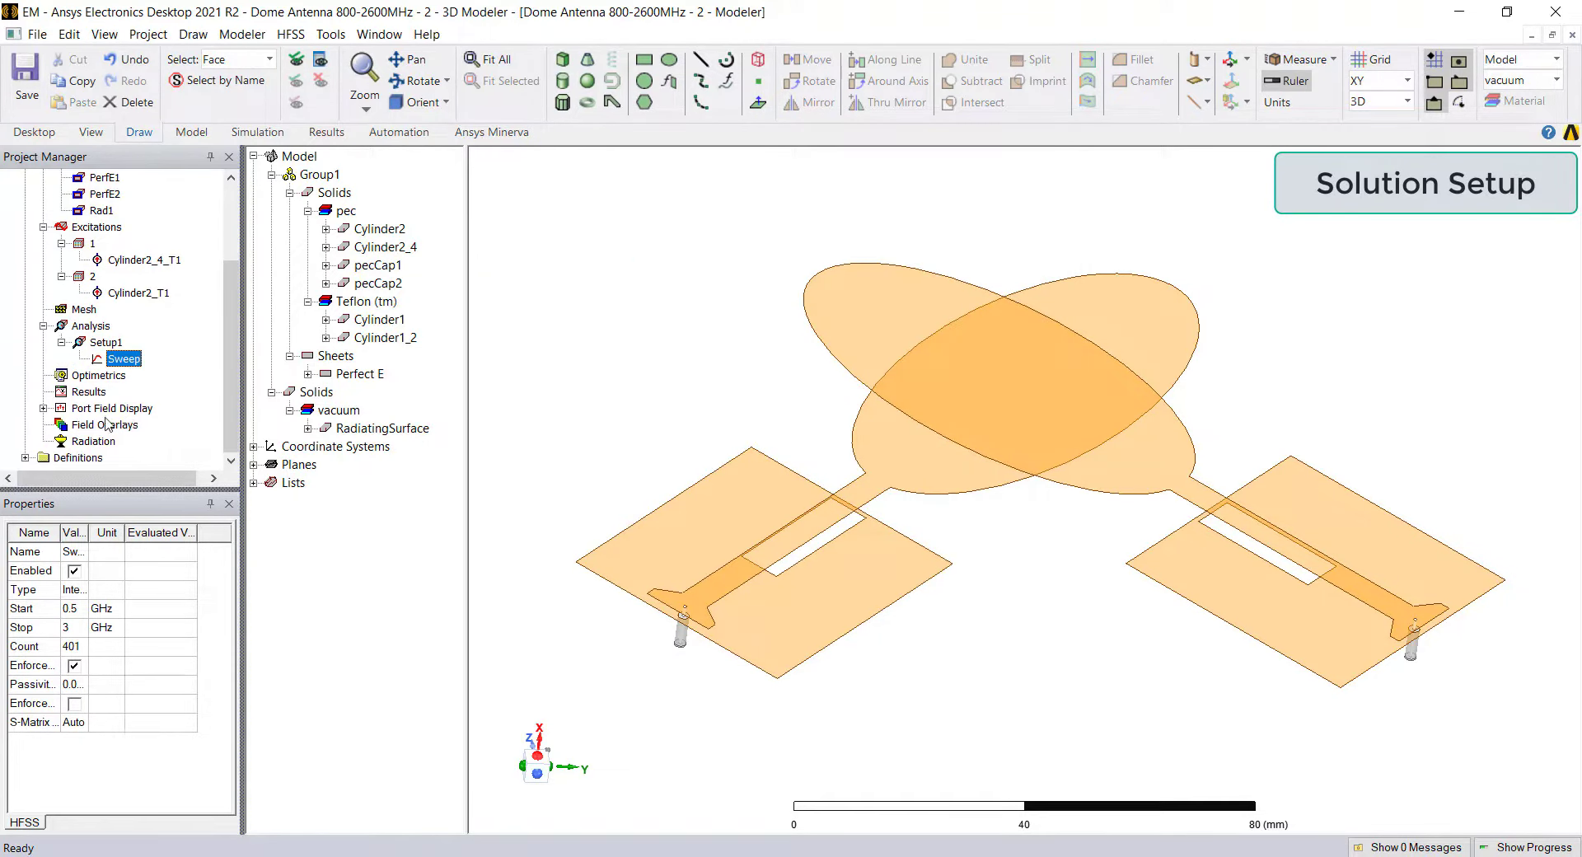
left_click(44, 408)
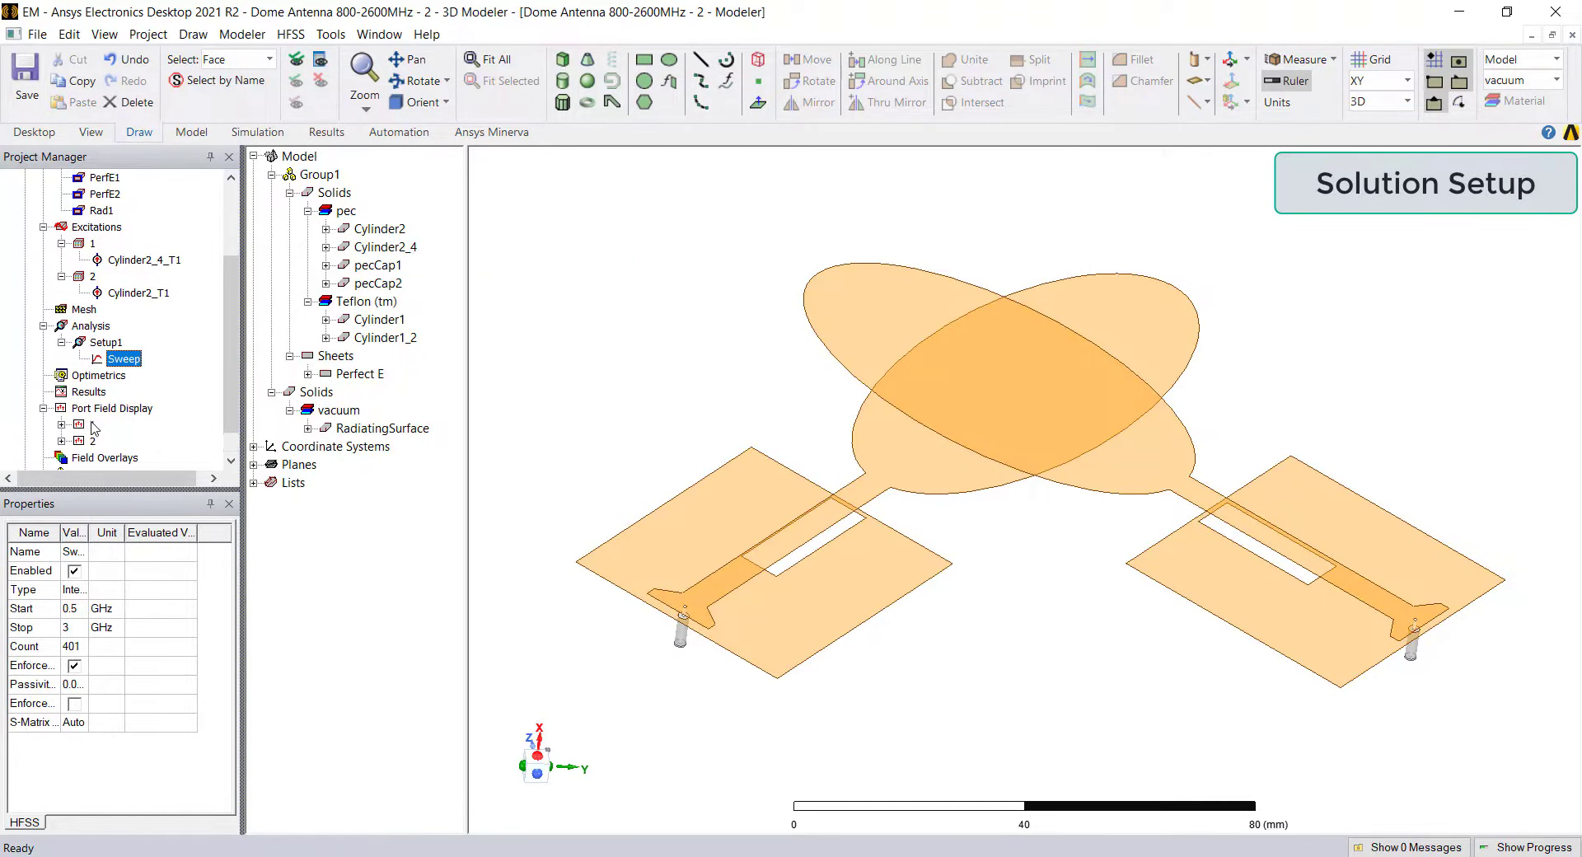
left_click(92, 424)
- Validate the design and run the analysis of Setup1
left_click(257, 131)
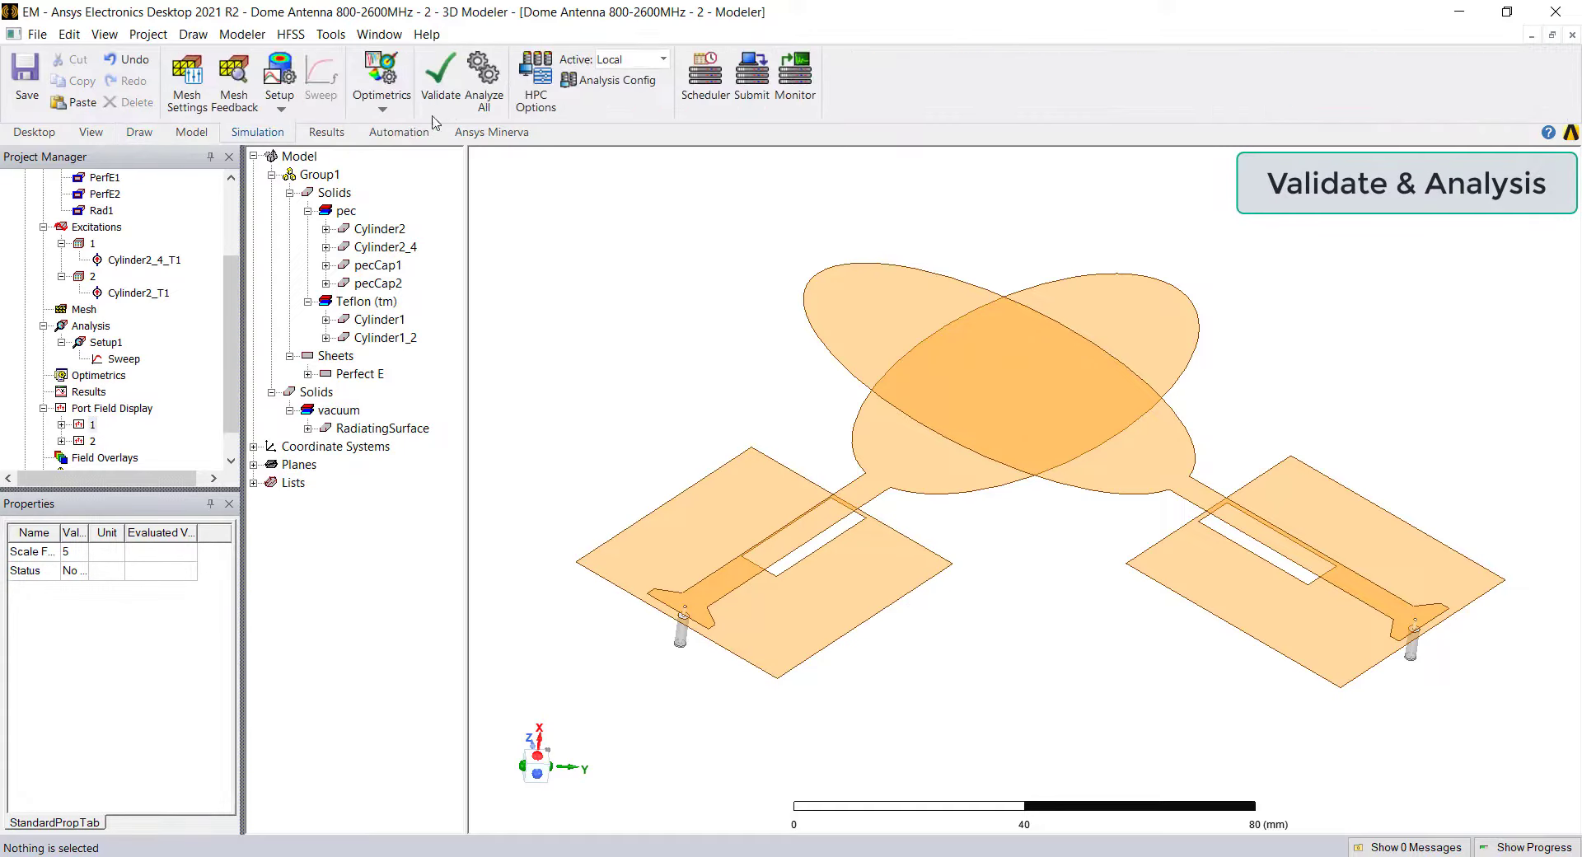
left_click(445, 92)
left_click(732, 524)
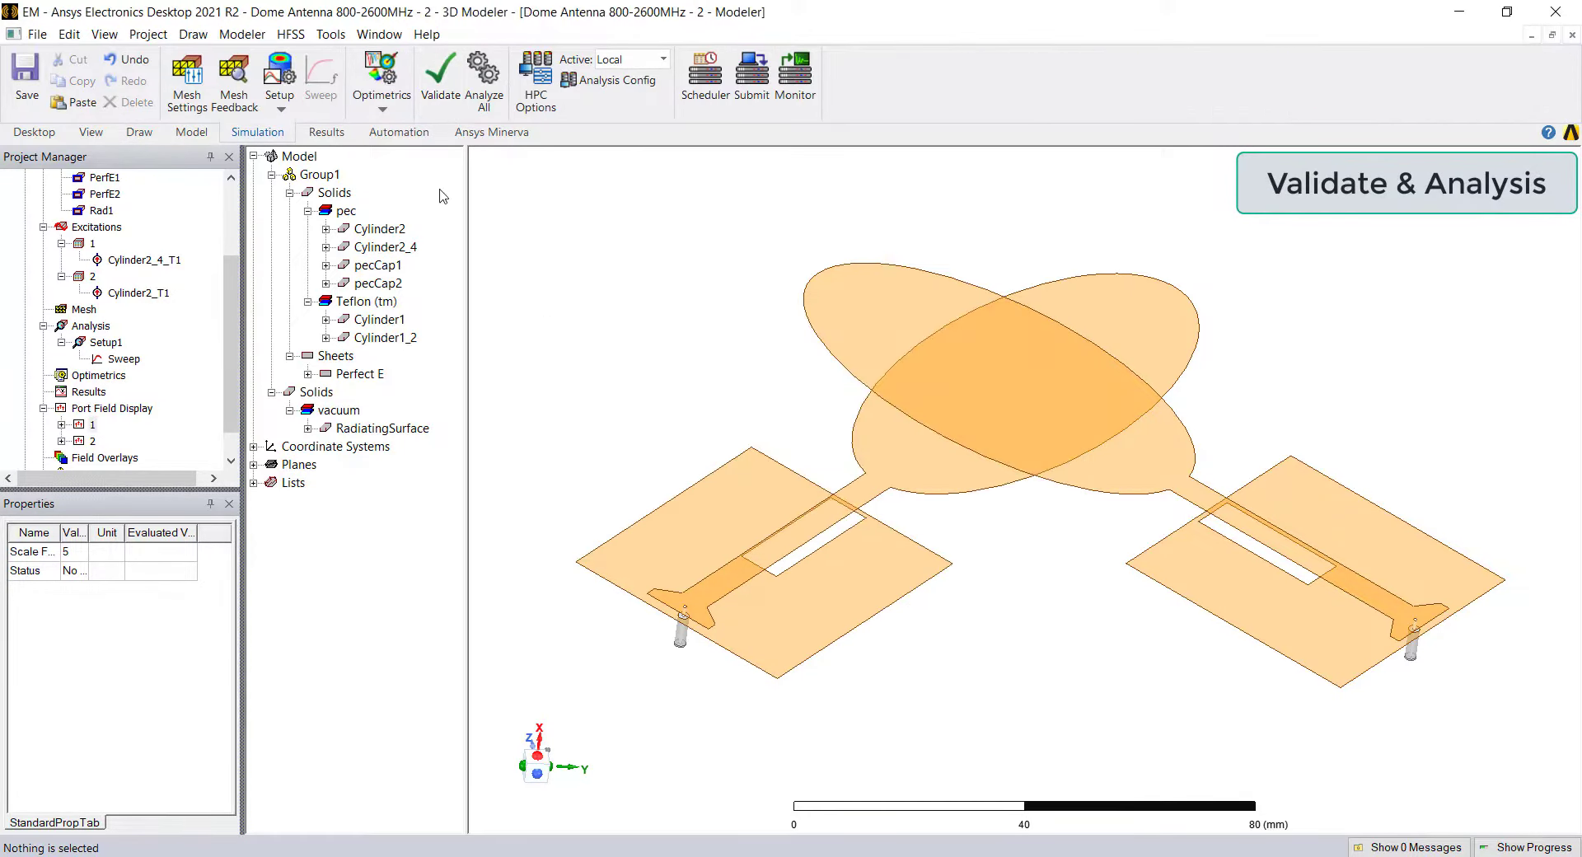
right_click(122, 338)
left_click(198, 525)
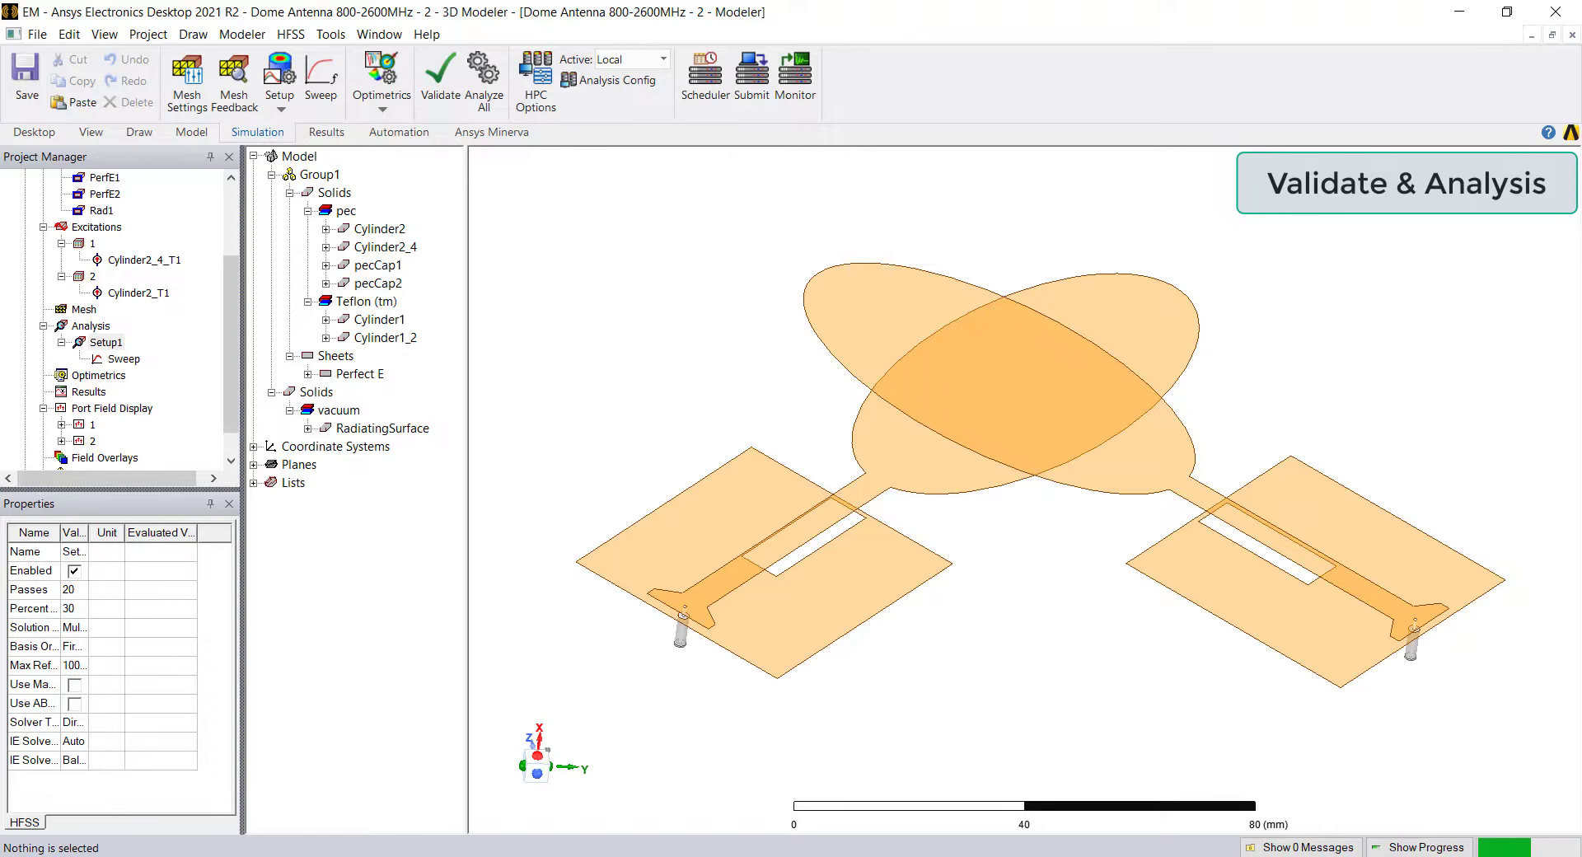
- Open the solution data for Setup1, check the adaptive convergence status, and close it
left_click(326, 132)
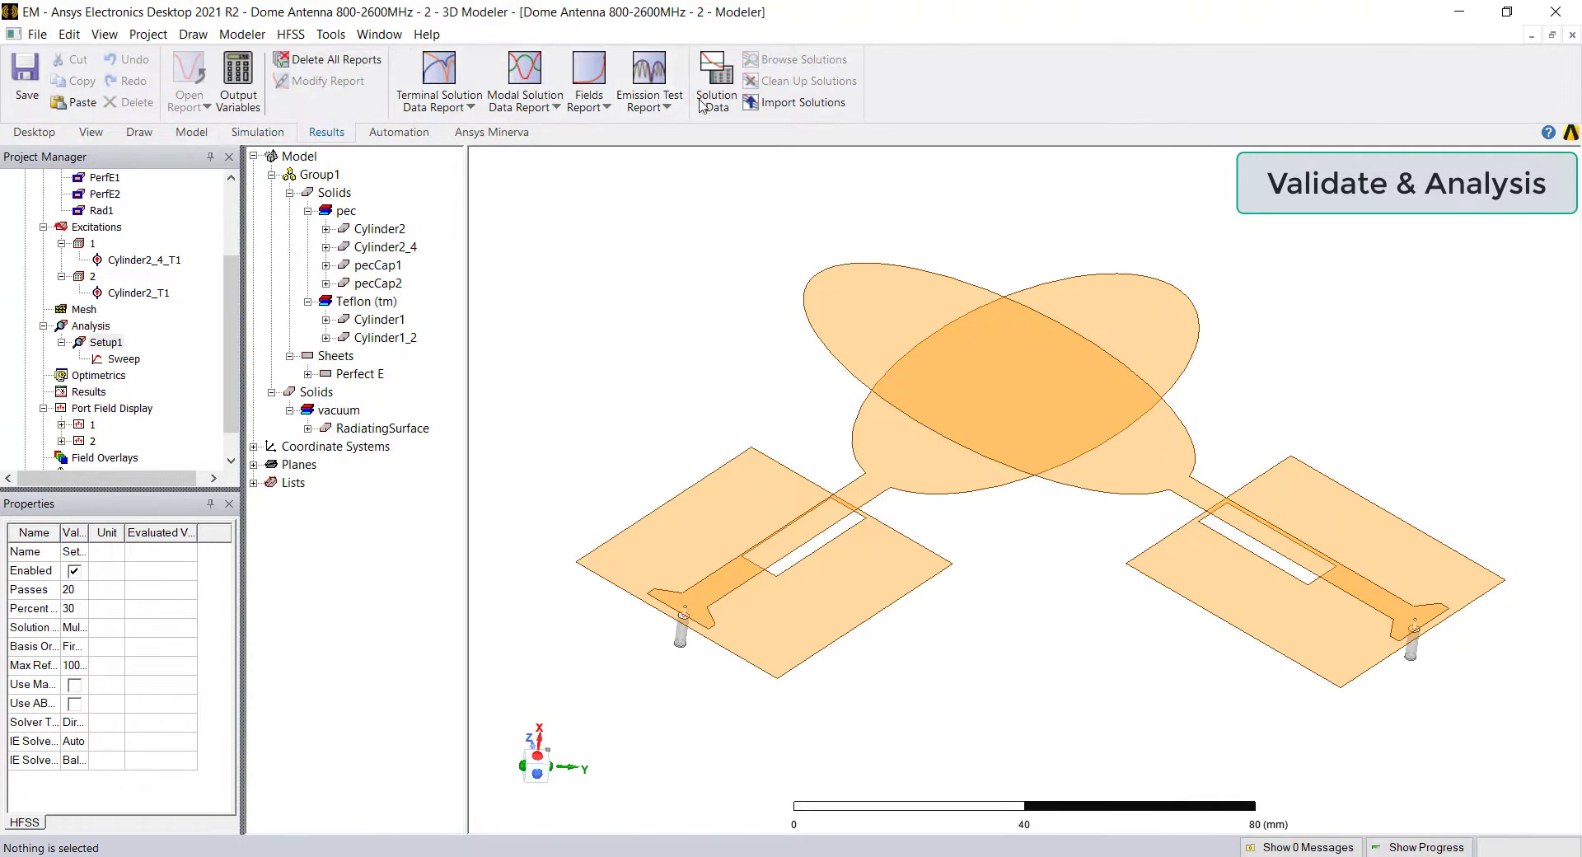
left_click(716, 82)
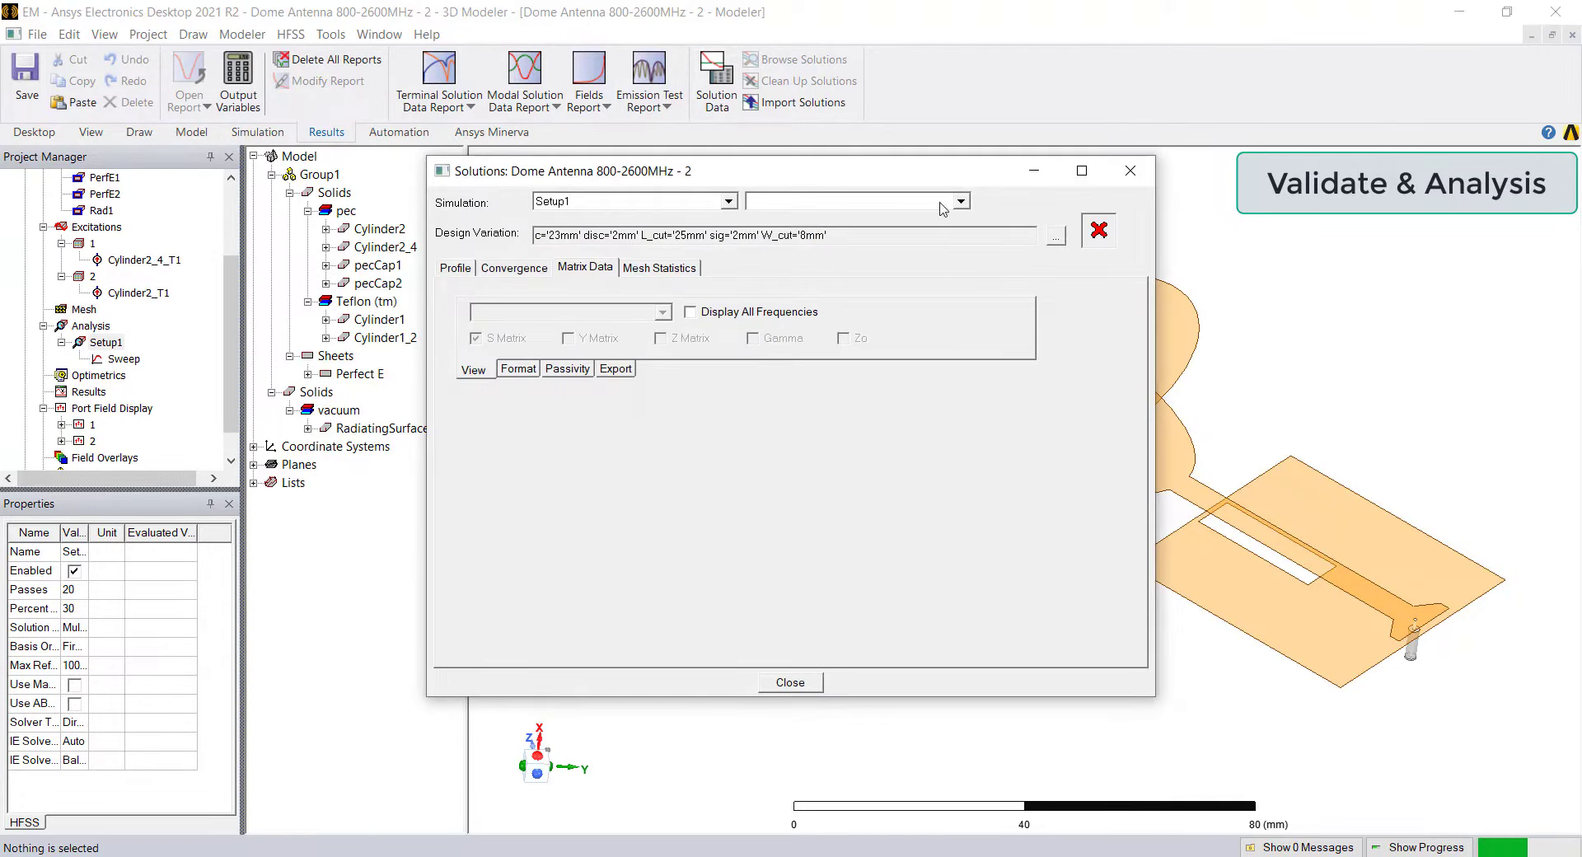
left_click_drag(903, 173, 560, 258)
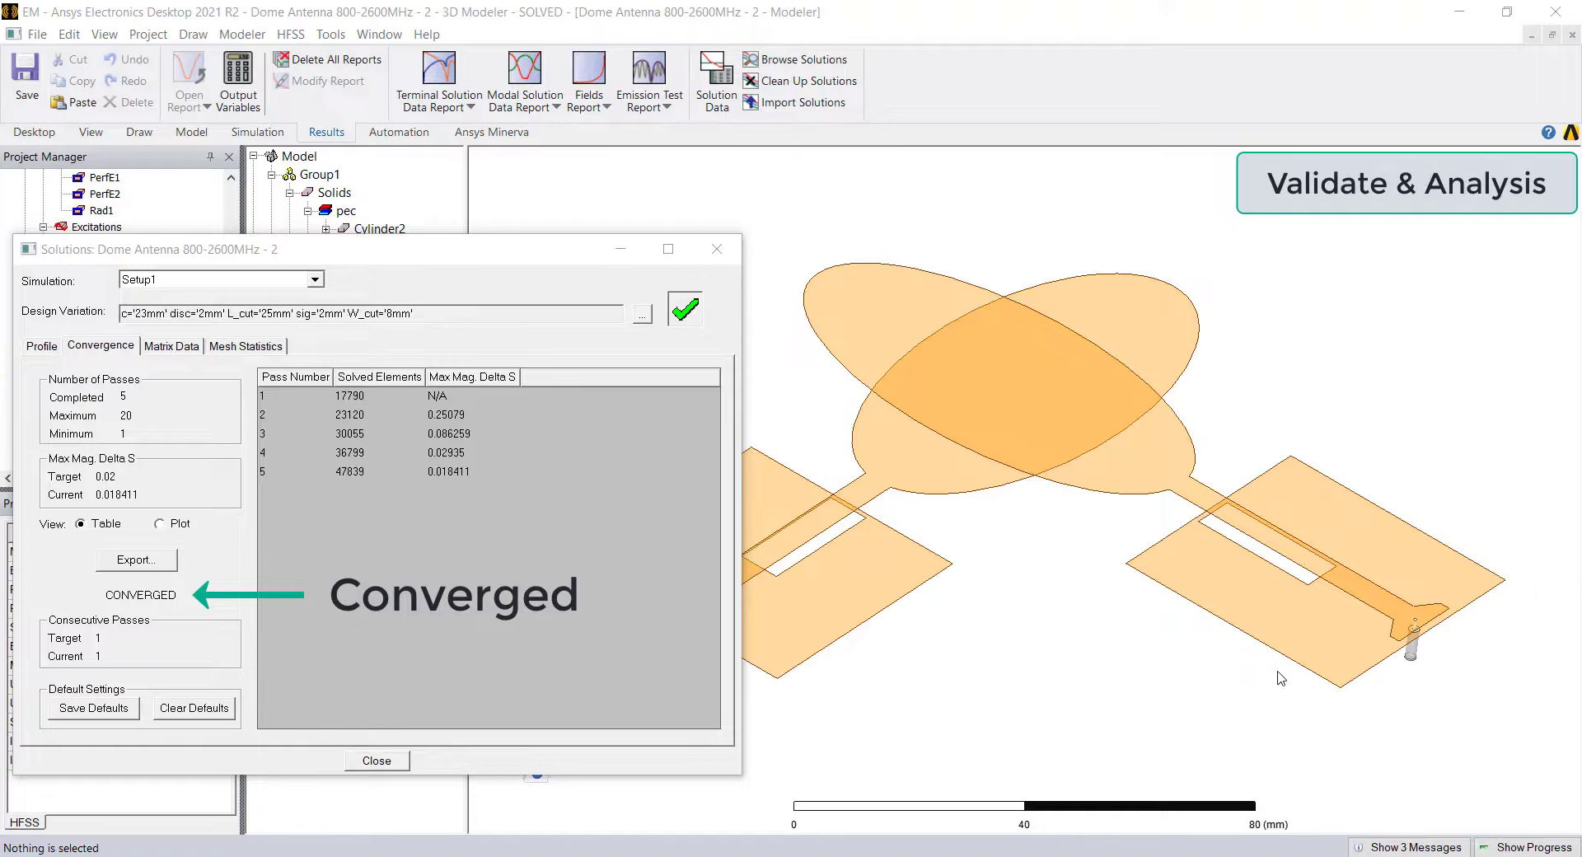
left_click_drag(176, 596, 115, 599)
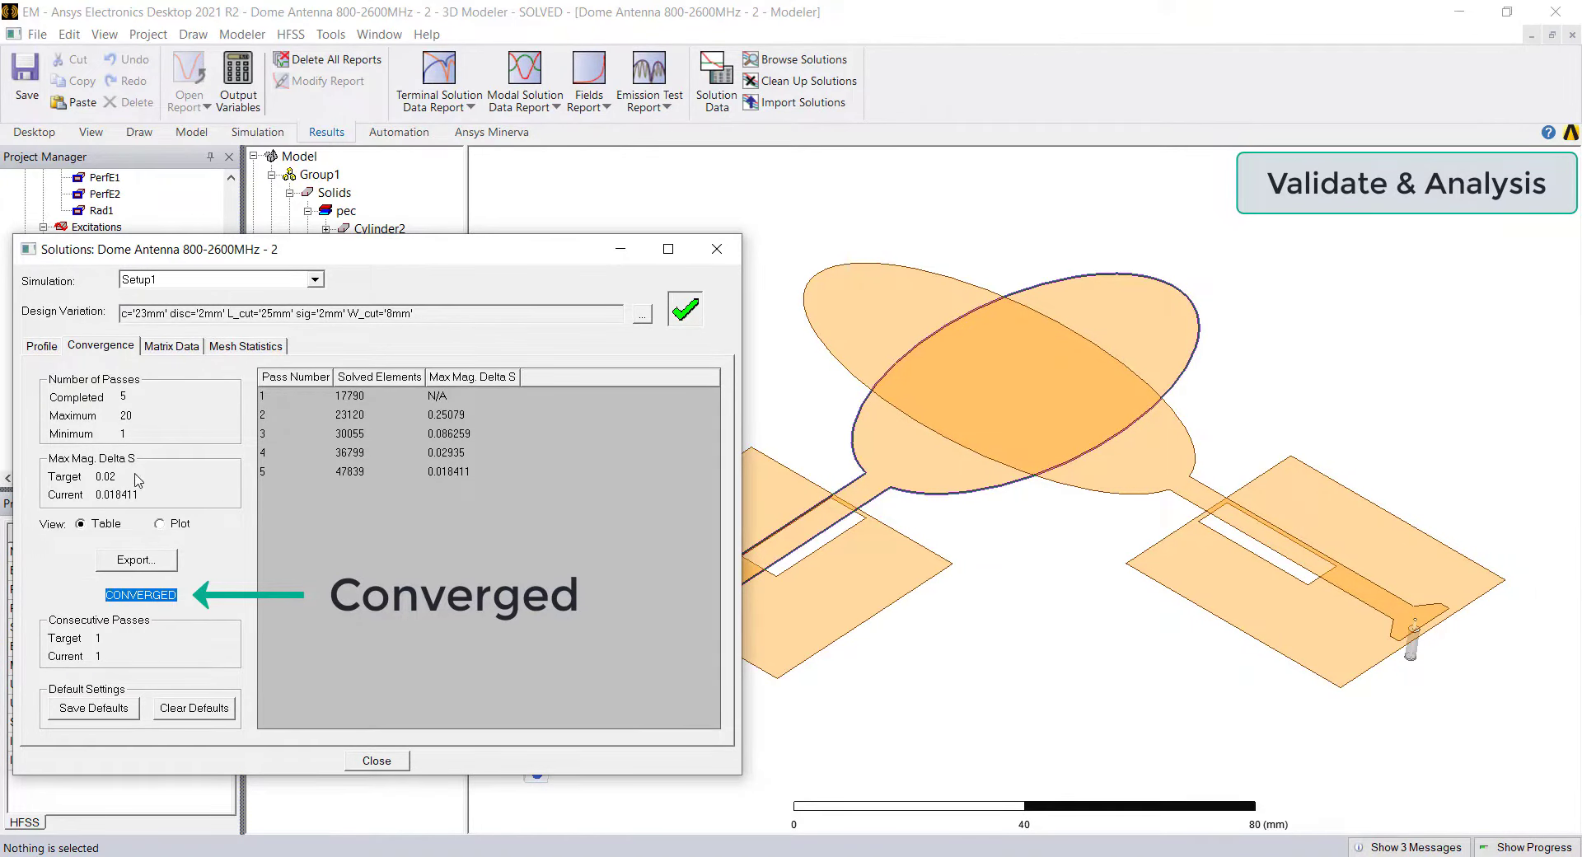
left_click(376, 760)
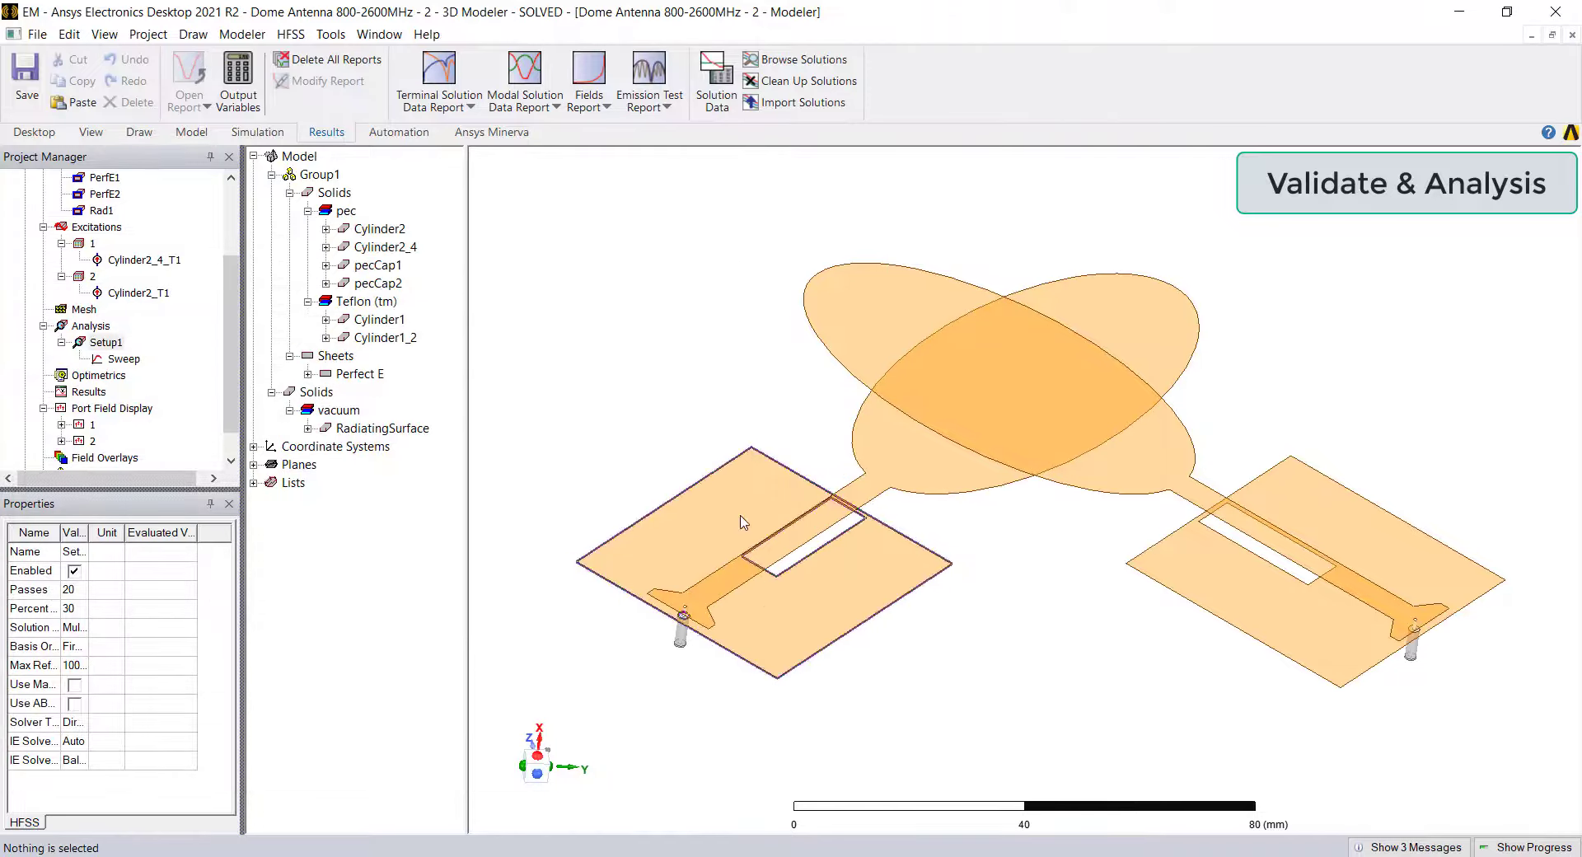
- Create a rectangular terminal S-parameter plot in dB with the traces St(Cylinder2_4_T1,Cylinder2_4_T1) and St(Cylinder2_4_T1,Cylinder2_T1)
left_click(88, 393)
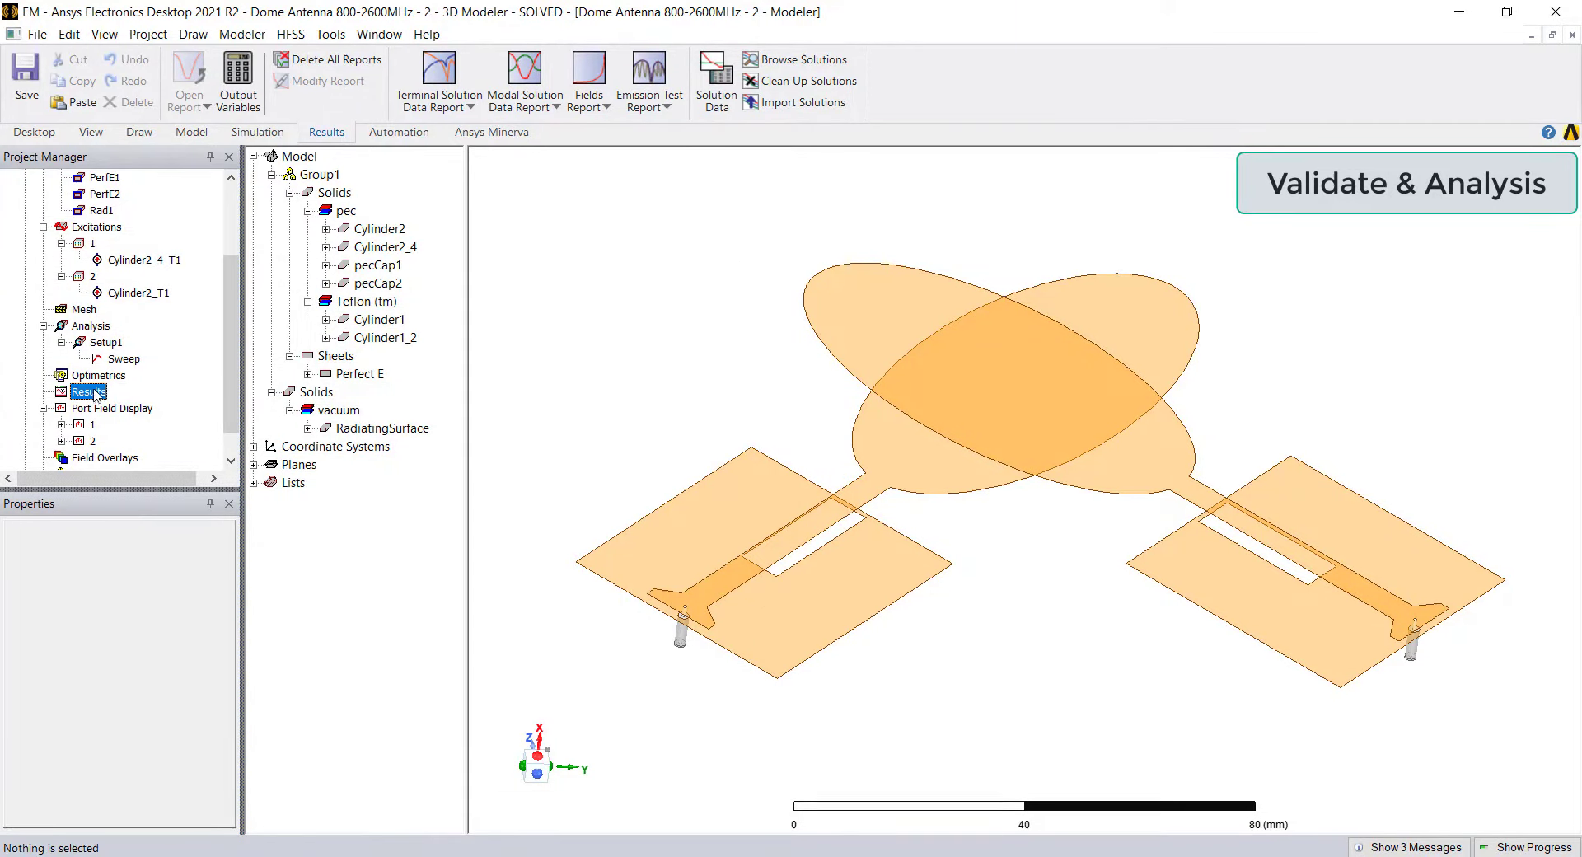
right_click(97, 394)
left_click(494, 344)
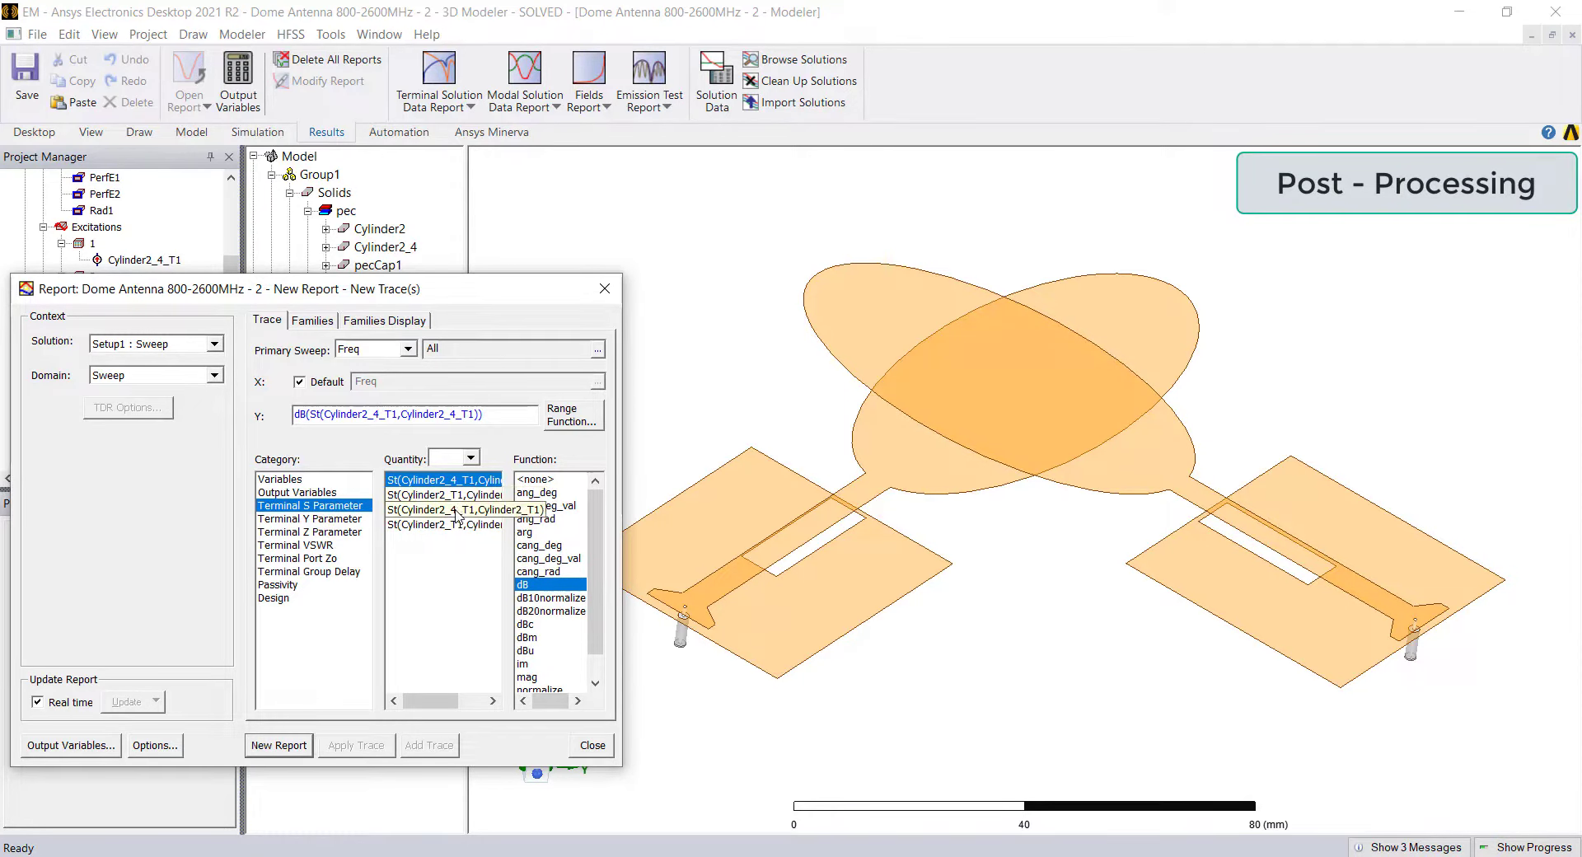
left_click(457, 511, "ctrl")
left_click(280, 746)
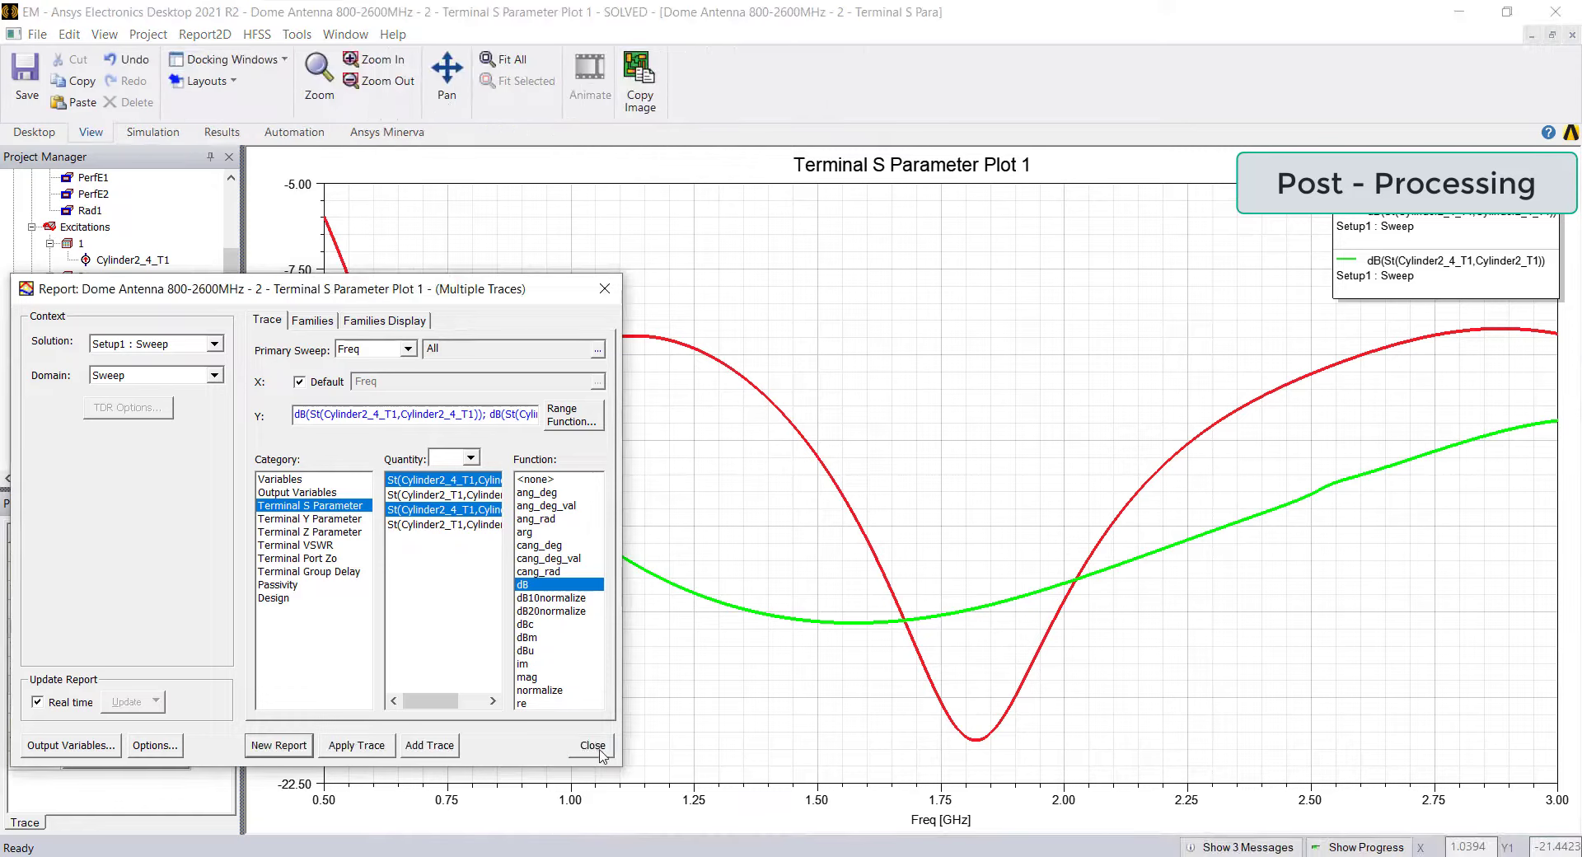
left_click(606, 750)
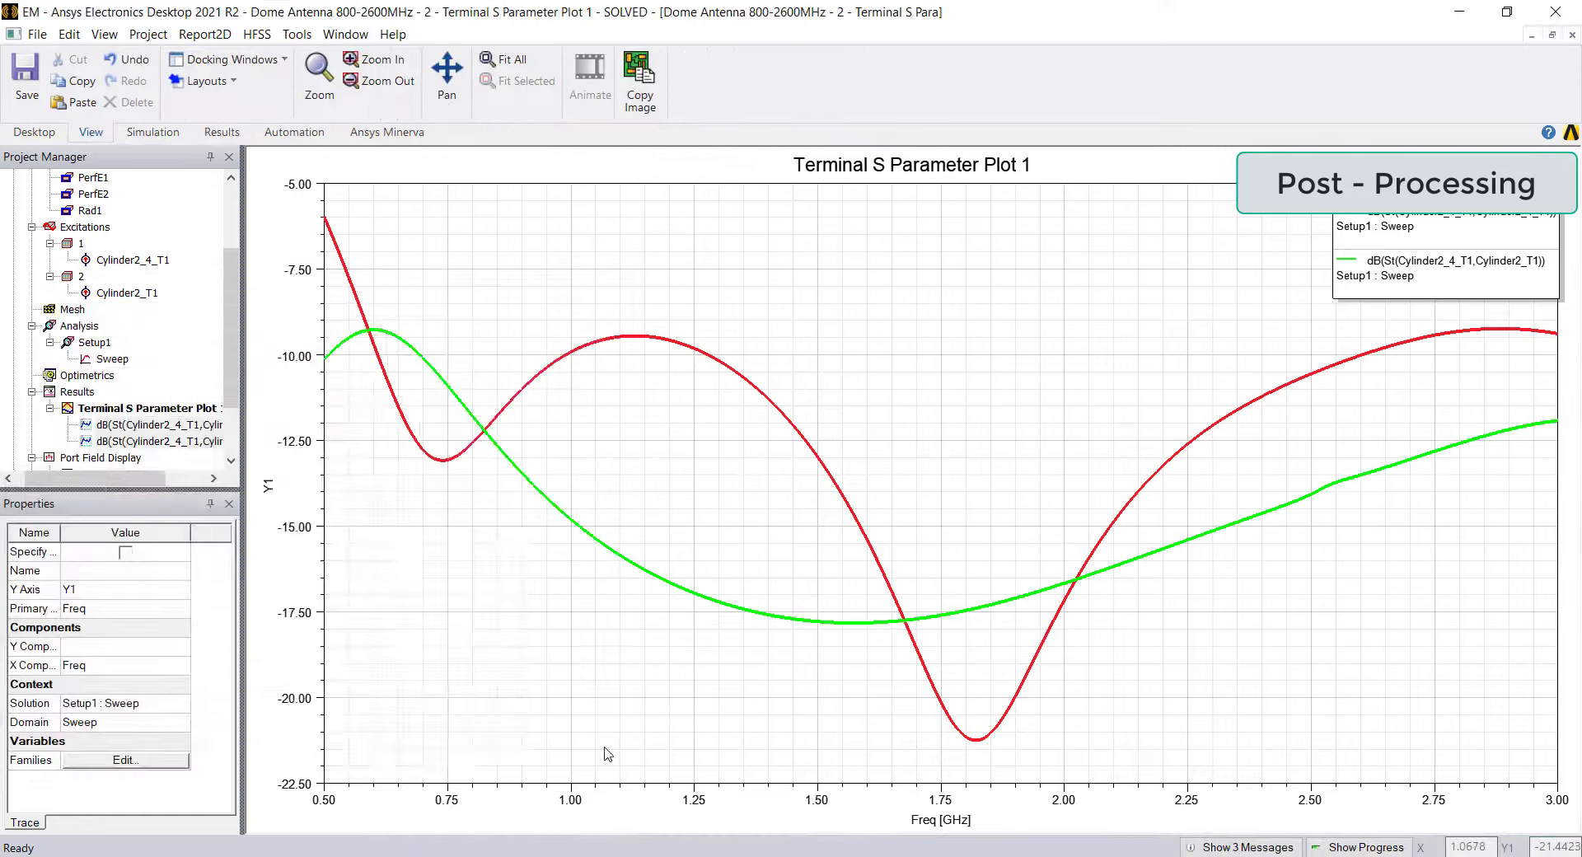
- Add a horizontal Y marker to the S-parameter plot and set its value to -10
right_click(537, 595)
mouse_move(639, 294)
left_click(812, 470)
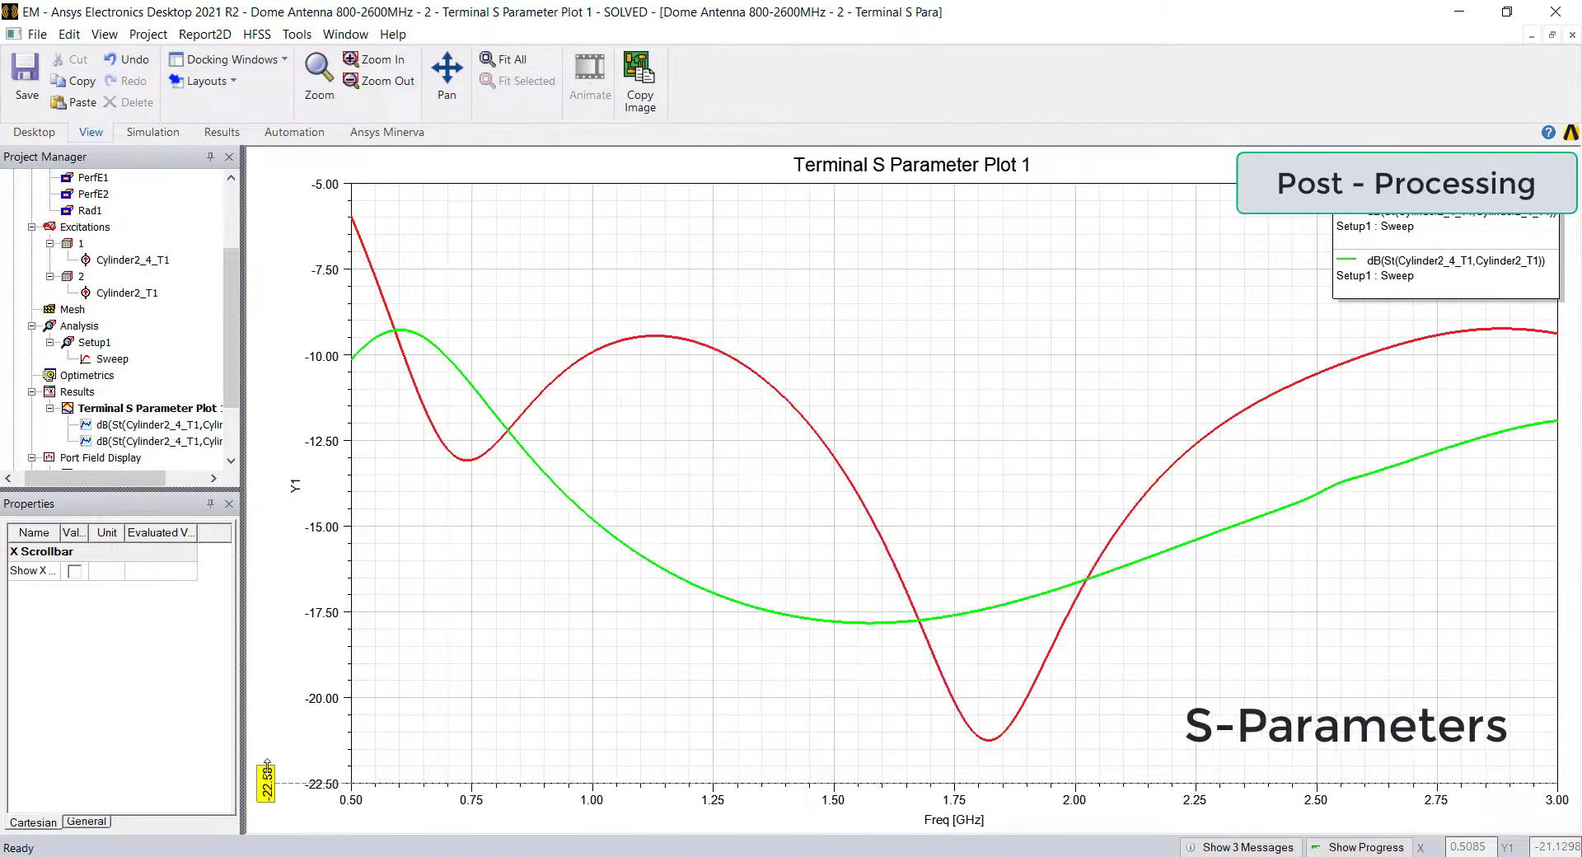
scroll(75, 709, "down", 2)
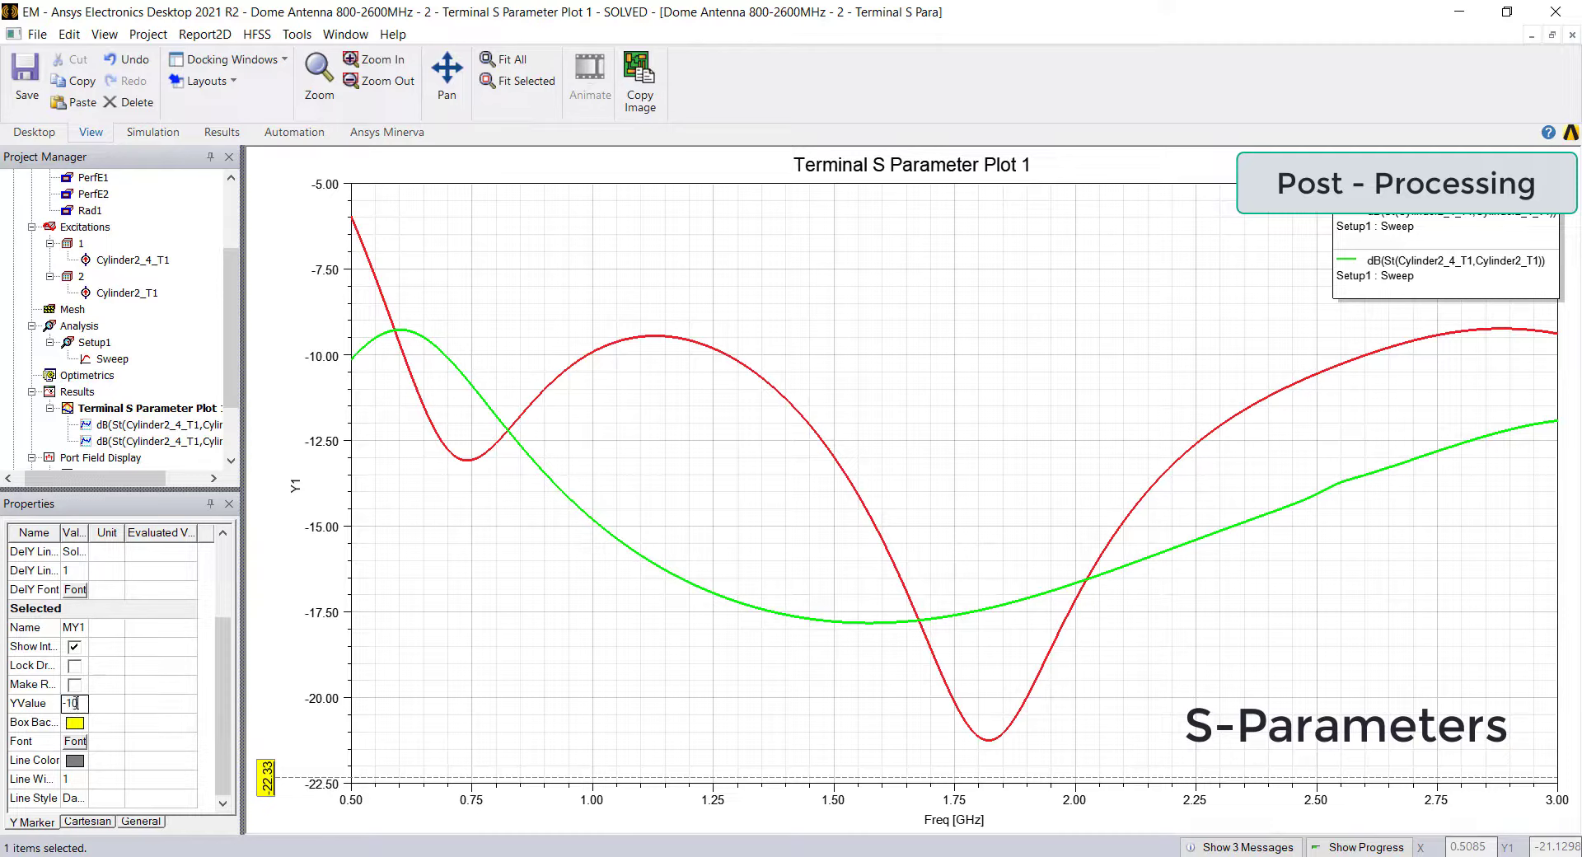
key("Return")
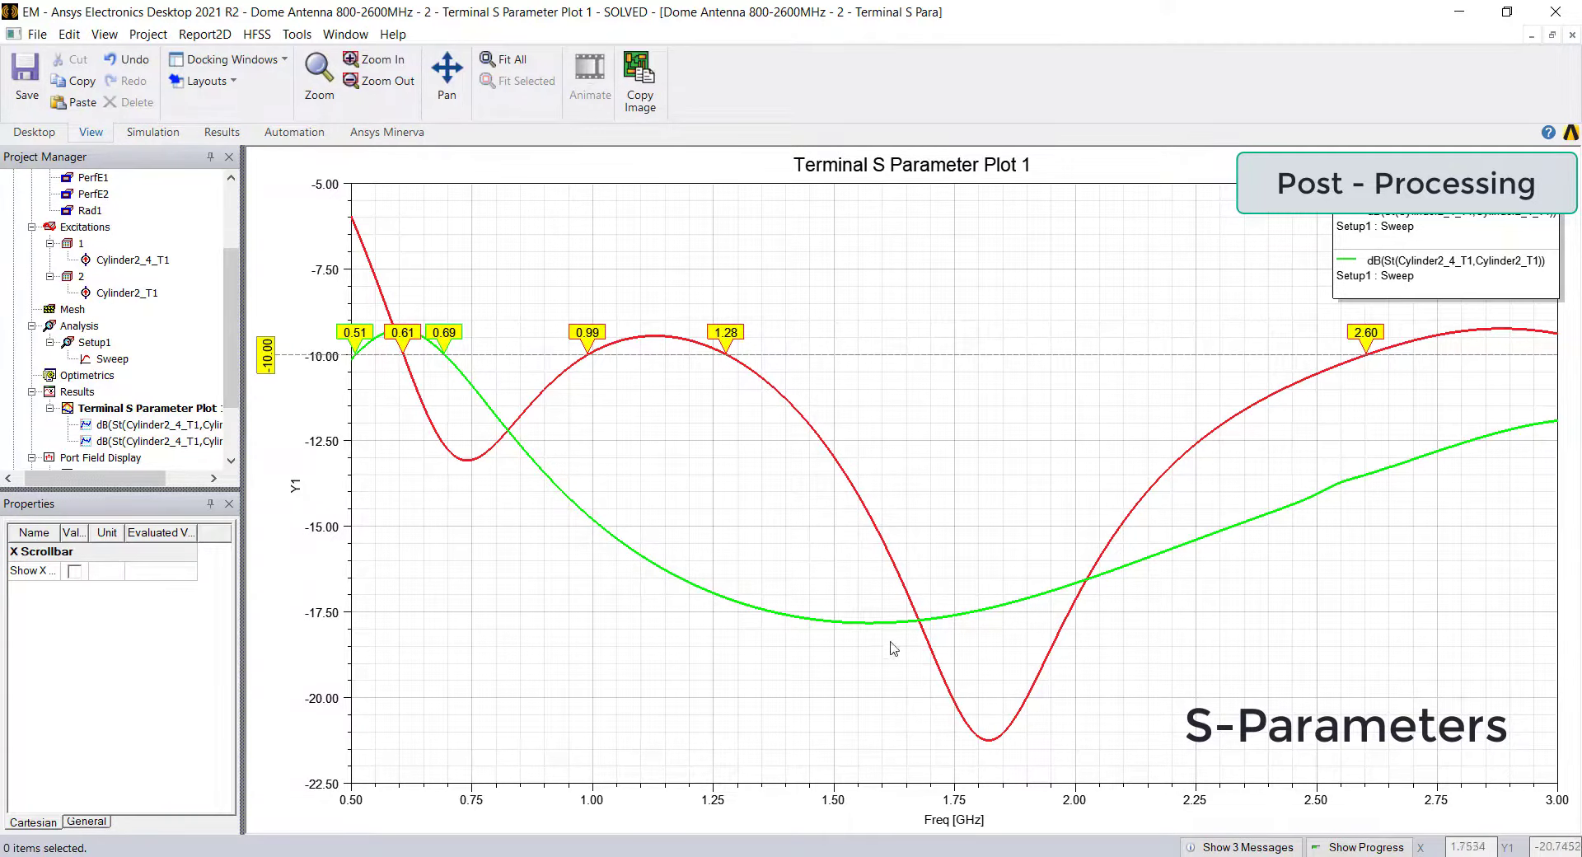
- Add a minimum marker to the reflection trace St(Cylinder2_4_T1,Cylinder2_4_T1) and select its entry in the marker table
left_click(438, 434)
right_click(437, 434)
mouse_move(486, 443)
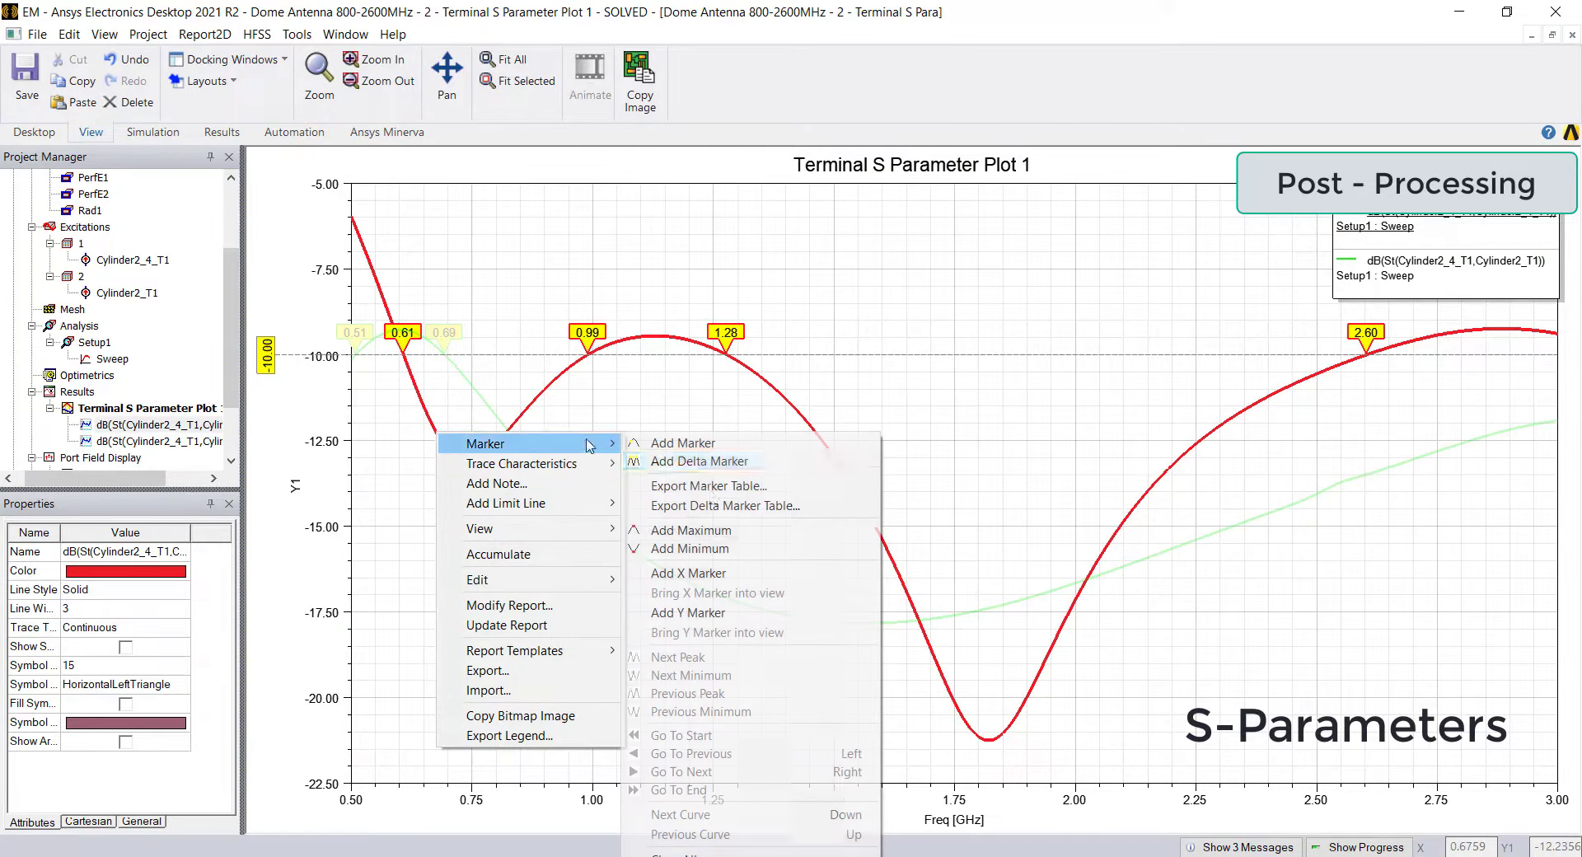
left_click(706, 549)
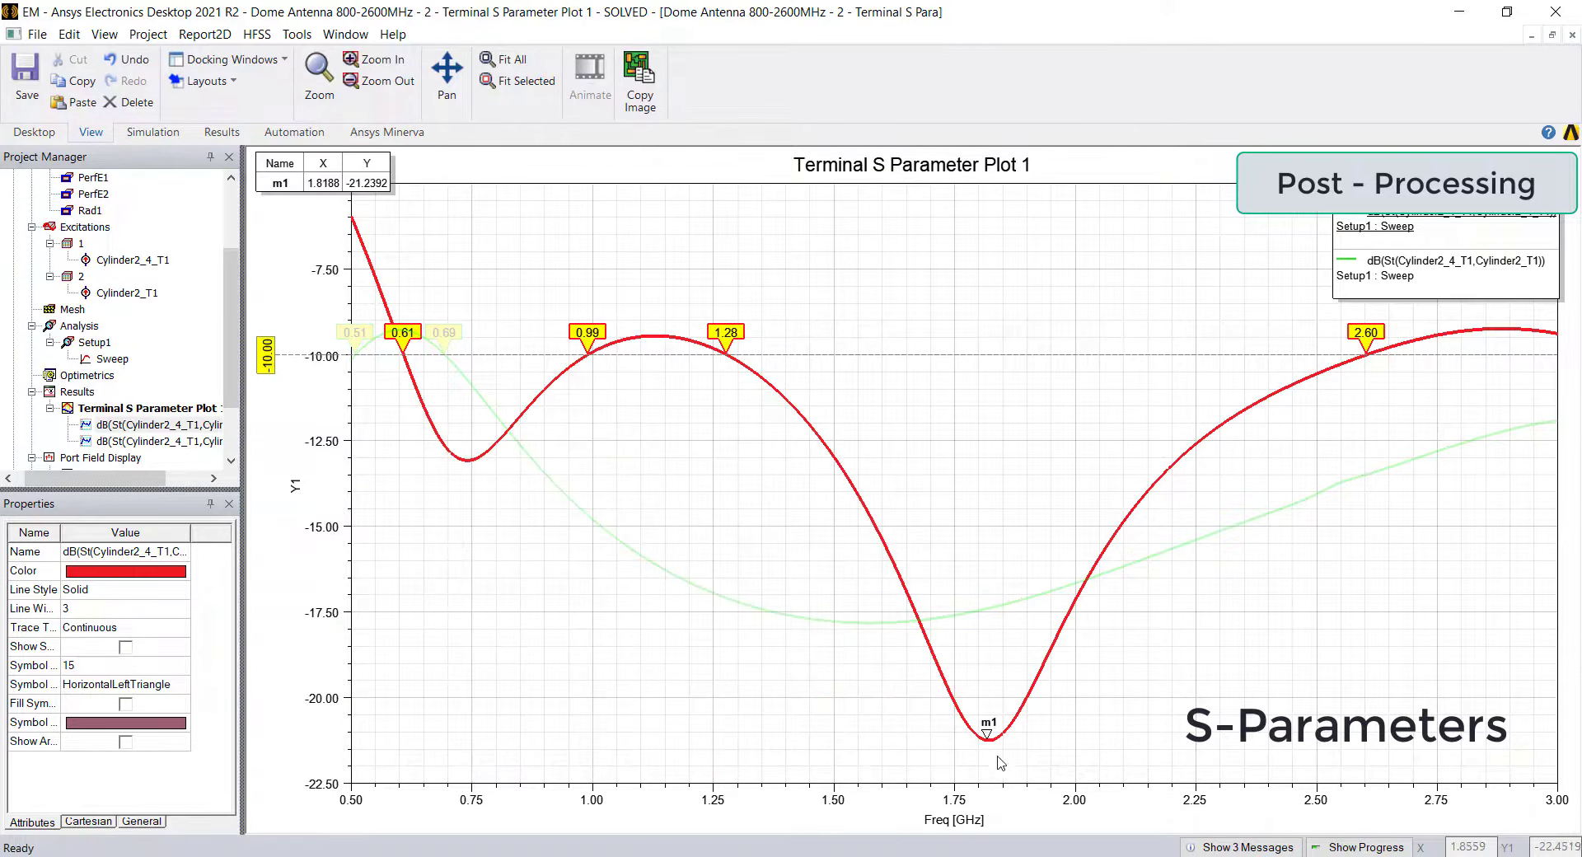
left_click(317, 183)
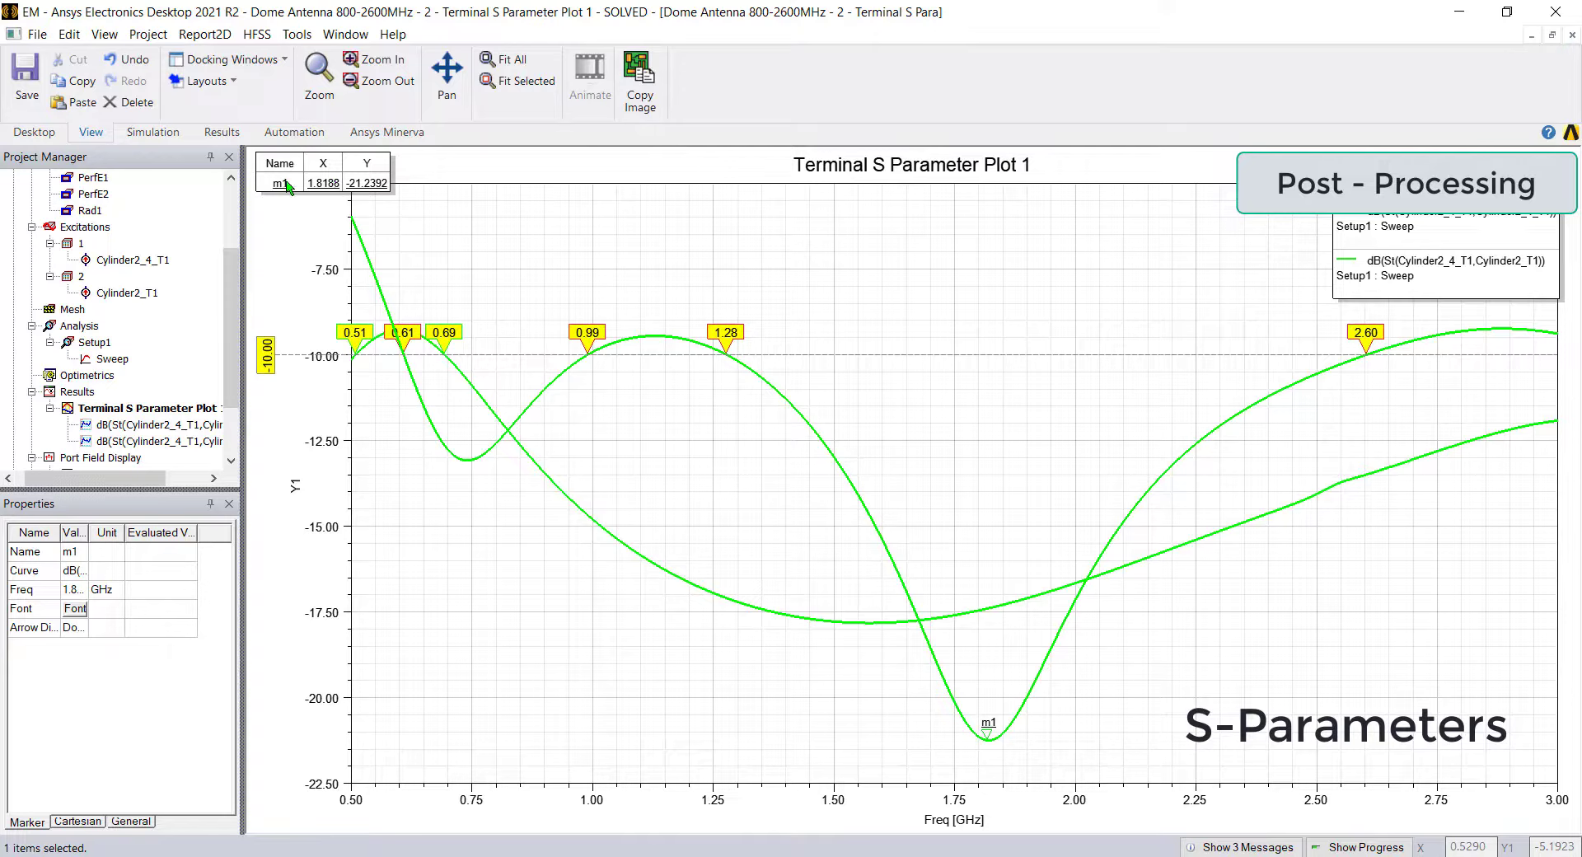
- Place markers on the reflection trace at its first dip, about 0.74 GHz, and at the upper -10 dB crossing, about 2.61 GHz
left_click(488, 453)
right_click(489, 453)
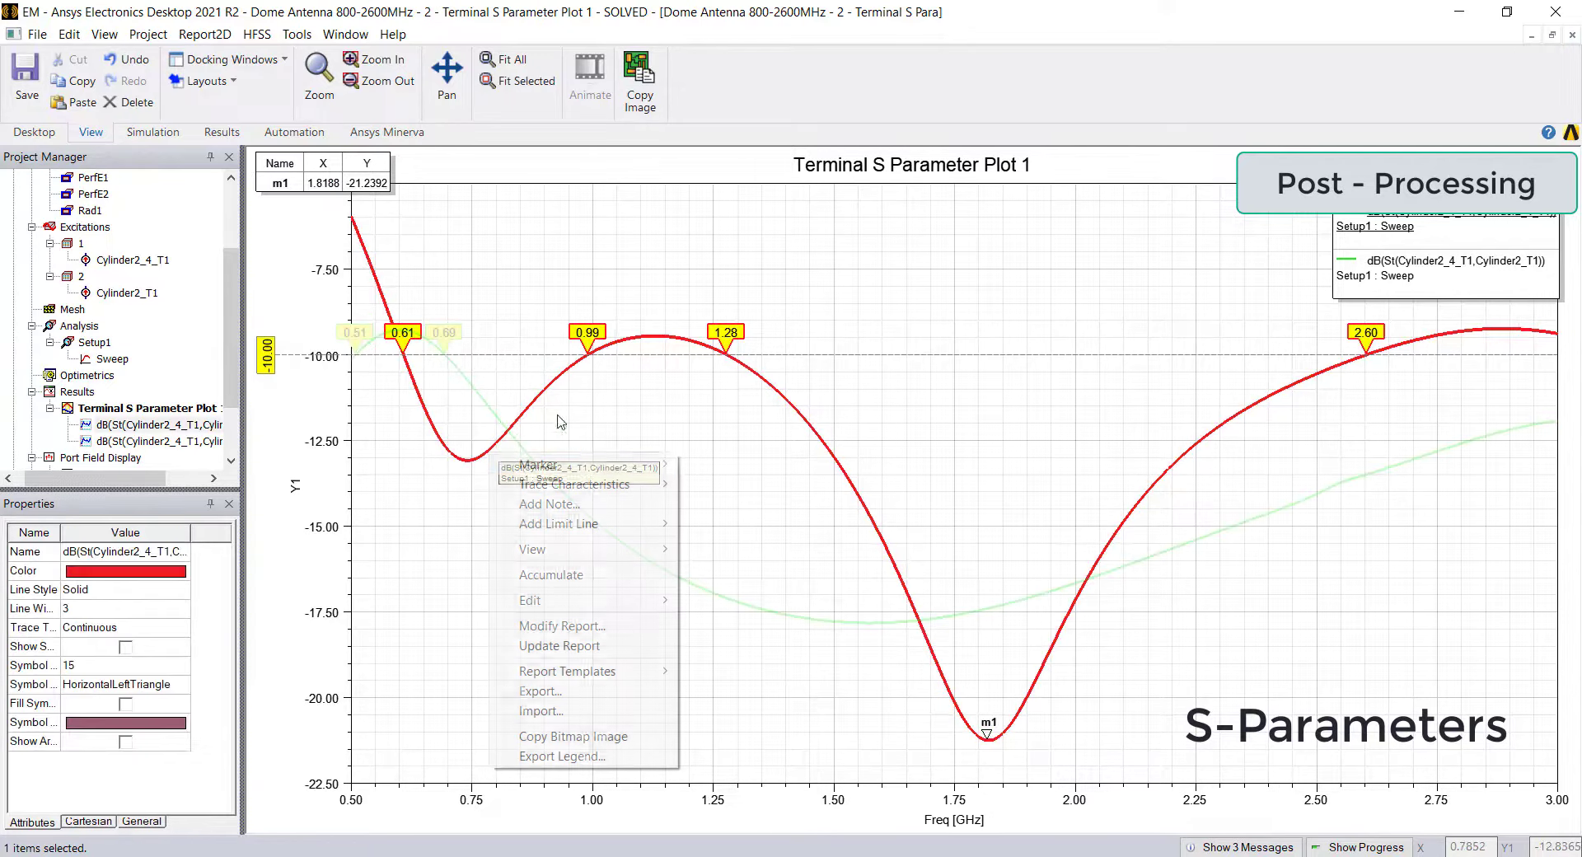
mouse_move(669, 465)
left_click(736, 65)
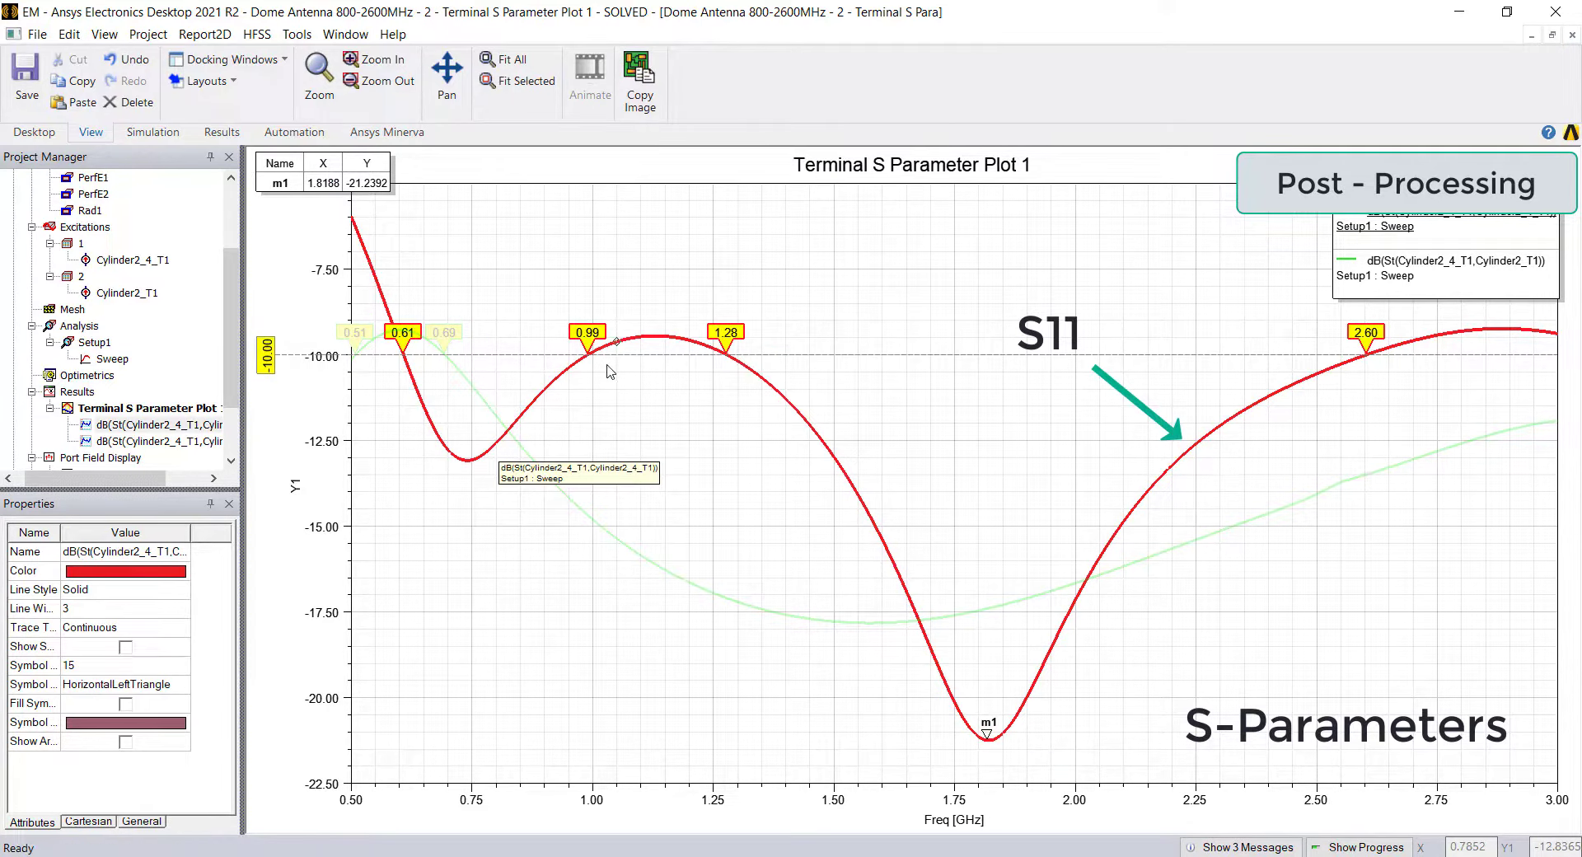
left_click(470, 472)
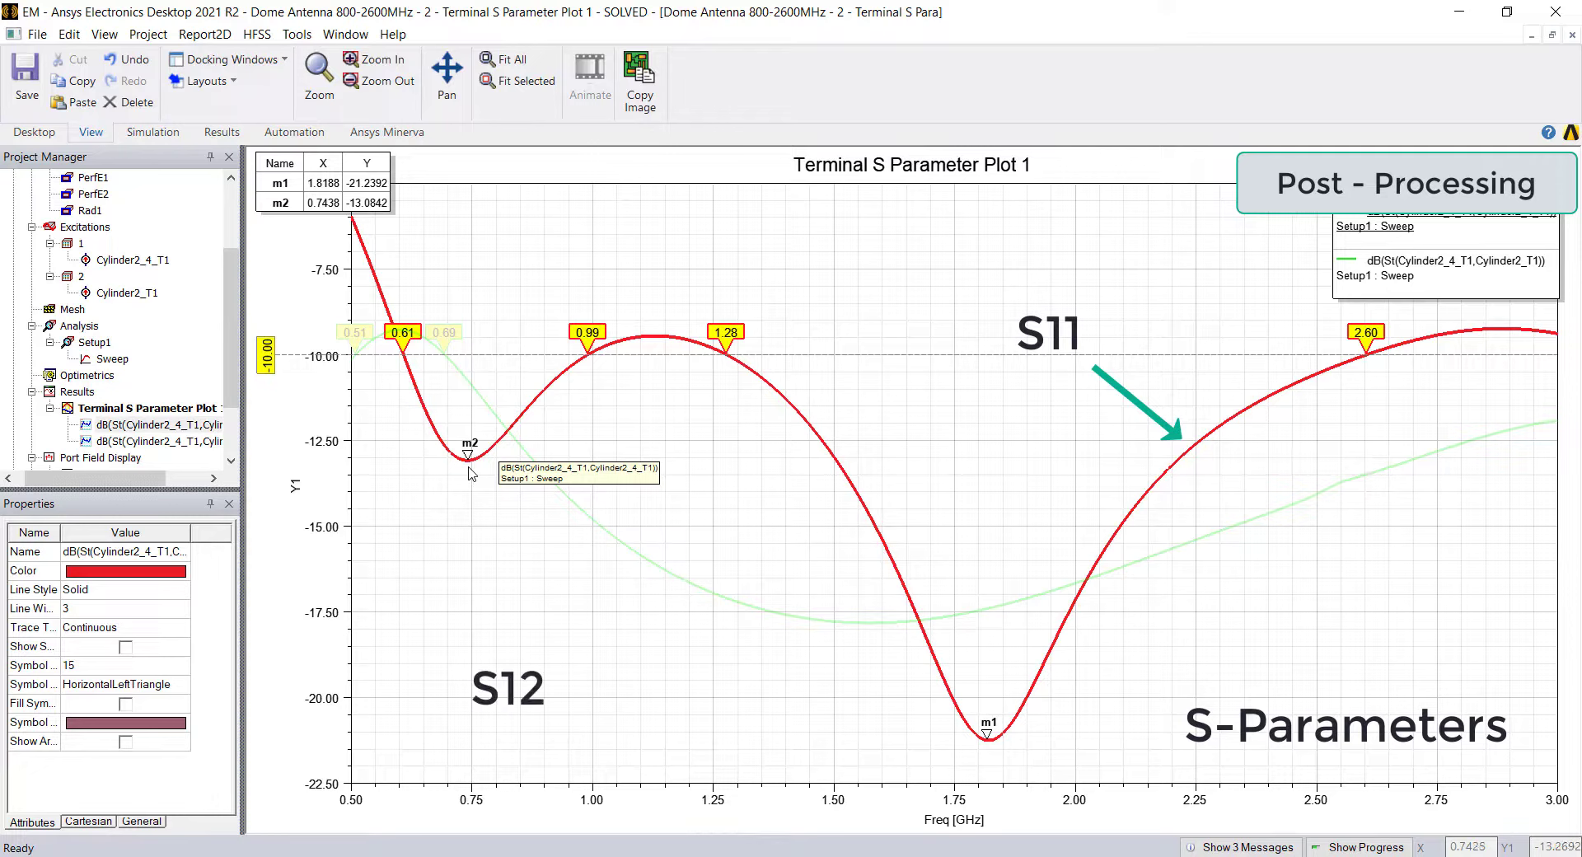
left_click(1370, 355)
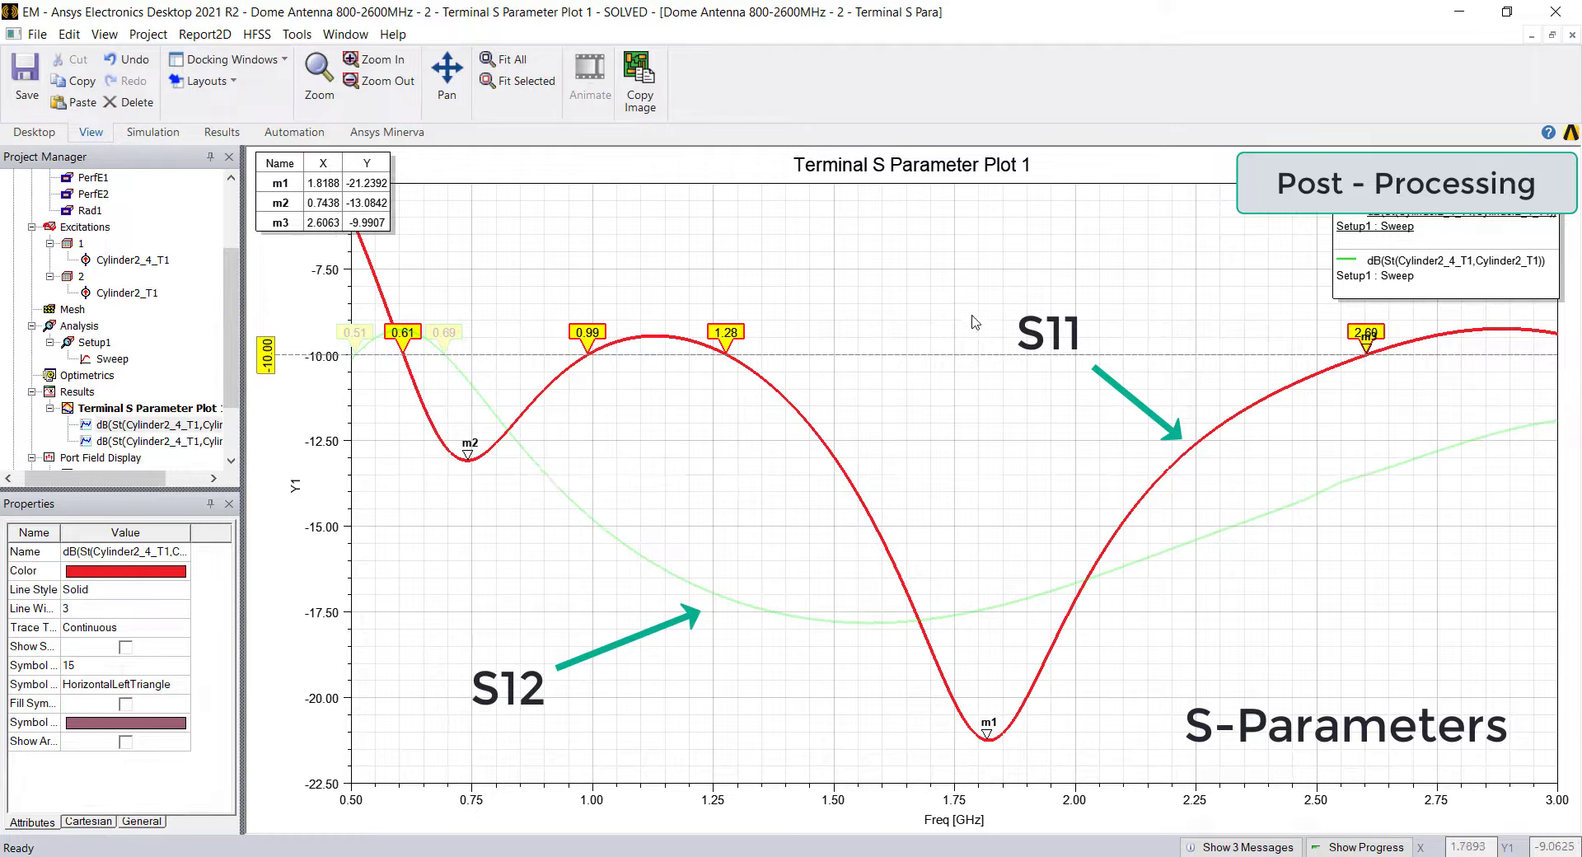
left_click(832, 371)
- Create a rectangular Terminal VSWR plot of VSWRt(Cylinder2_4_T1) over the sweep
right_click(79, 392)
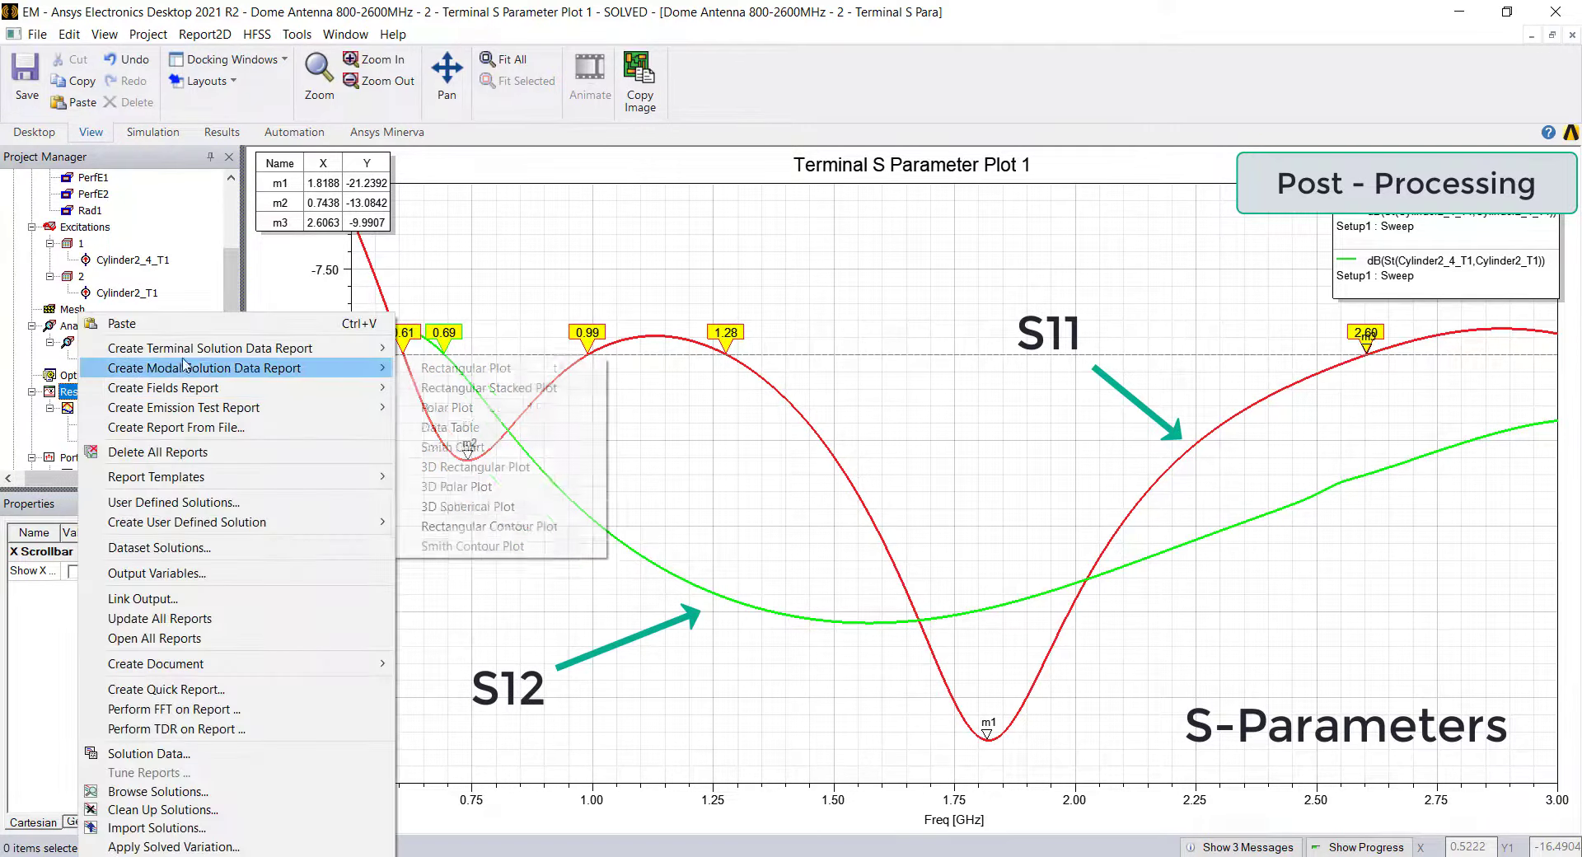
mouse_move(206, 348)
left_click(651, 350)
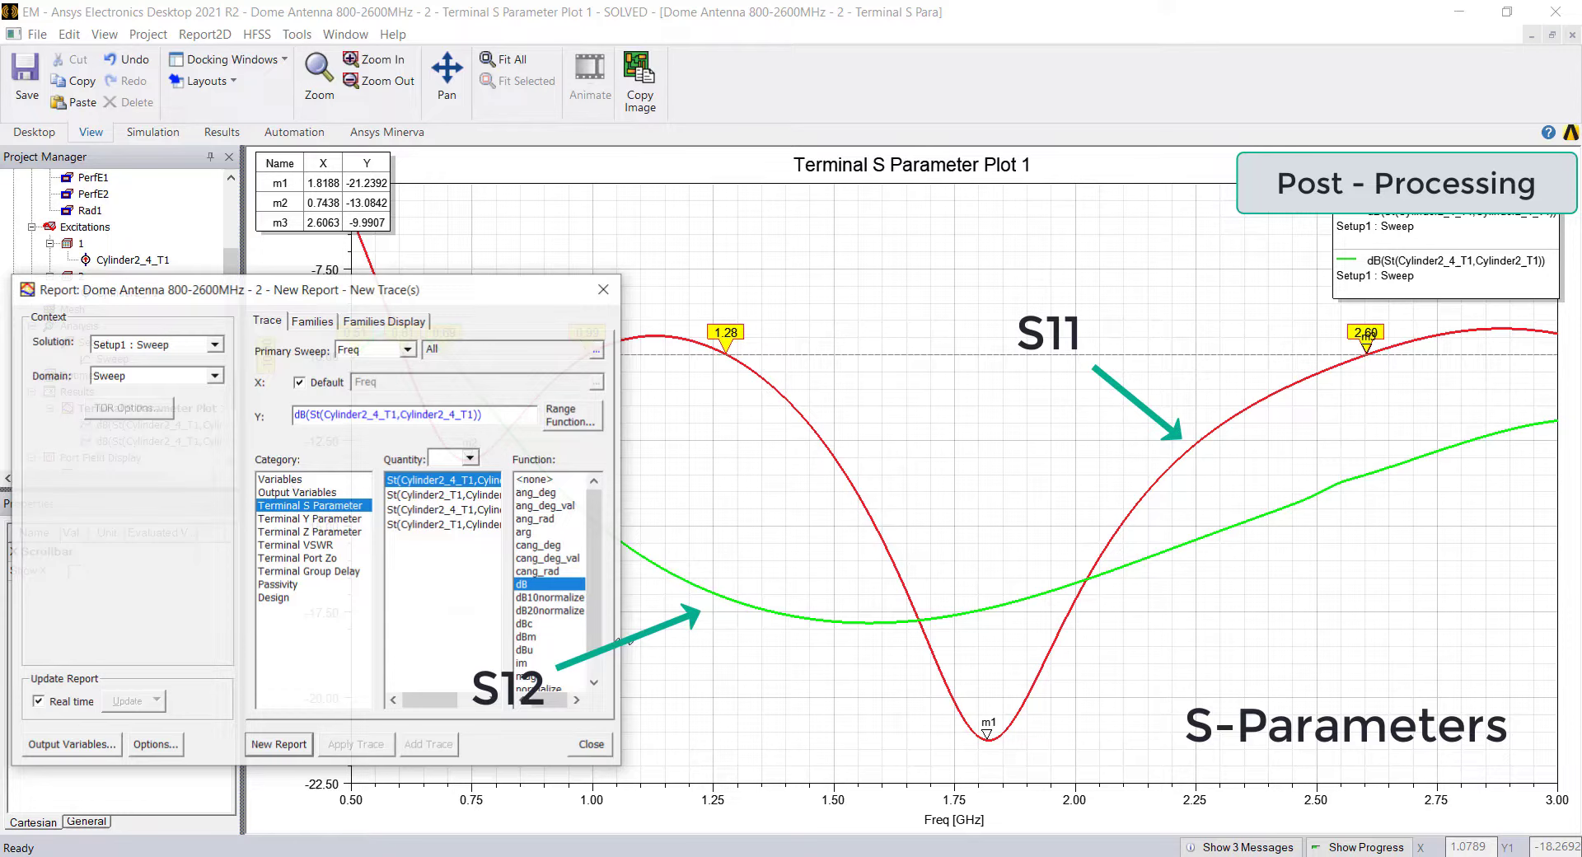
left_click(305, 545)
left_click(293, 744)
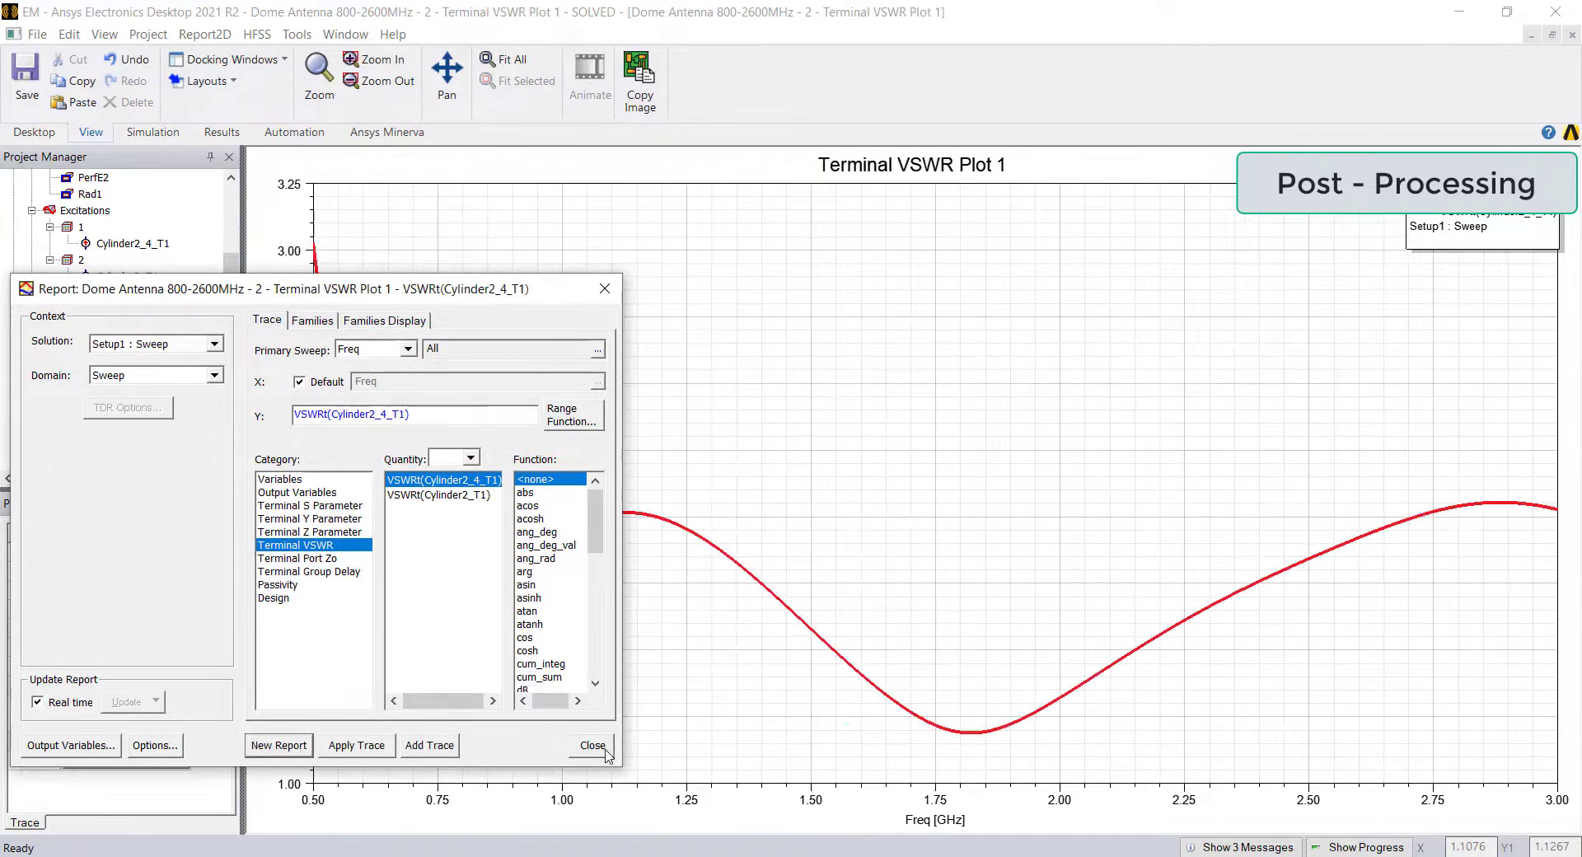
left_click(592, 746)
- Add a horizontal Y marker to the VSWR plot and set its value to 2
right_click(792, 445)
mouse_move(911, 452)
left_click(1042, 619)
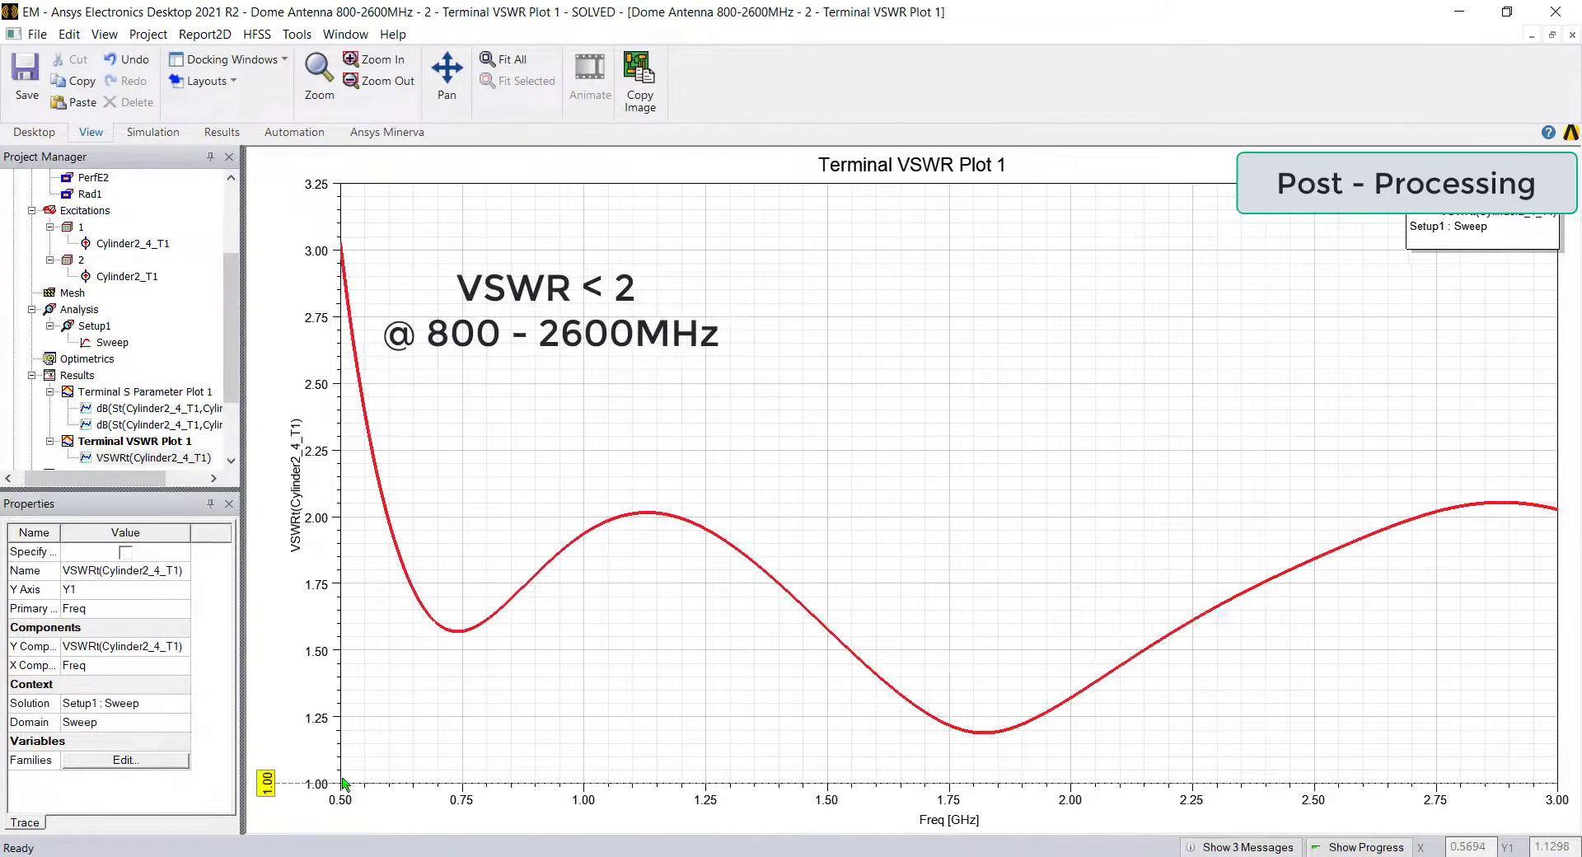
scroll(105, 744, "down", 2)
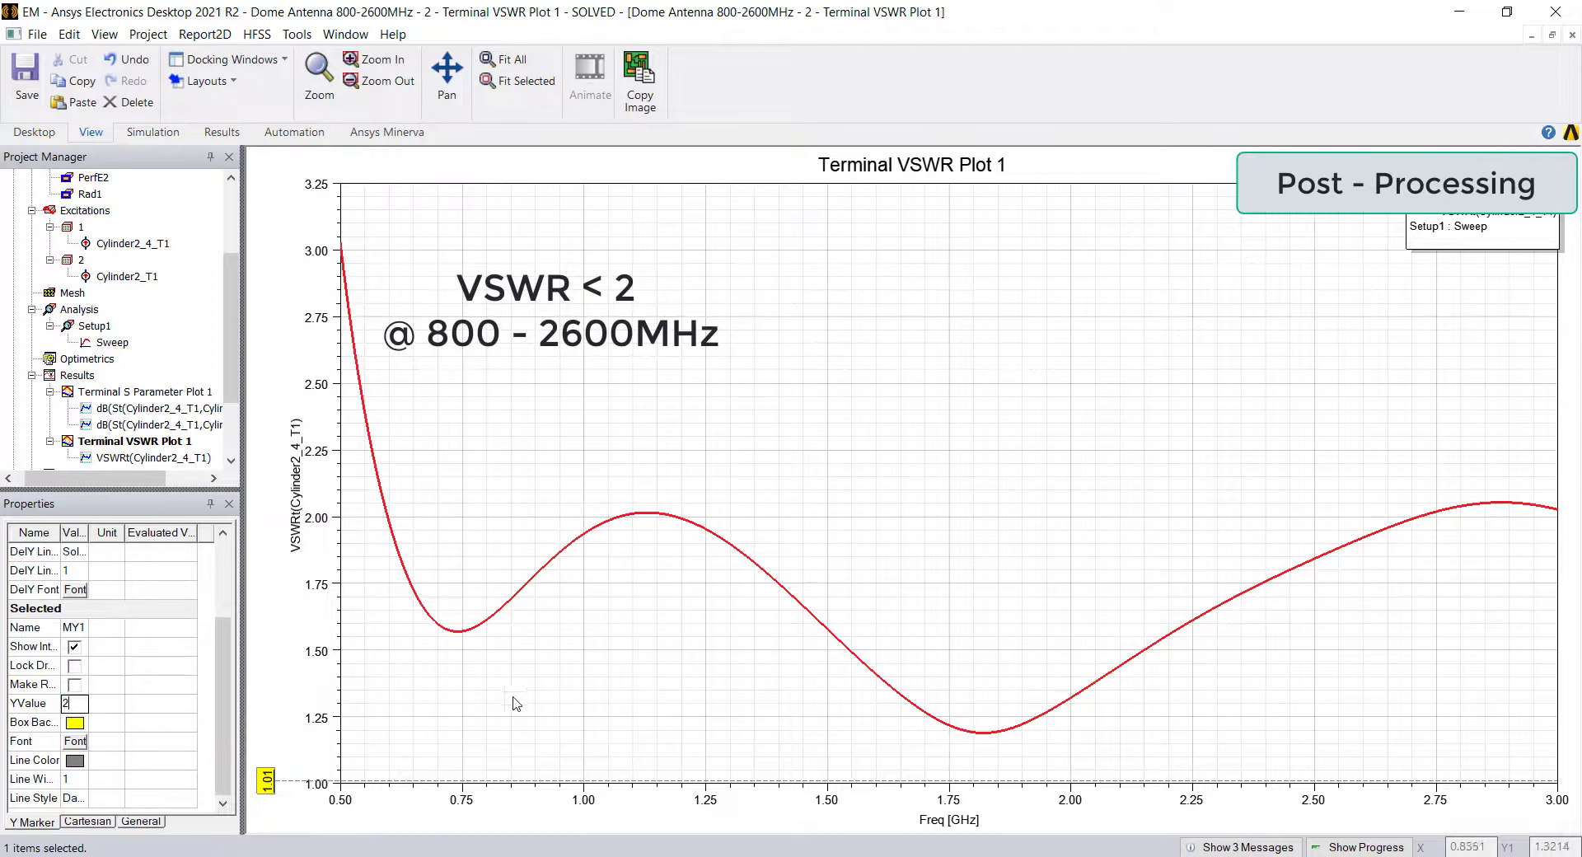
type("2")
key("Return")
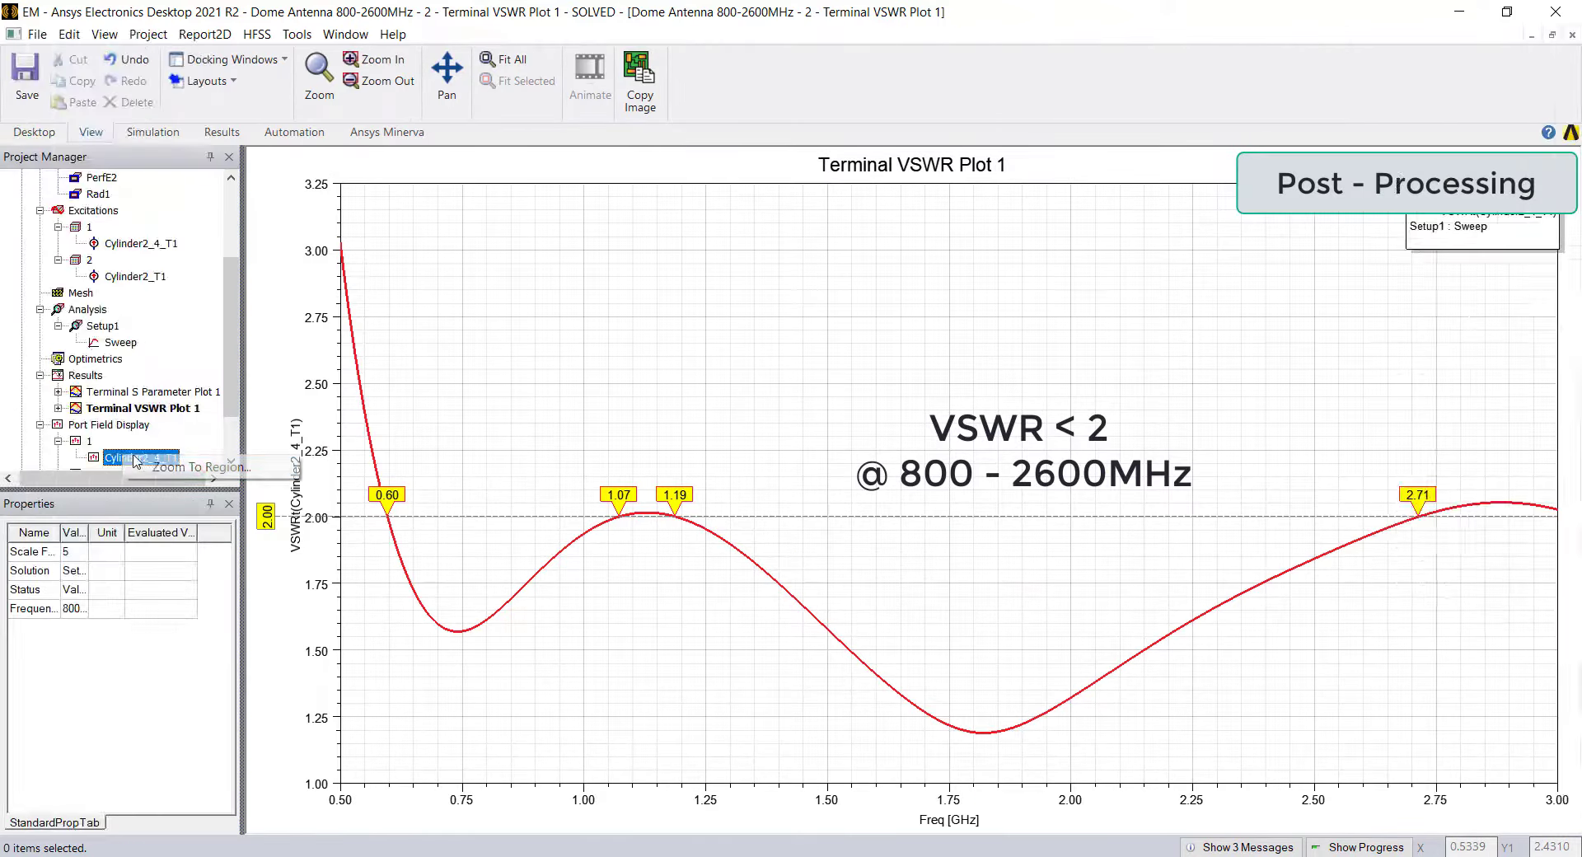
- Zoom the model view to the region of port 1's Cylinder2_4_T1 field display
right_click(125, 459)
left_click(167, 467)
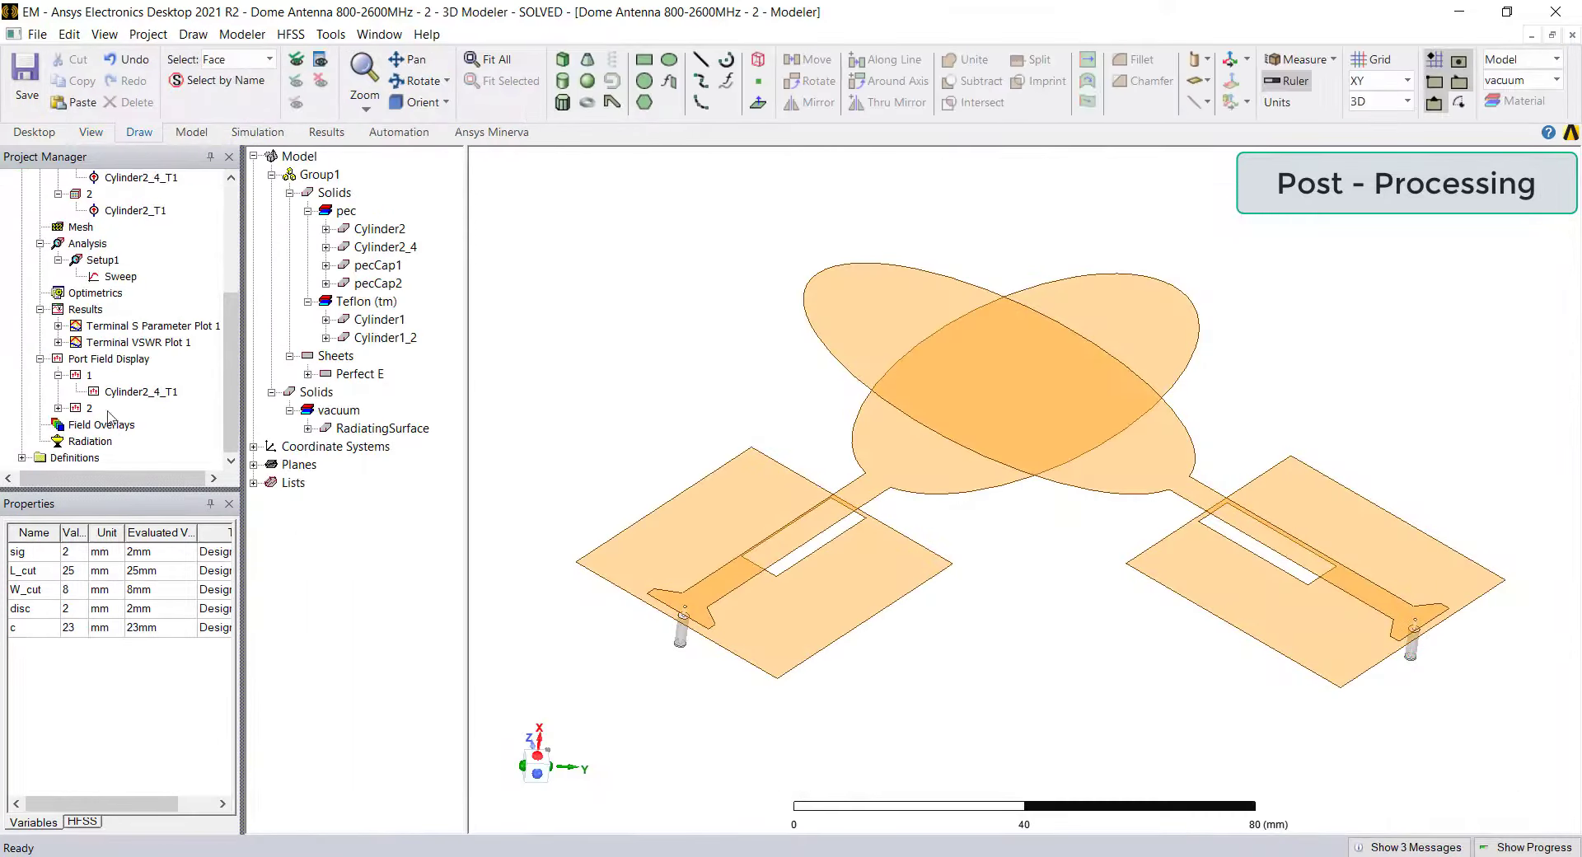
- Zoom to the port regions of Cylinder2_4_T1 and Cylinder2_T1 to inspect the E-field vectors at both ports
left_click(88, 376)
right_click(124, 392)
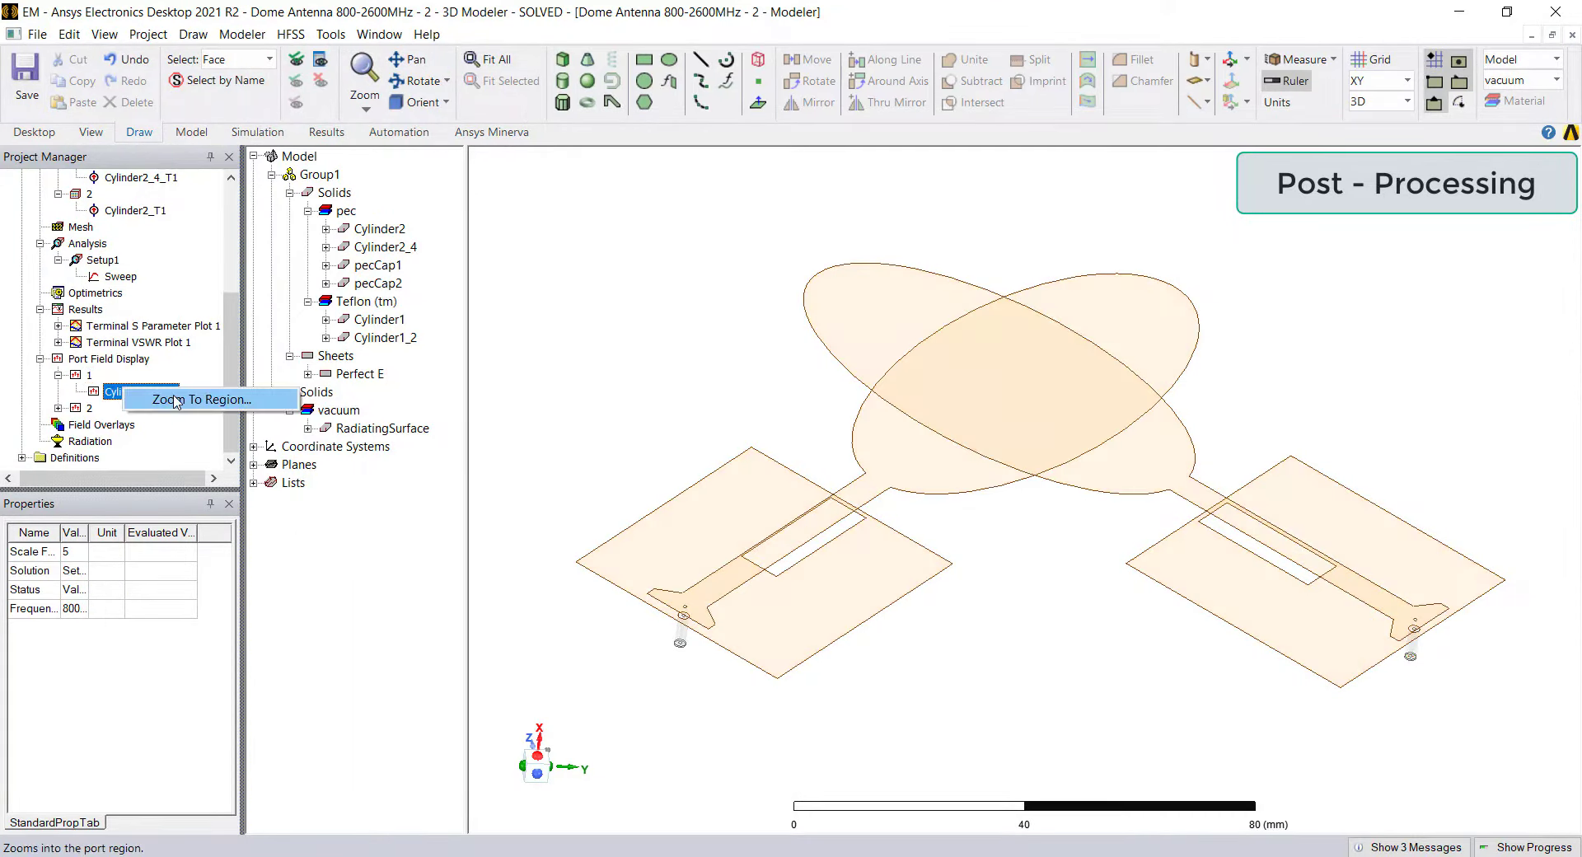
left_click(165, 400)
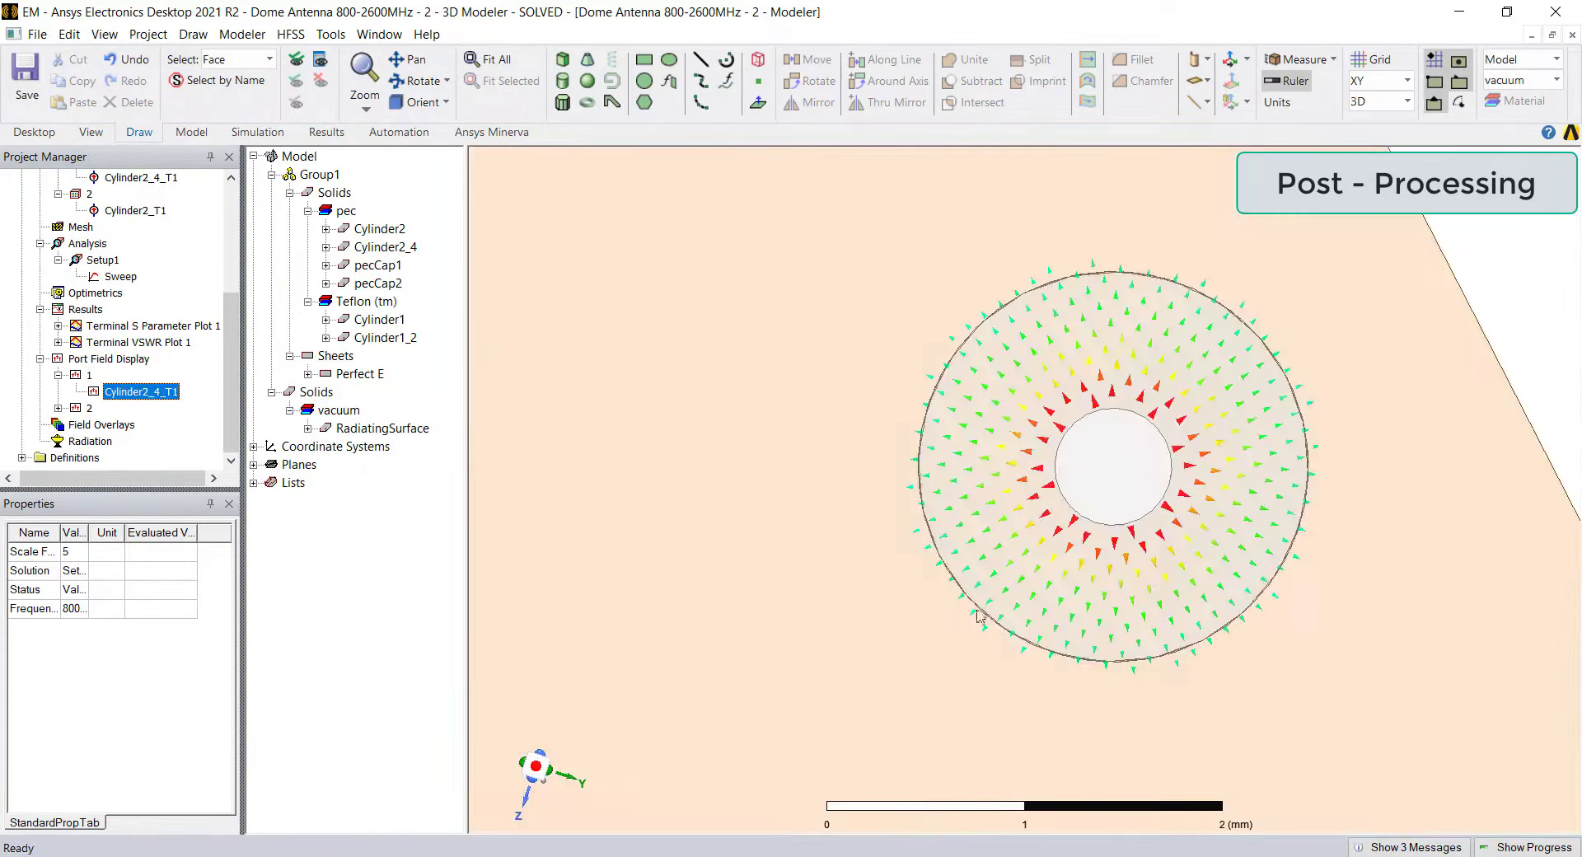
left_click(58, 407)
right_click(130, 425)
left_click(208, 433)
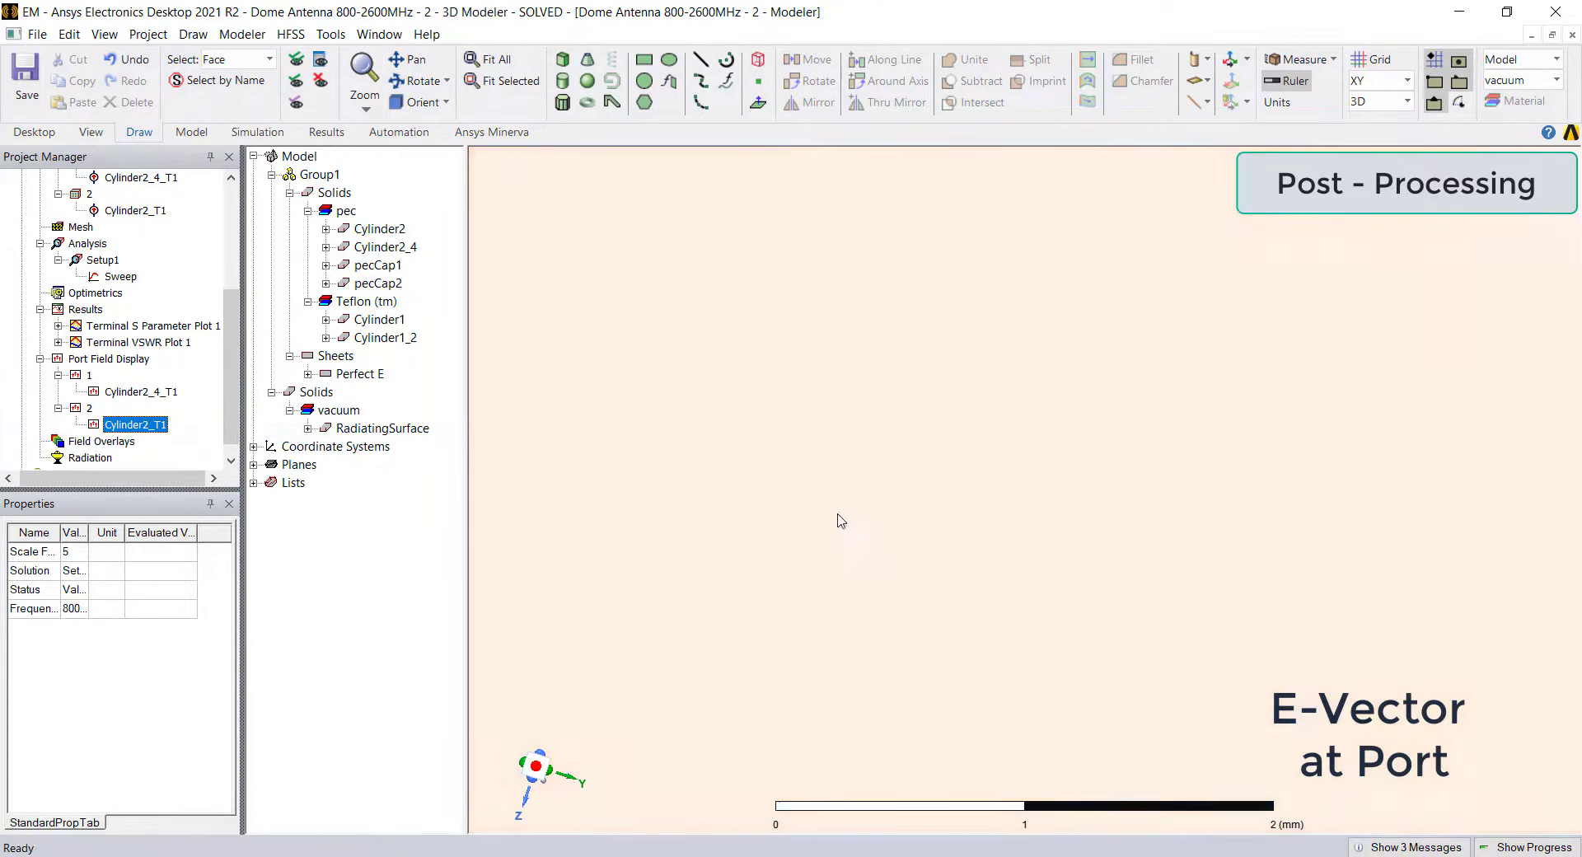
- Fit the whole antenna in the model view and orient it to Front (-X)
key("ctrl+d")
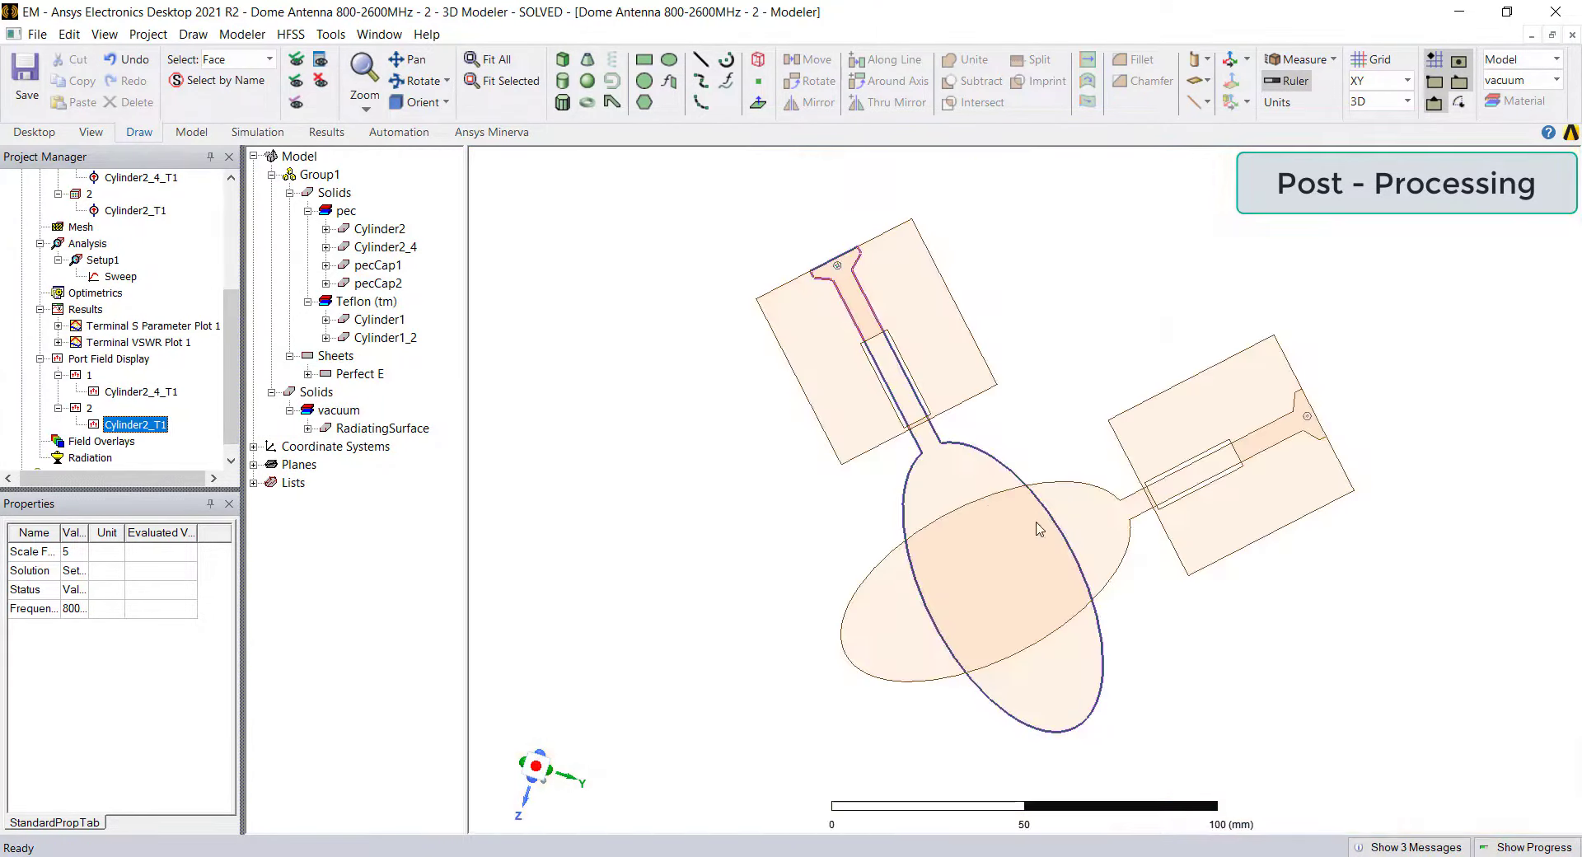
left_click(701, 276)
left_click(443, 103)
left_click(446, 102)
left_click(461, 198)
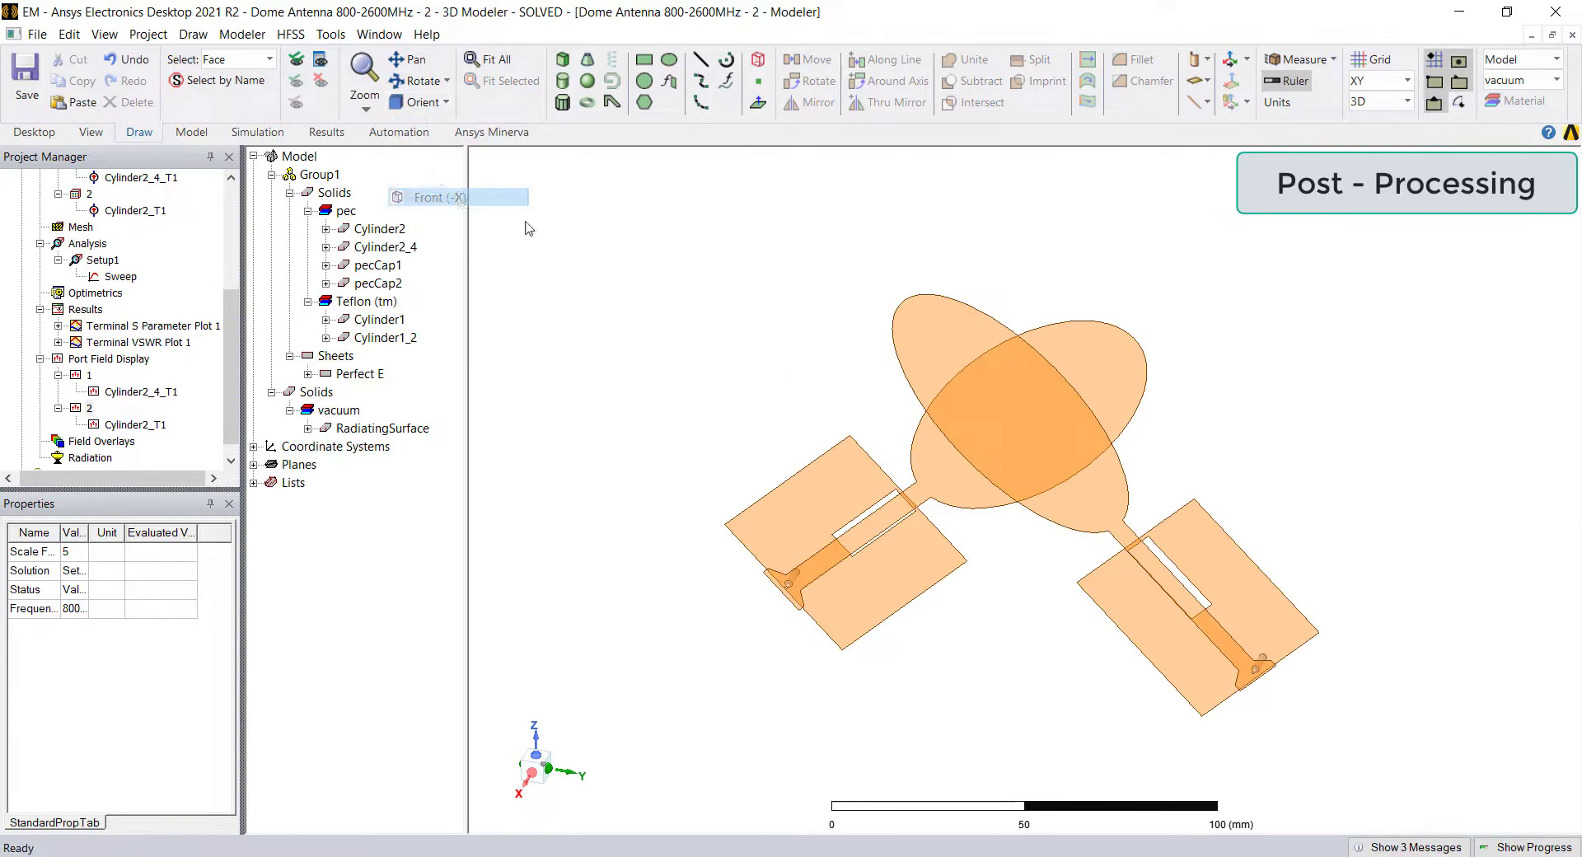
scroll(1036, 594, "up", 1)
scroll(120, 424, "down", 1)
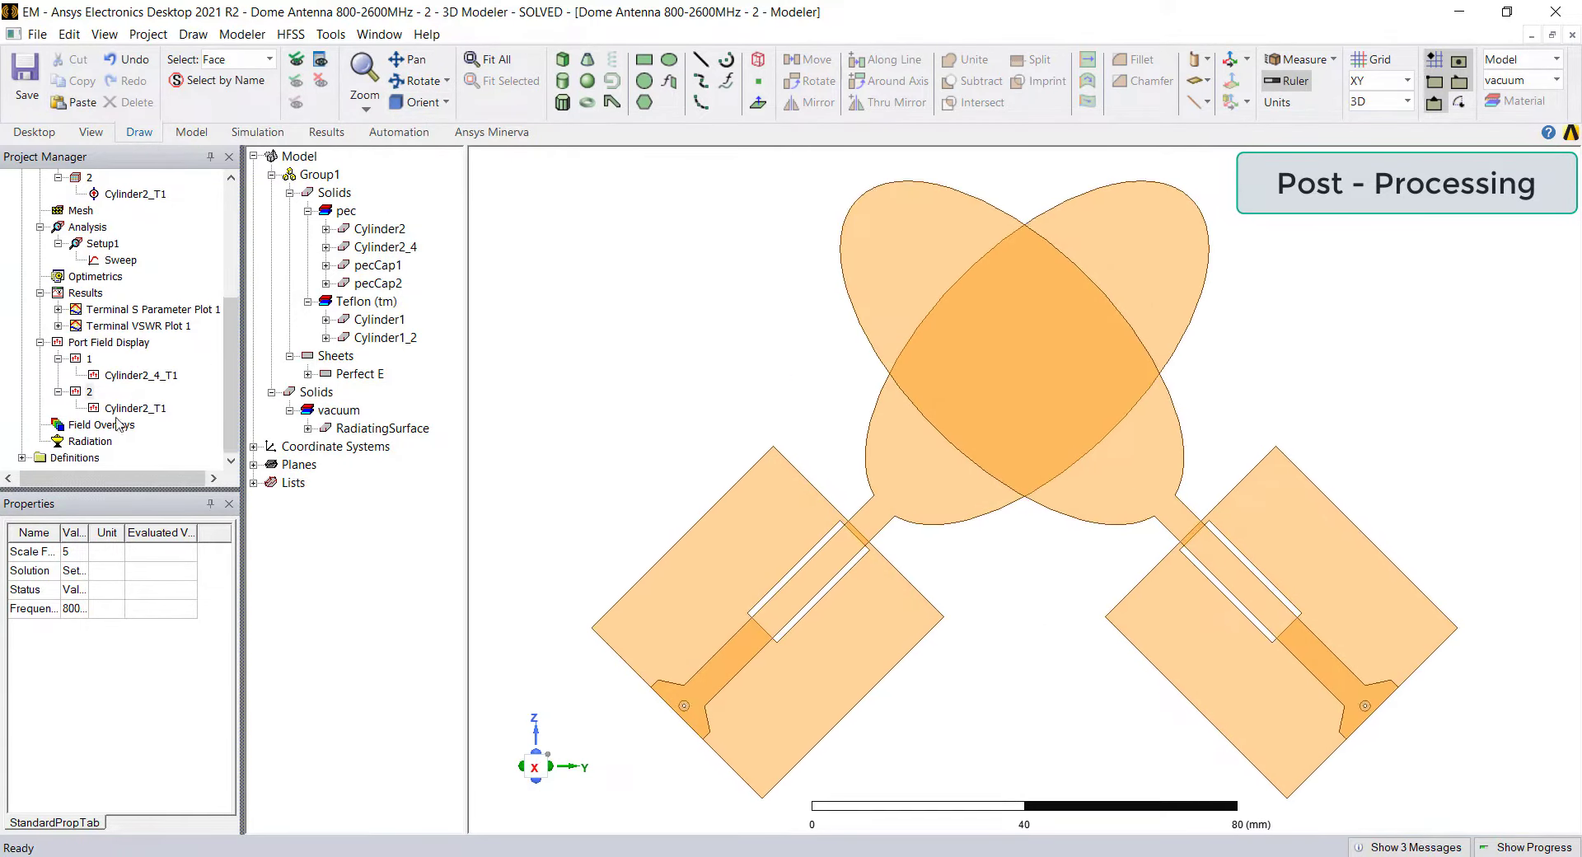
- Insert an infinite-sphere far-field setup named 3D_ff with Phi and Theta both from -180 to 180 deg in 2 deg steps
right_click(88, 297)
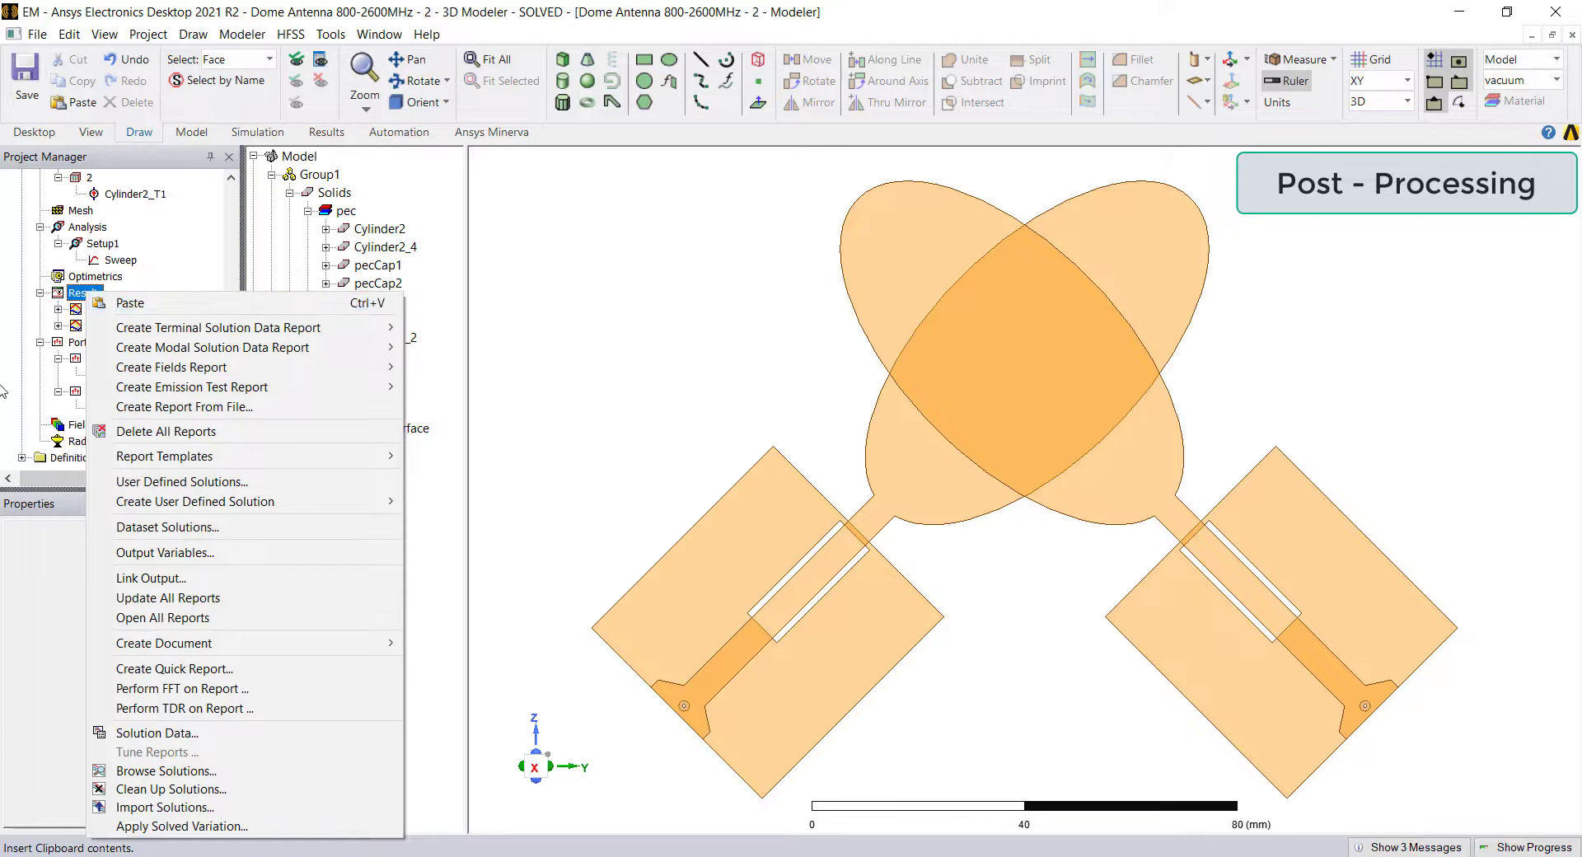
left_click(75, 392)
right_click(79, 443)
mouse_move(206, 481)
left_click(428, 480)
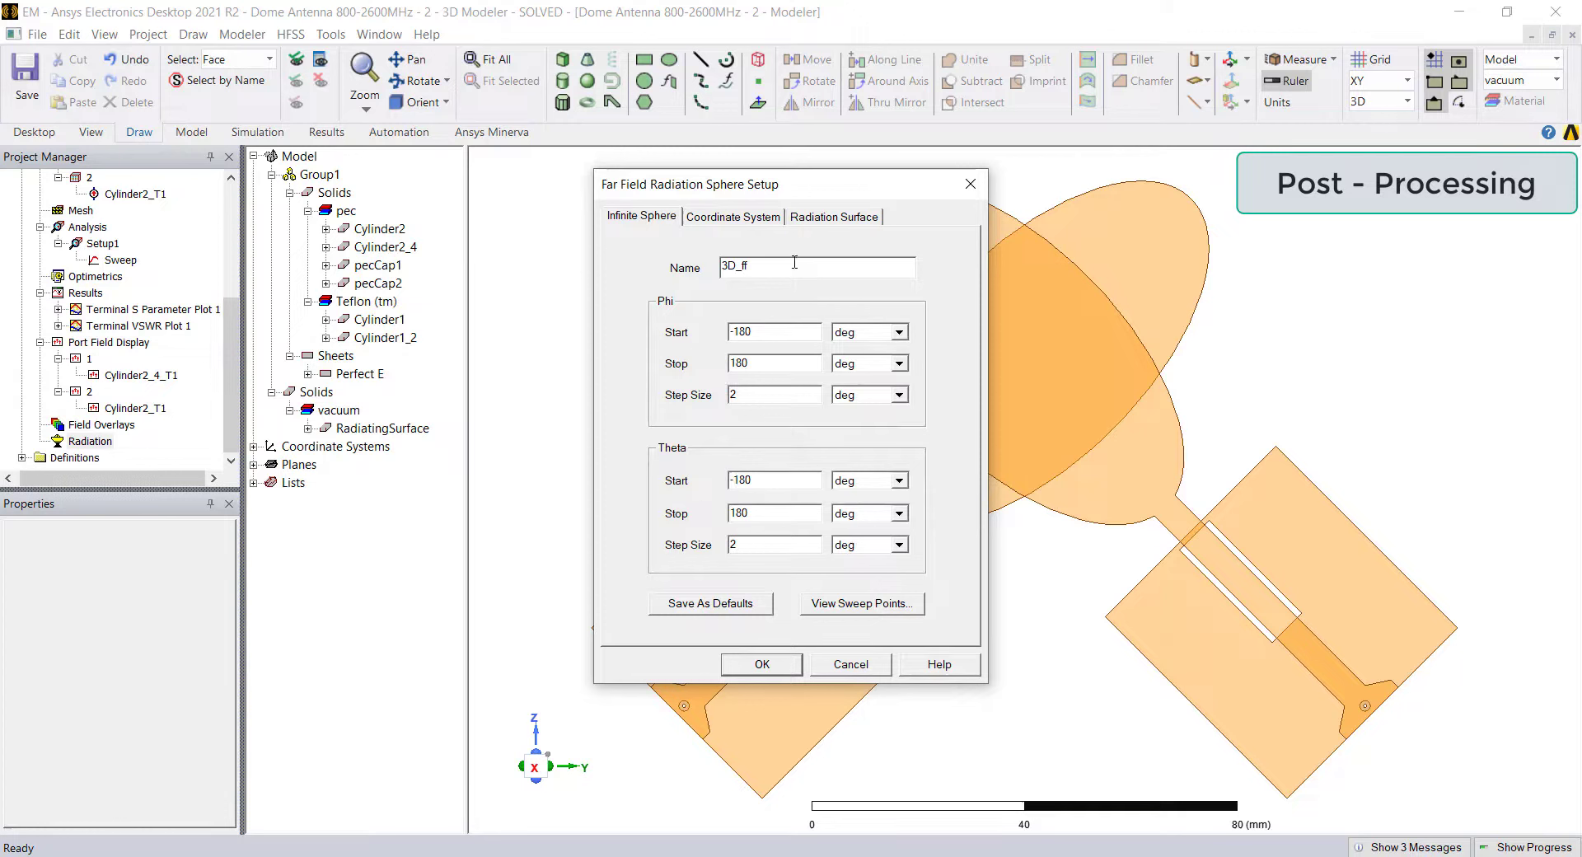
- Assign local coordinate system RelativeCS7 to the 3D_ff sphere and confirm the setup
left_click(732, 217)
left_click(700, 292)
left_click(766, 346)
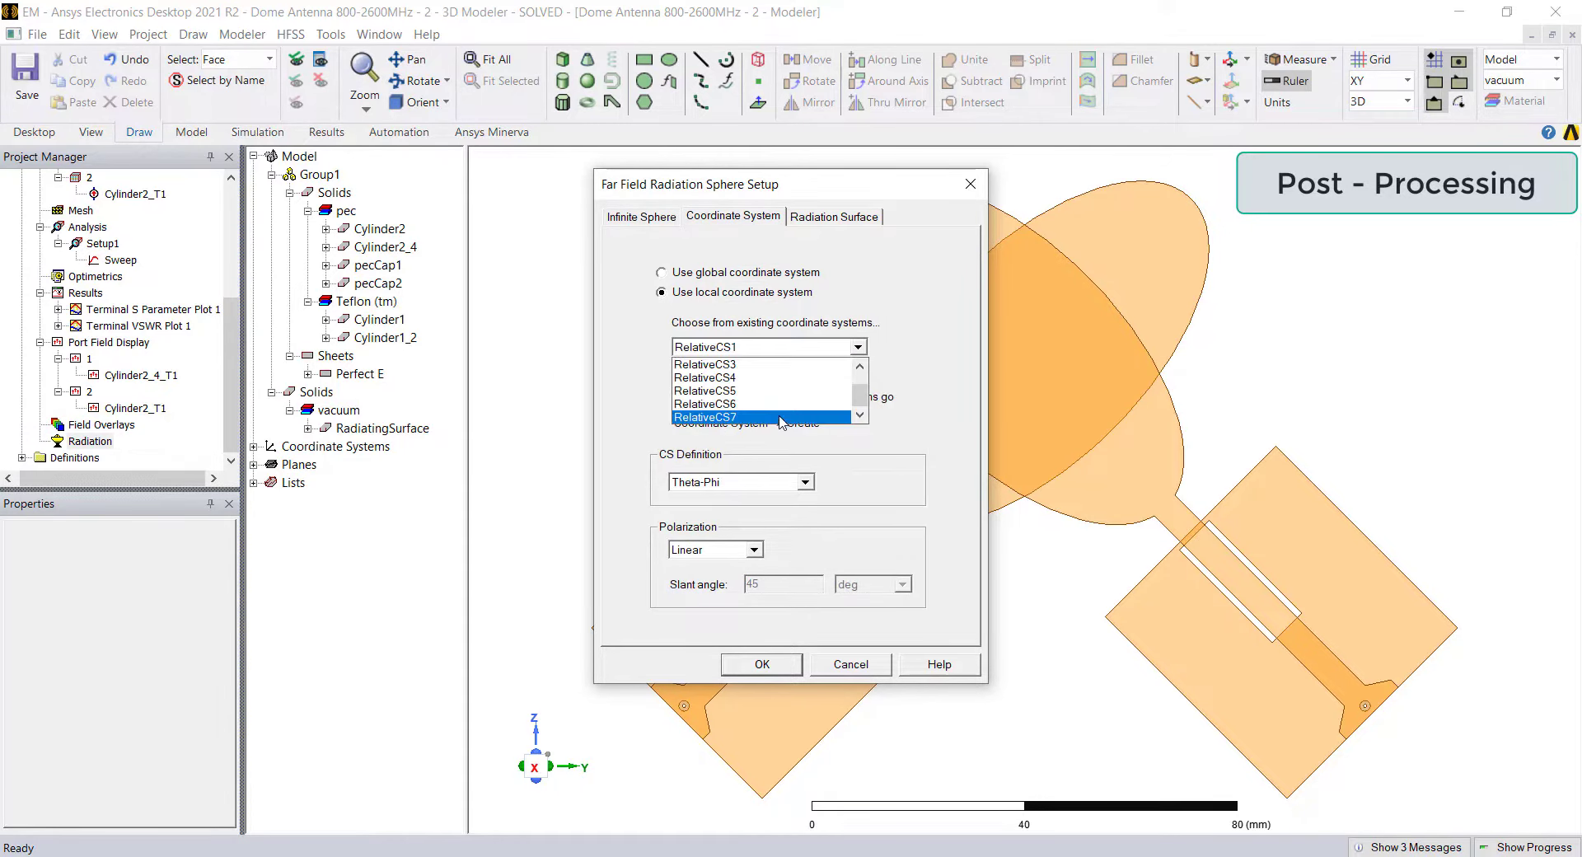
left_click(779, 420)
left_click(762, 664)
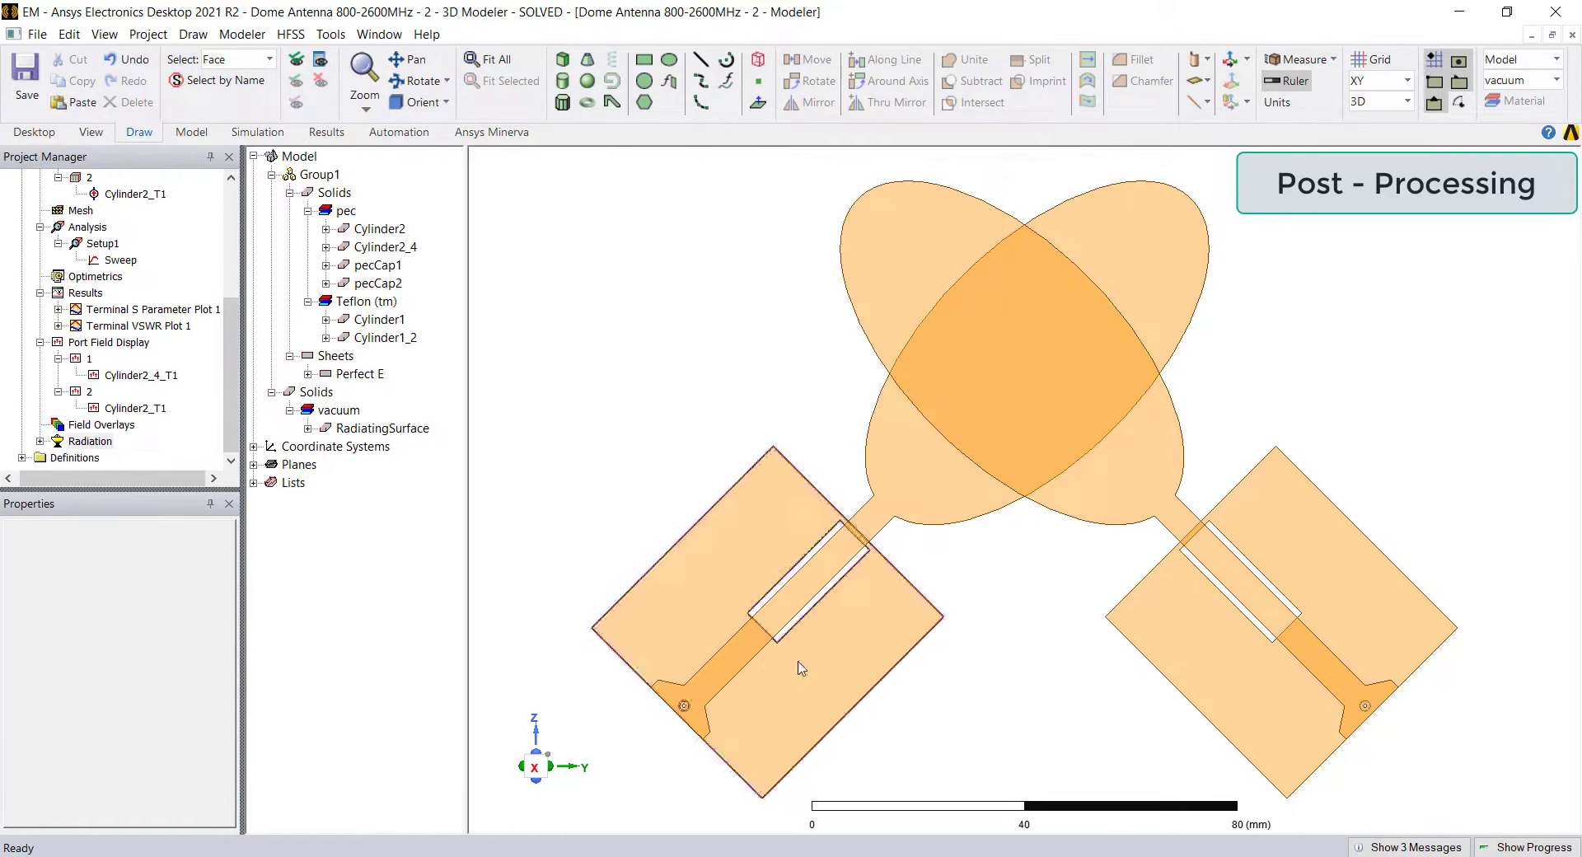
double_click(61, 445)
left_click(99, 441)
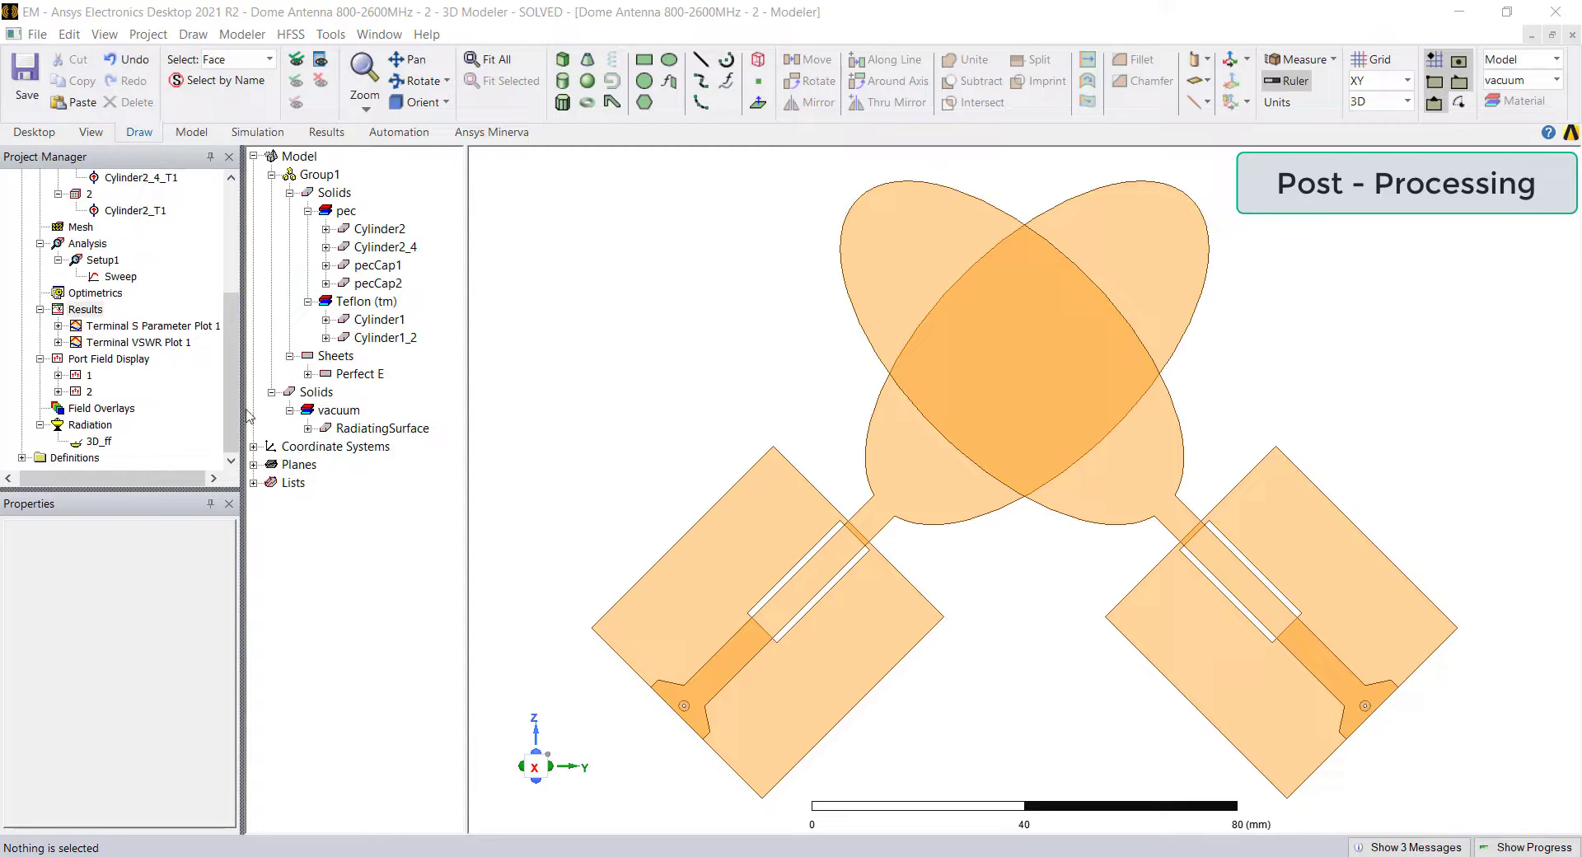
right_click(93, 316)
mouse_move(272, 313)
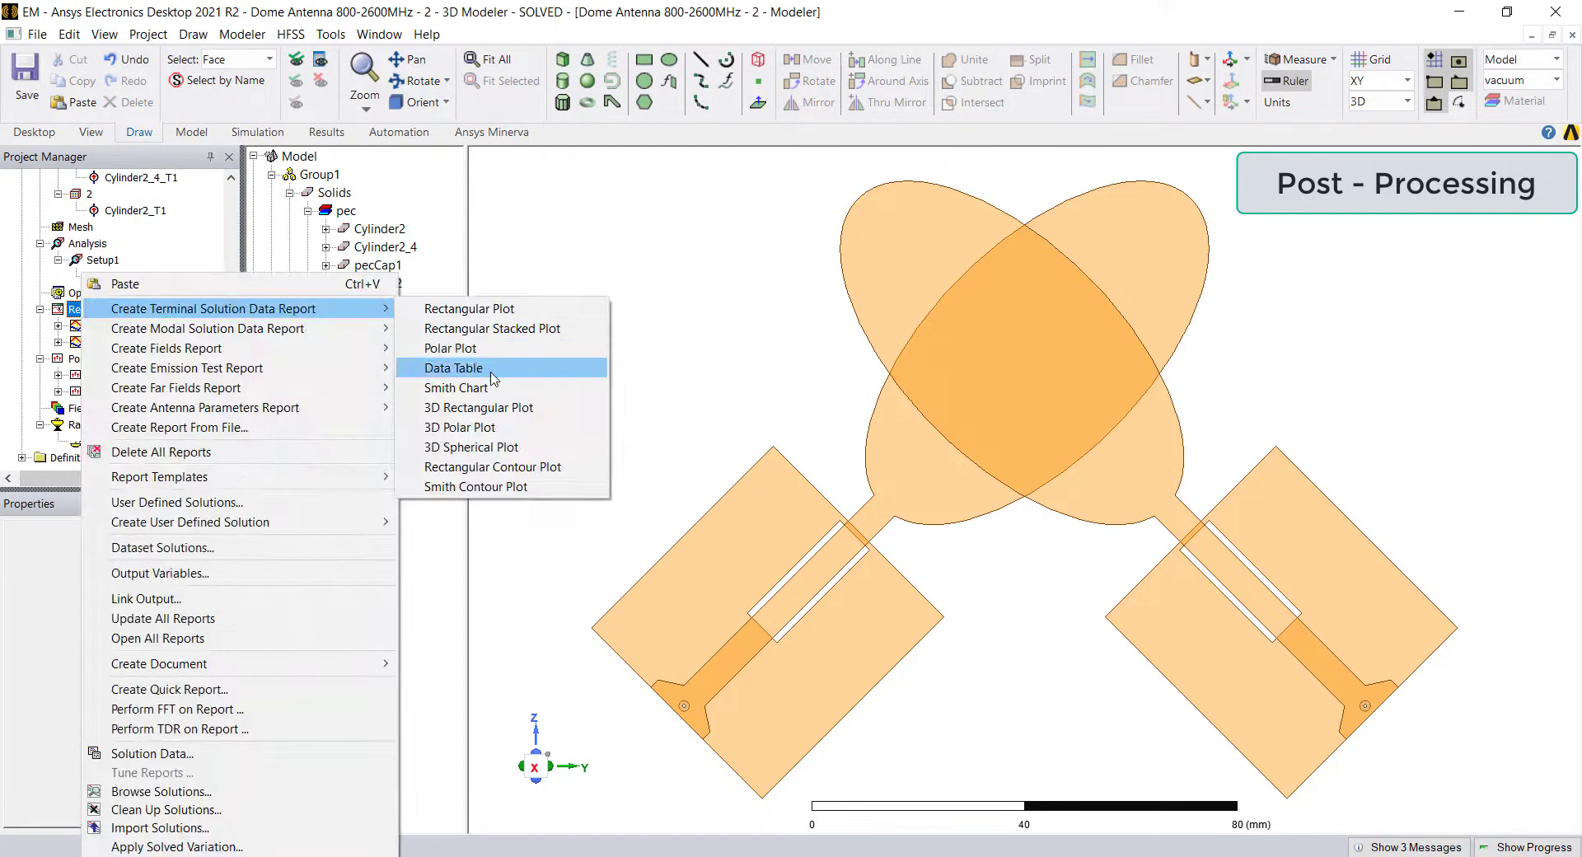
left_click(495, 428)
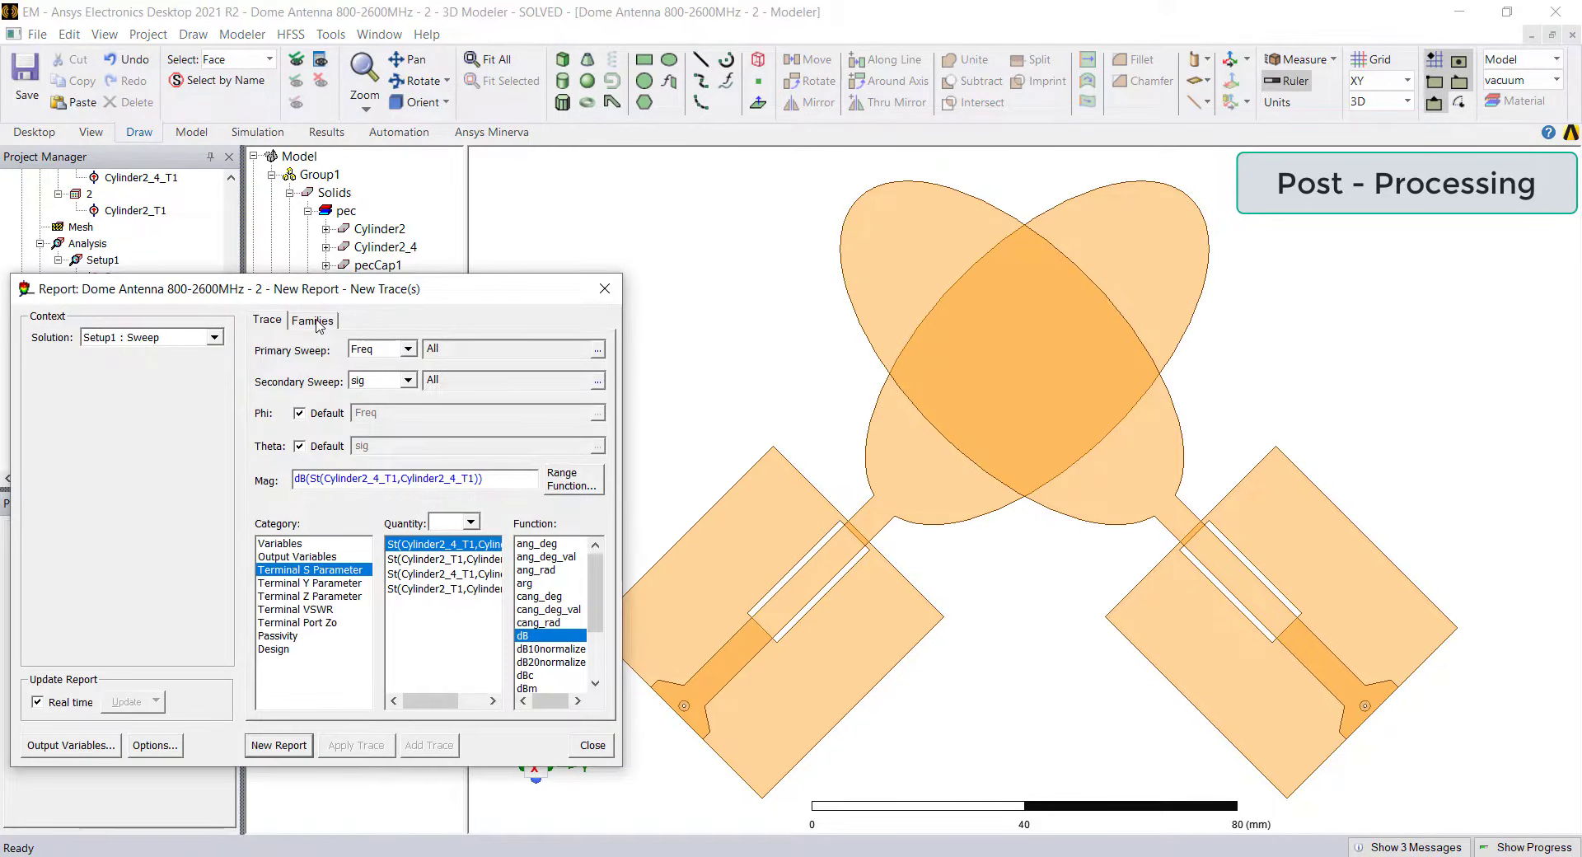
left_click(605, 288)
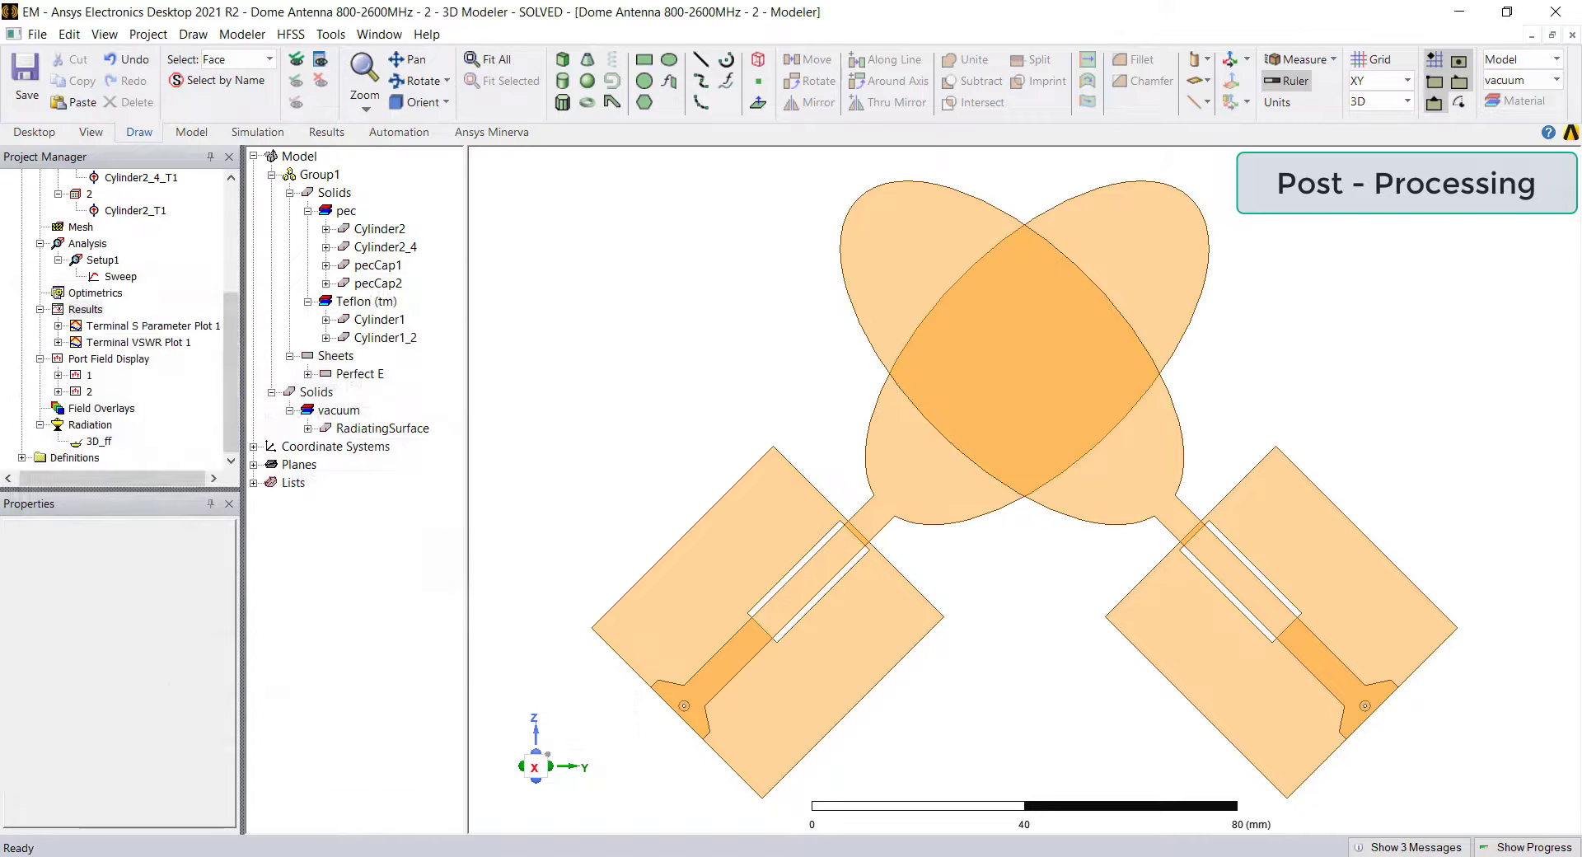
- Create a far-field 3D polar plot of dB(GainTotal) on the 3D_ff geometry at 1.8GHz
right_click(89, 309)
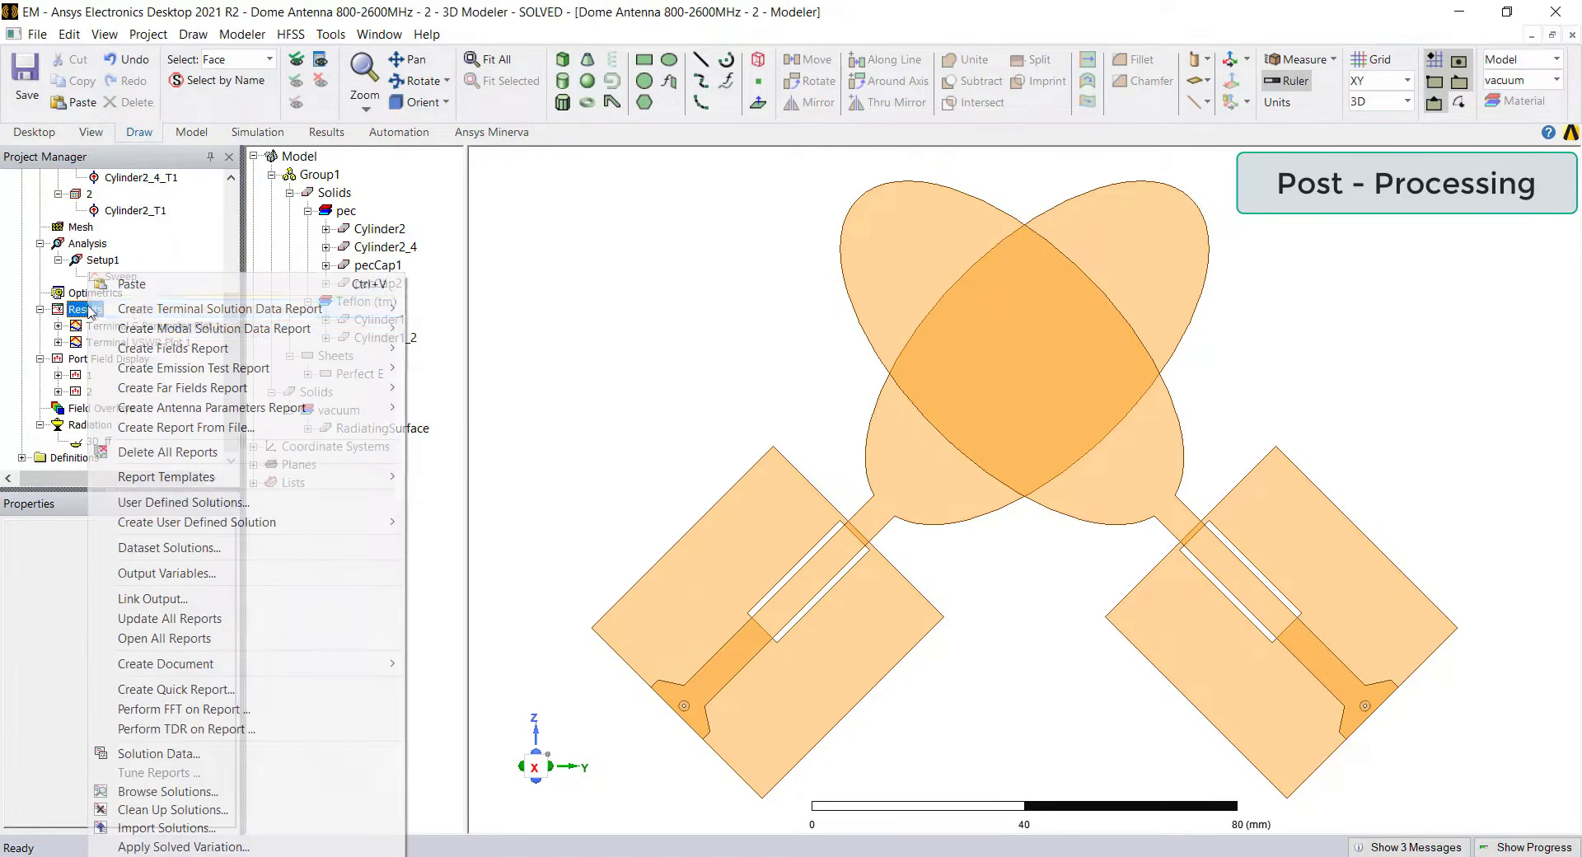
mouse_move(330, 387)
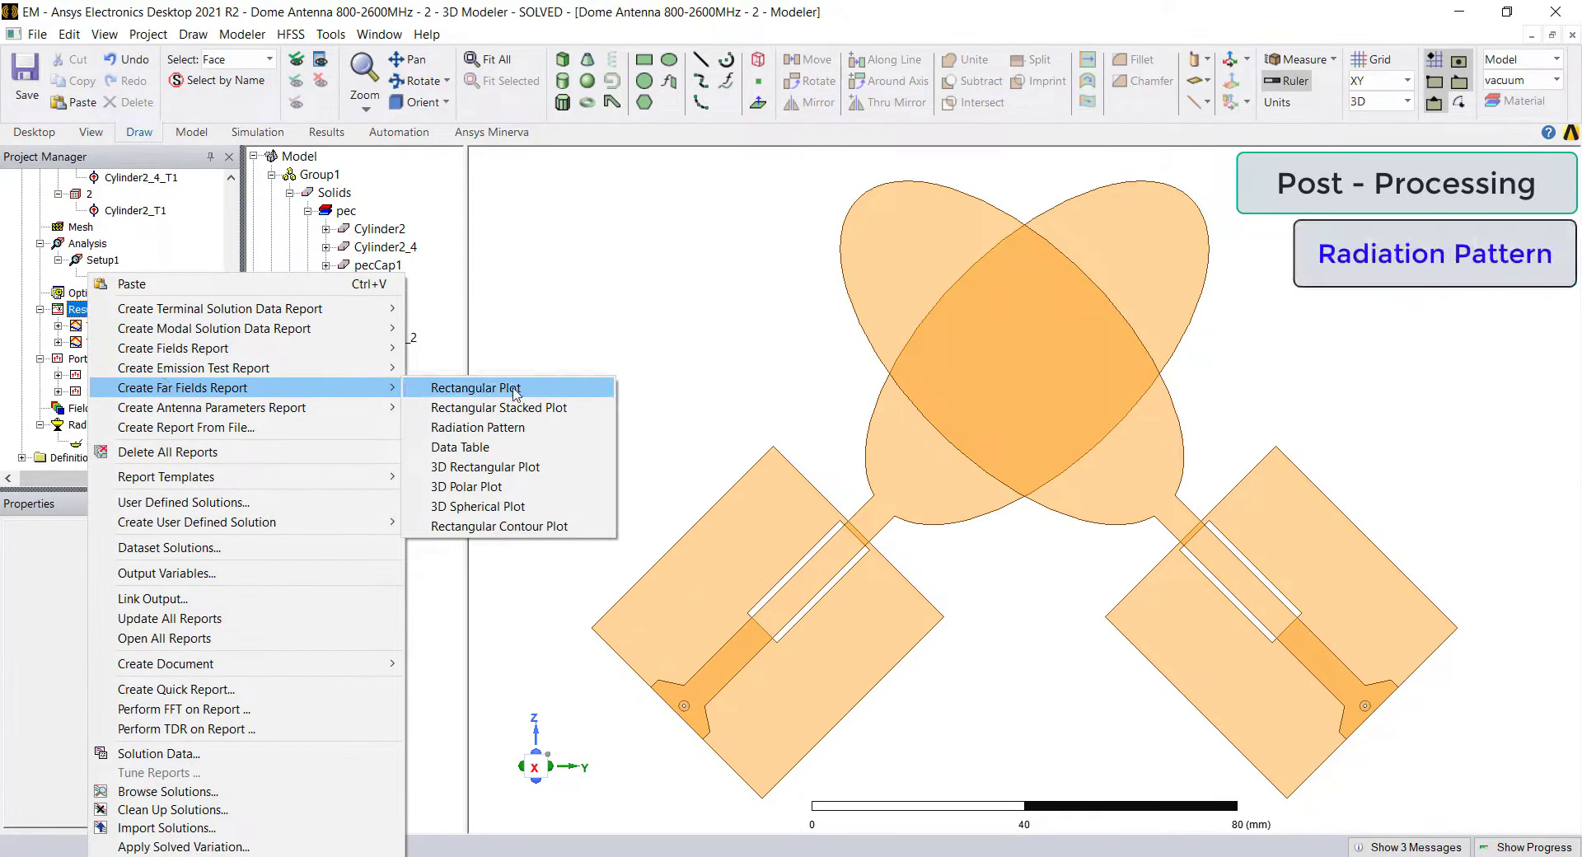
left_click(478, 487)
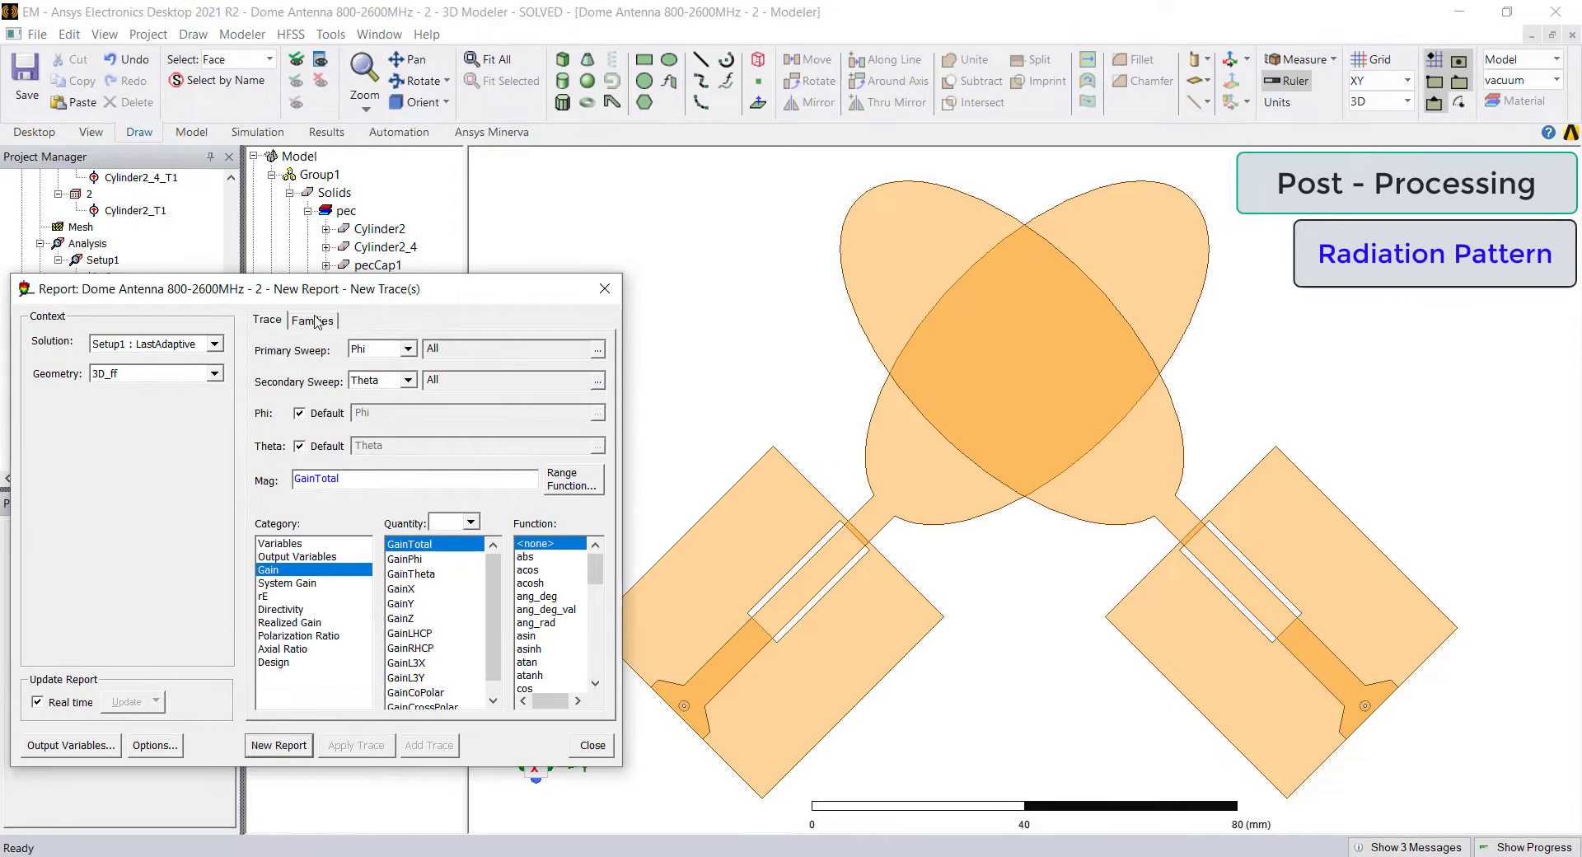
left_click(316, 322)
left_click(580, 416)
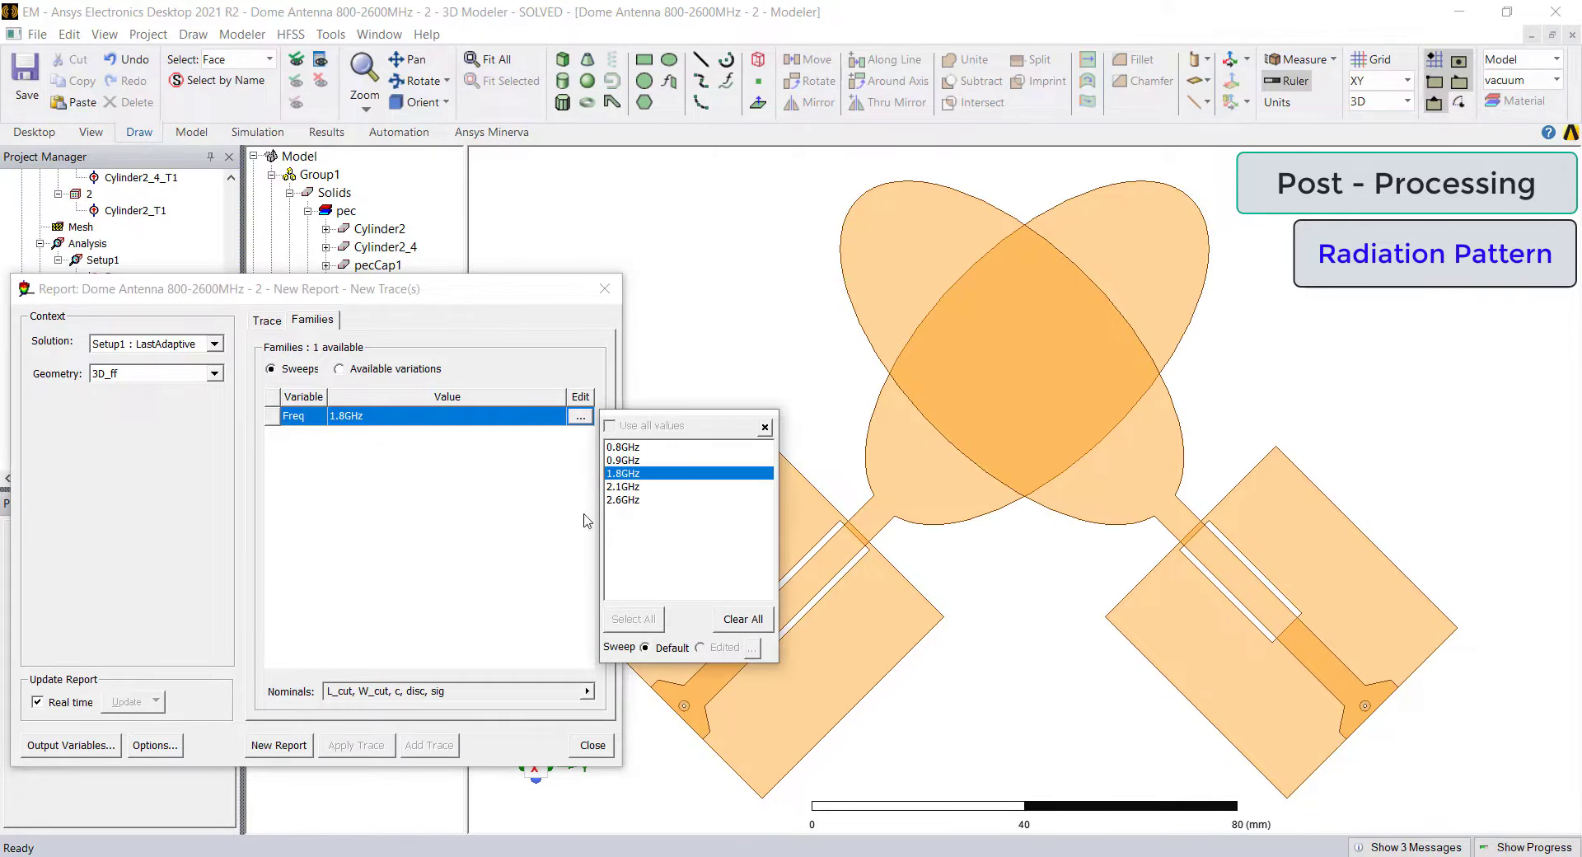
left_click(357, 659)
left_click(265, 321)
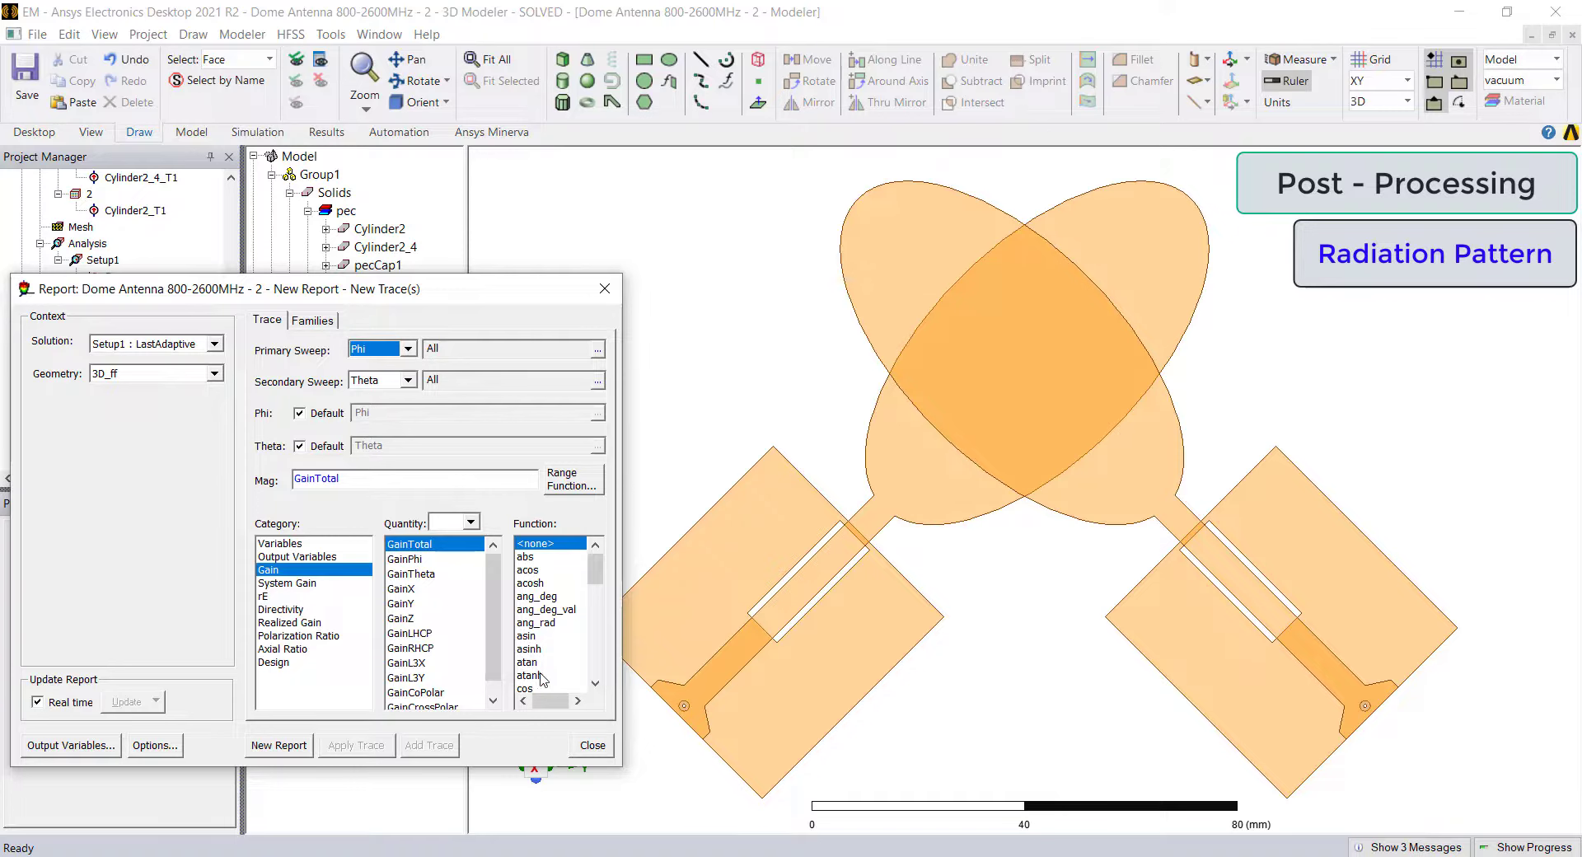
scroll(542, 679, "down", 3)
left_click(524, 610)
left_click(290, 747)
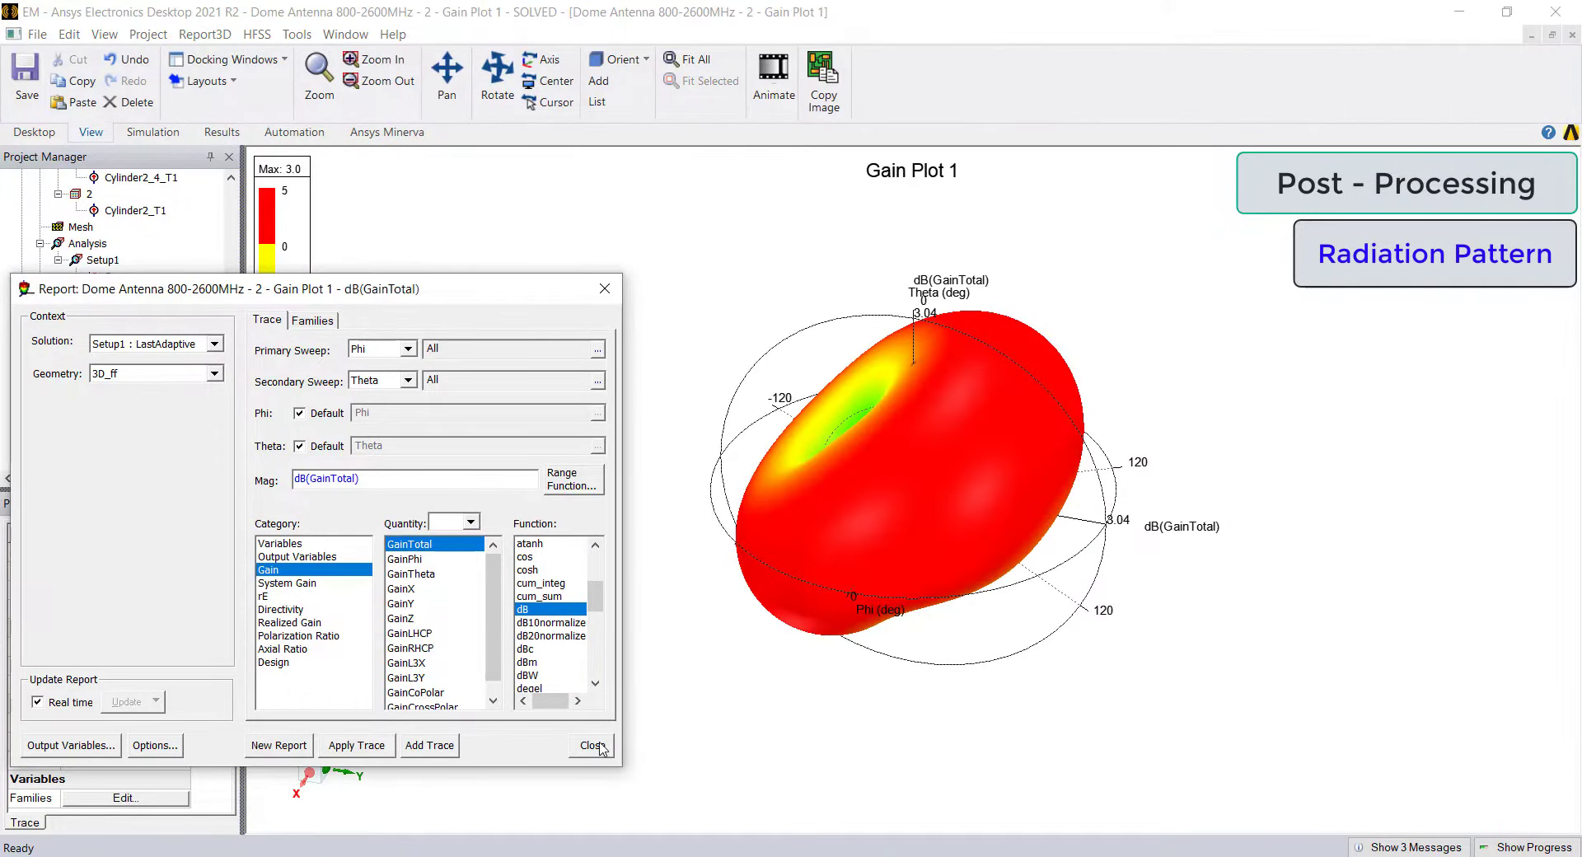
left_click(592, 746)
- Set the post-process source magnitude of port 2's Cylinder2_T1 to 1 V so that both ports are excited
left_click(498, 74)
mouse_move(791, 461)
left_mouse_down()
mouse_move(695, 332)
mouse_move(766, 338)
mouse_move(973, 413)
mouse_move(1109, 510)
mouse_move(780, 470)
left_mouse_up()
left_click(497, 76)
left_click(612, 210)
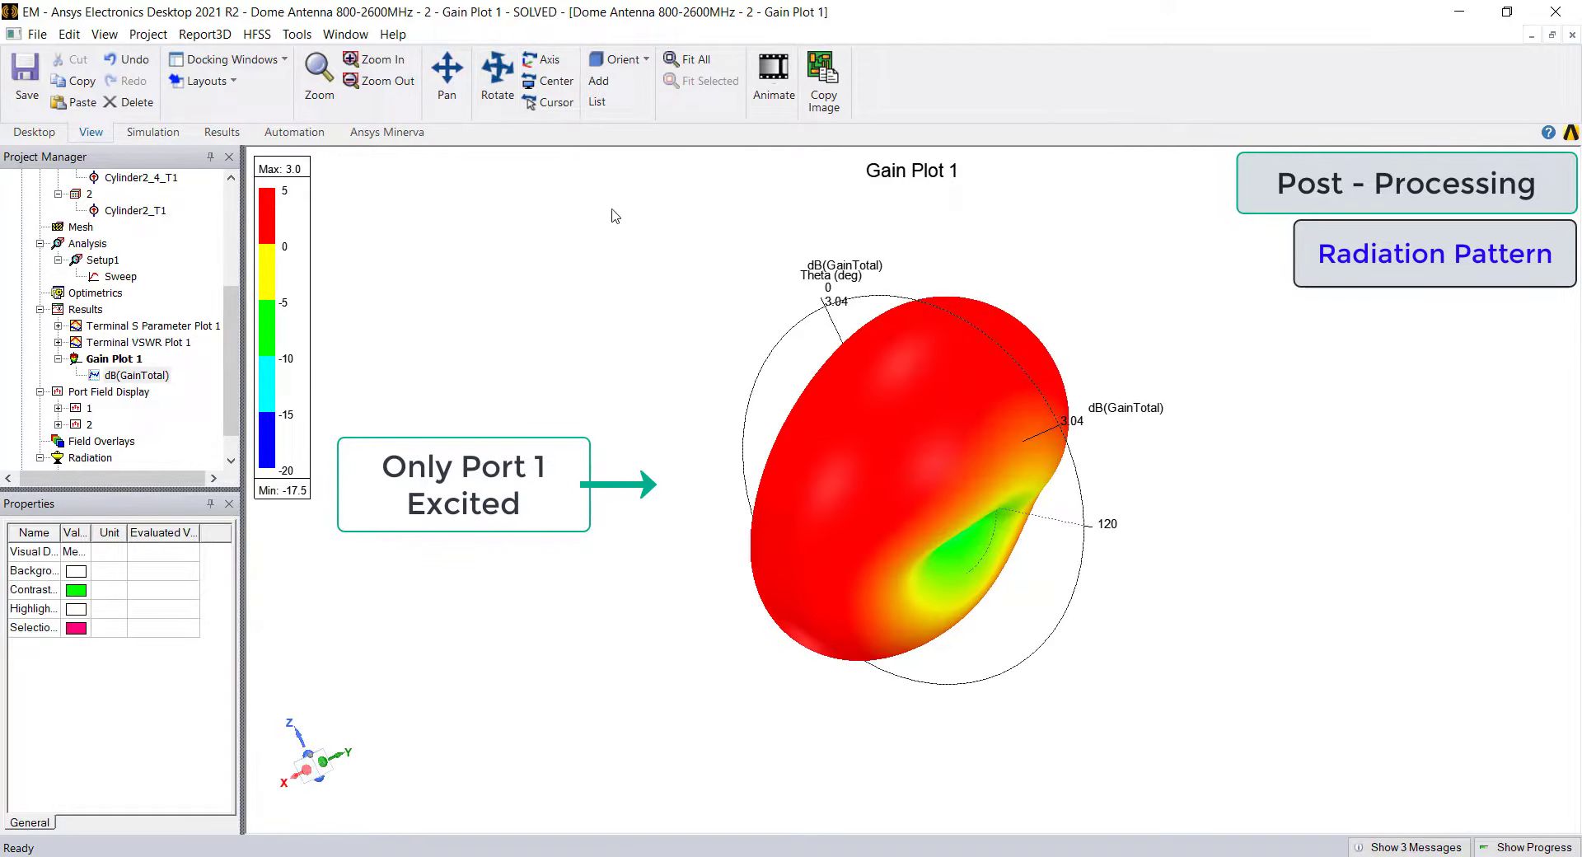
left_click(617, 62)
scroll(103, 262, "up", 3)
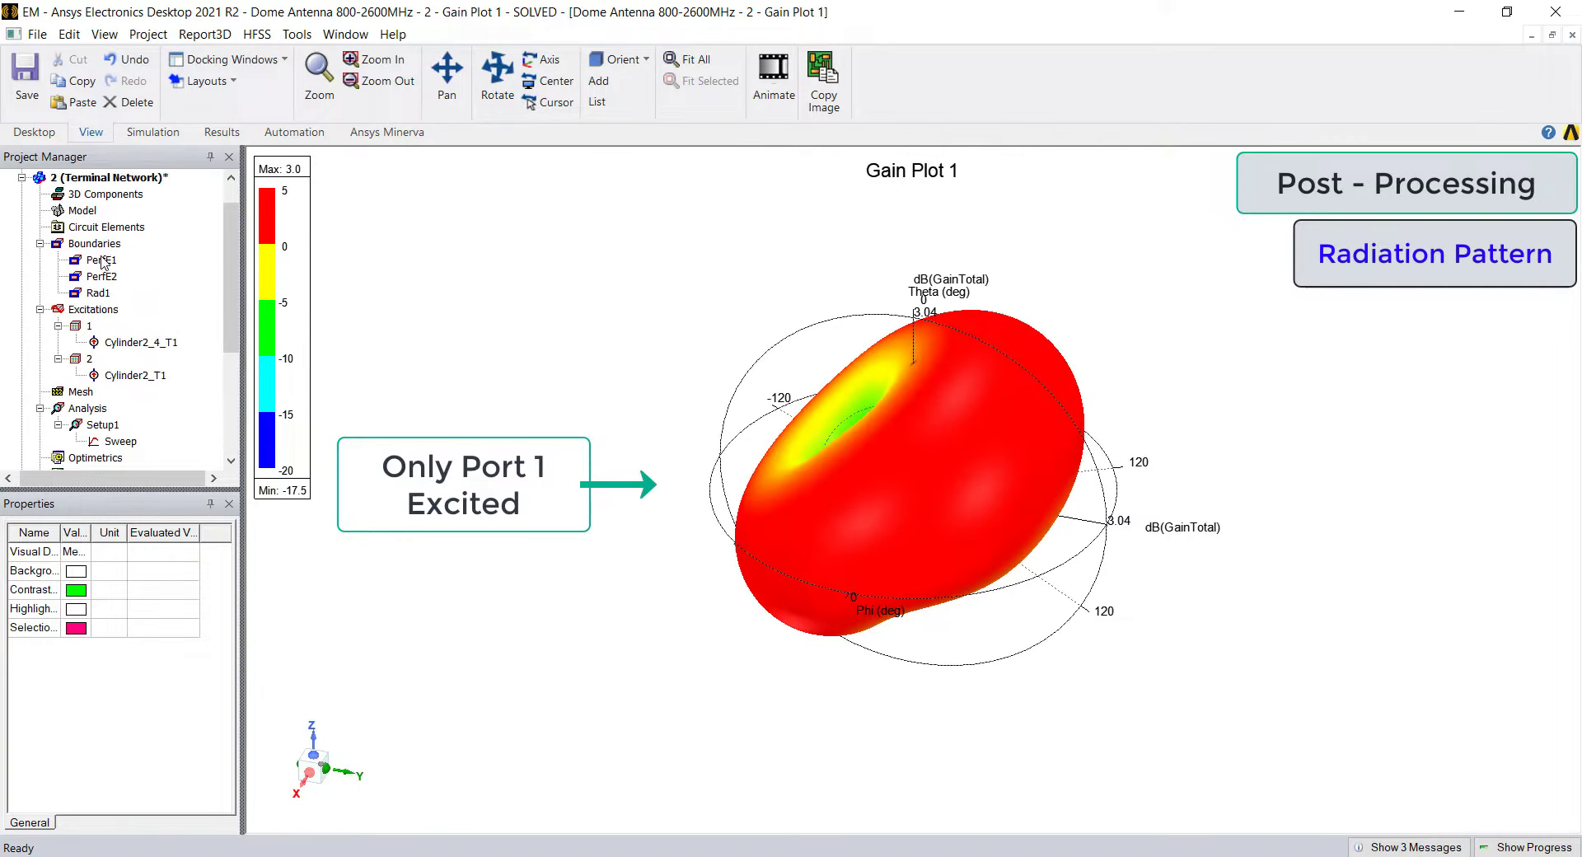
right_click(92, 309)
left_click(132, 404)
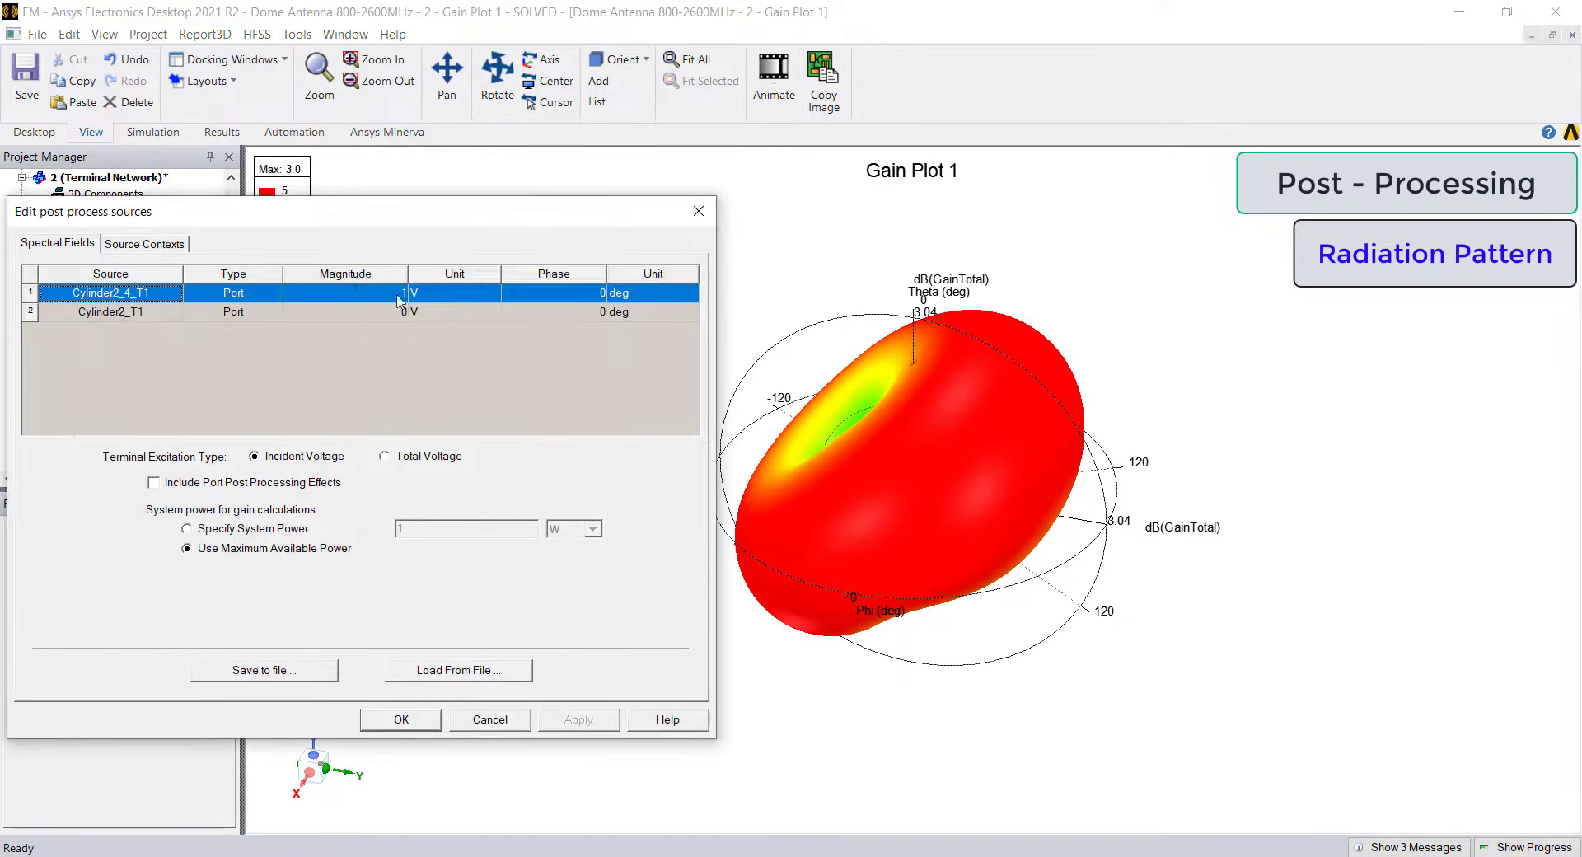
left_click(400, 314)
type("1")
left_click(521, 403)
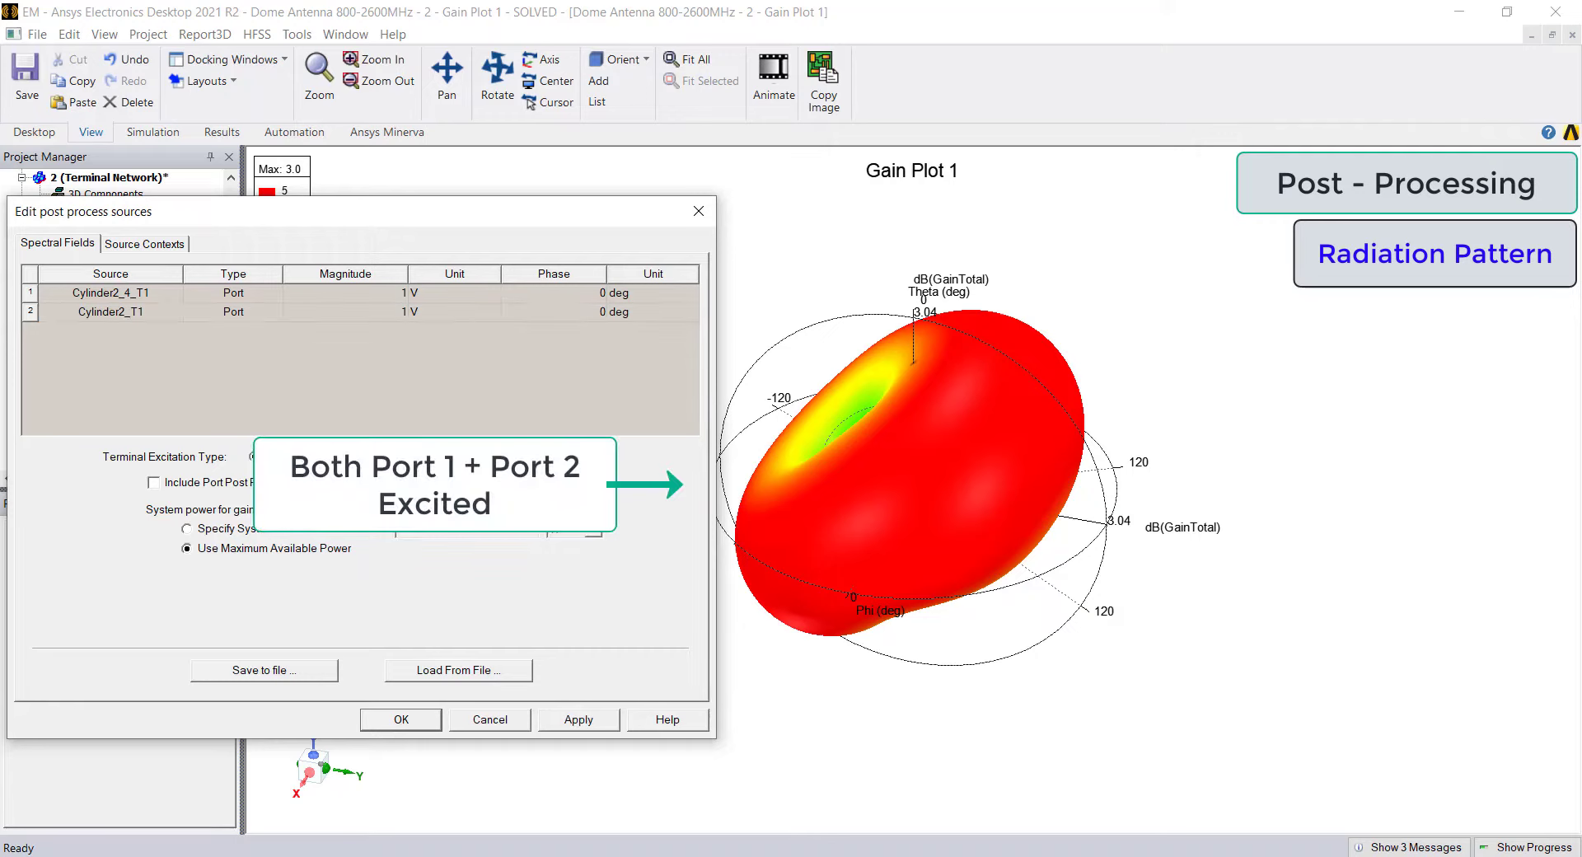
left_click(580, 717)
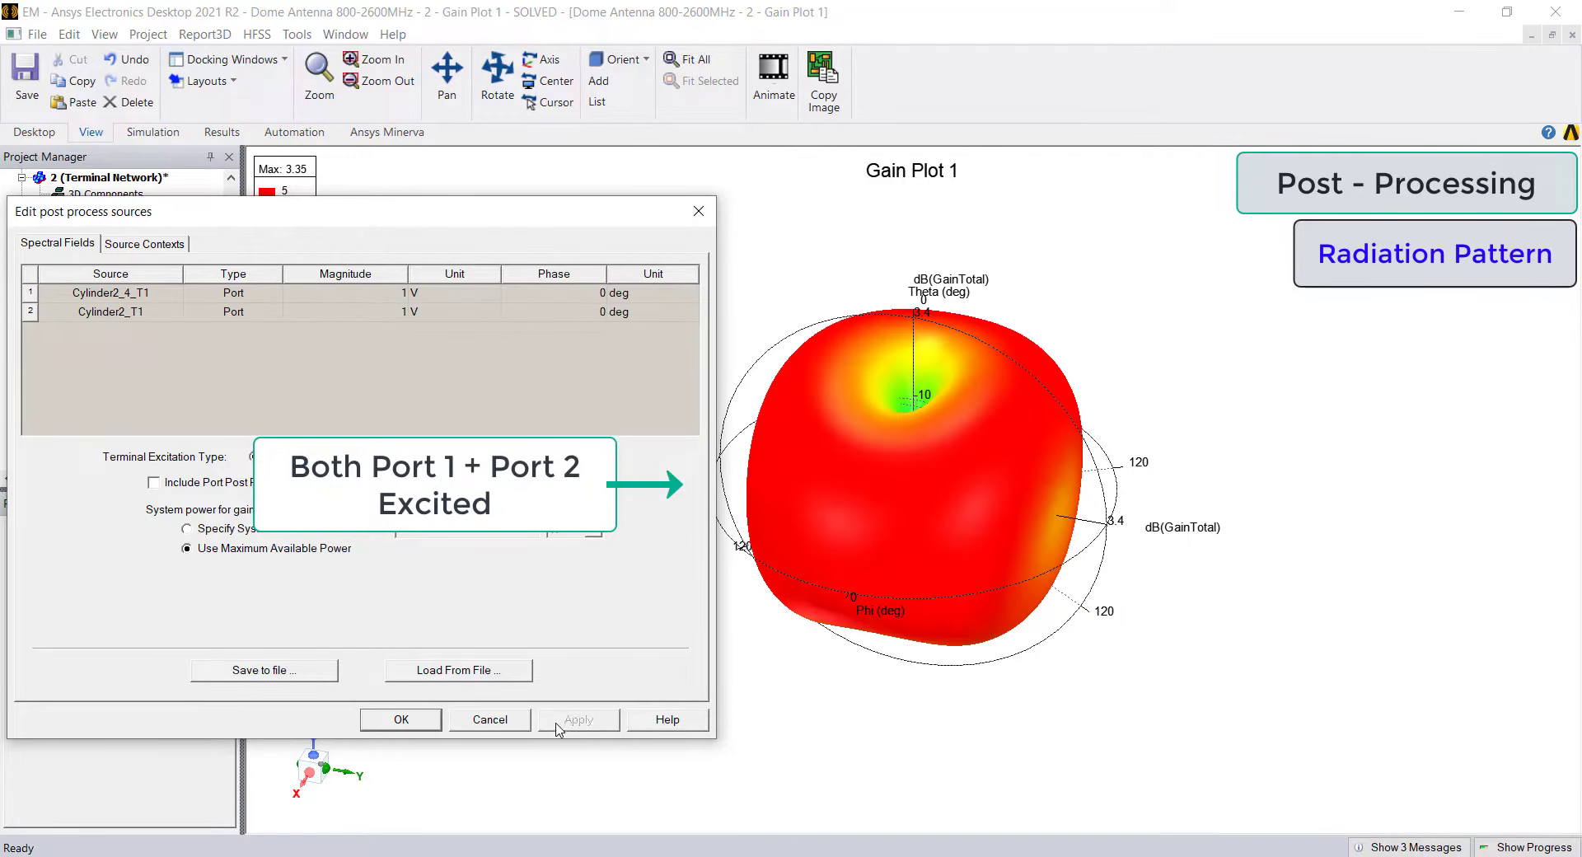
left_click(401, 720)
- Insert an infinite-sphere far-field setup named 2D_ff with Phi from 0 to 90 deg in 90 deg steps and a Theta step of 2 deg
left_click(497, 78)
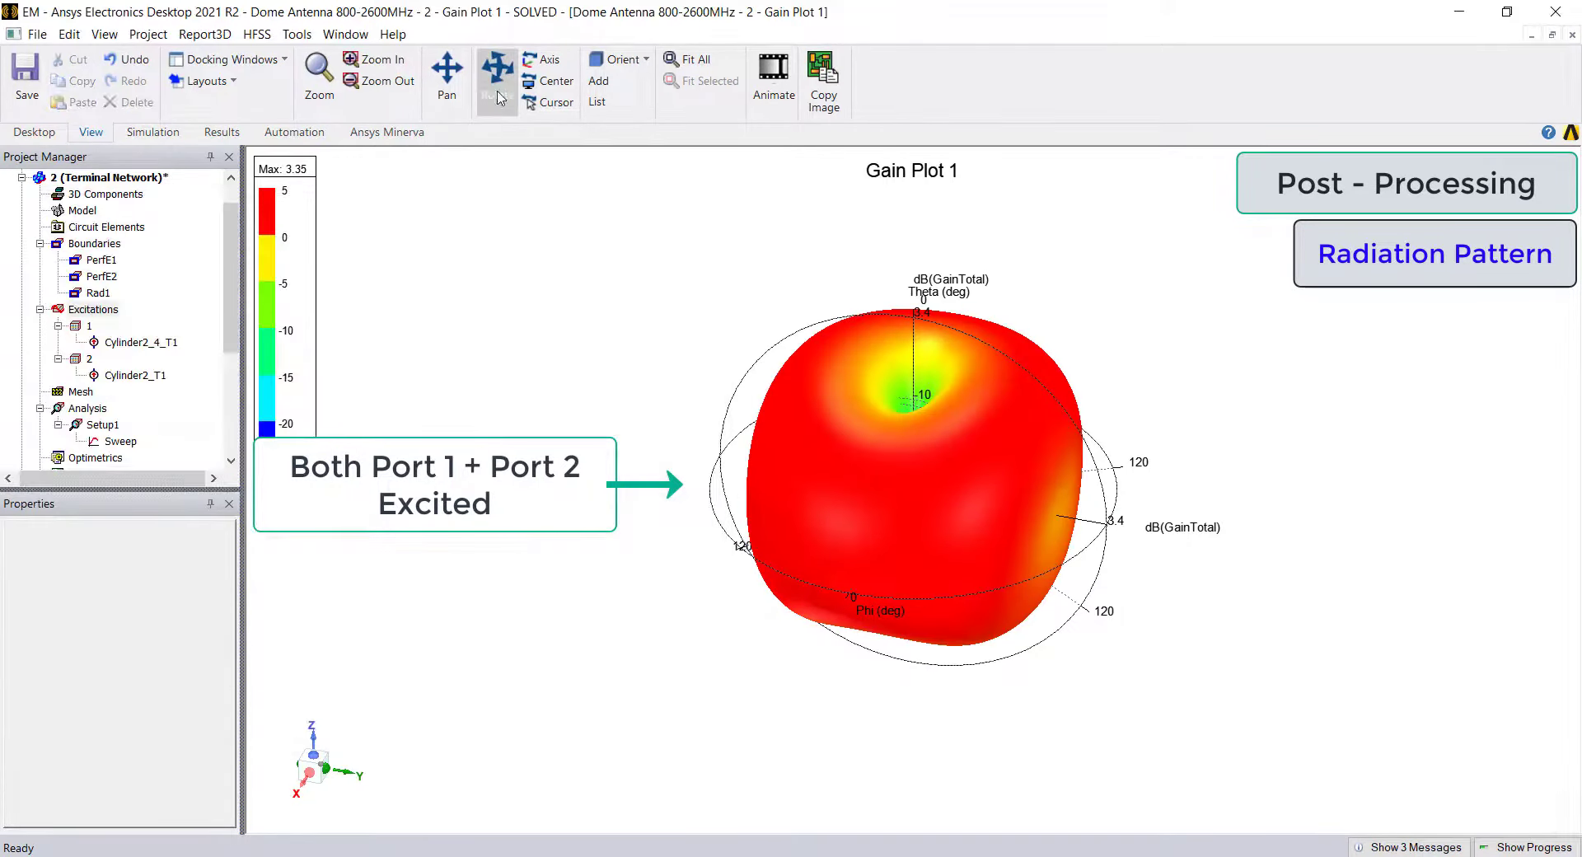
left_click_drag(870, 457, 627, 466)
left_click_drag(397, 468, 788, 429)
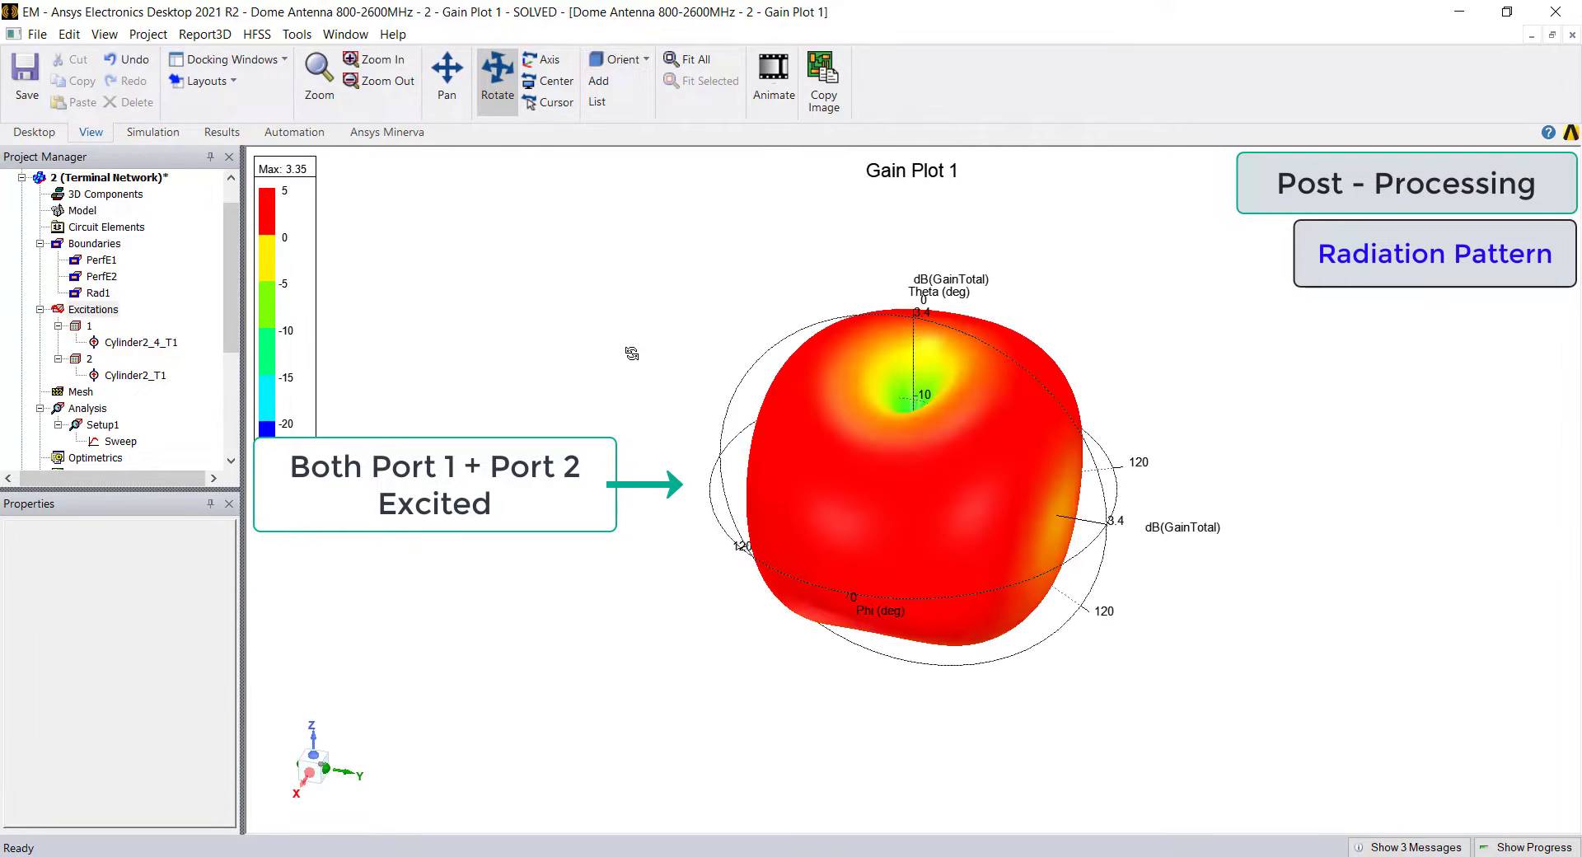
scroll(124, 371, "down", 4)
left_click(88, 425)
right_click(89, 425)
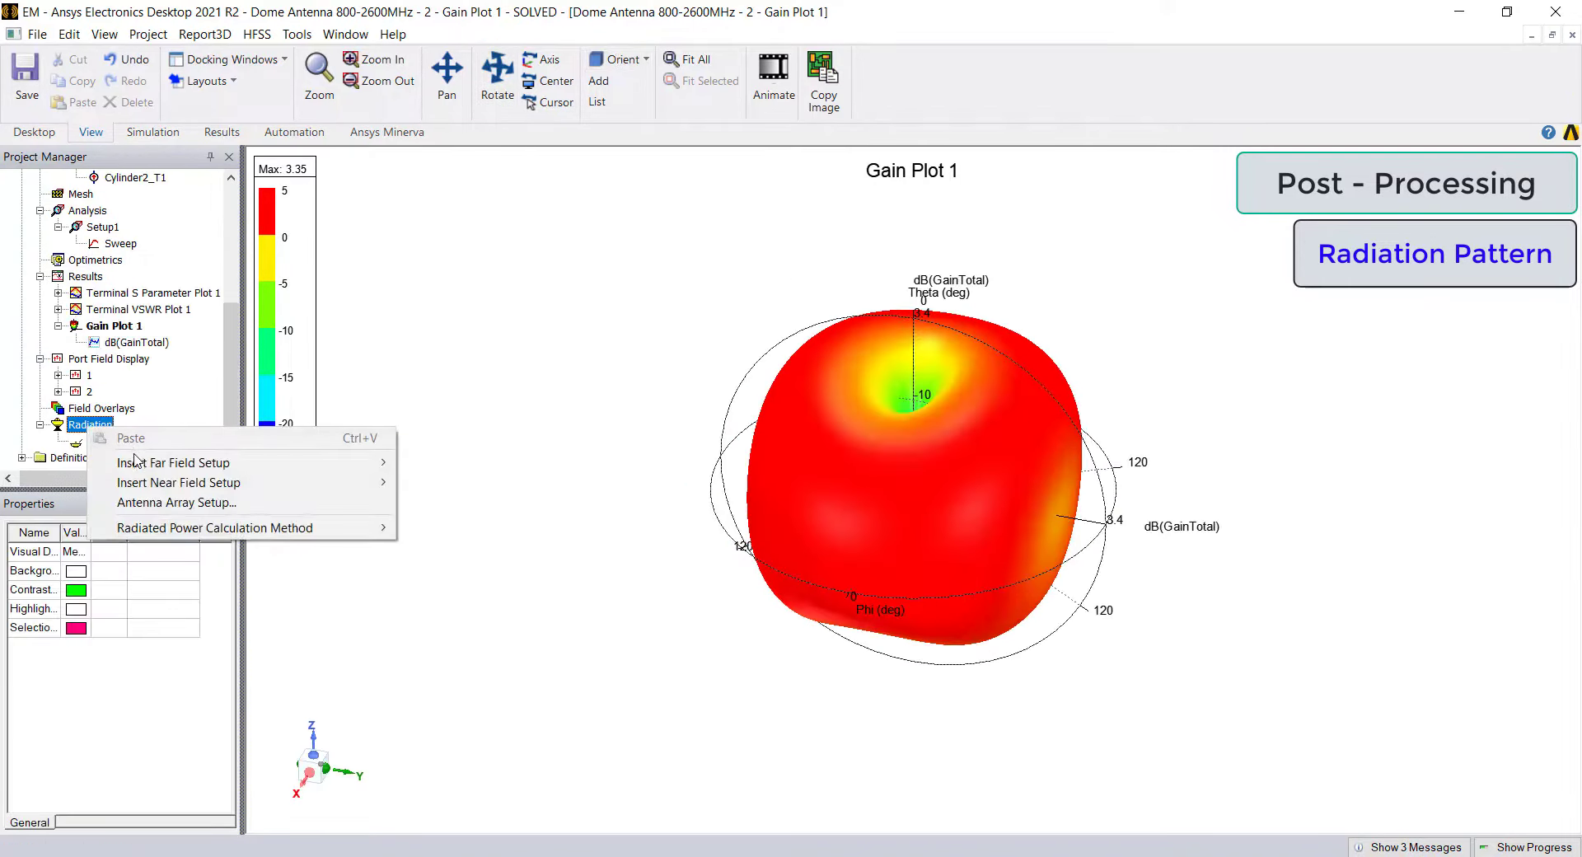
mouse_move(180, 463)
left_click(495, 462)
type("3")
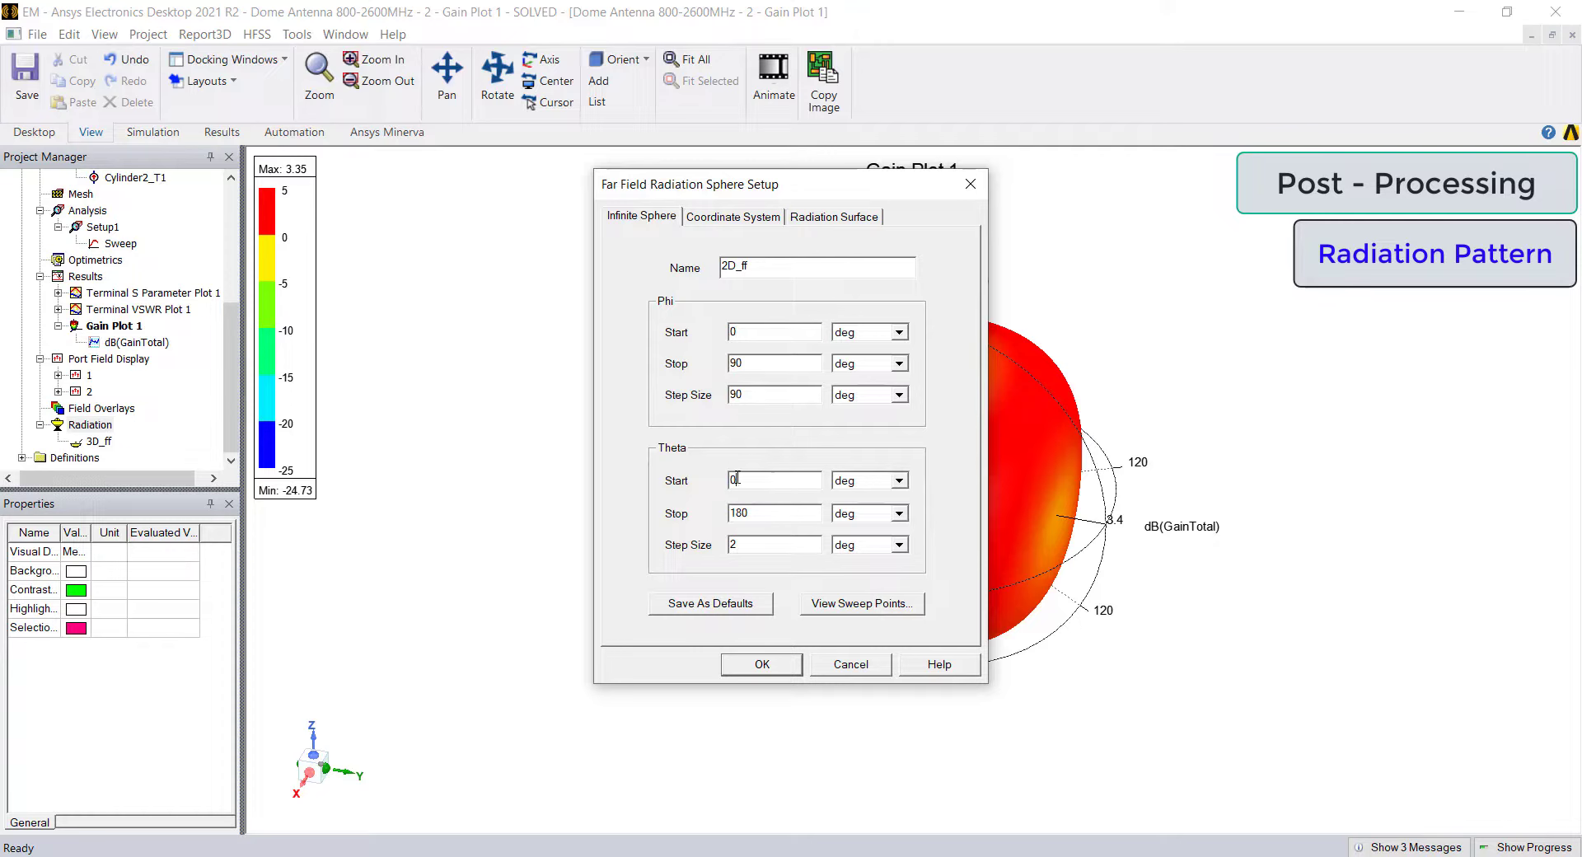
left_click(760, 663)
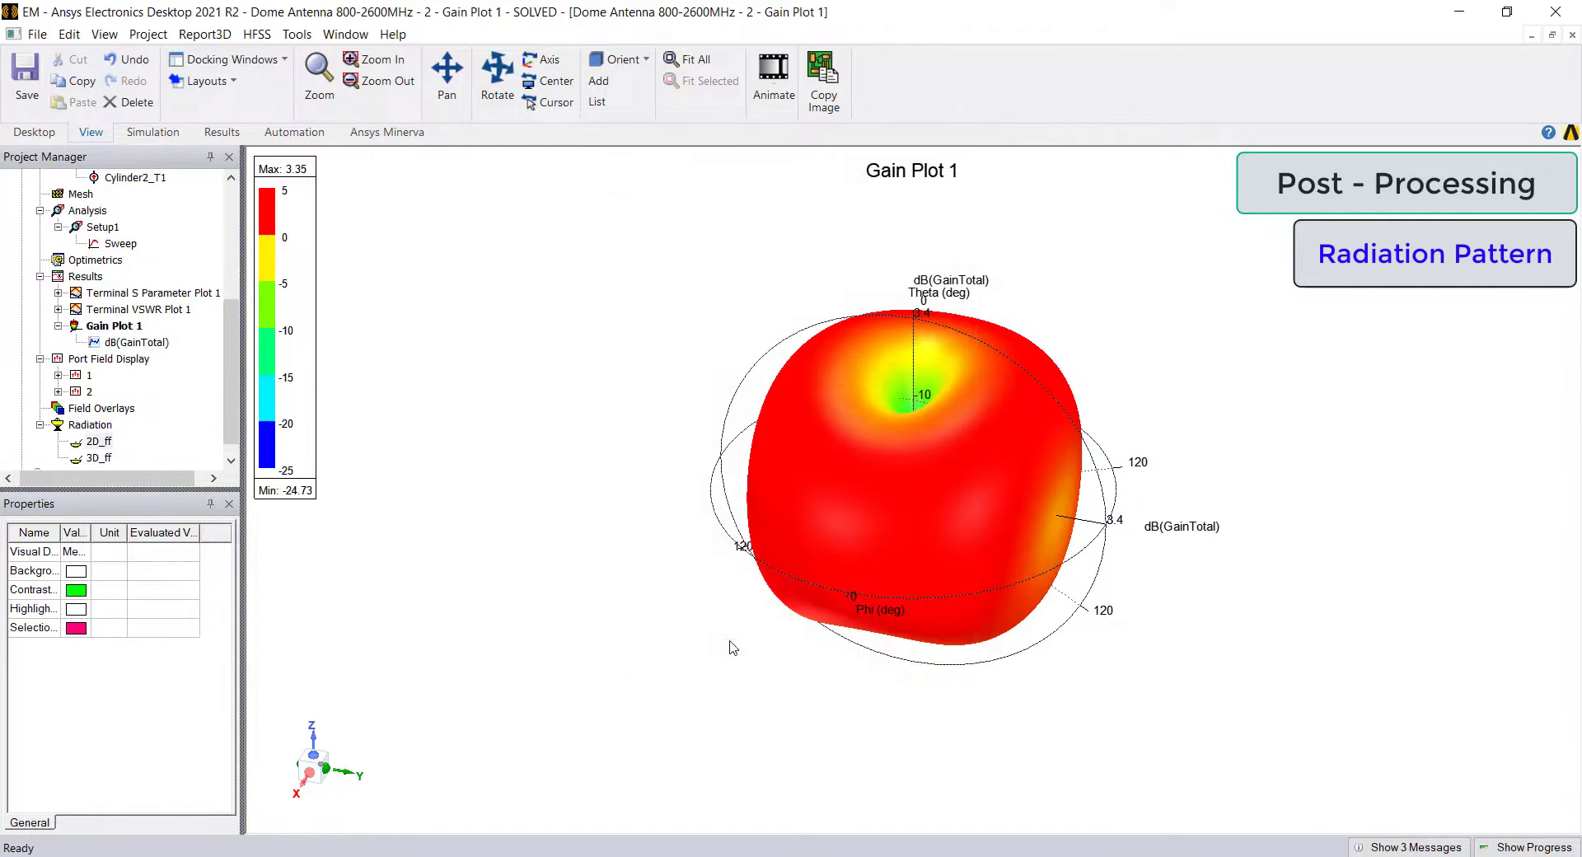
- Create a far-field Radiation Pattern report of dB(GainTotal) against Theta using the 2D_ff geometry
right_click(85, 286)
mouse_move(272, 388)
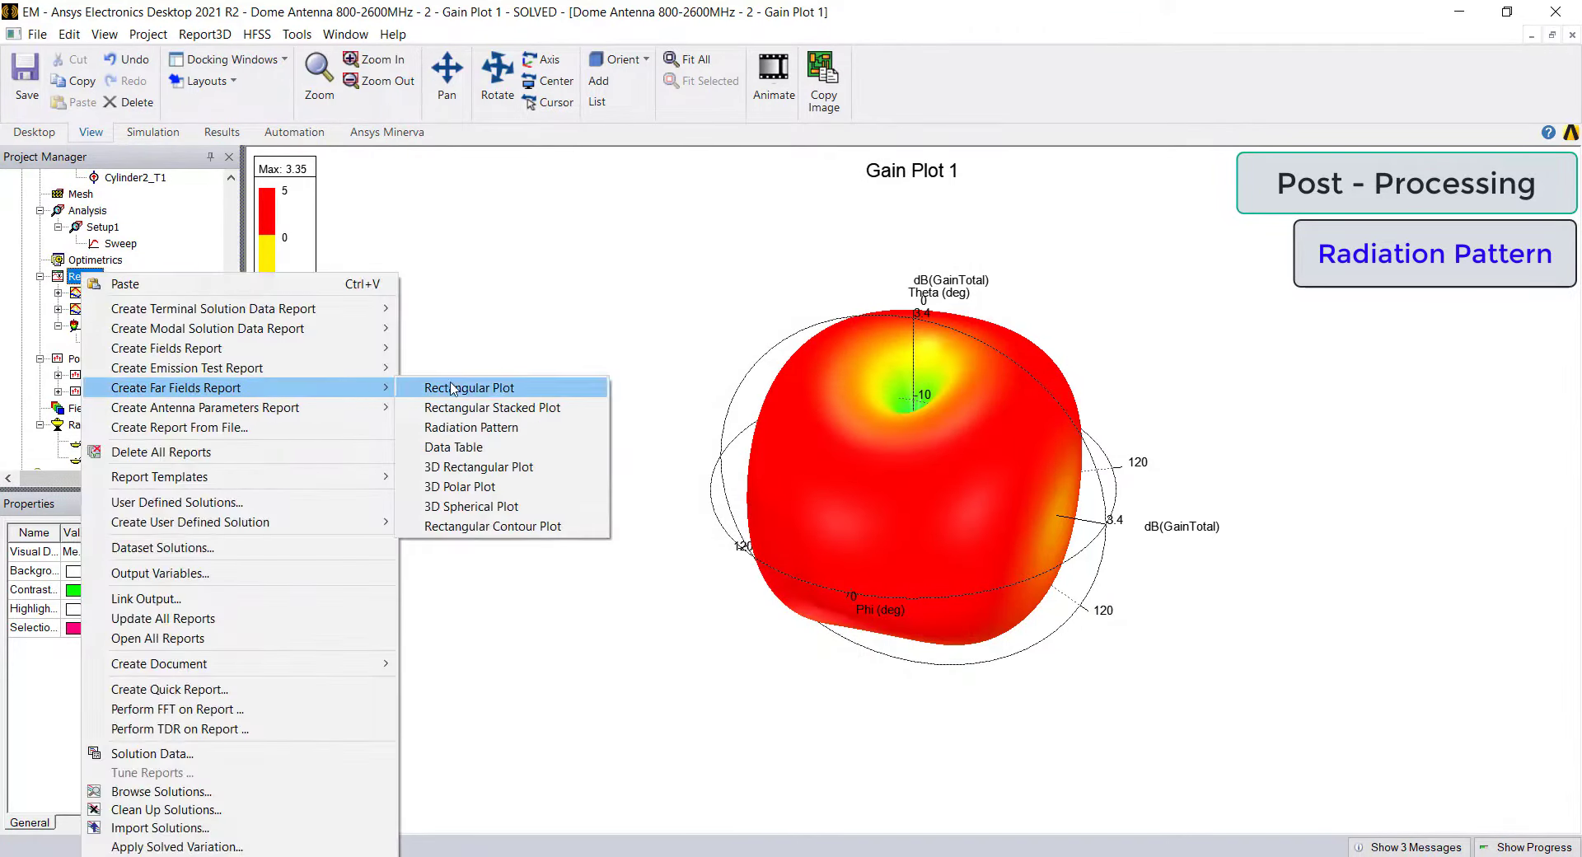
left_click(495, 427)
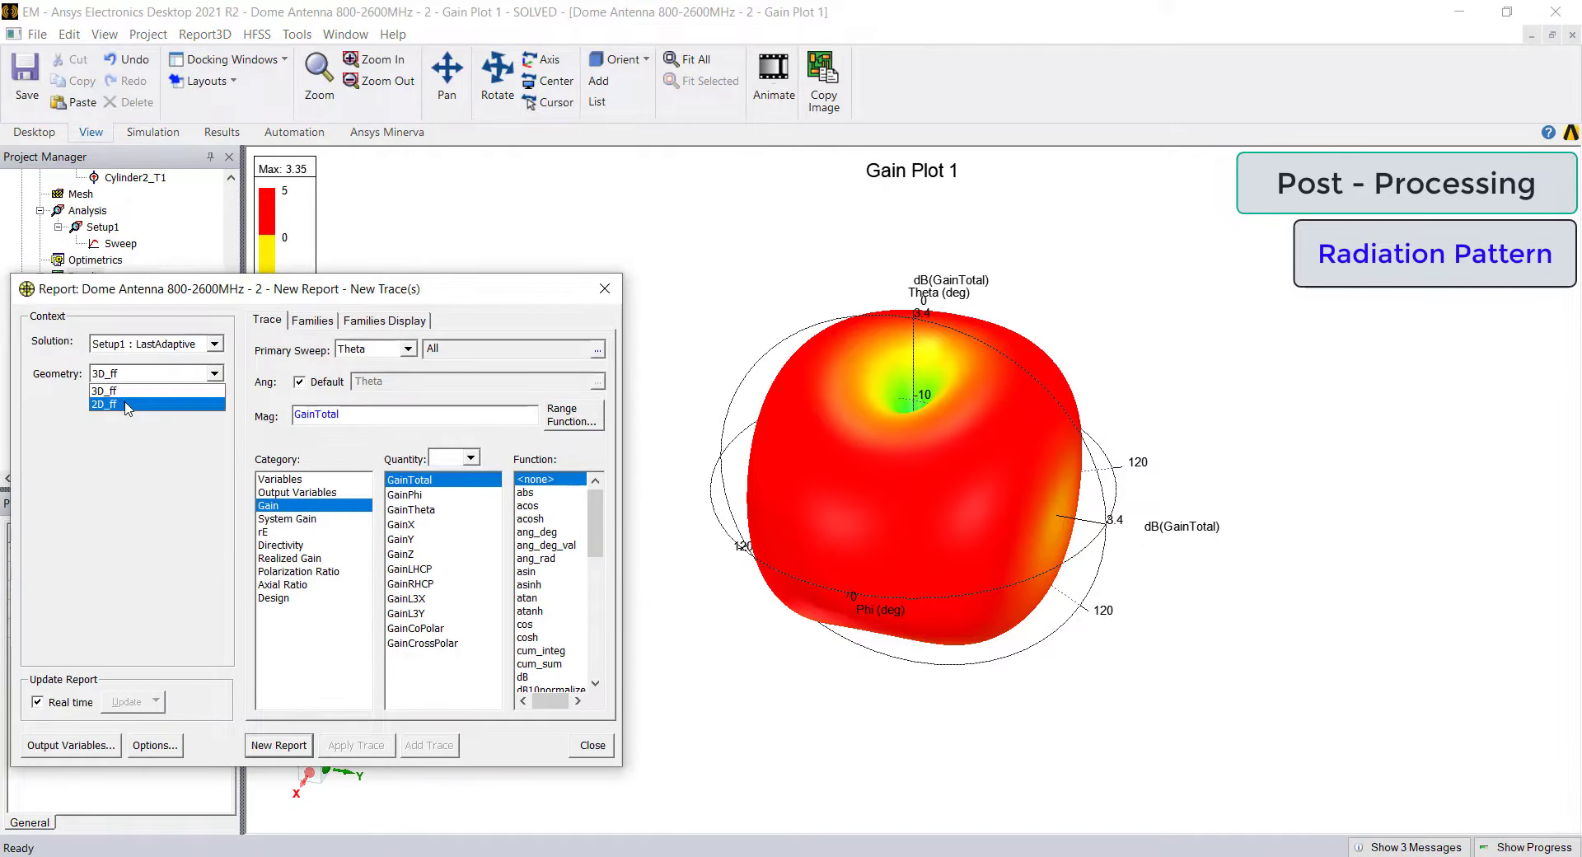
left_click(523, 677)
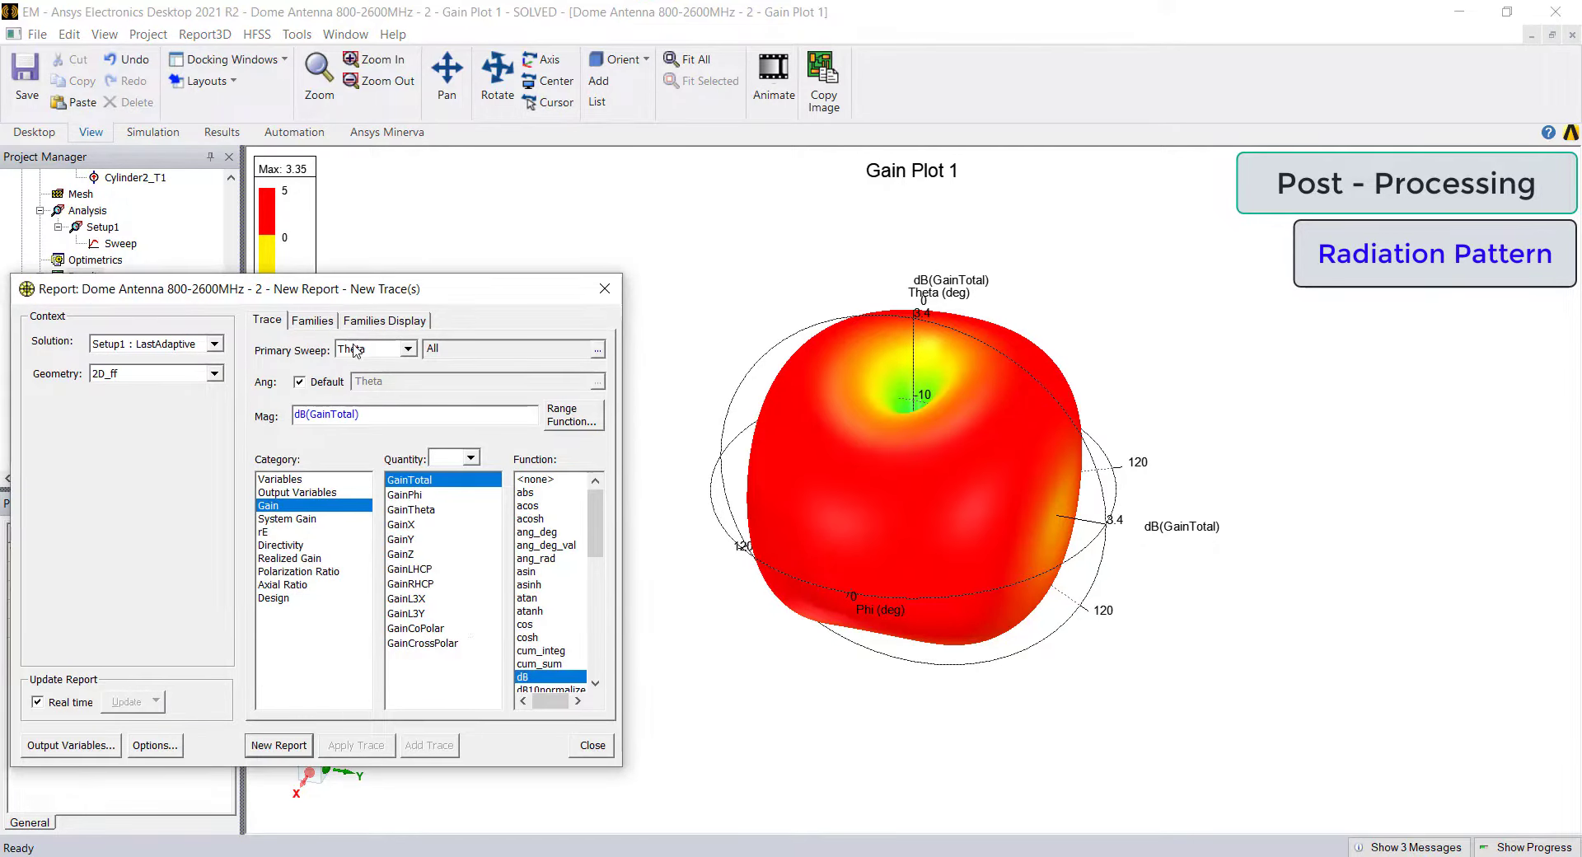
left_click(305, 746)
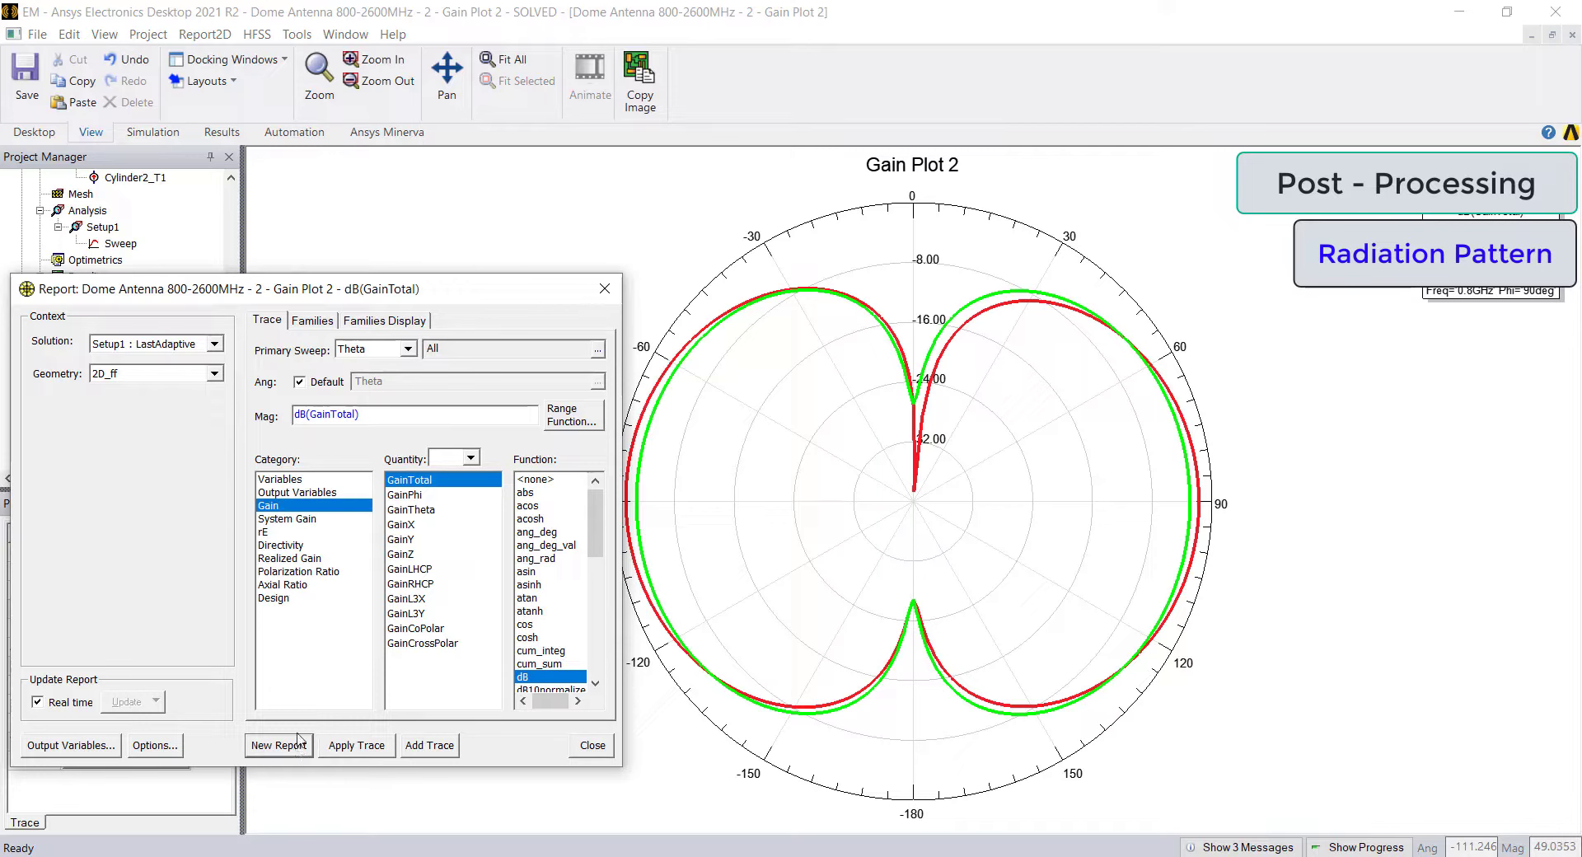
- Restrict the Gain Plot 2 trace to Phi = 0deg at 0.8GHz and apply it to the report
left_click(310, 320)
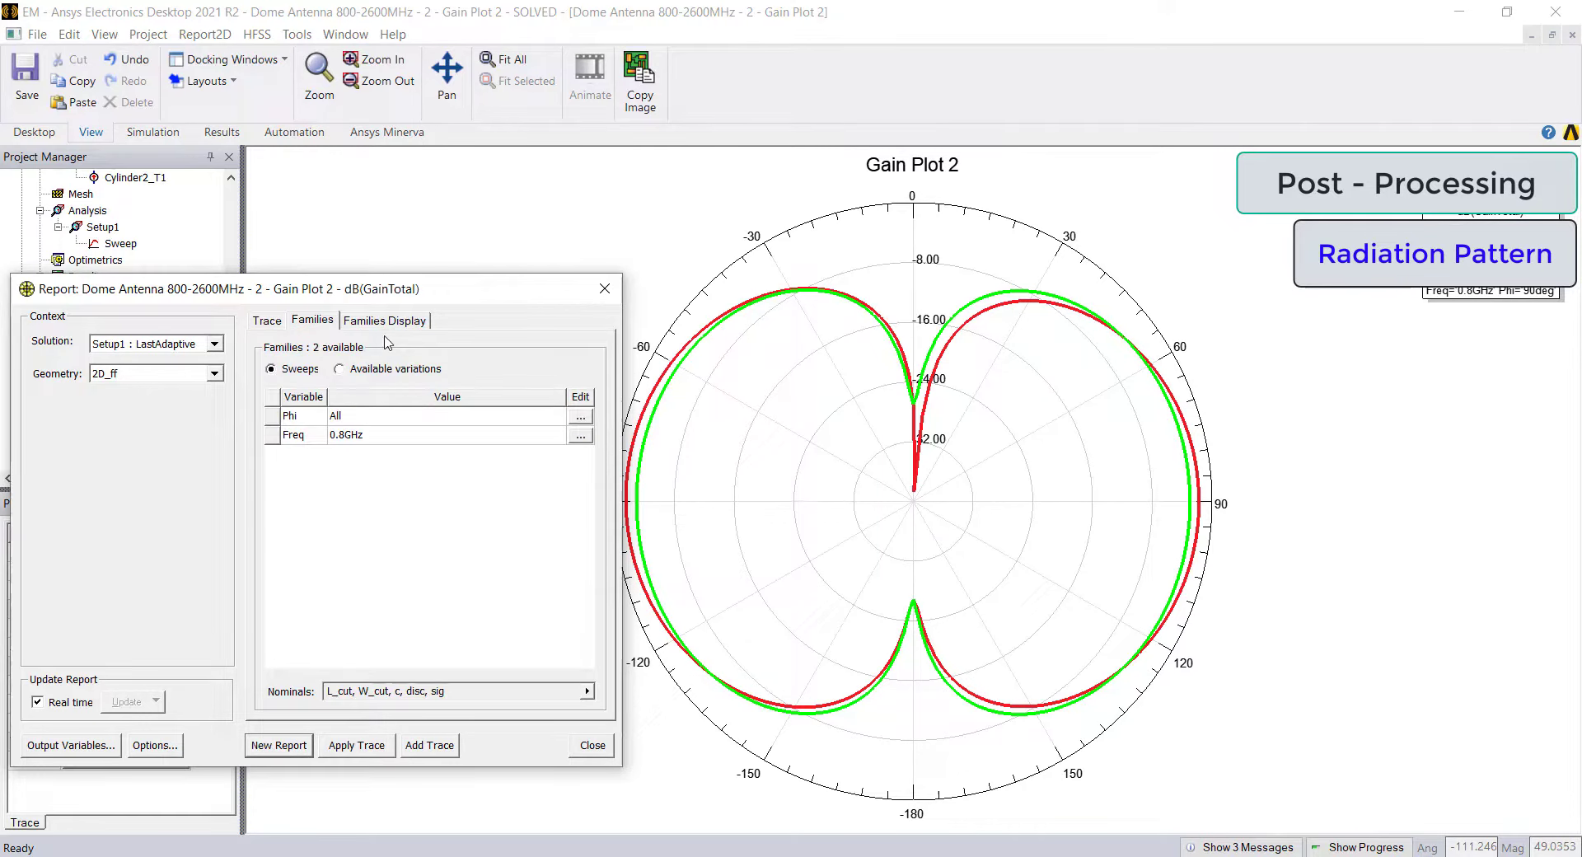
left_click(579, 417)
left_click(630, 471)
left_click(364, 749)
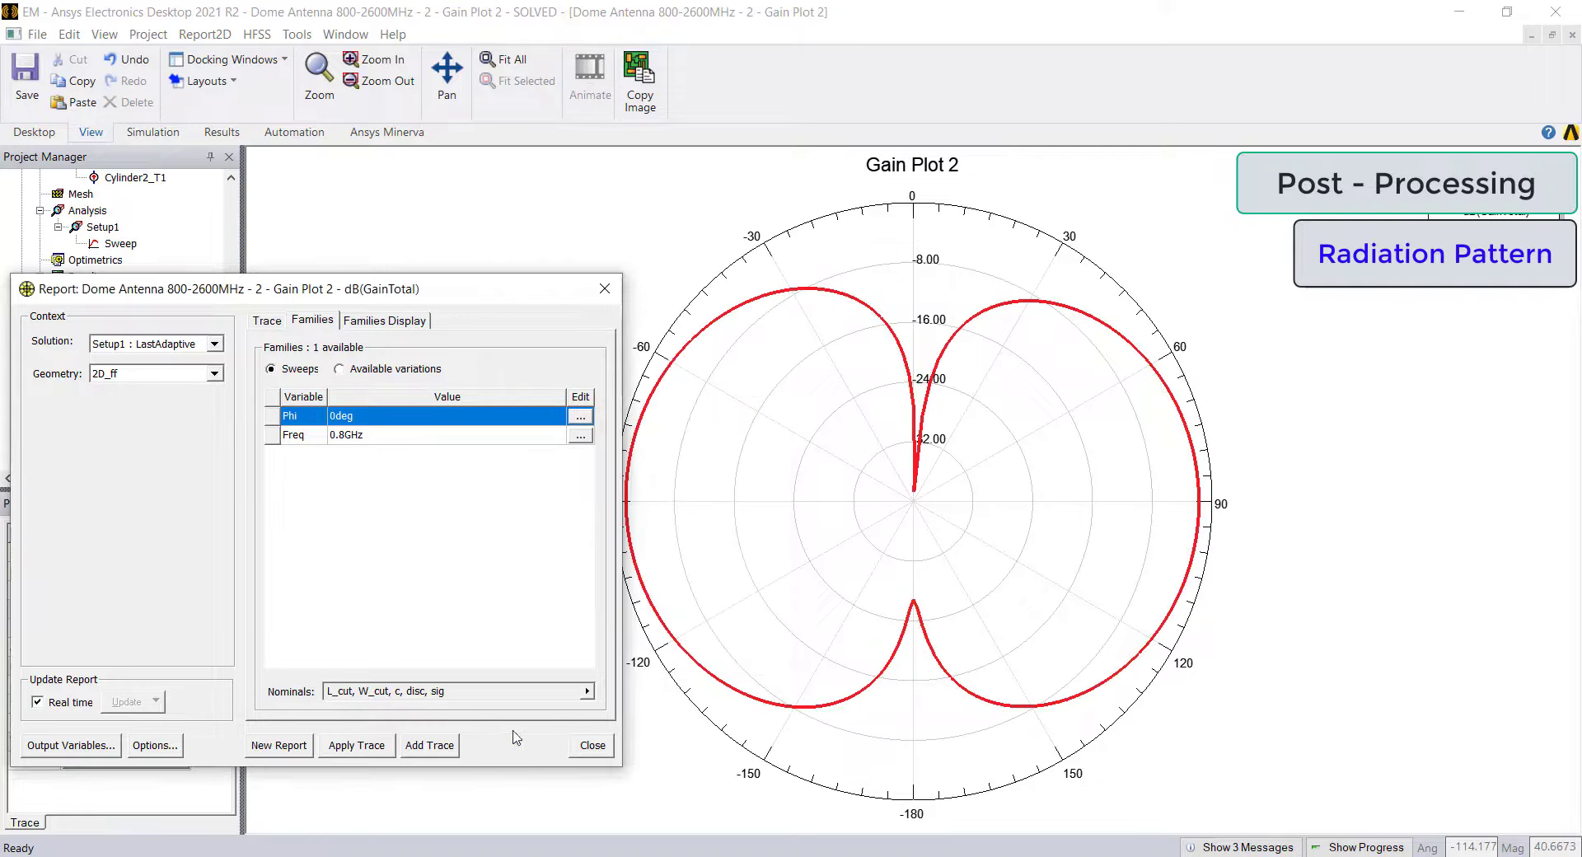
left_click(592, 747)
left_click(140, 377)
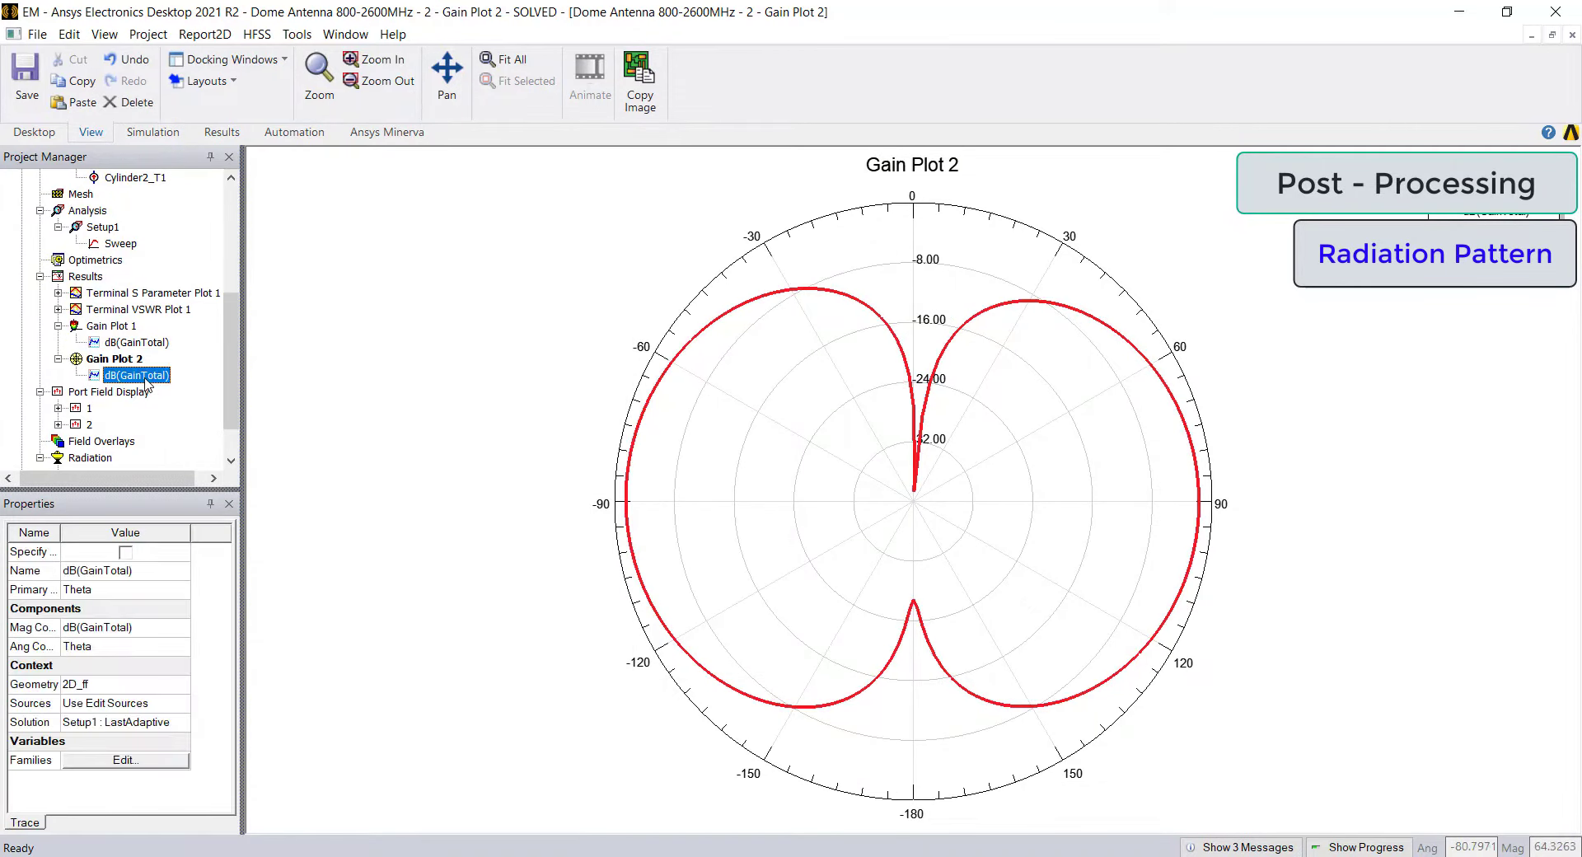
- Select all objects in the terminal design's 3D model and make Gain Plot 1 visible in the radiation field overlay
scroll(146, 376, "up", 5)
double_click(37, 213)
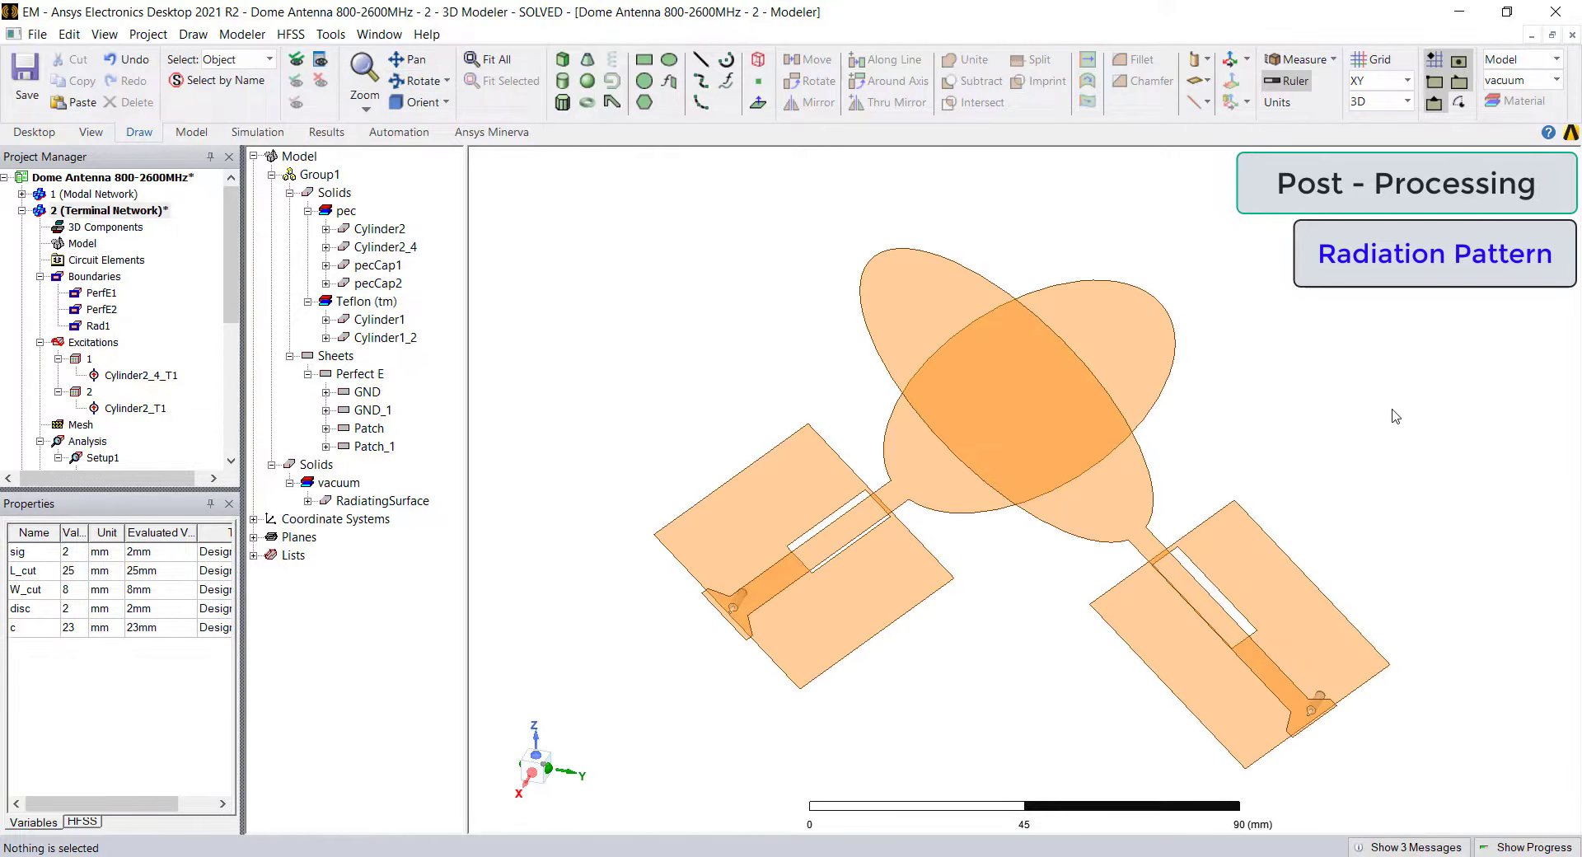
key("ctrl+a")
right_click(988, 462)
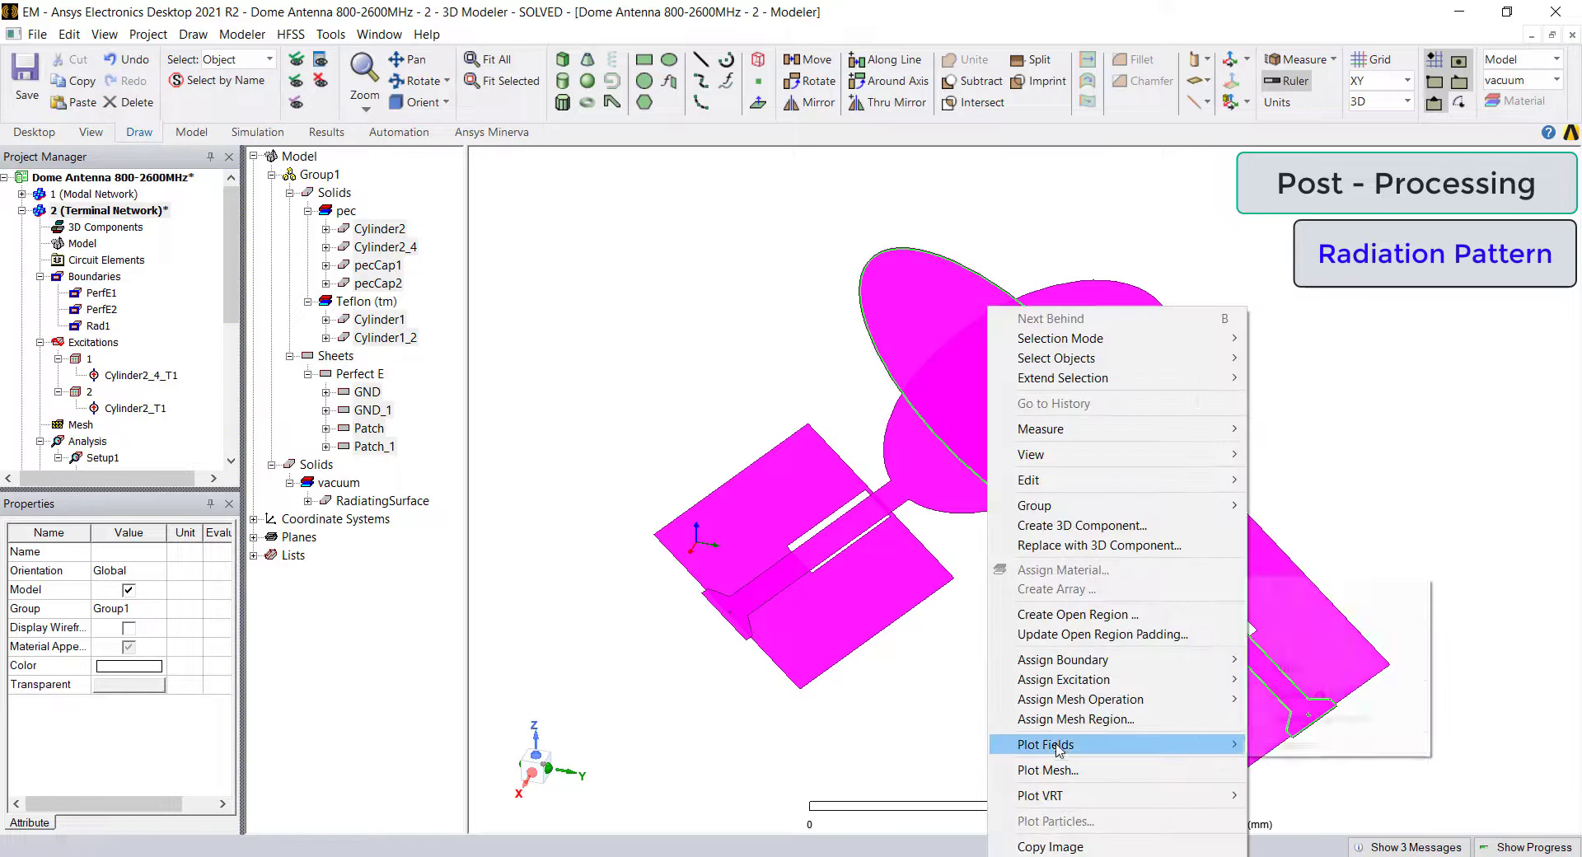
mouse_move(1072, 744)
left_click(1318, 693)
left_click(182, 122)
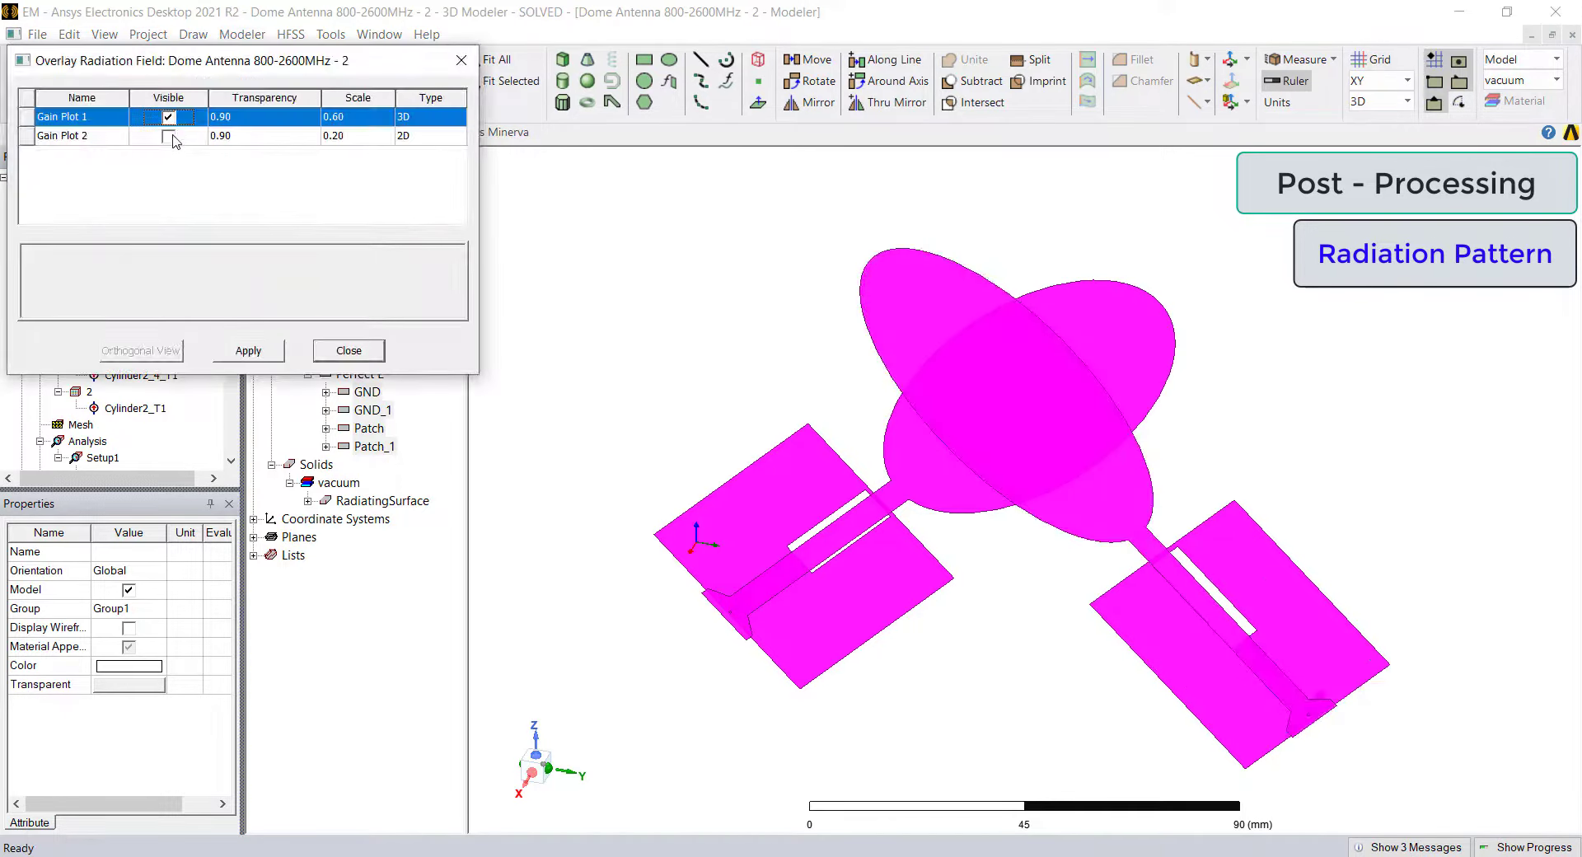
- Overlay Gain Plot 2 on the model as well, with its scale set to 0.6, and apply
left_click(234, 137)
left_click(358, 137)
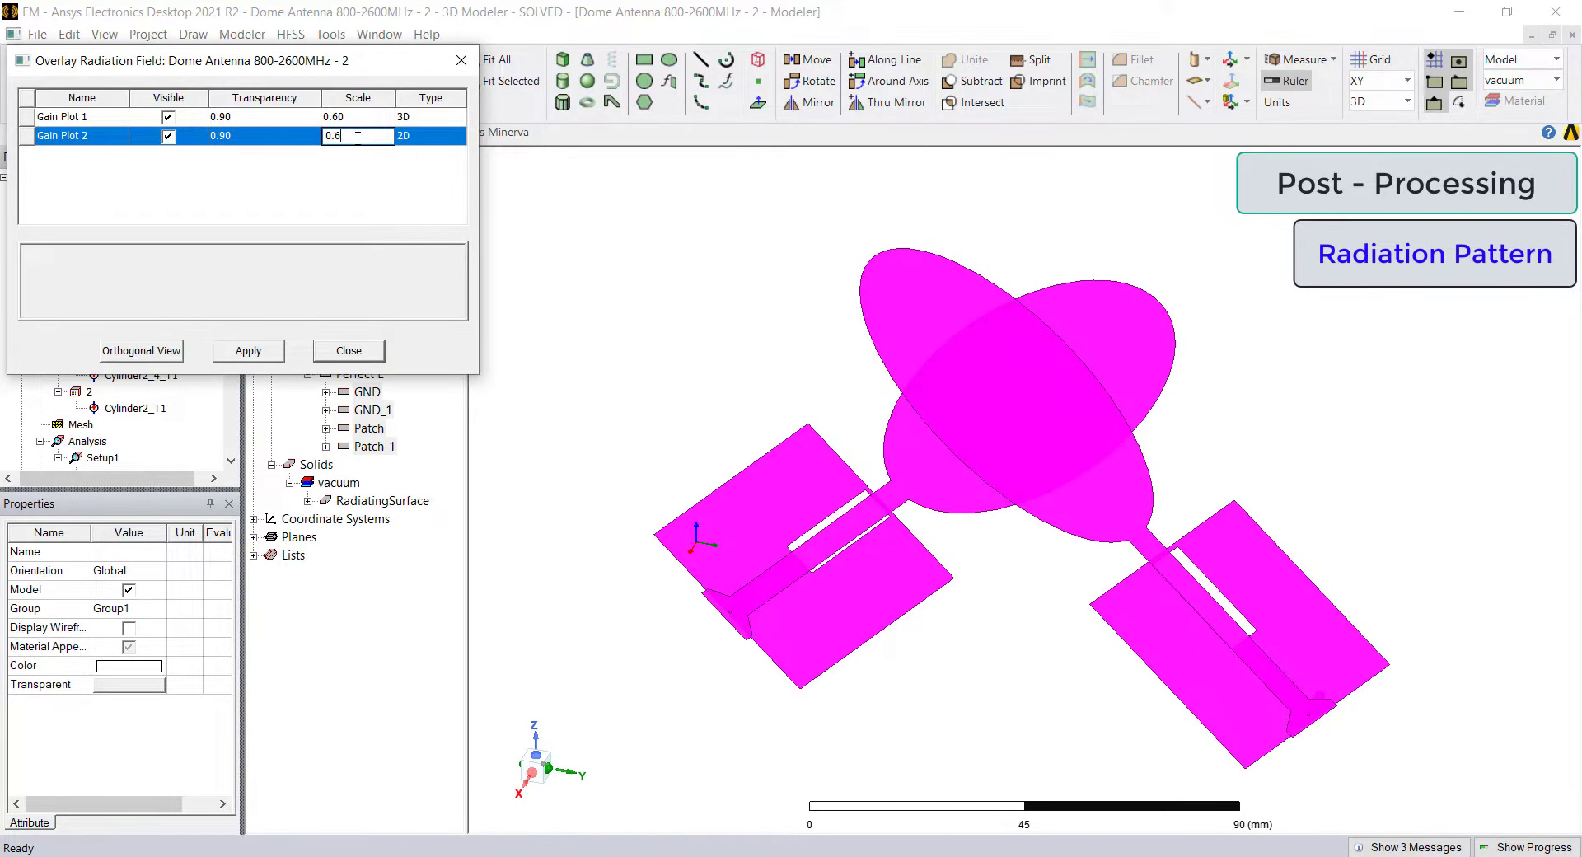
type("0.6")
key("Return")
left_click(248, 358)
left_click(323, 347)
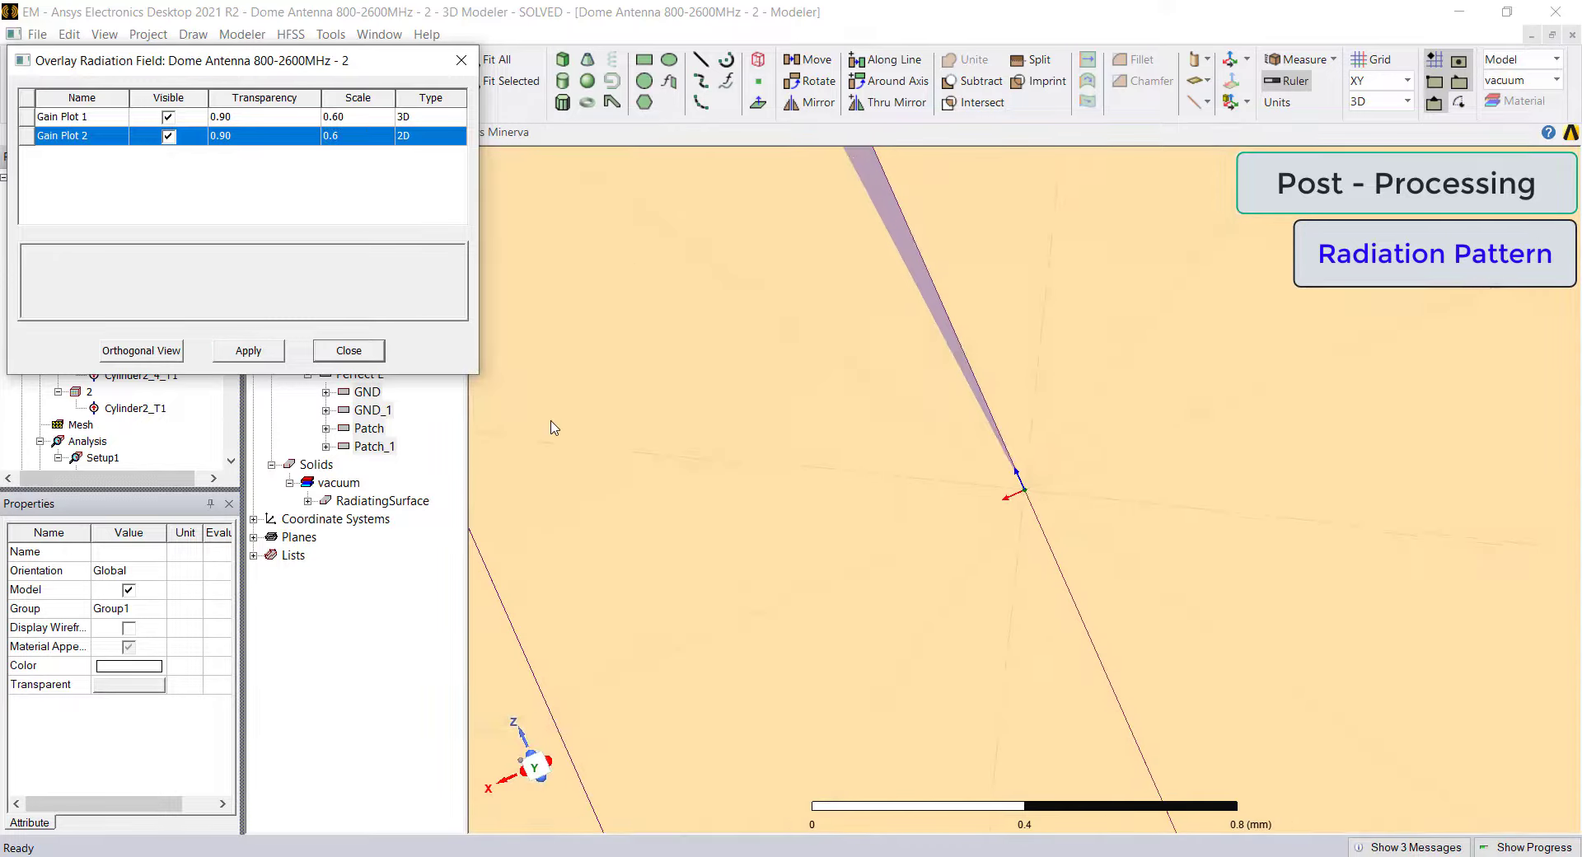
- Examine how the overlaid 2D and 3D patterns line up with the antenna from the top, front and default views
left_click(830, 498)
key("ctrl+d")
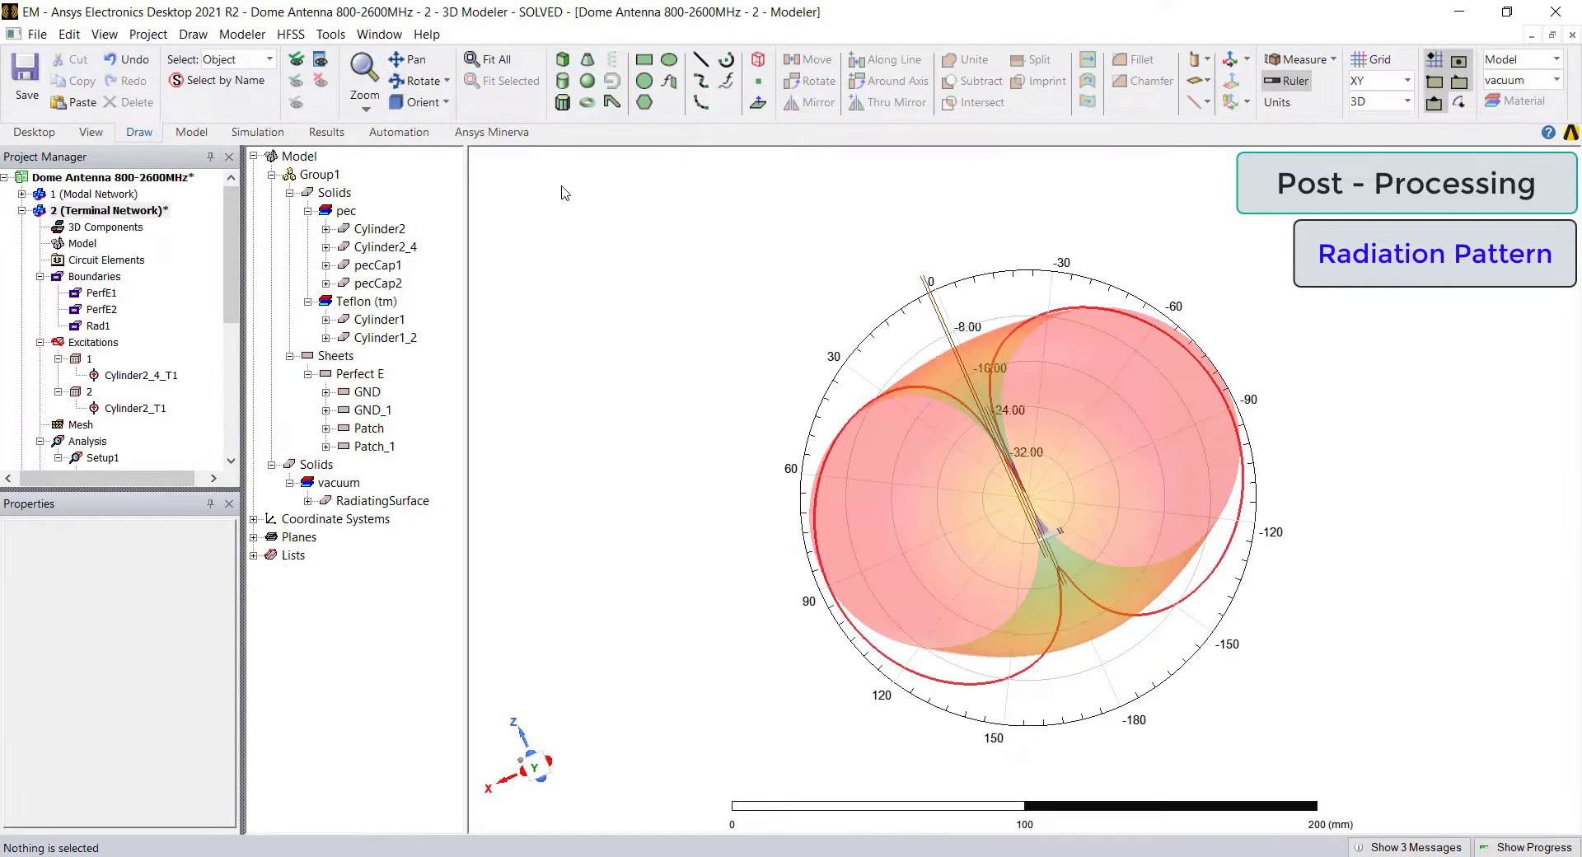
left_click(445, 102)
left_click(455, 125)
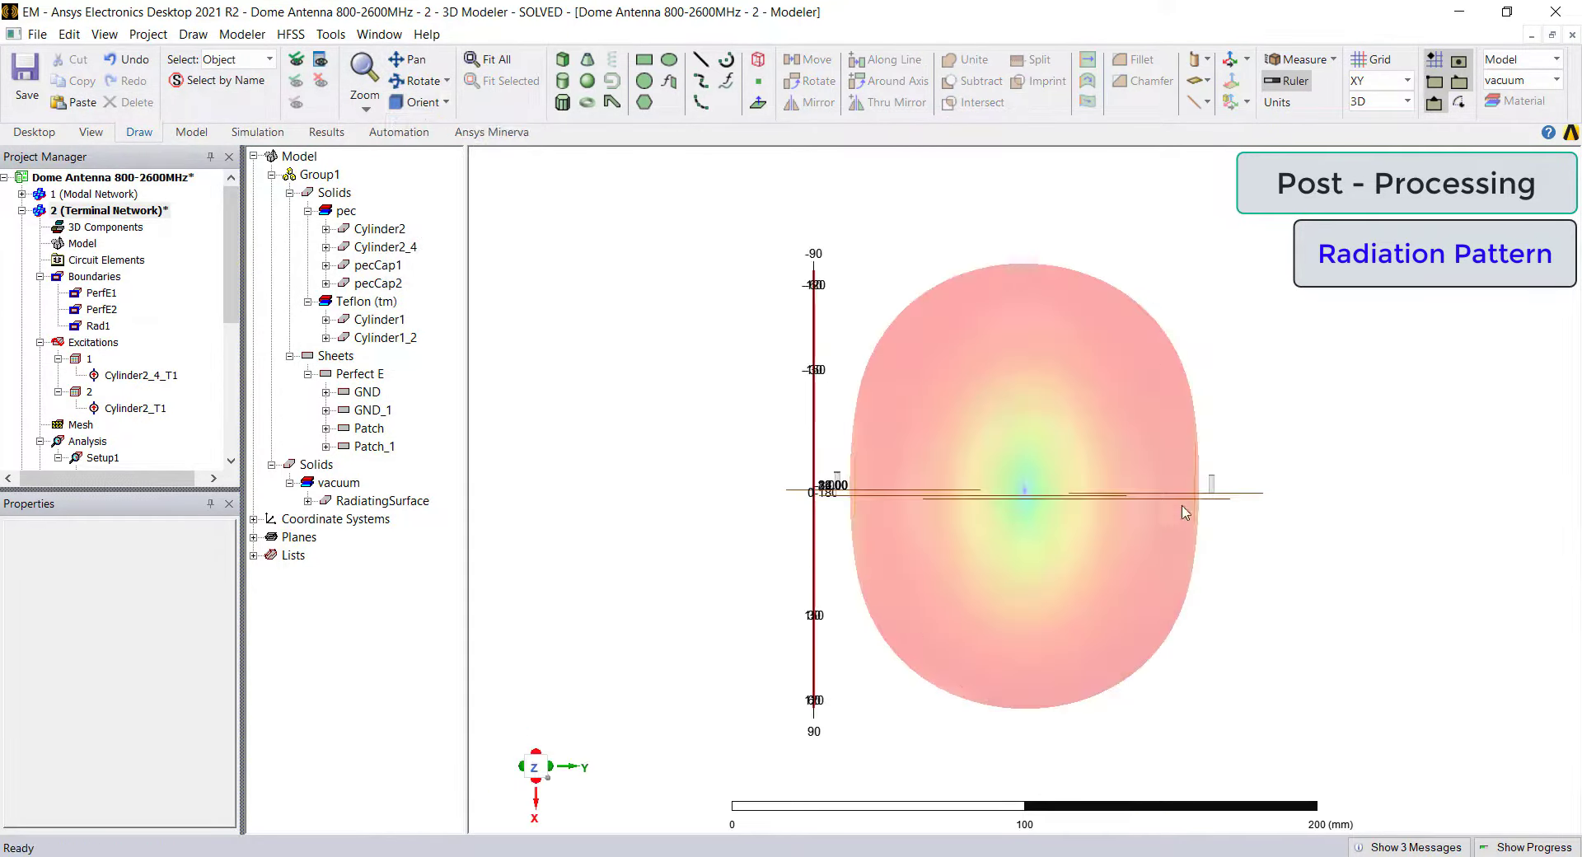
left_click(445, 102)
left_click(428, 196)
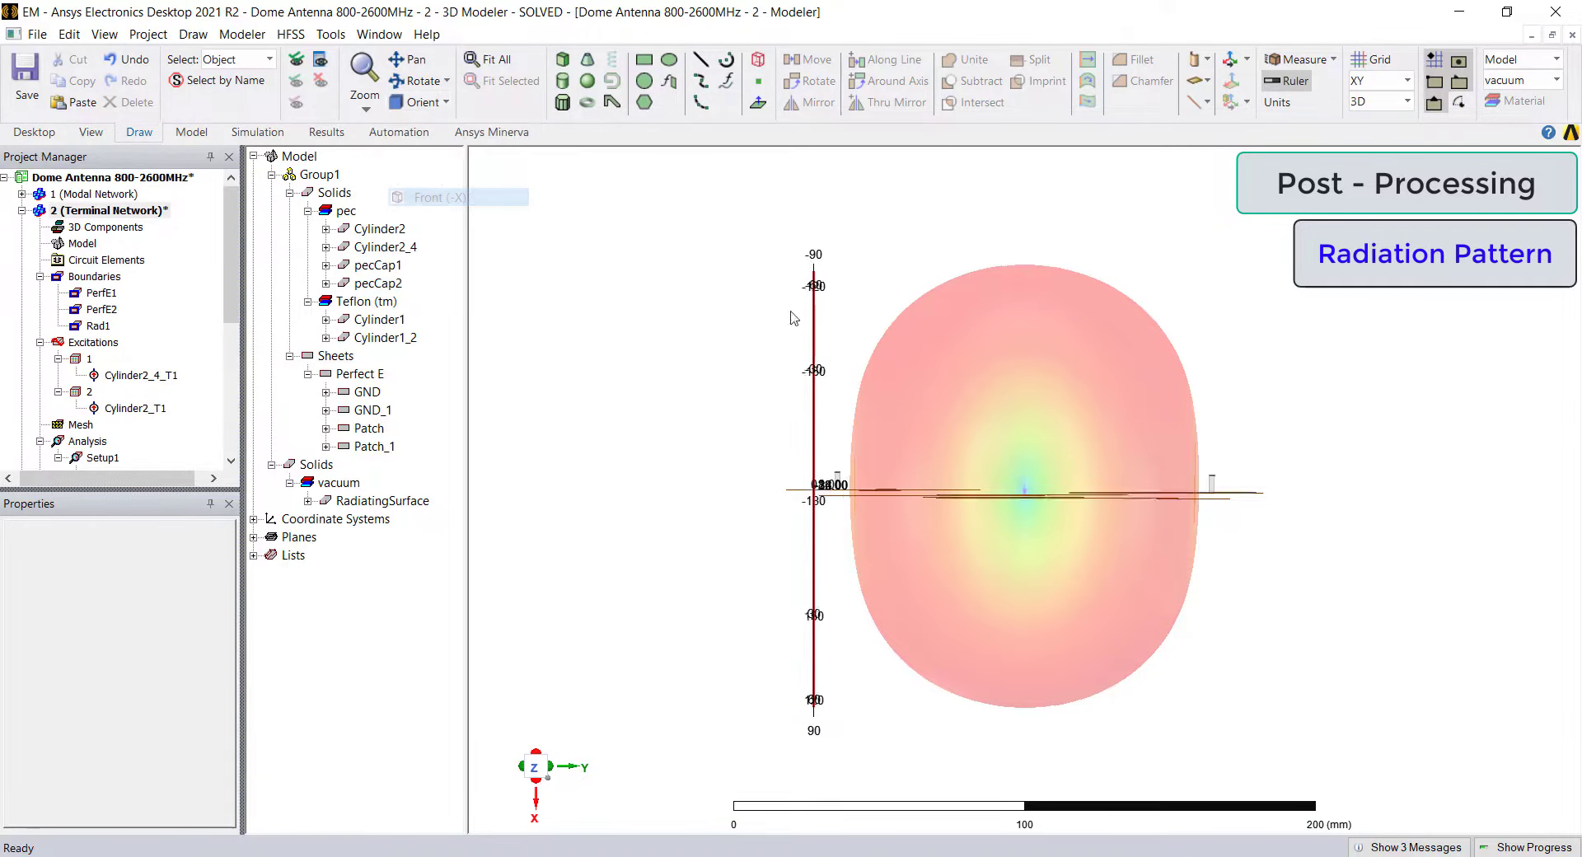
left_click(417, 102)
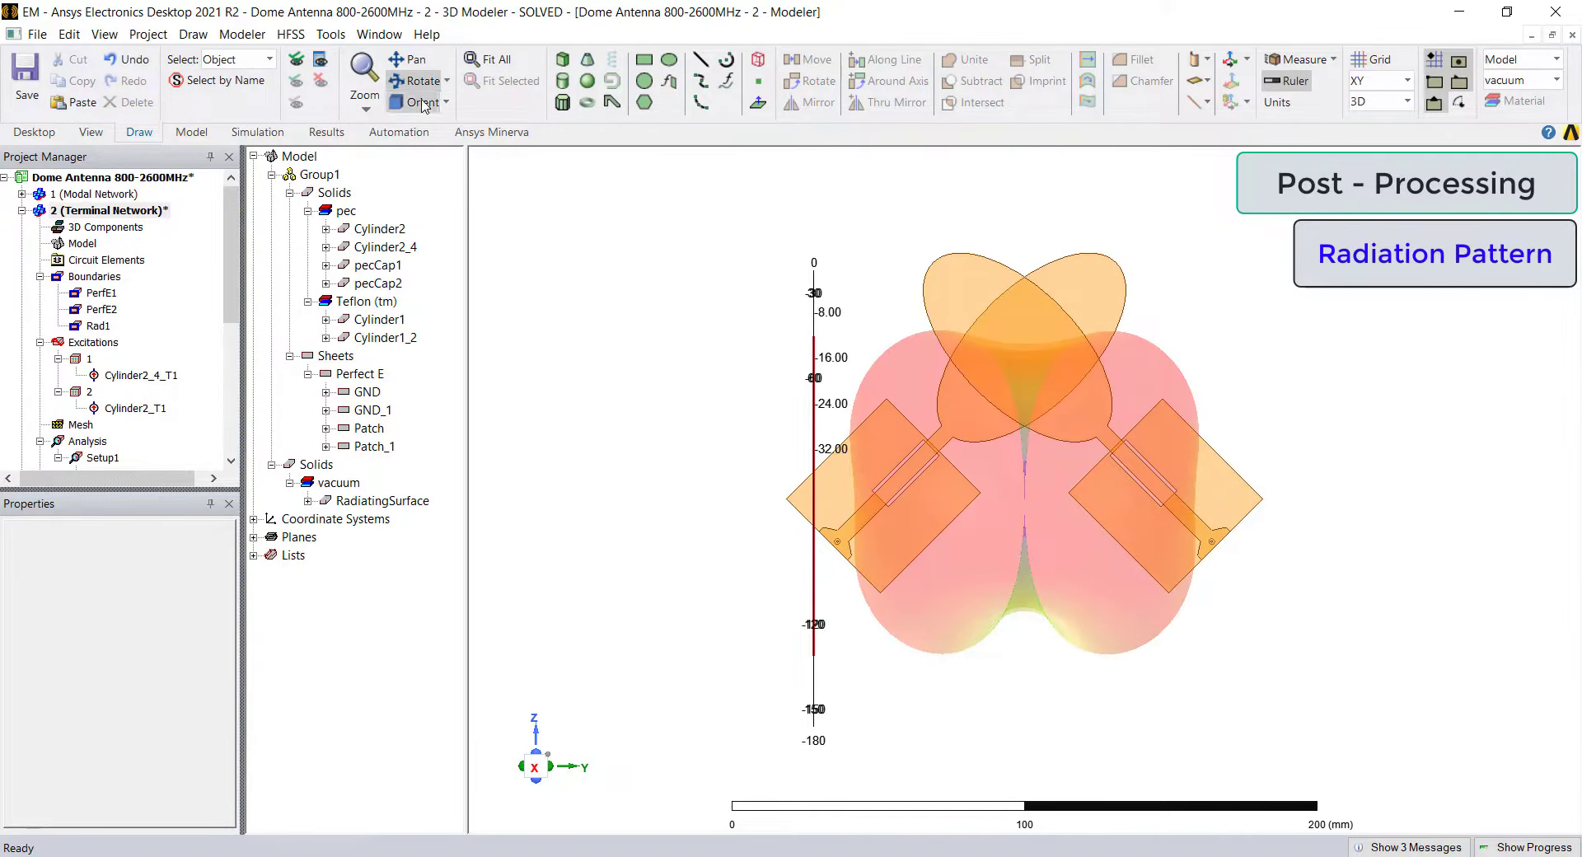
- Make the 2D_ff far-field setup use the local coordinate system RelativeCS7
scroll(137, 406, "down", 6)
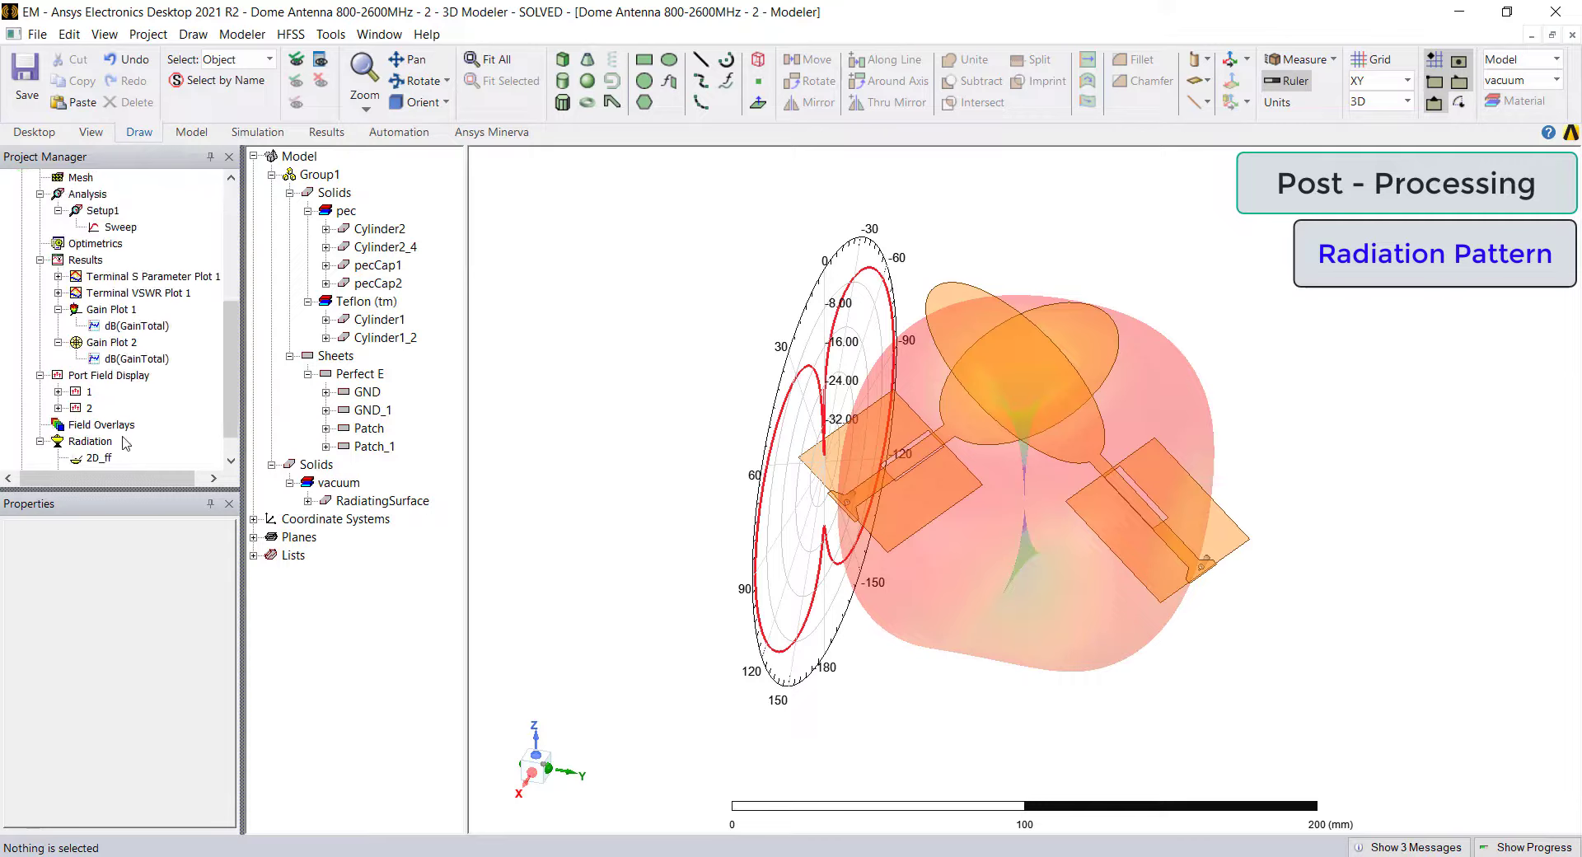
double_click(99, 424)
left_click(714, 217)
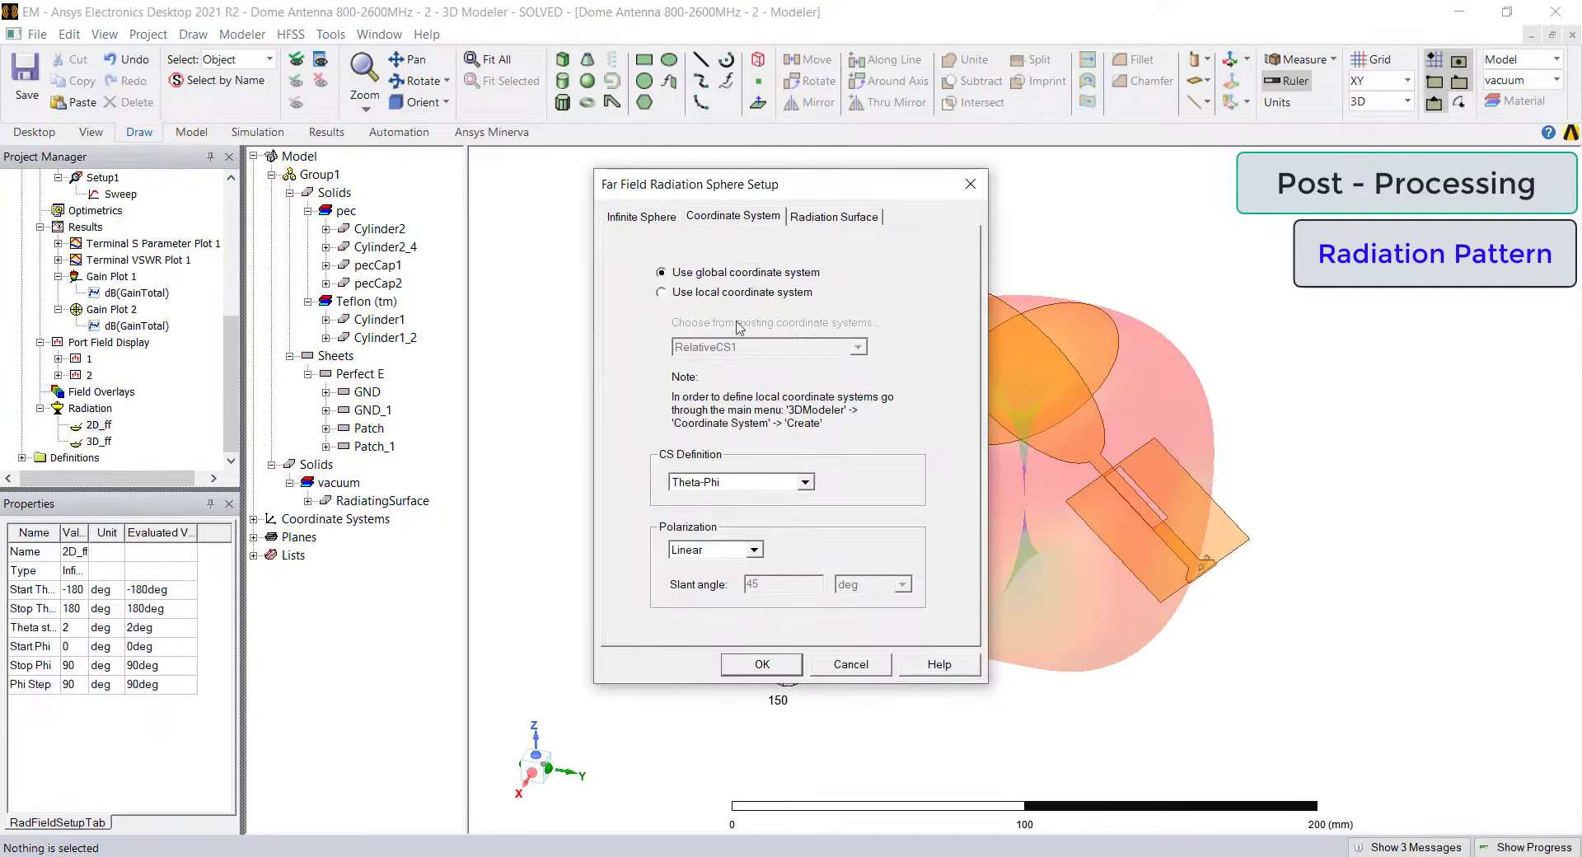
left_click(725, 293)
left_click(766, 347)
left_click(791, 419)
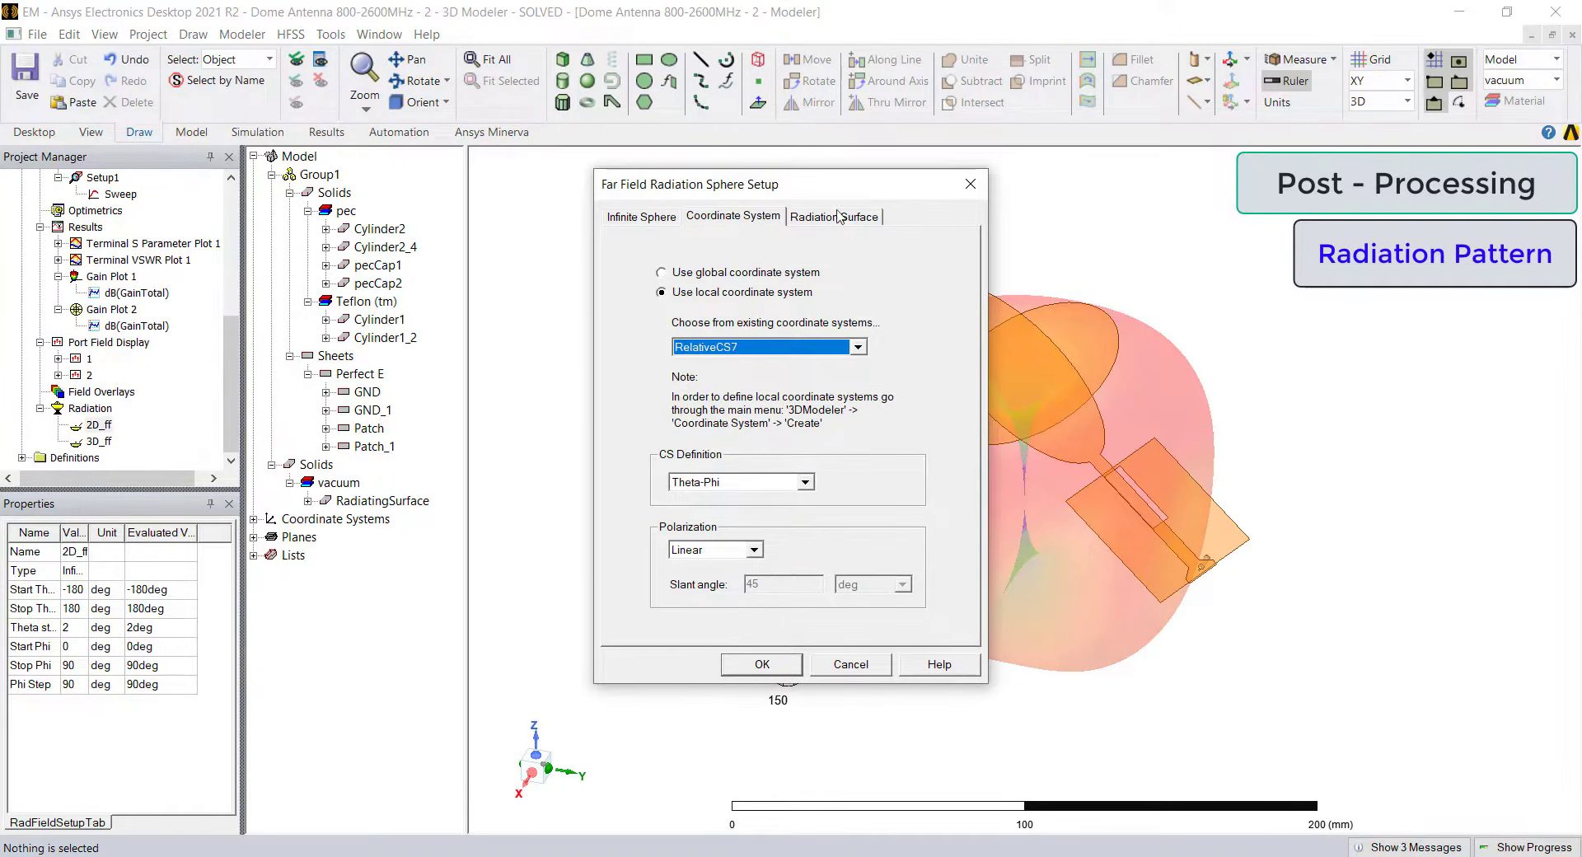
left_click_drag(800, 188, 456, 183)
left_click(419, 659)
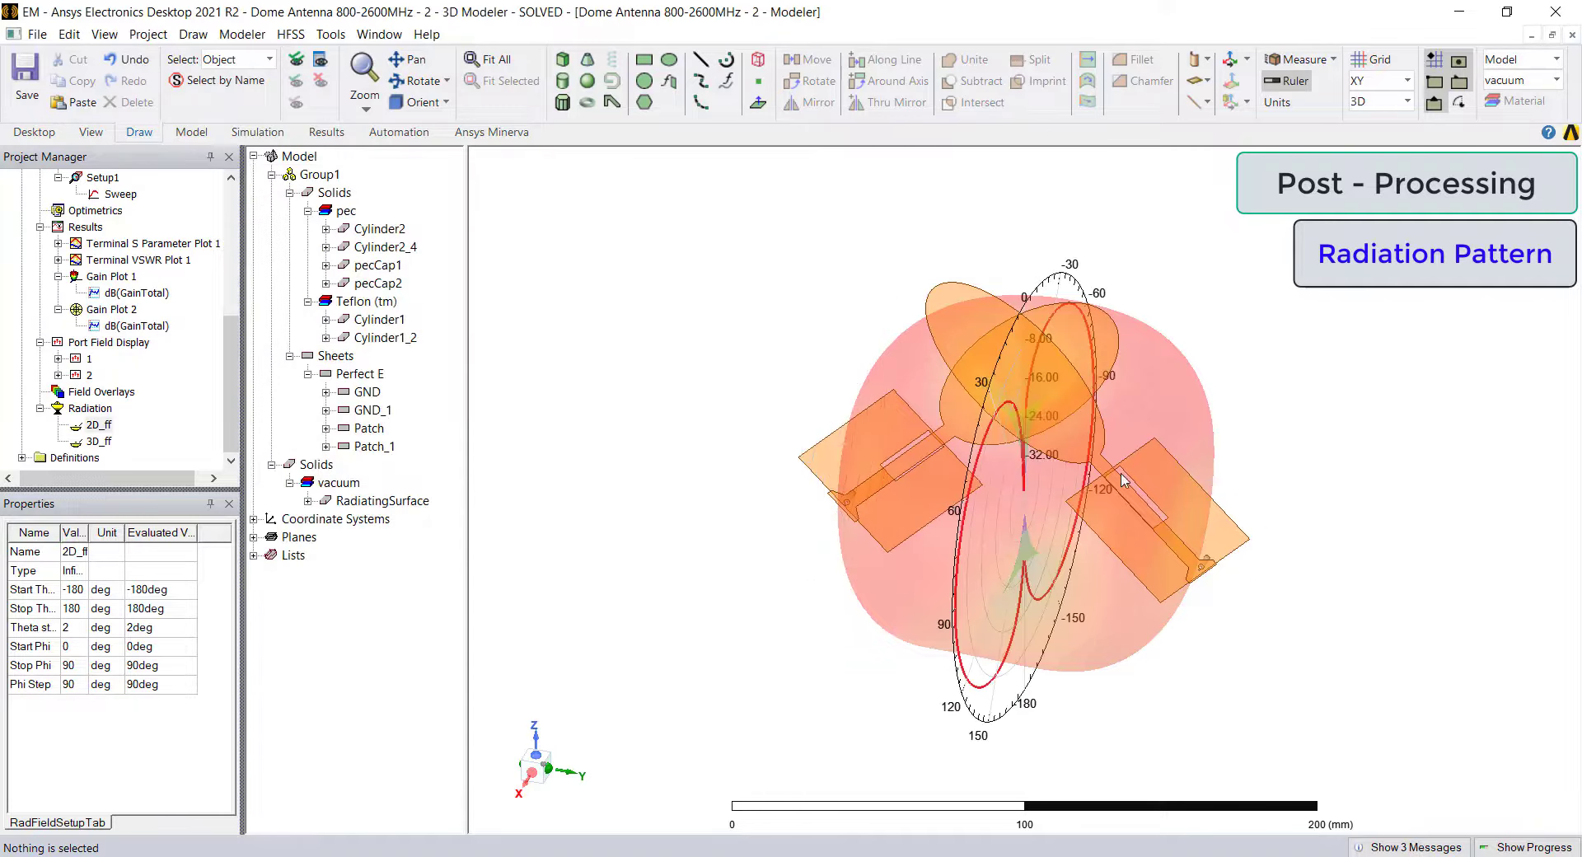
- Examine the 2D pattern's placement relative to the antenna and 3D pattern from the front, side and rotated views
left_click(446, 103)
left_click(453, 201)
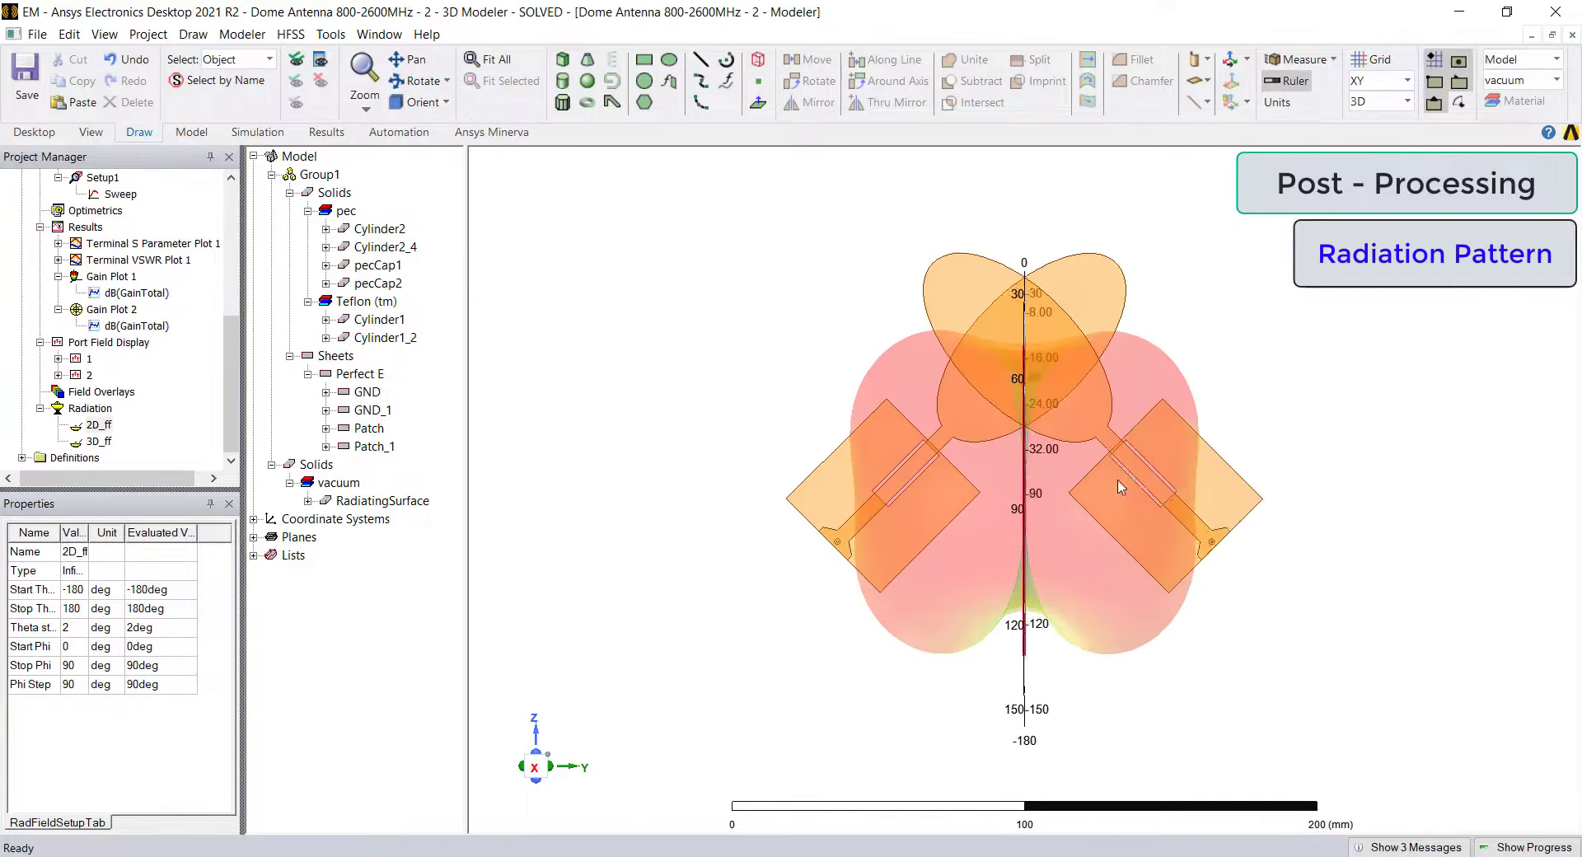
left_click(446, 102)
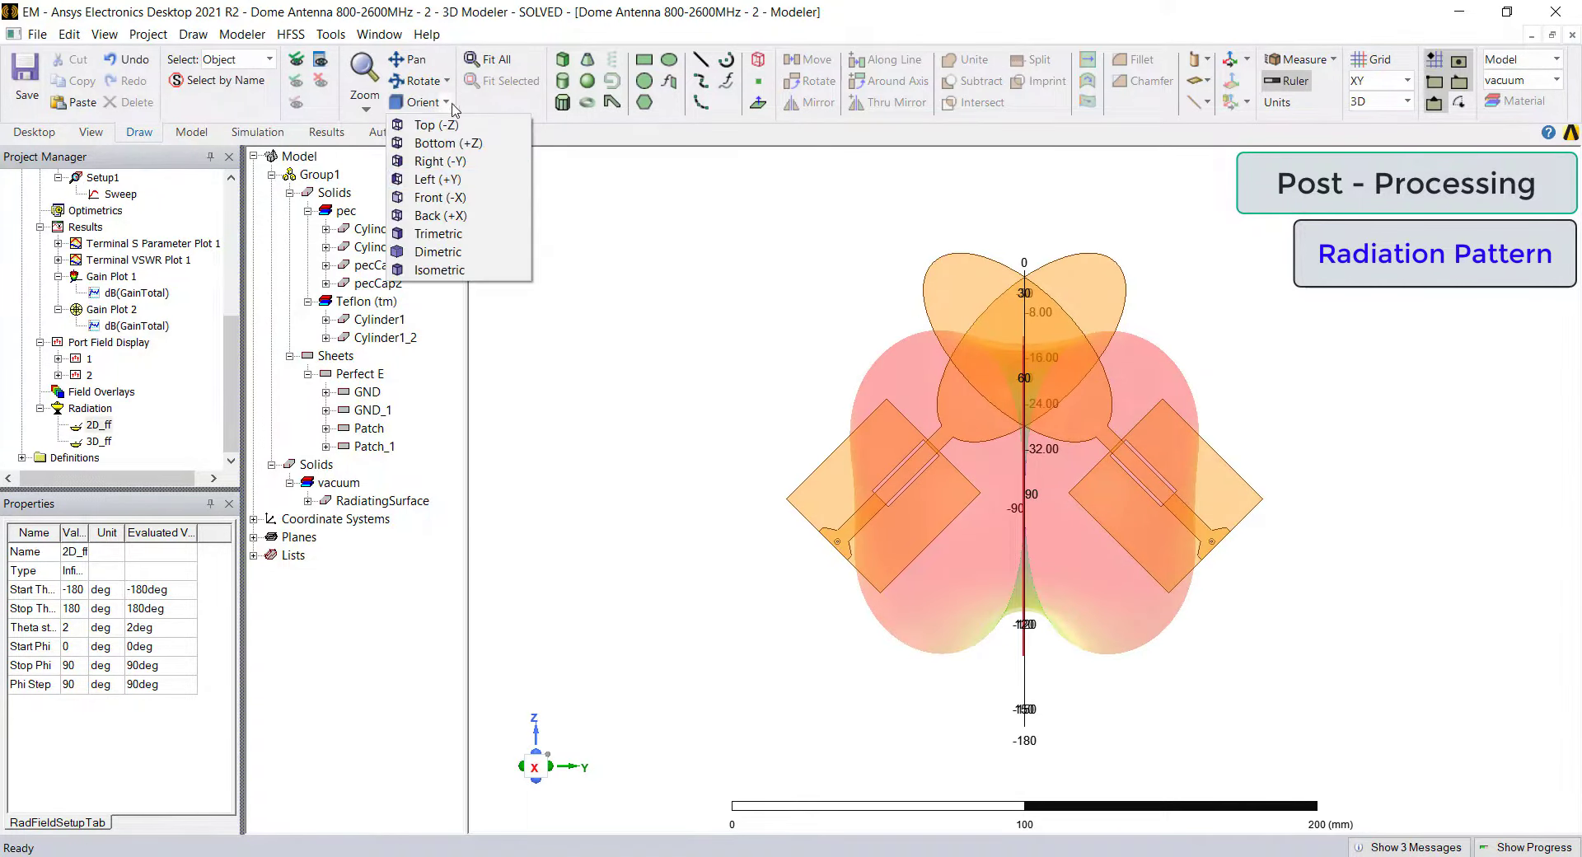
left_click(453, 175)
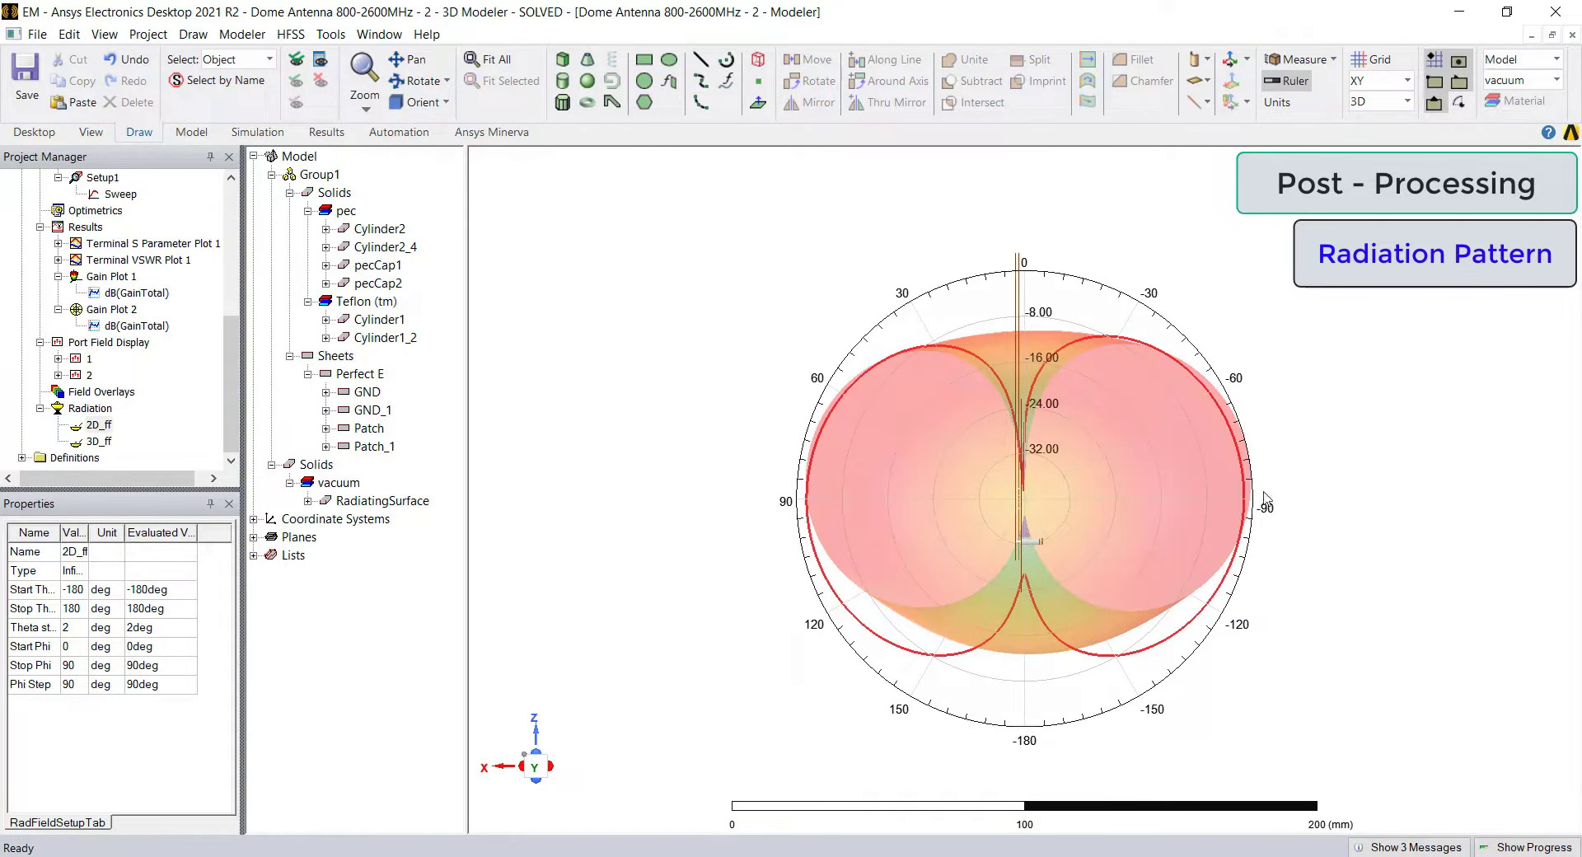
left_click(446, 103)
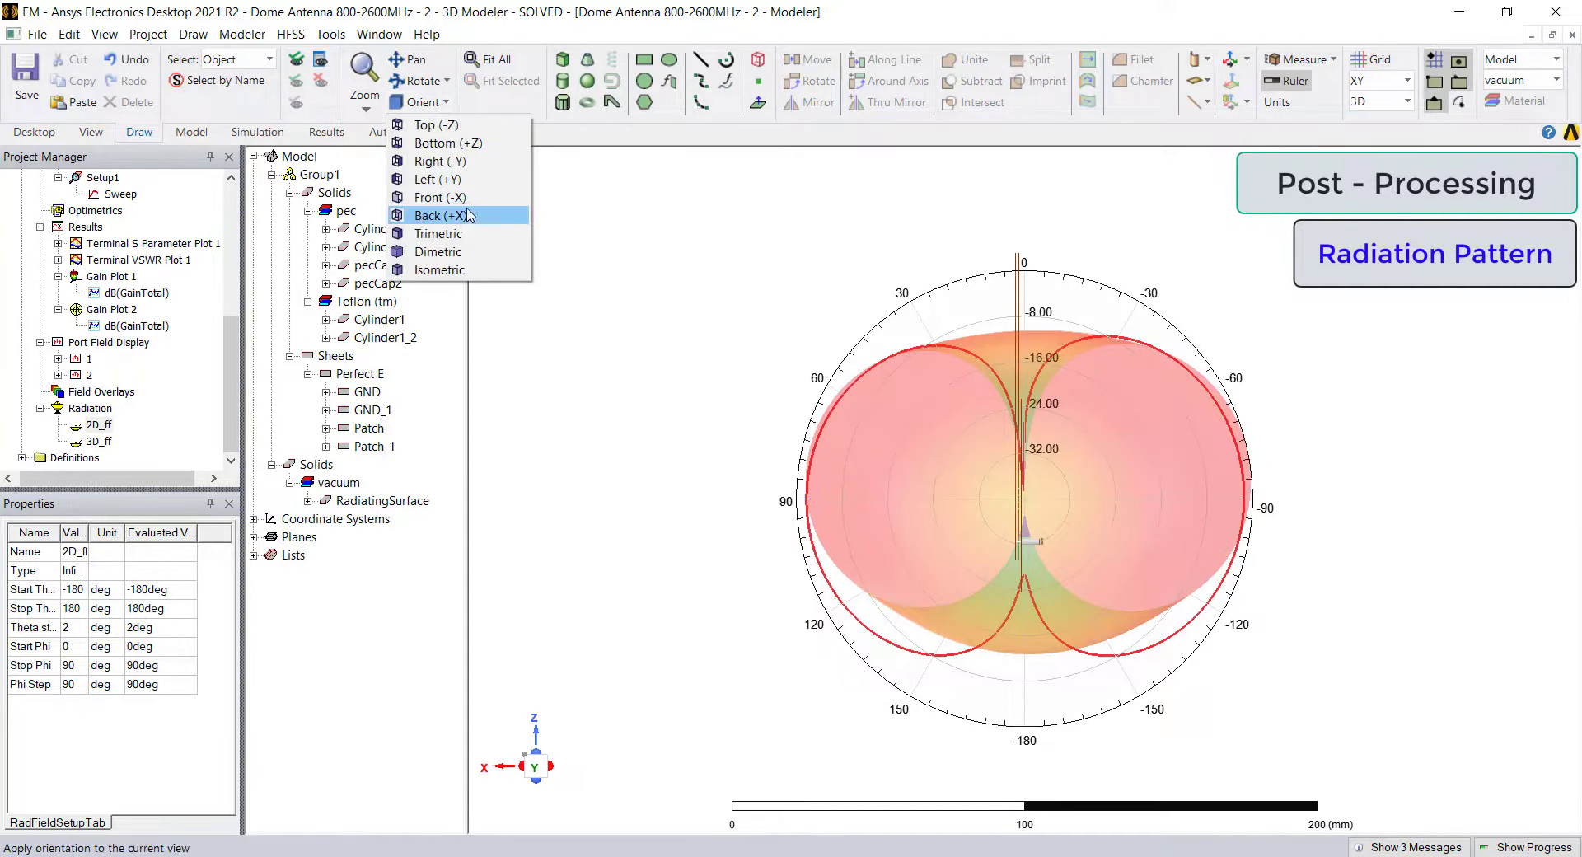
left_click(461, 124)
left_click(434, 105)
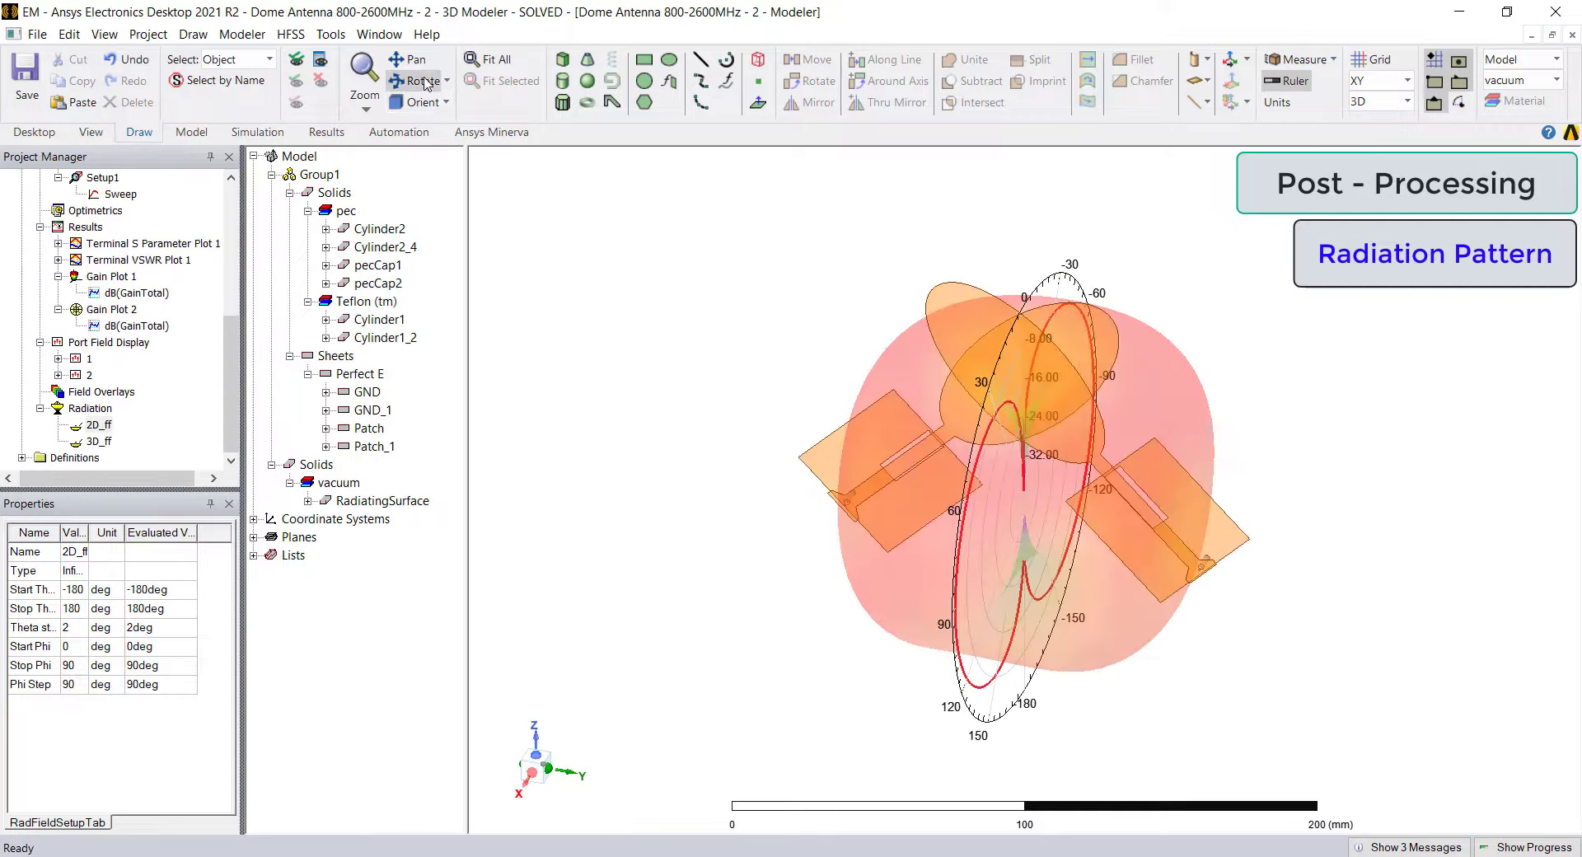
left_click_drag(1174, 505, 994, 446)
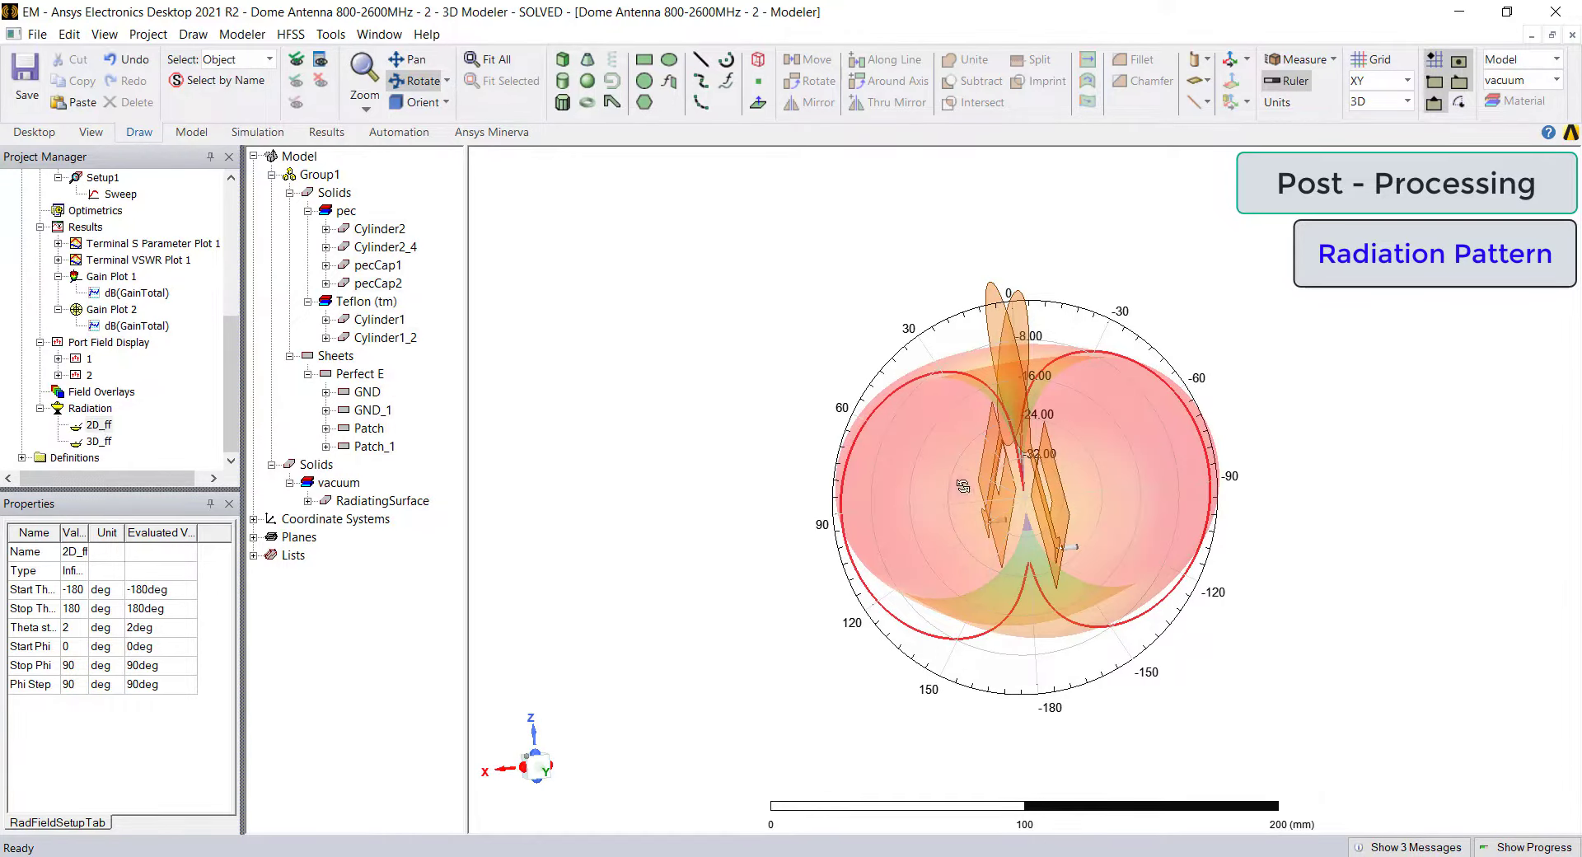
- Set the scale of Gain Plot 2 in the radiation field overlay to 0.5 and deselect the model
right_click(1044, 494)
mouse_move(1104, 744)
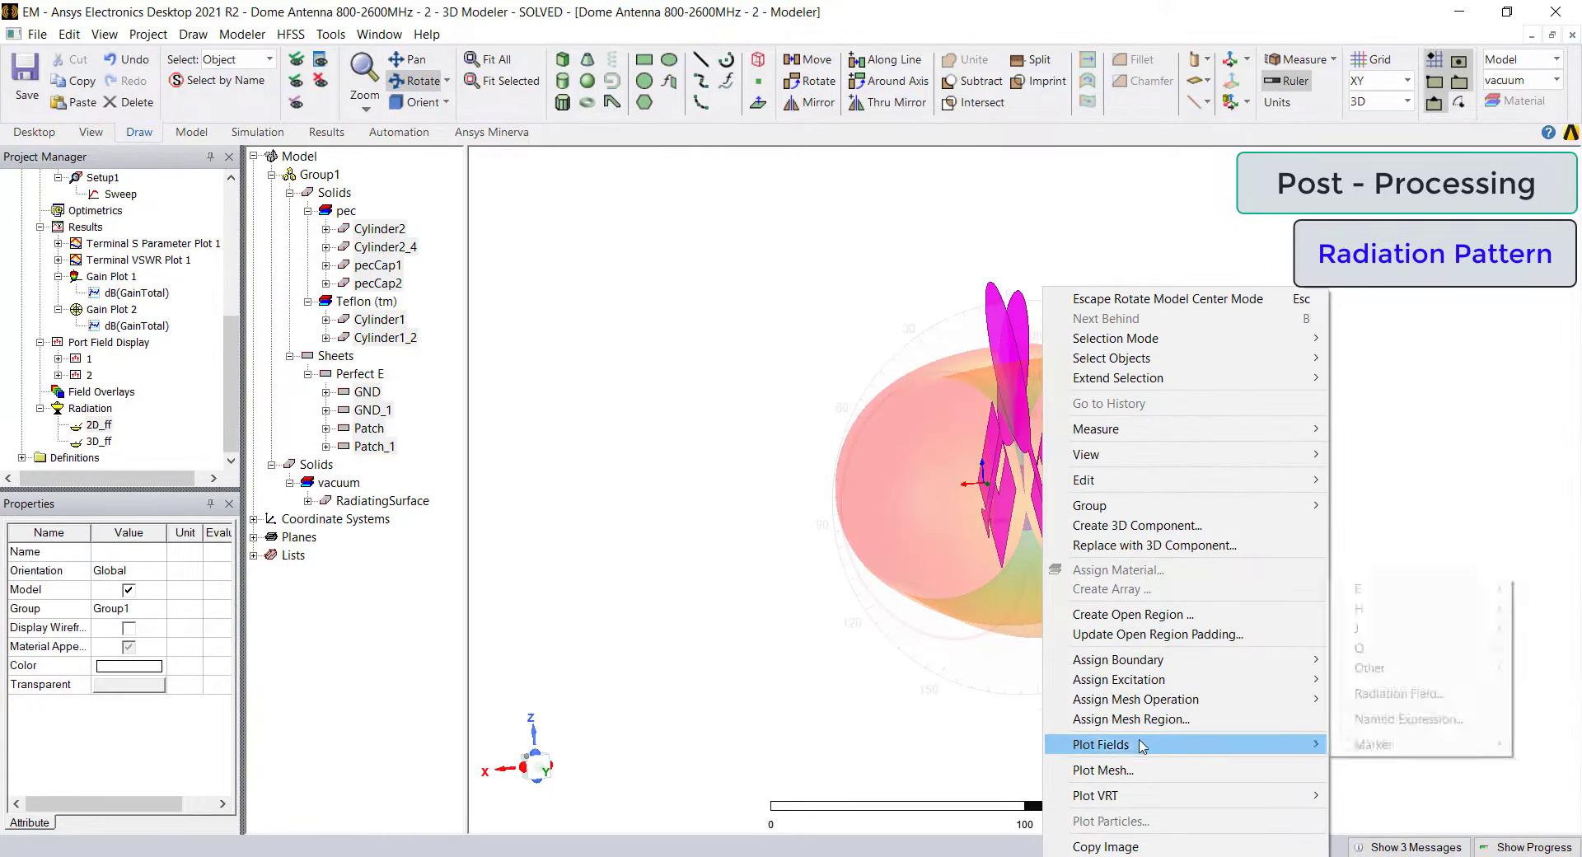
left_click(1395, 695)
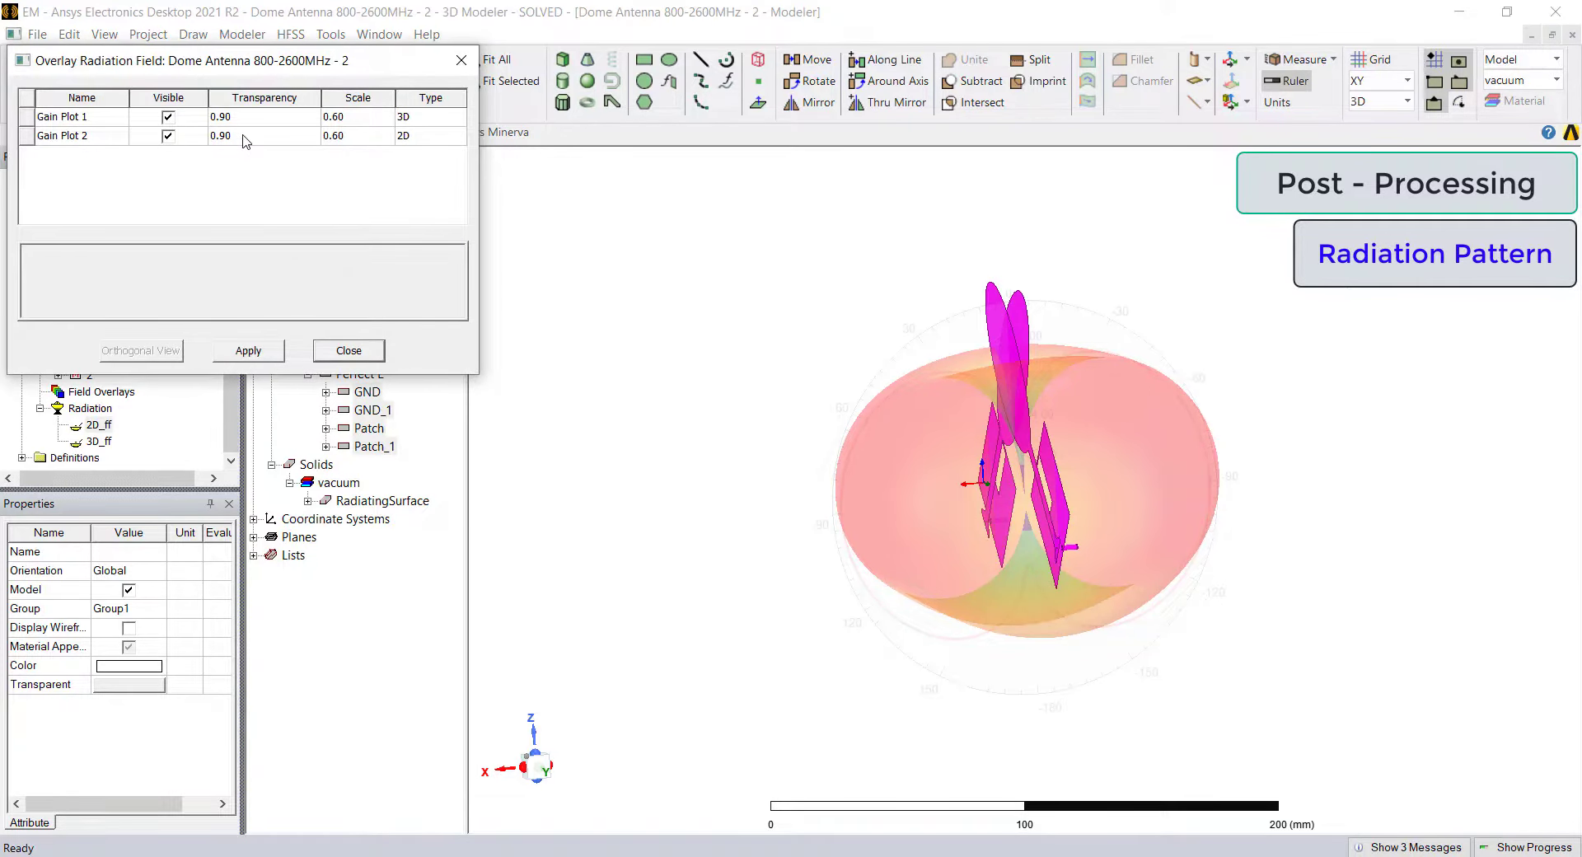
left_click(246, 138)
left_click(385, 137)
type("0.")
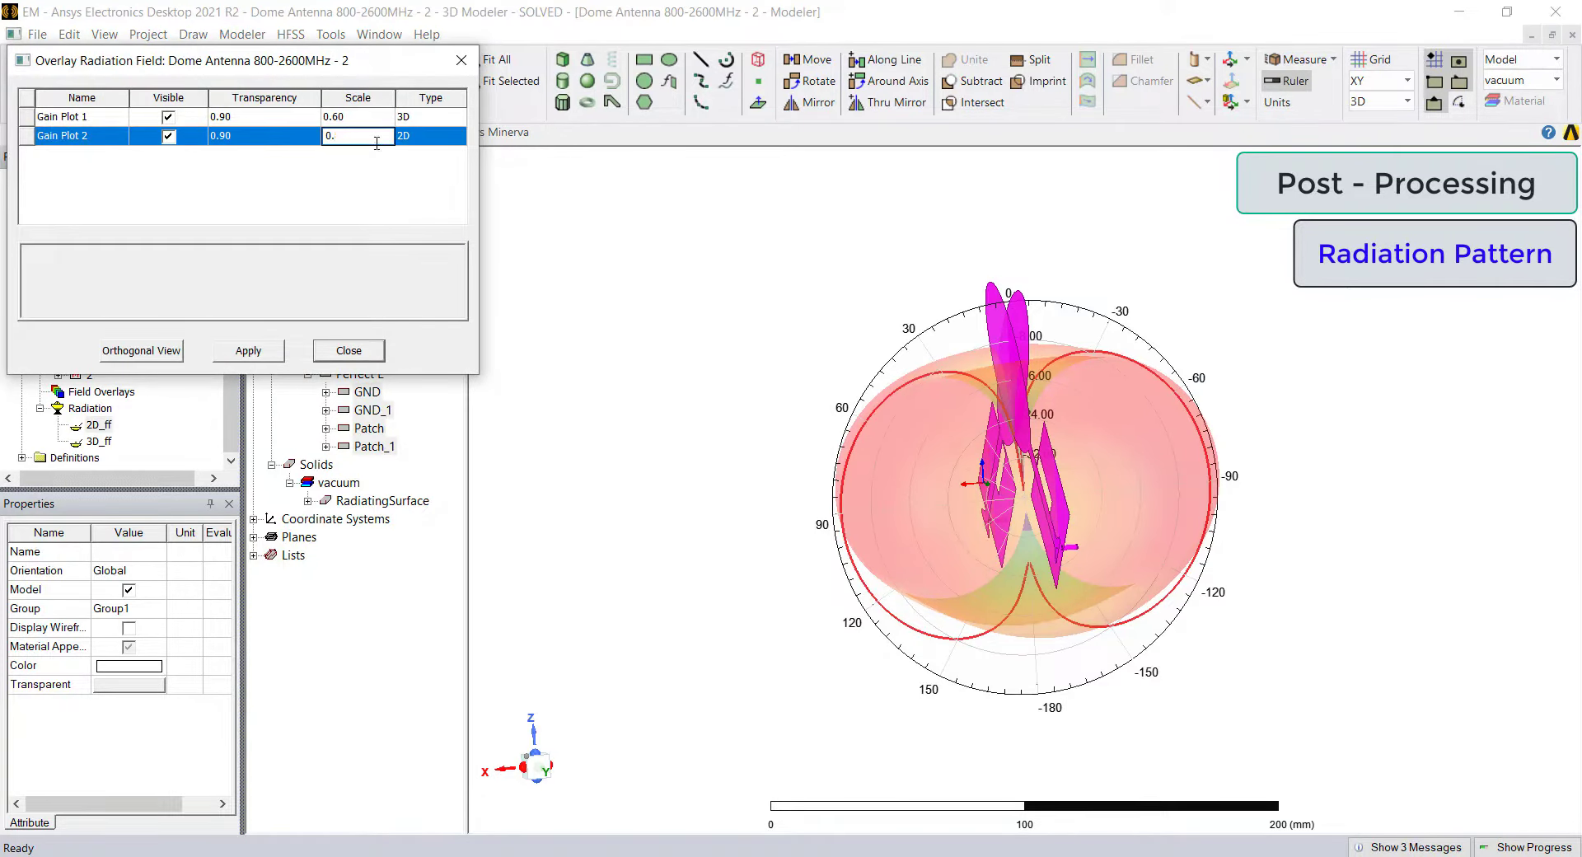
type("5")
left_click(250, 351)
left_click(361, 352)
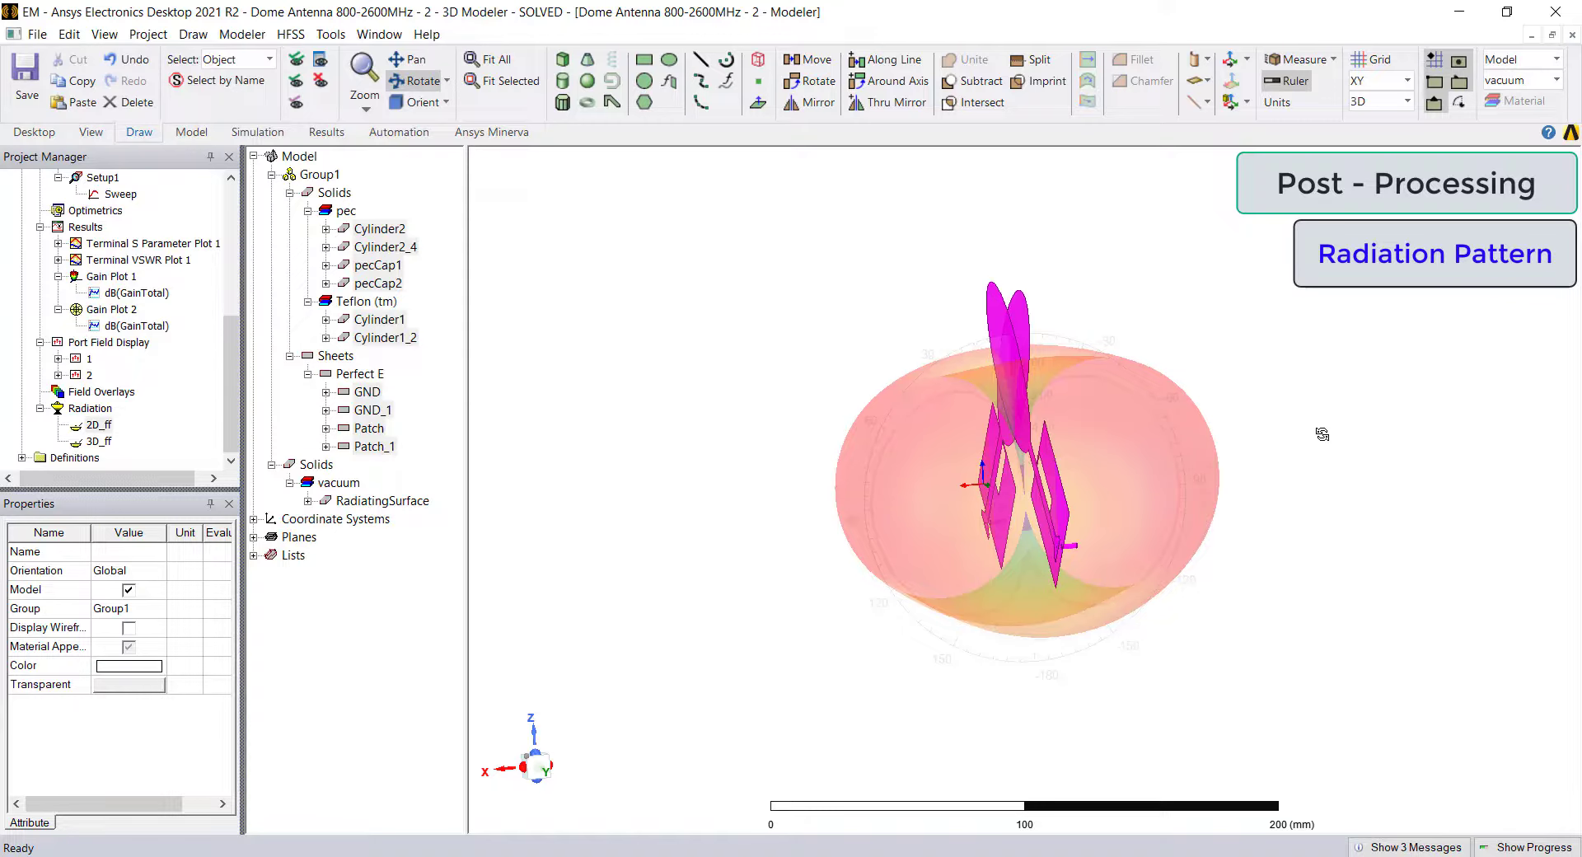
key("Escape")
left_click(1286, 518)
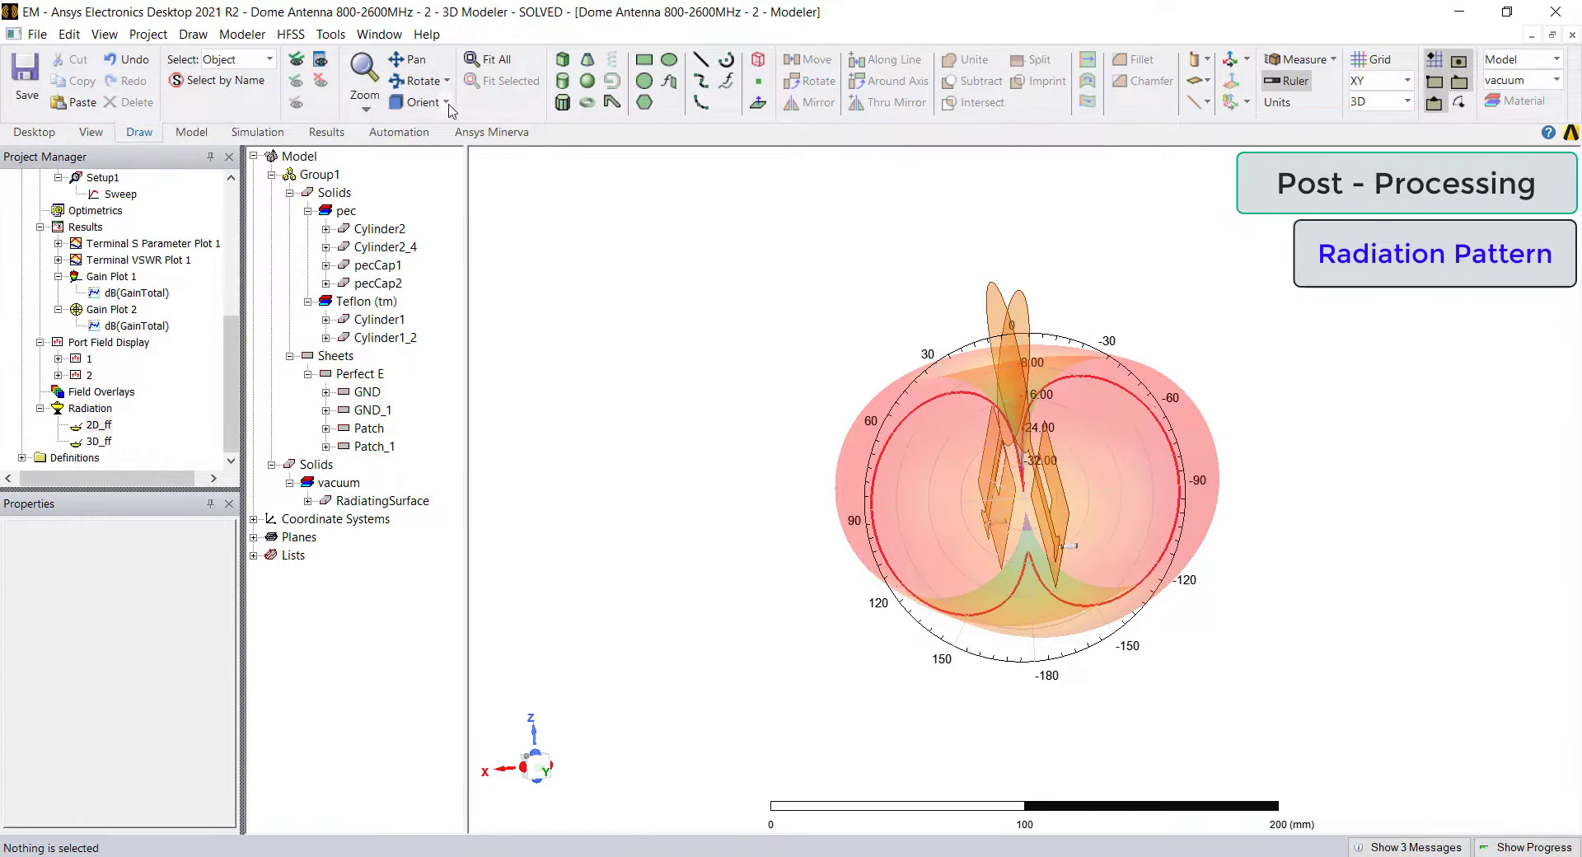
- Inspect the rescaled pattern overlay around the antenna from the right side and from several rotated close-up angles
left_click(447, 104)
left_click(428, 159)
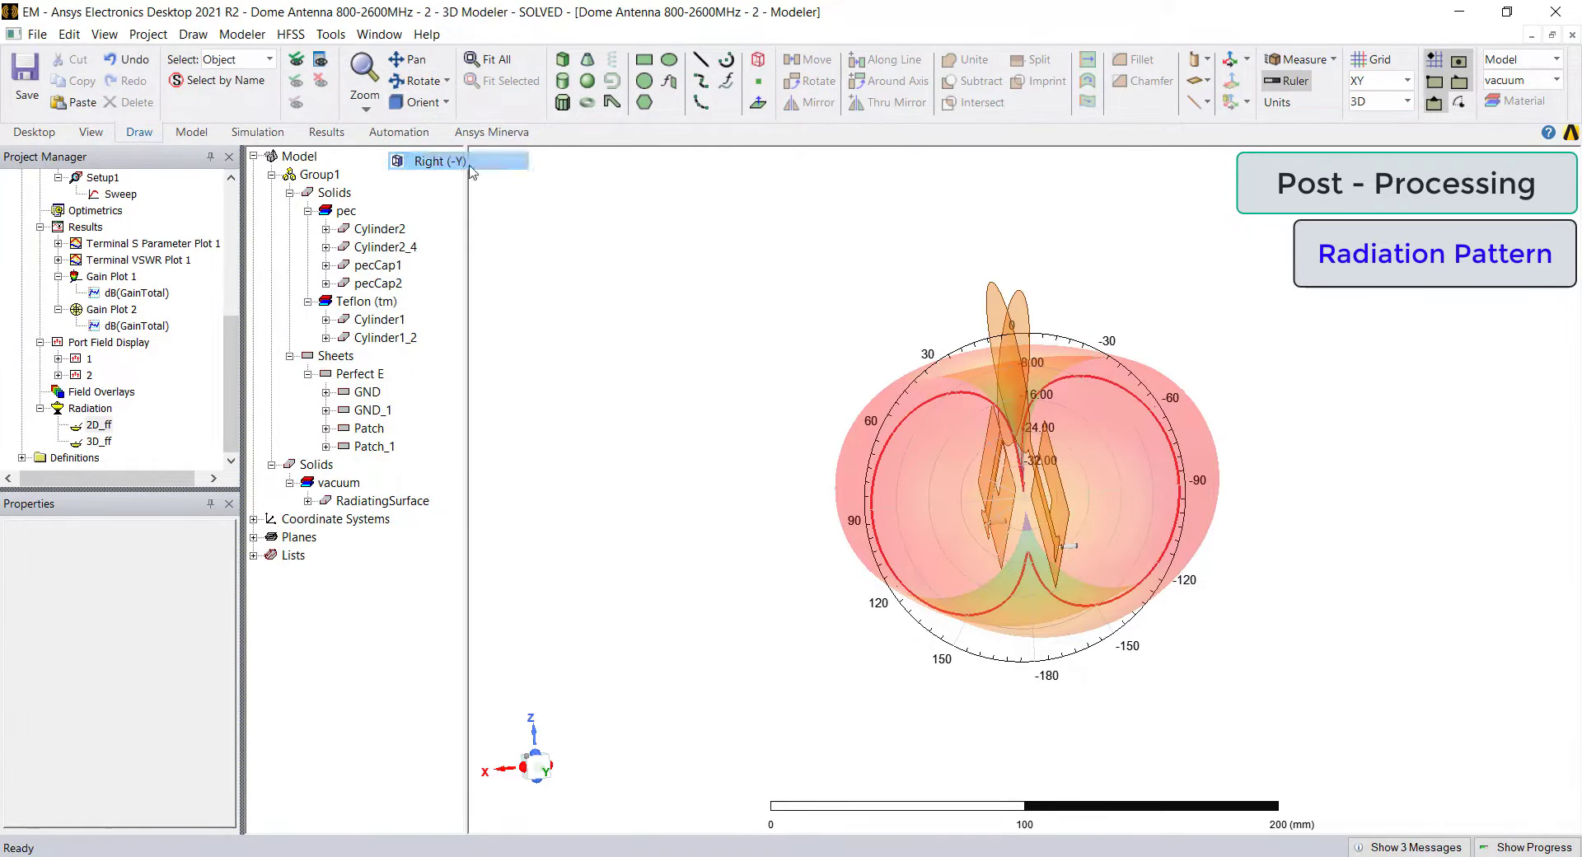
left_click(431, 82)
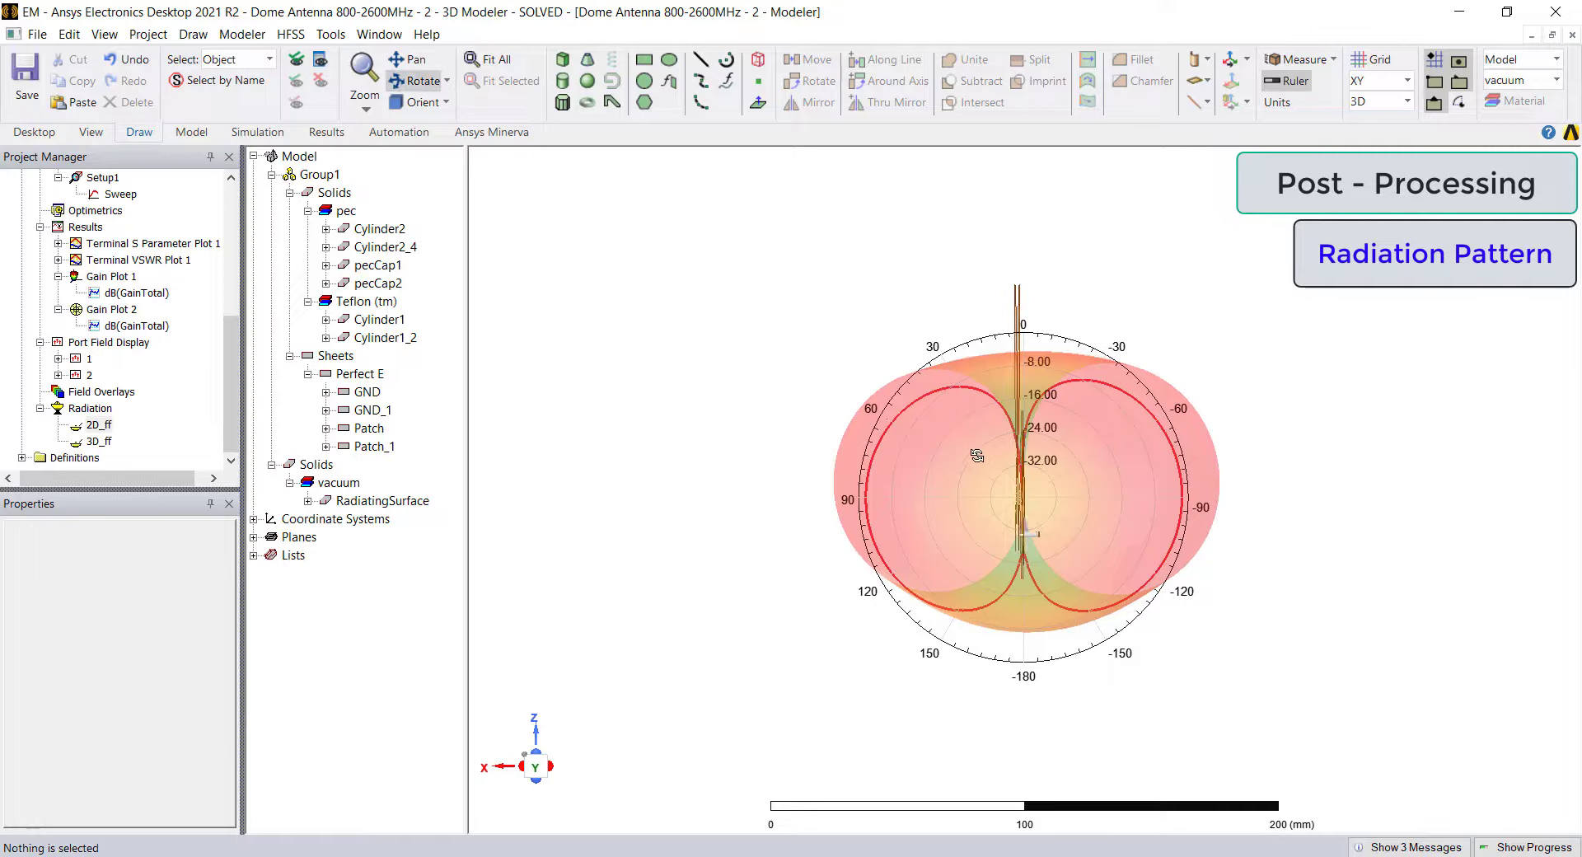
left_click_drag(987, 370, 1153, 221)
scroll(1112, 454, "up", 7)
scroll(1144, 525, "down", 1)
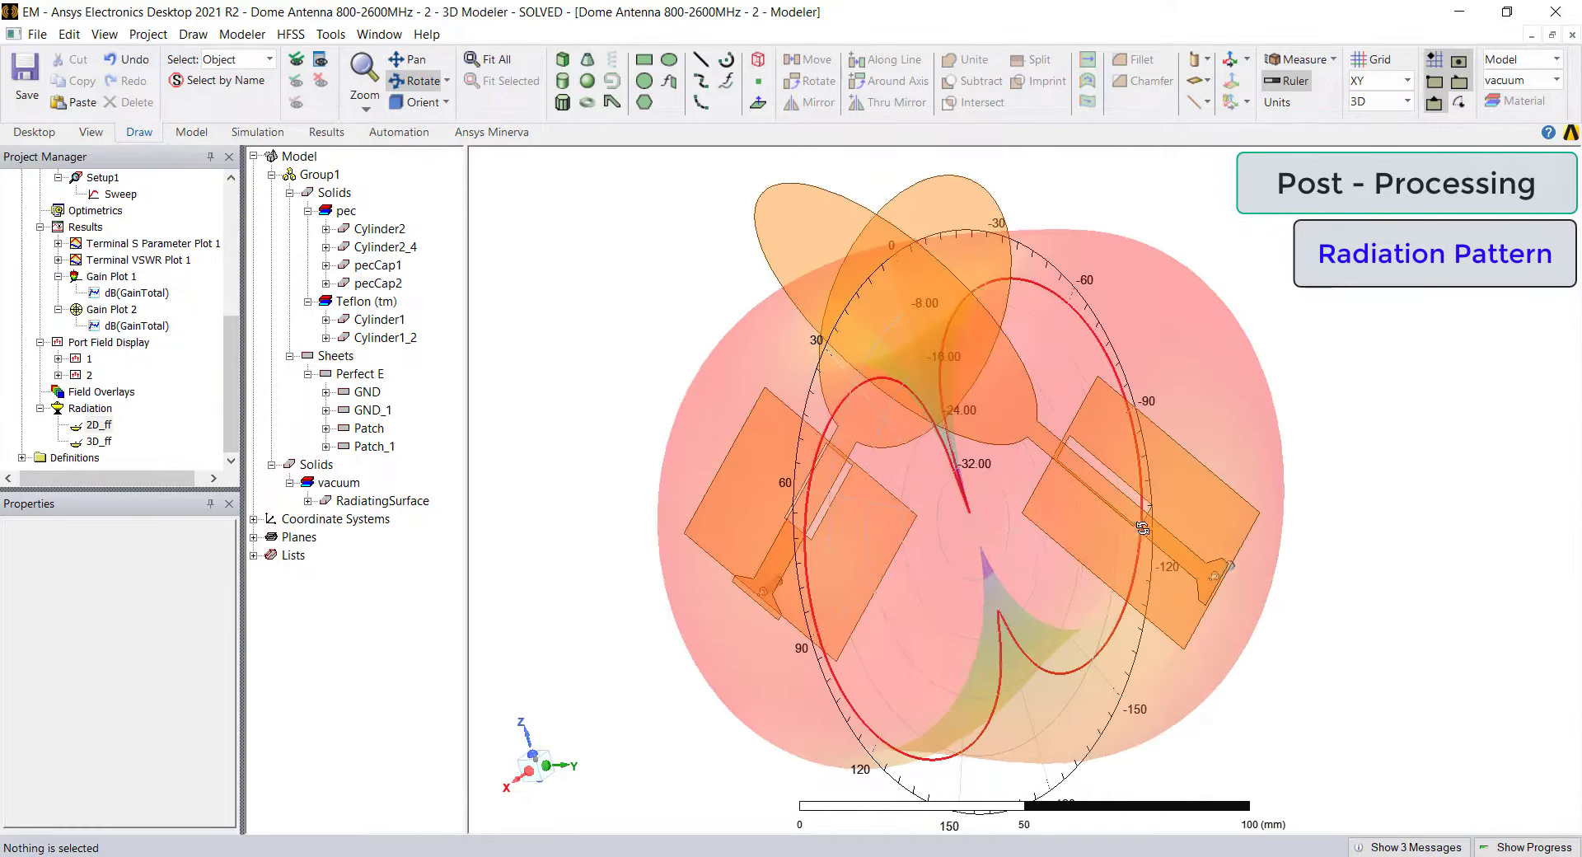
left_click_drag(1143, 528, 1317, 445)
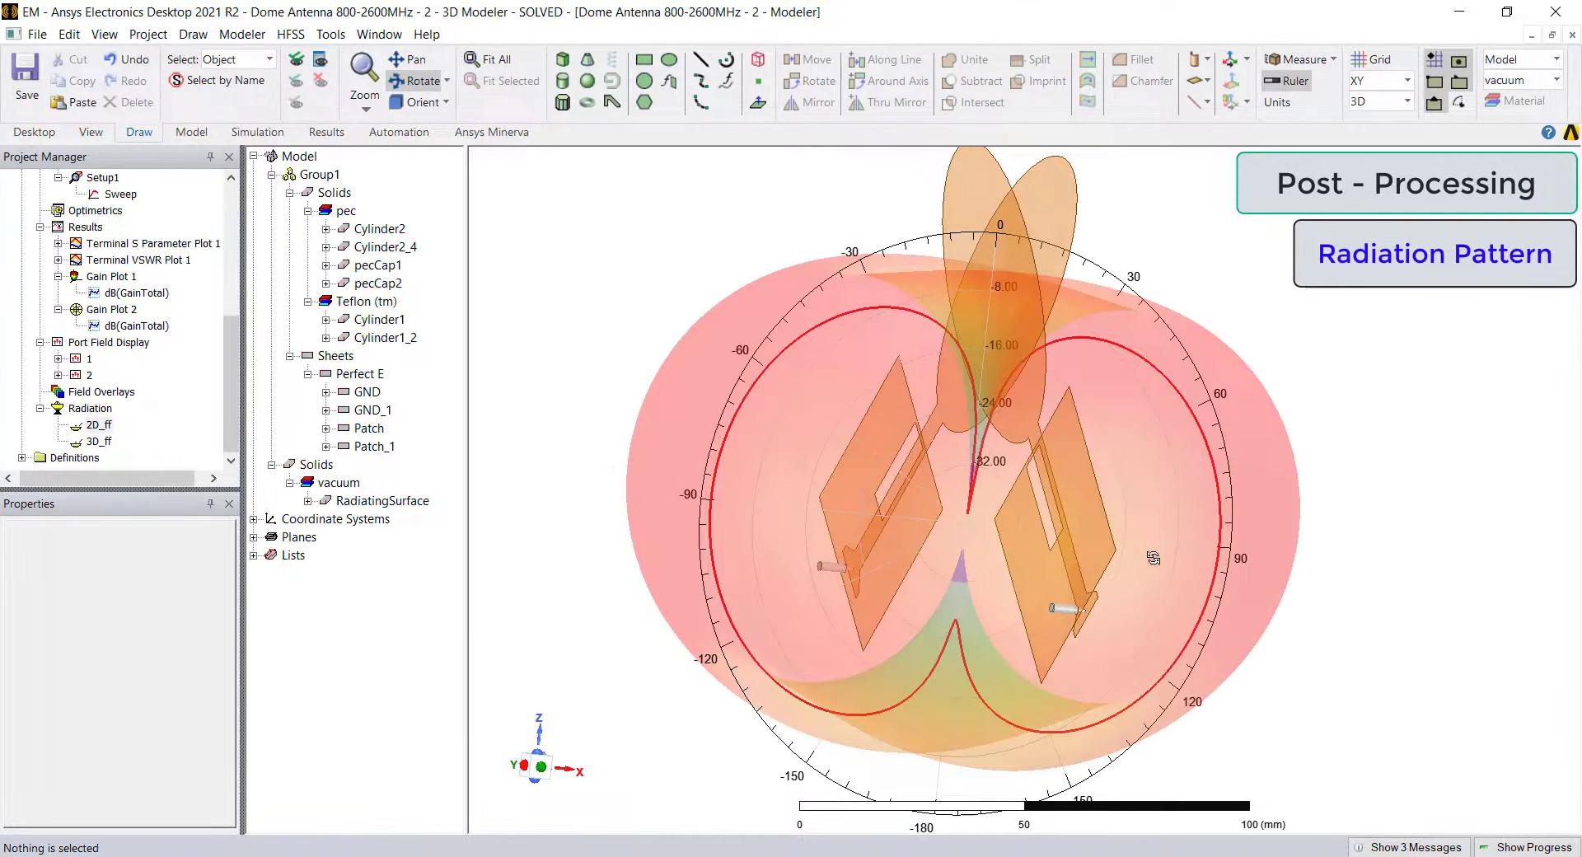
scroll(1251, 528, "down", 4)
key("Escape")
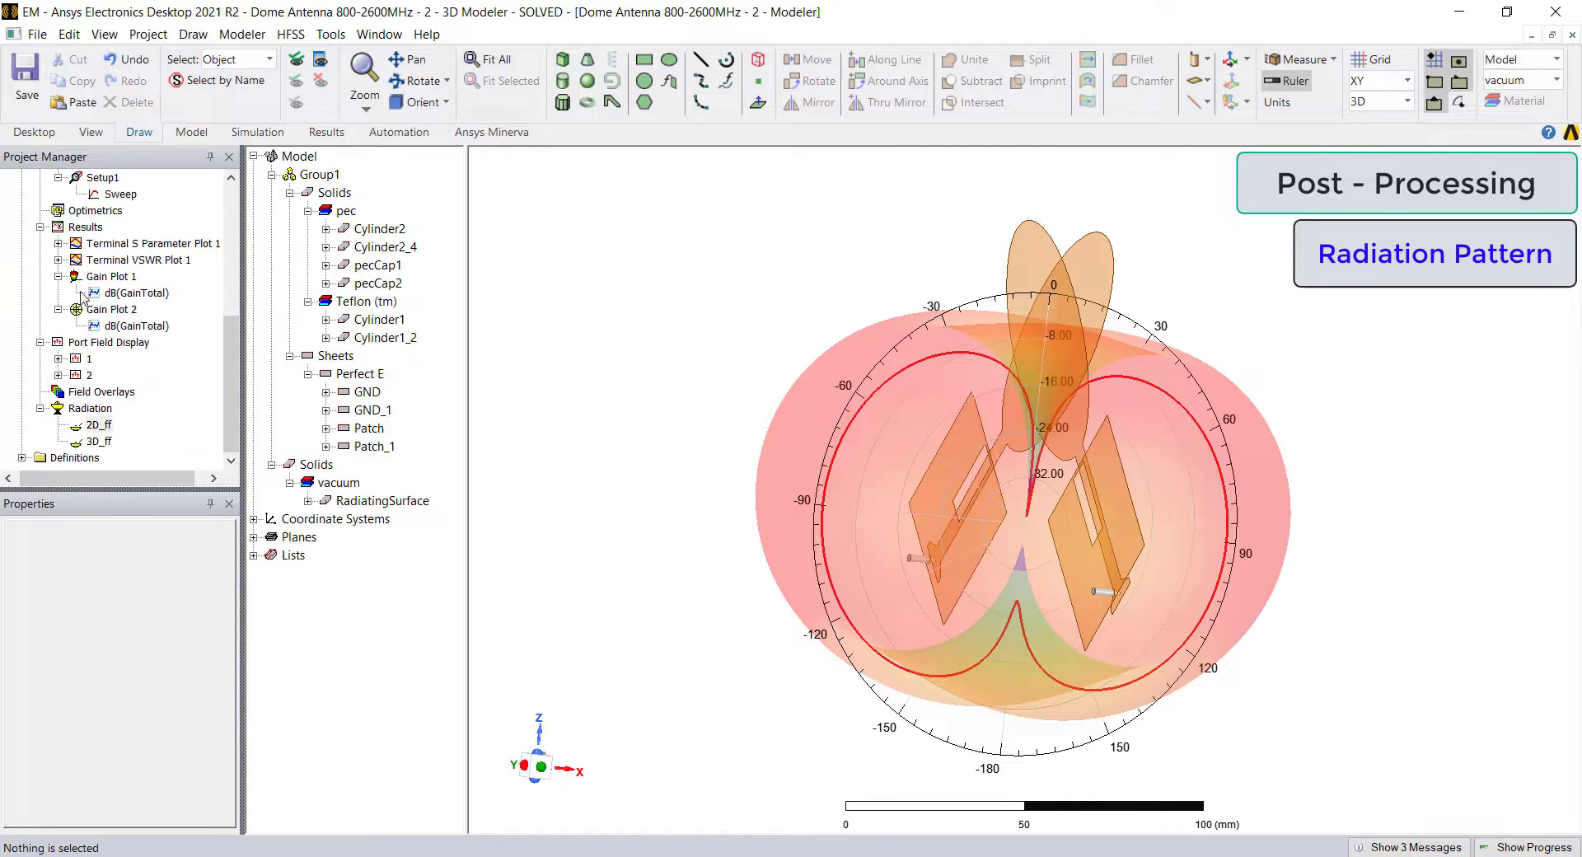
- Create a rectangular antenna parameters plot of dB(PeakGain) against Freq on the 3D_ff geometry and move its legend lower
right_click(89, 229)
mouse_move(346, 338)
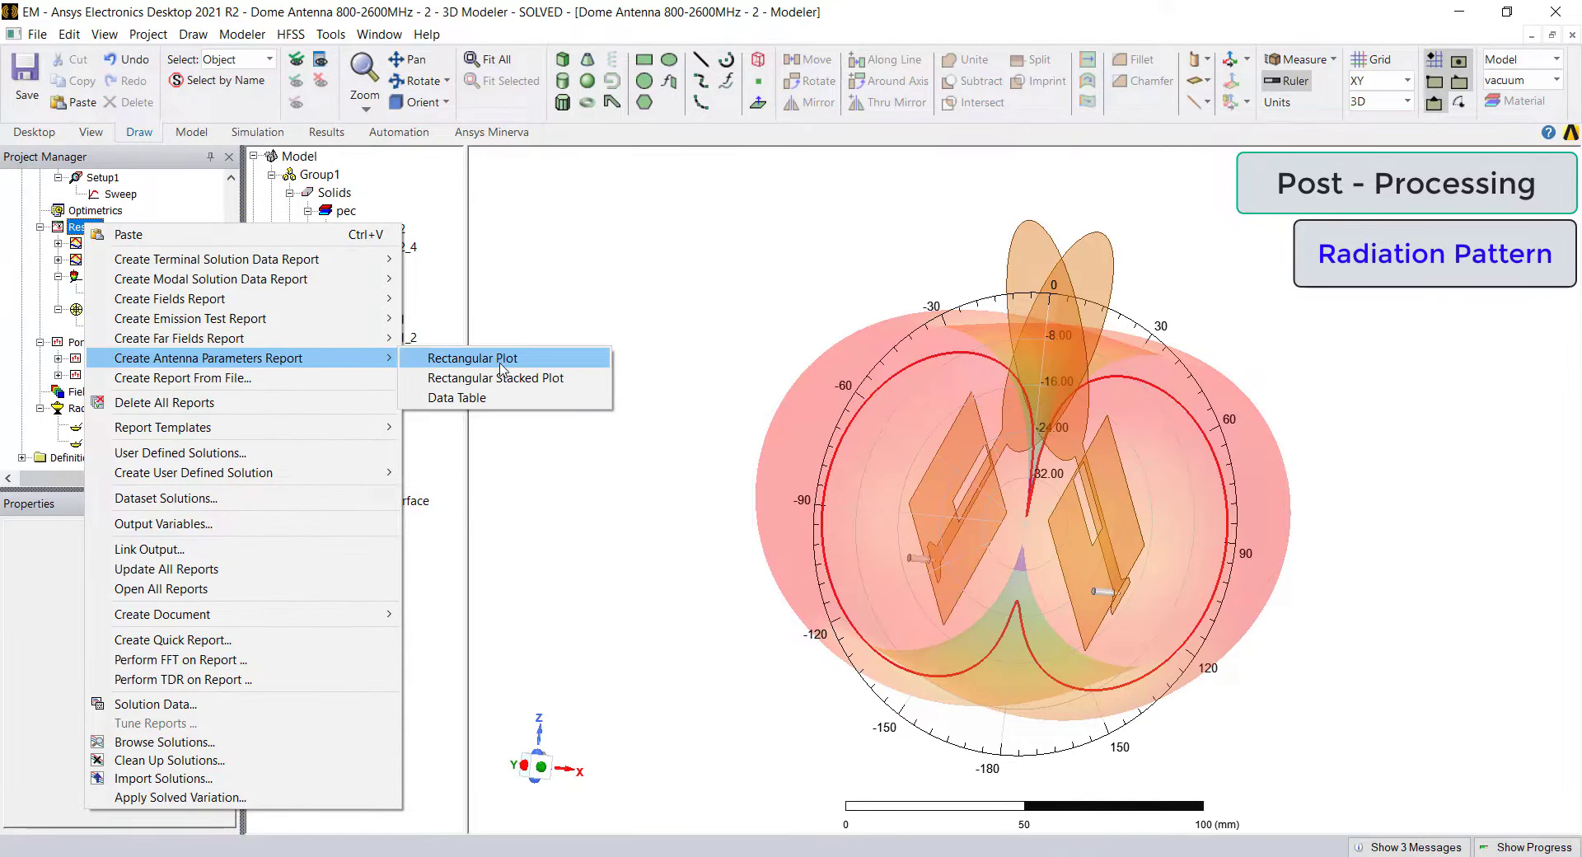
left_click(474, 358)
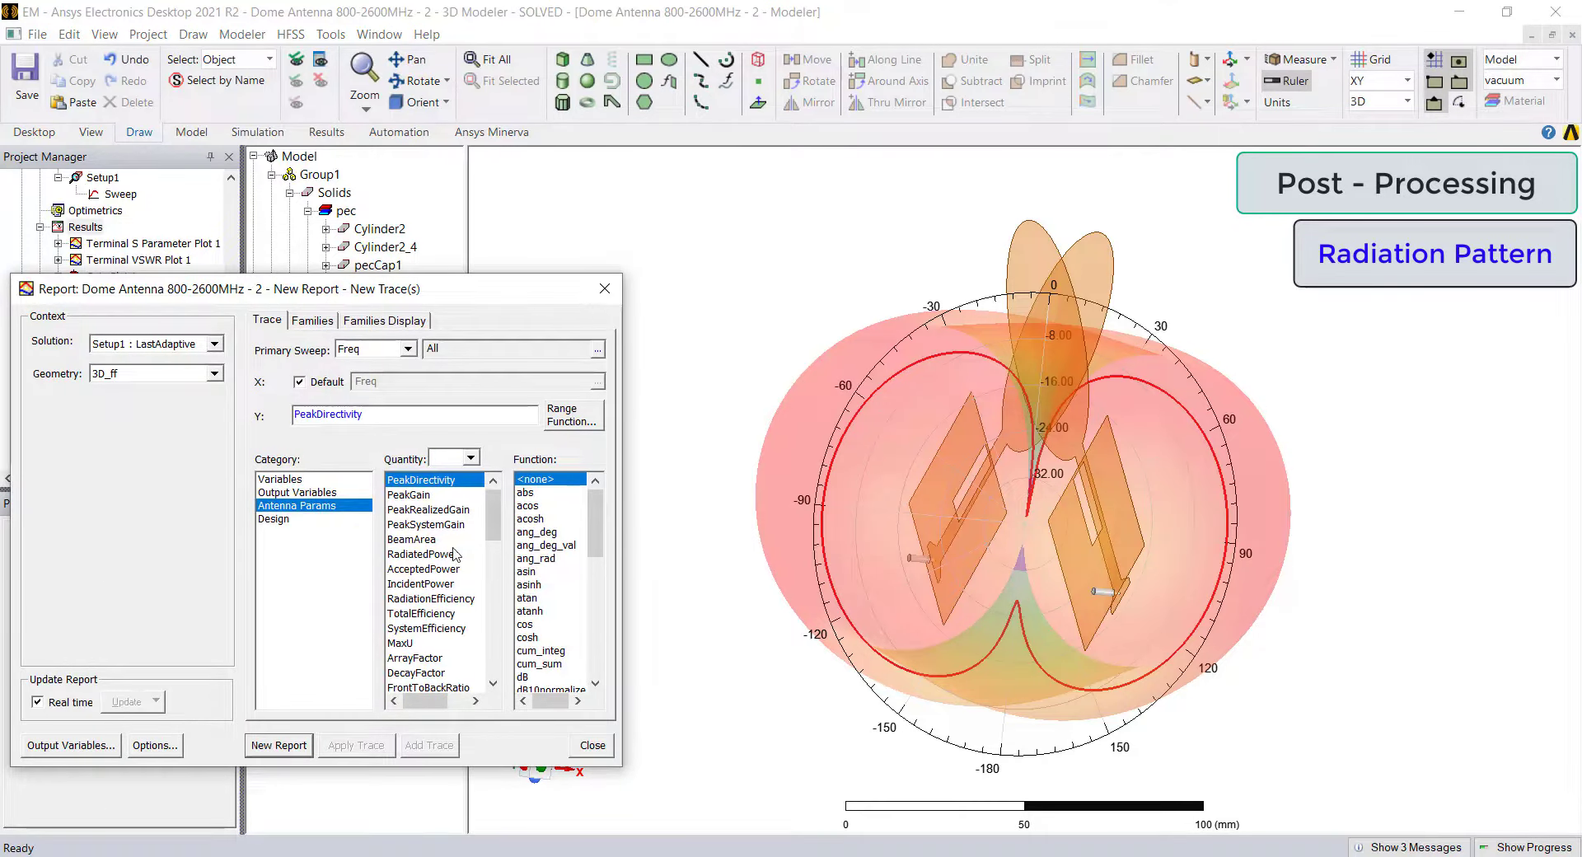
left_click(425, 497)
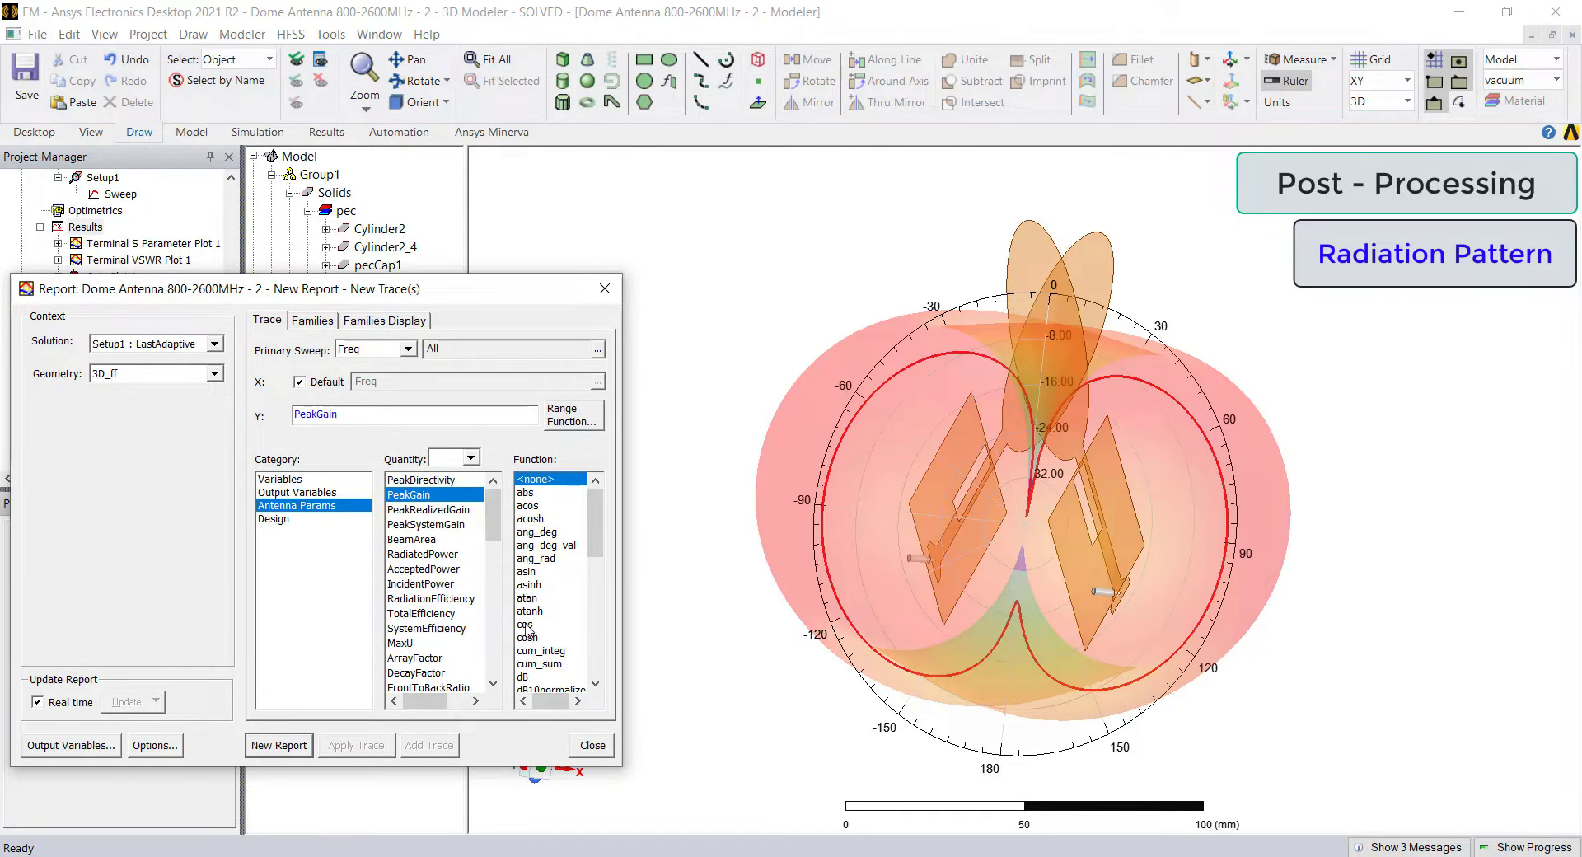
left_click(527, 677)
left_click(281, 745)
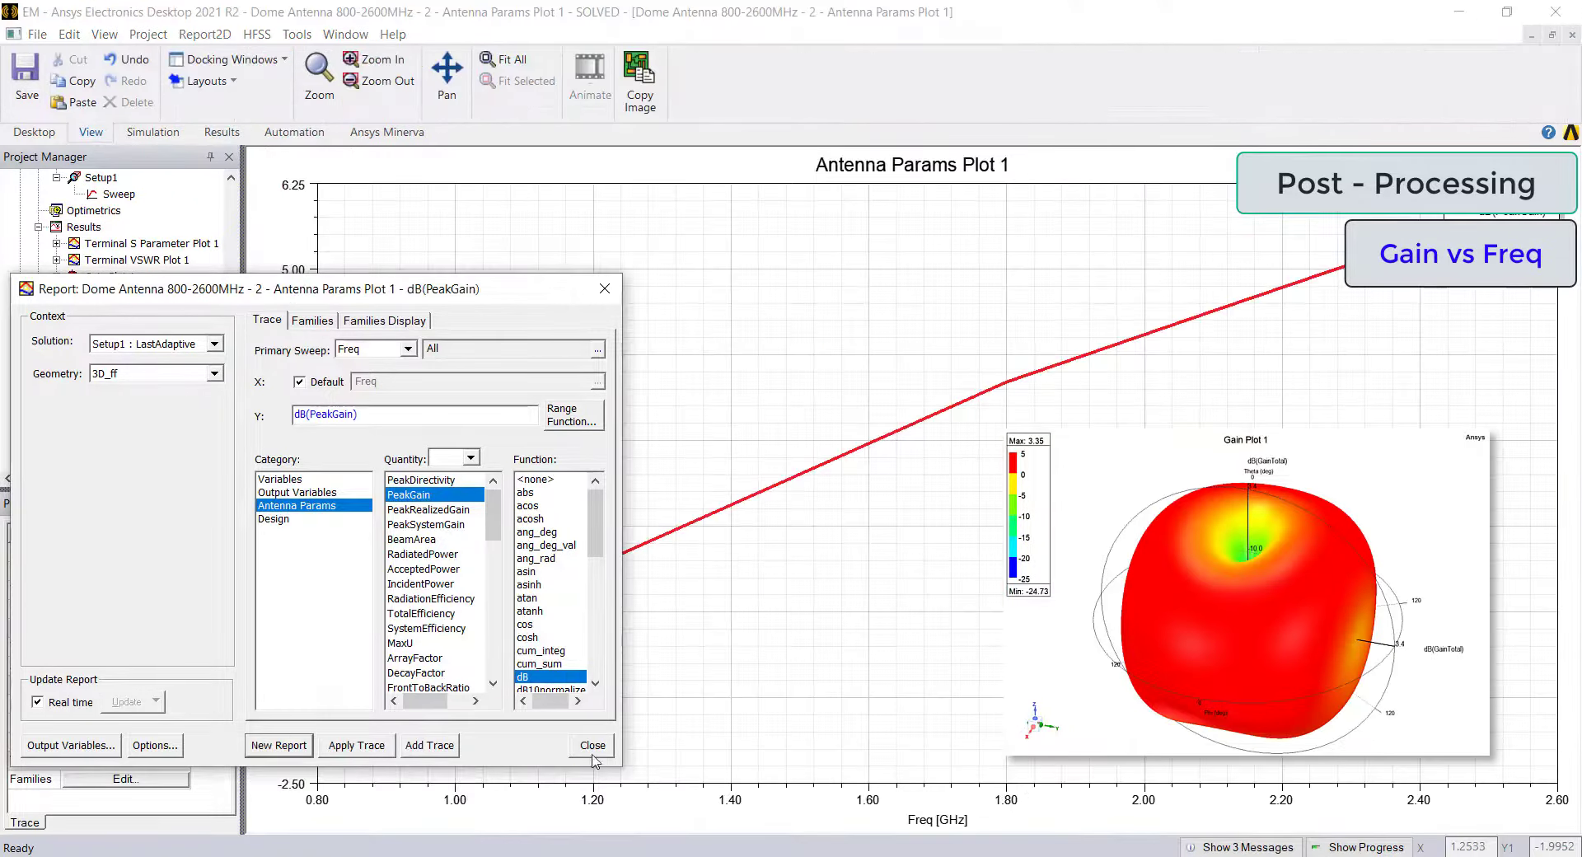
left_click(593, 745)
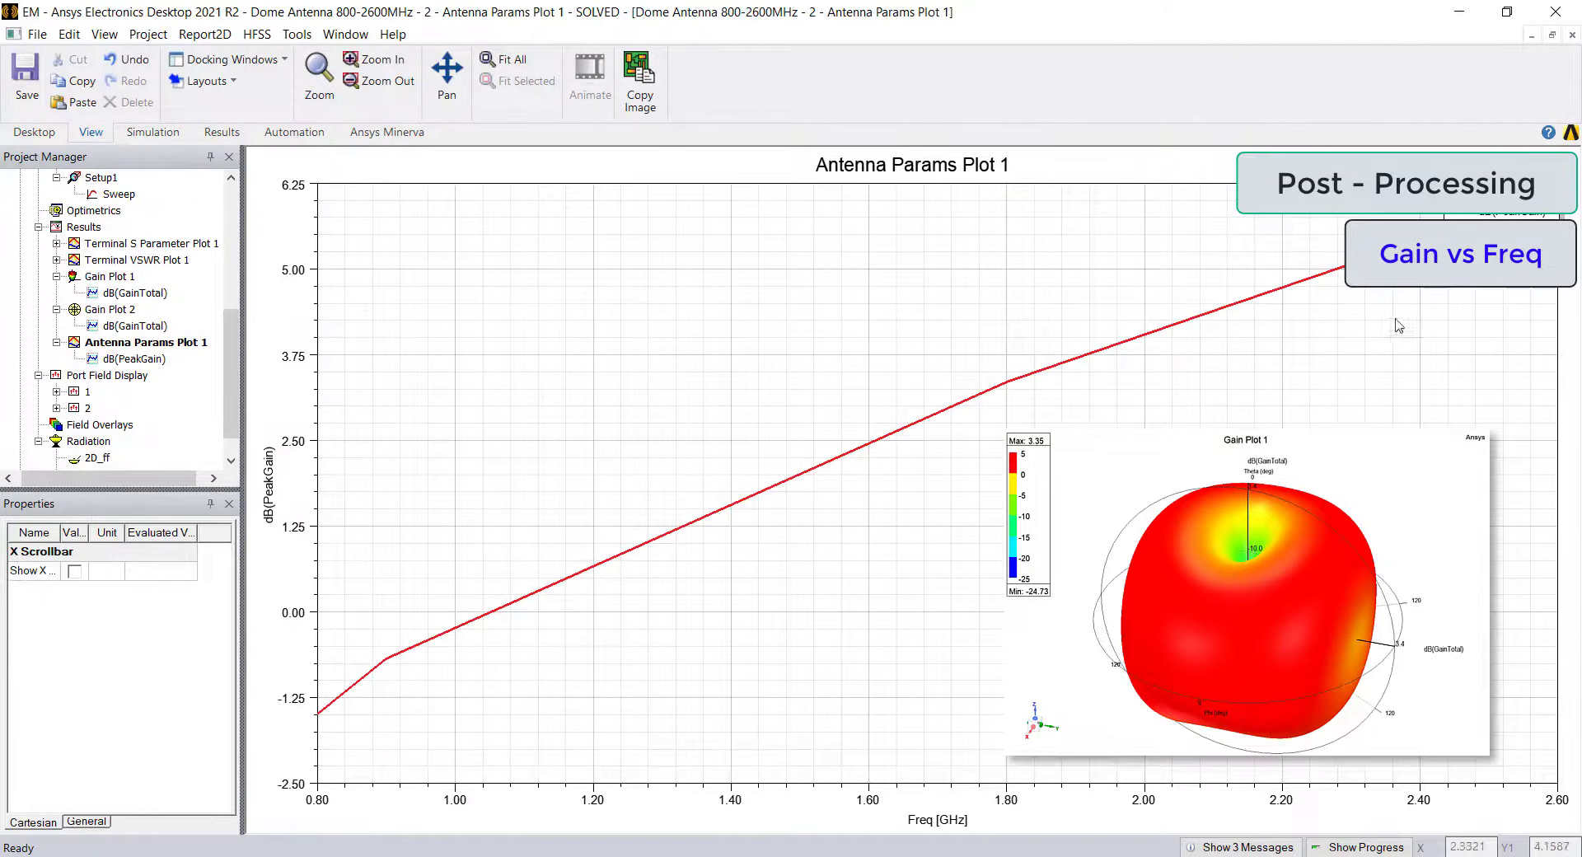
left_click_drag(1489, 280, 1490, 312)
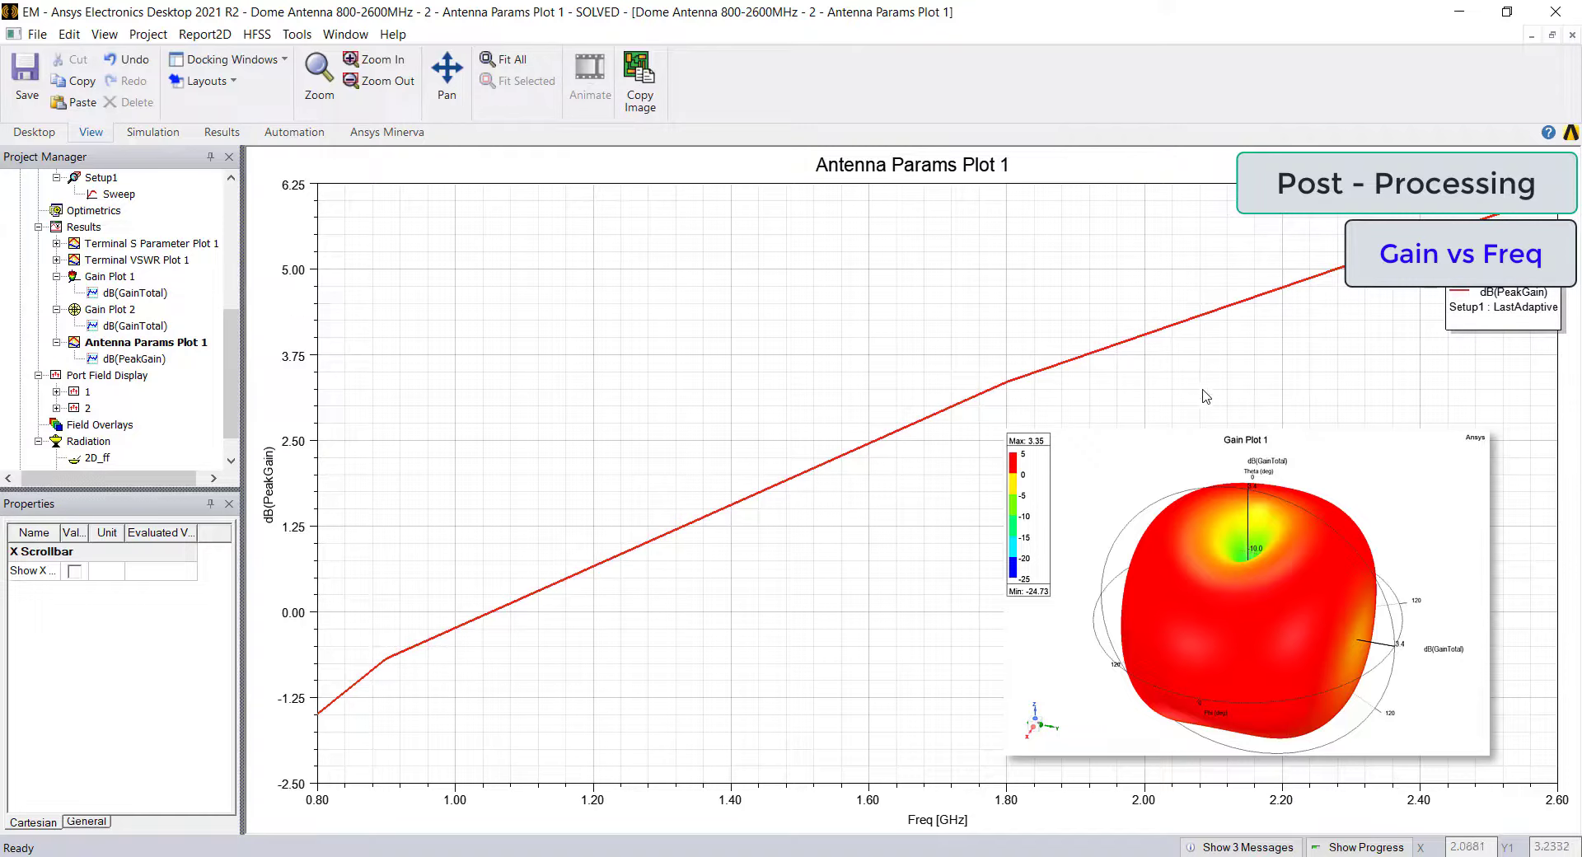